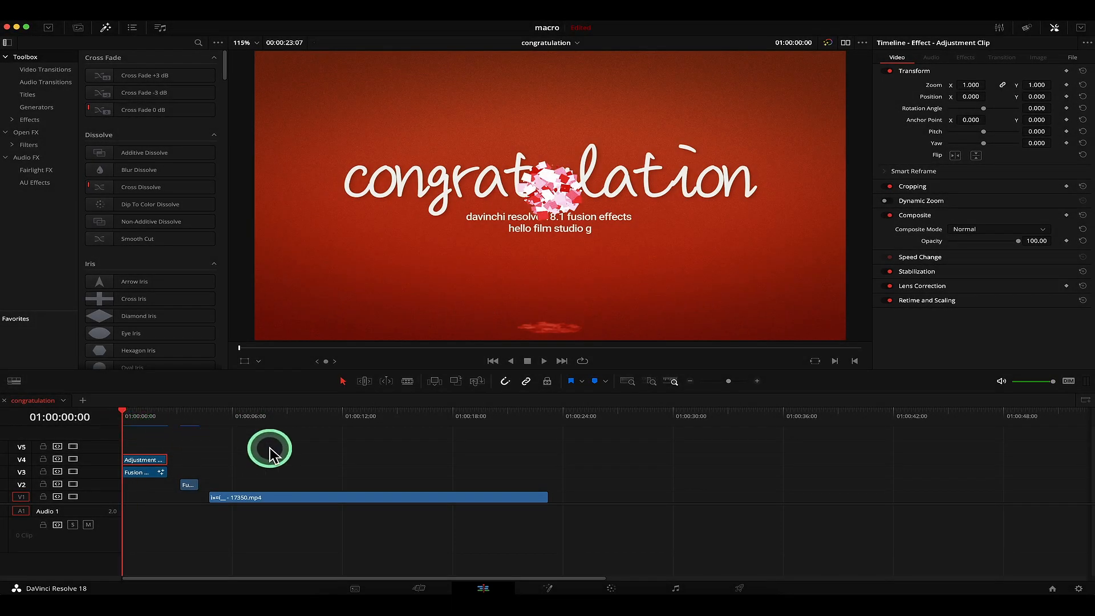
# - Play and scrub through the congratulation timeline to examine the confetti burst over the title
pyautogui.press('space')
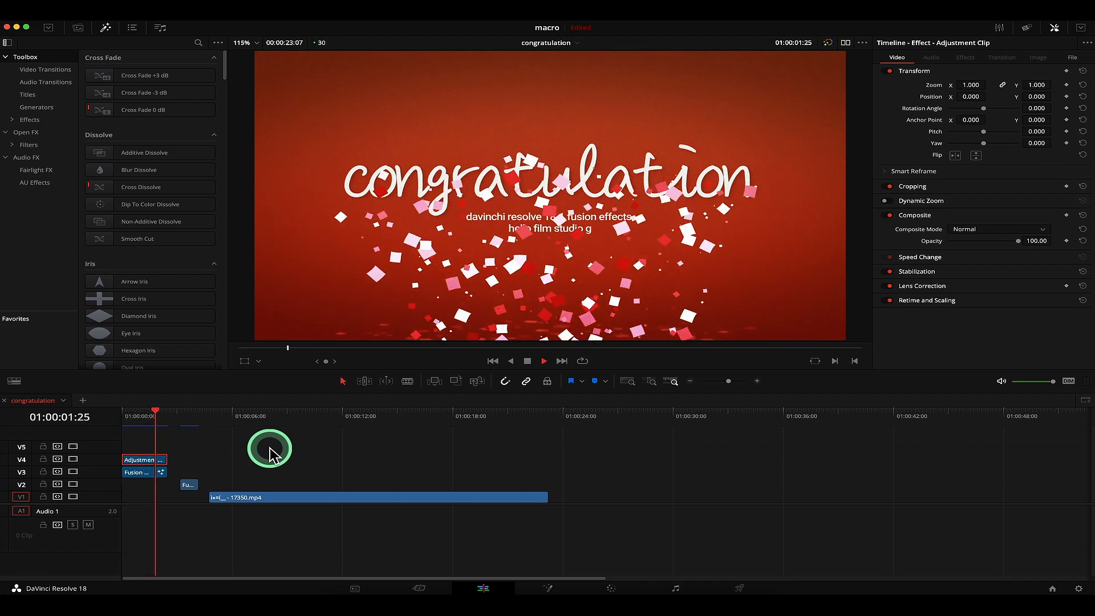
pyautogui.moveTo(171, 421); pyautogui.dragTo(118, 430)
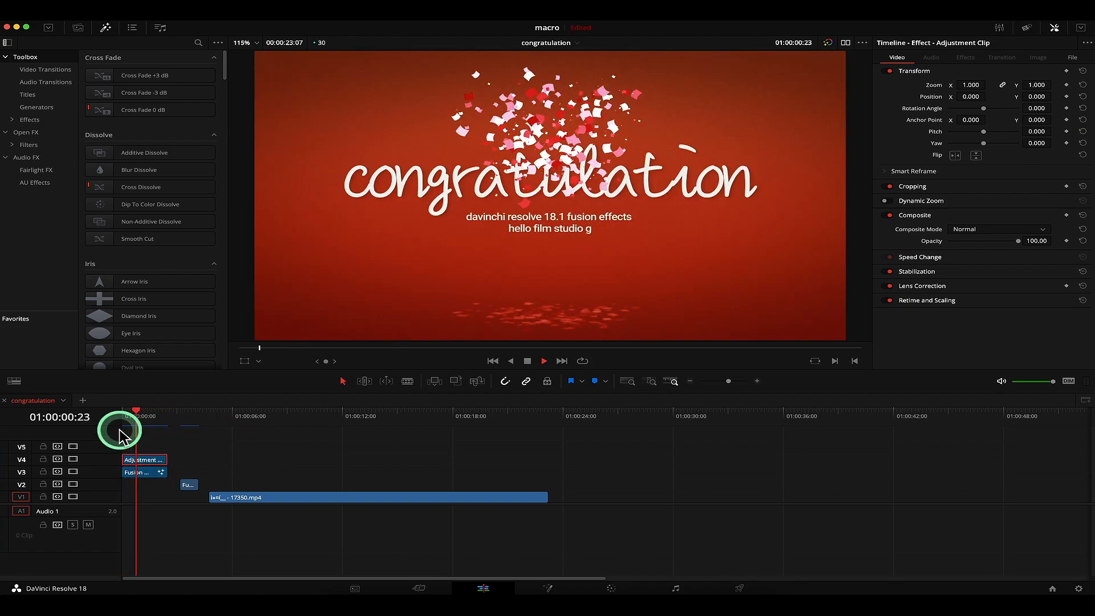
pyautogui.press('space')
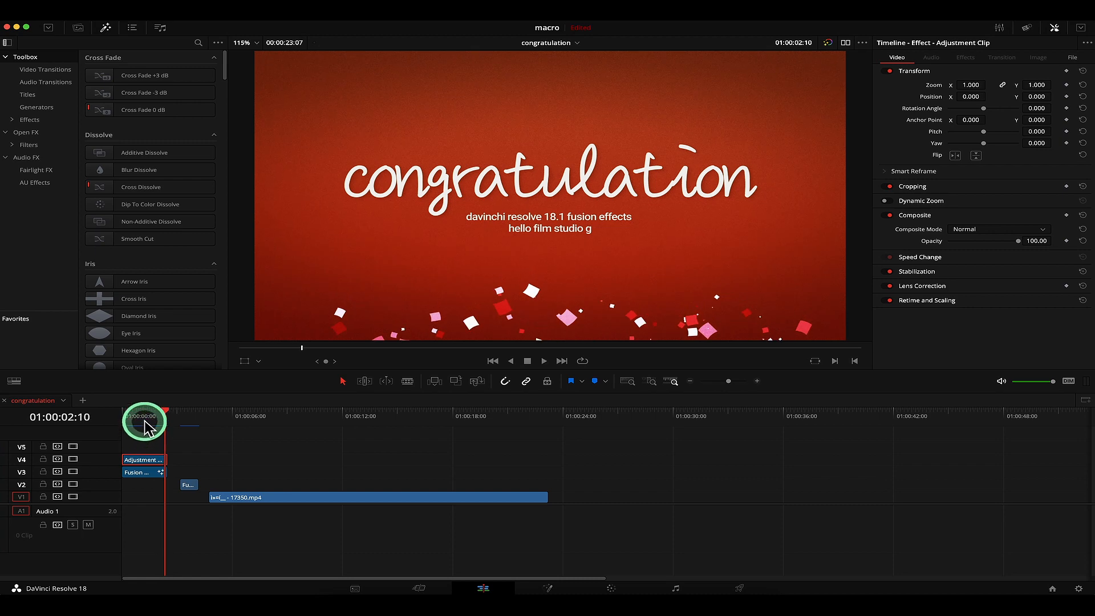
pyautogui.moveTo(146, 424)
pyautogui.mouseDown()
pyautogui.moveTo(117, 422)
pyautogui.moveTo(140, 427)
pyautogui.mouseUp()
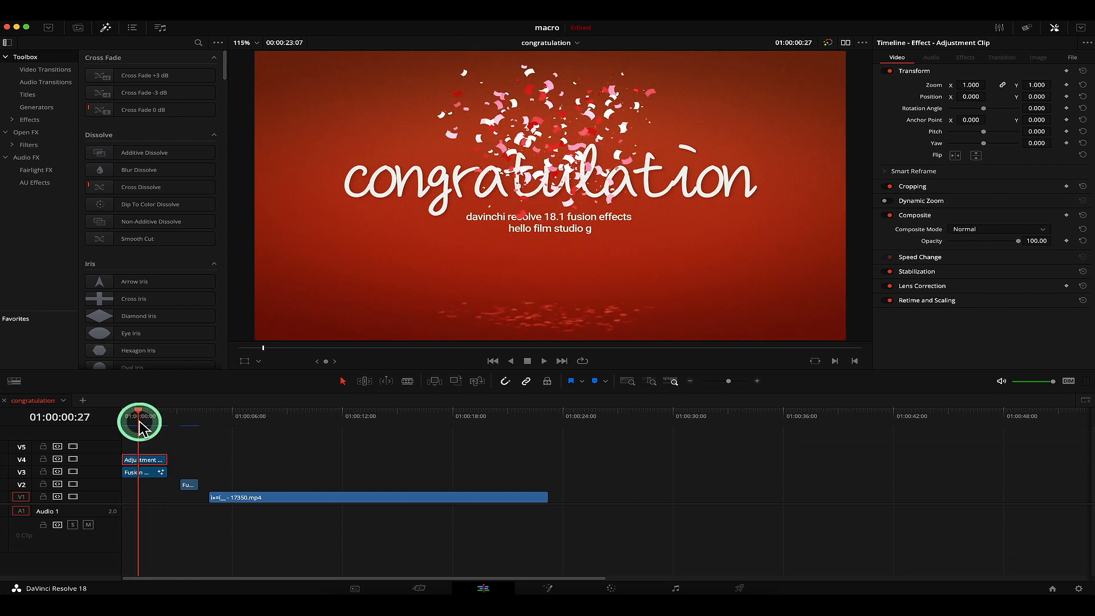
pyautogui.moveTo(147, 425)
pyautogui.mouseDown()
pyautogui.moveTo(131, 425)
pyautogui.moveTo(155, 425)
pyautogui.moveTo(145, 429)
pyautogui.mouseUp()
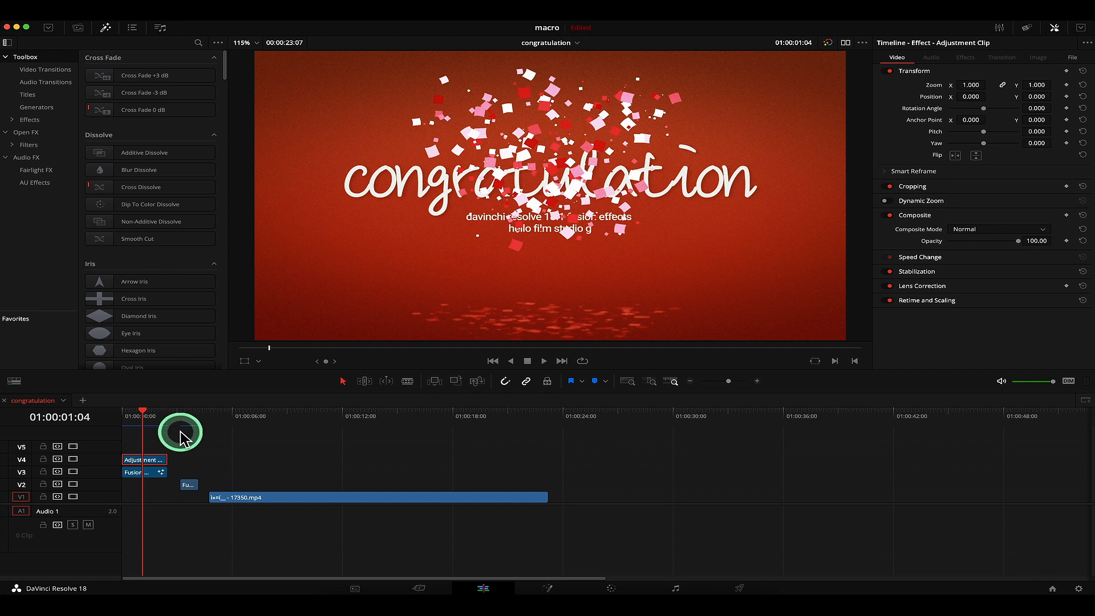
pyautogui.moveTo(168, 428)
pyautogui.mouseDown()
pyautogui.moveTo(127, 421)
pyautogui.moveTo(146, 426)
pyautogui.mouseUp()
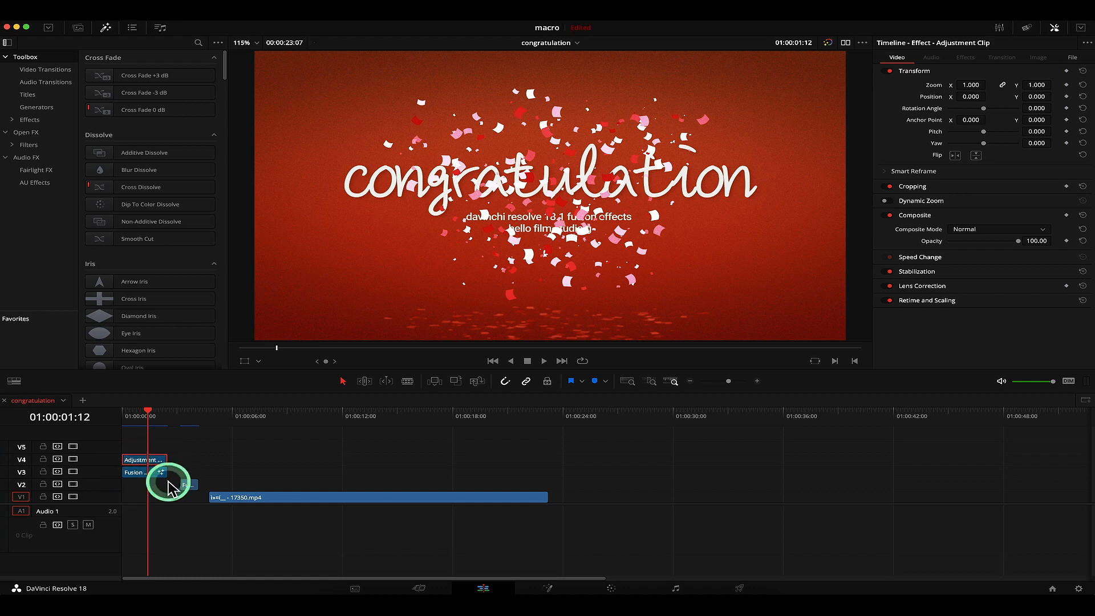
pyautogui.moveTo(154, 425); pyautogui.dragTo(146, 425)
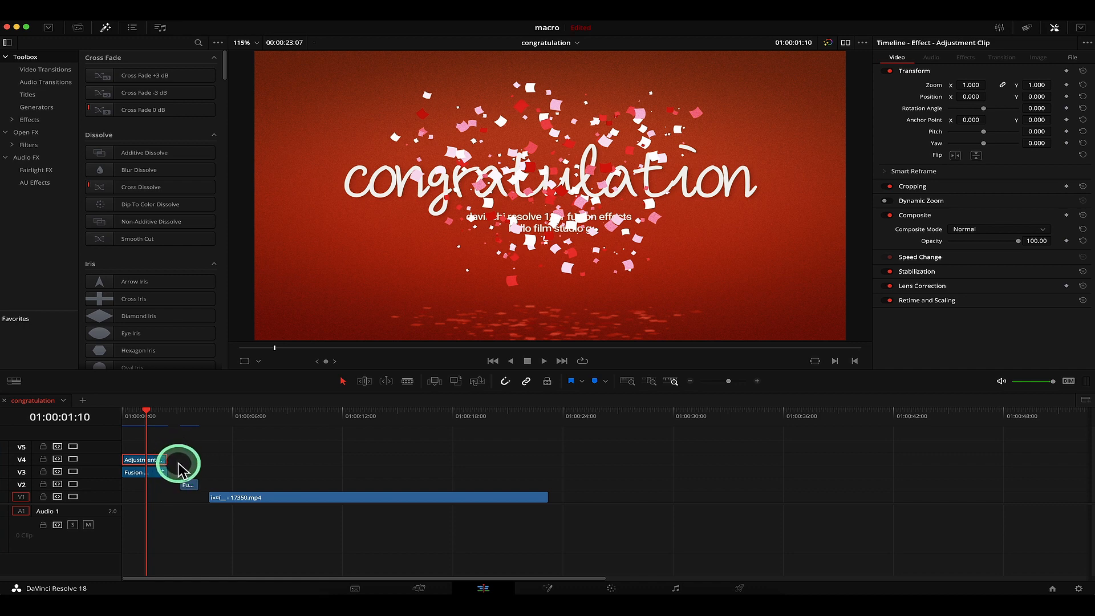
# - Disable the adjustment clip and open the Fusion composition clip beneath it on the Fusion page
pyautogui.press('d')
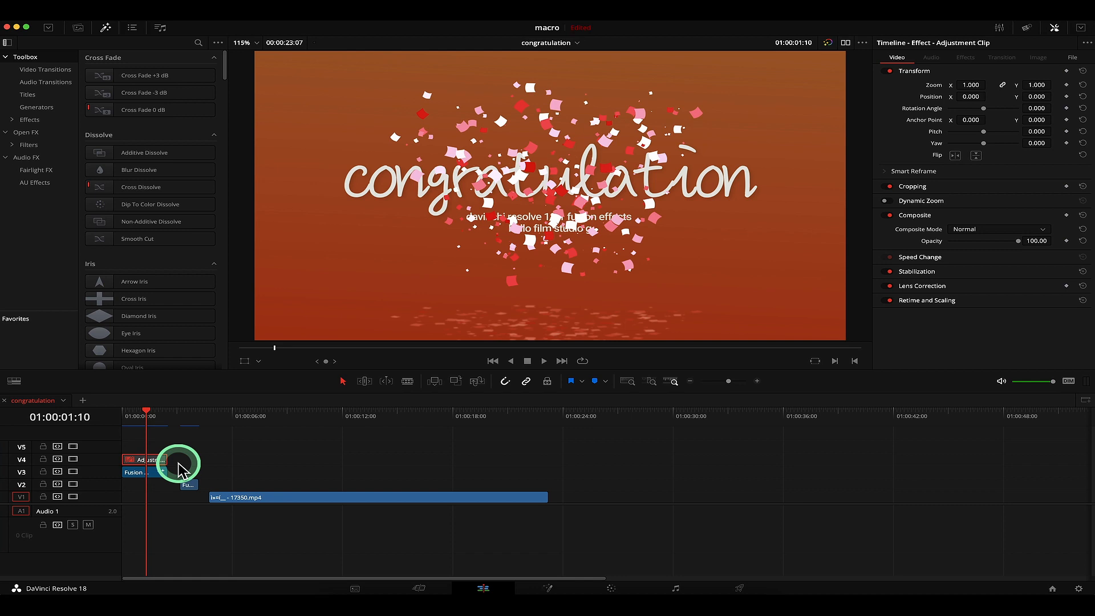
pyautogui.click(143, 475)
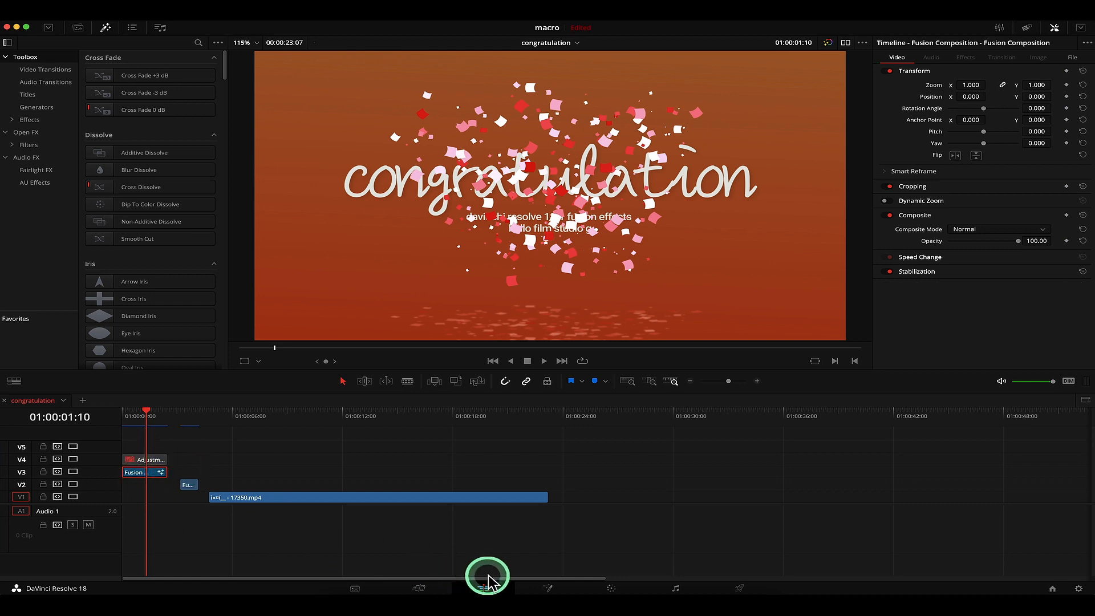
pyautogui.click(548, 588)
# - Disconnect MediaOut1 from Merge1 and move it far away to leave empty space for new nodes
pyautogui.moveTo(596, 378); pyautogui.dragTo(724, 360)
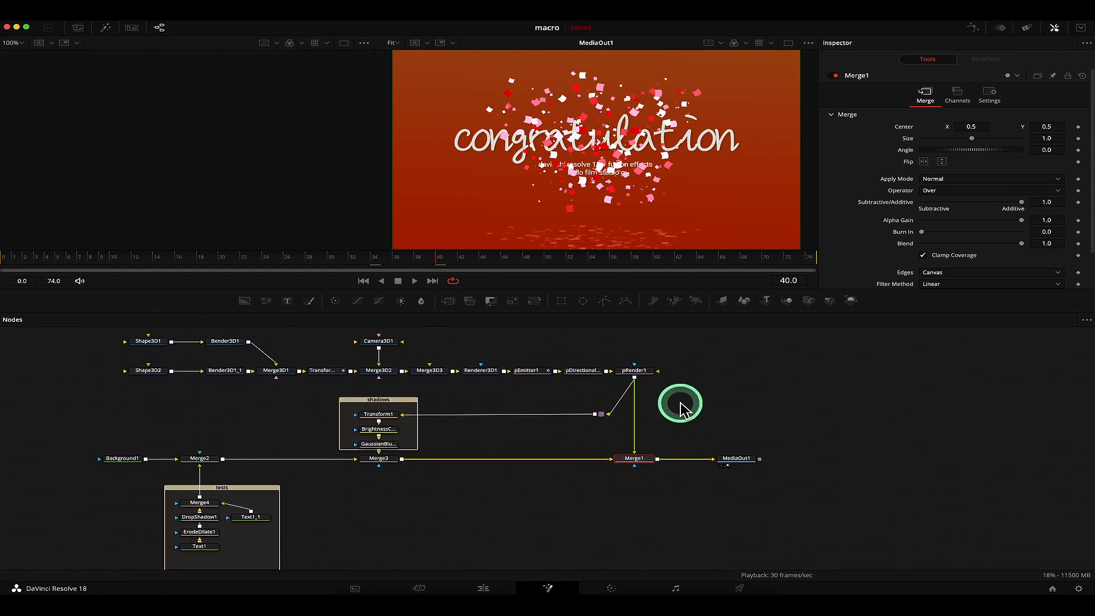
pyautogui.moveTo(681, 410); pyautogui.dragTo(520, 400)
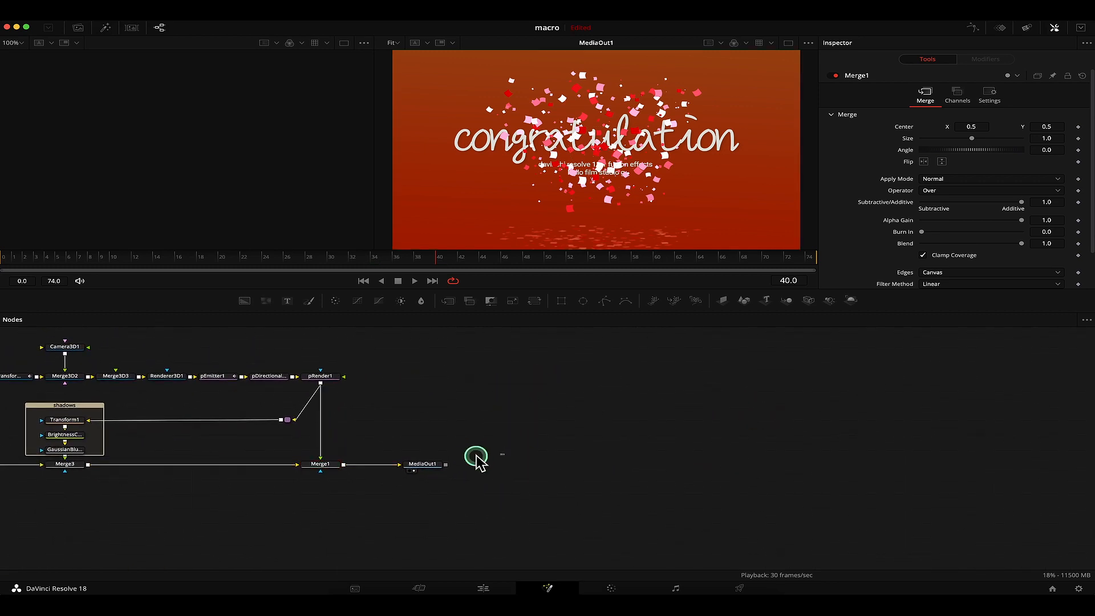
pyautogui.moveTo(387, 463); pyautogui.dragTo(399, 487)
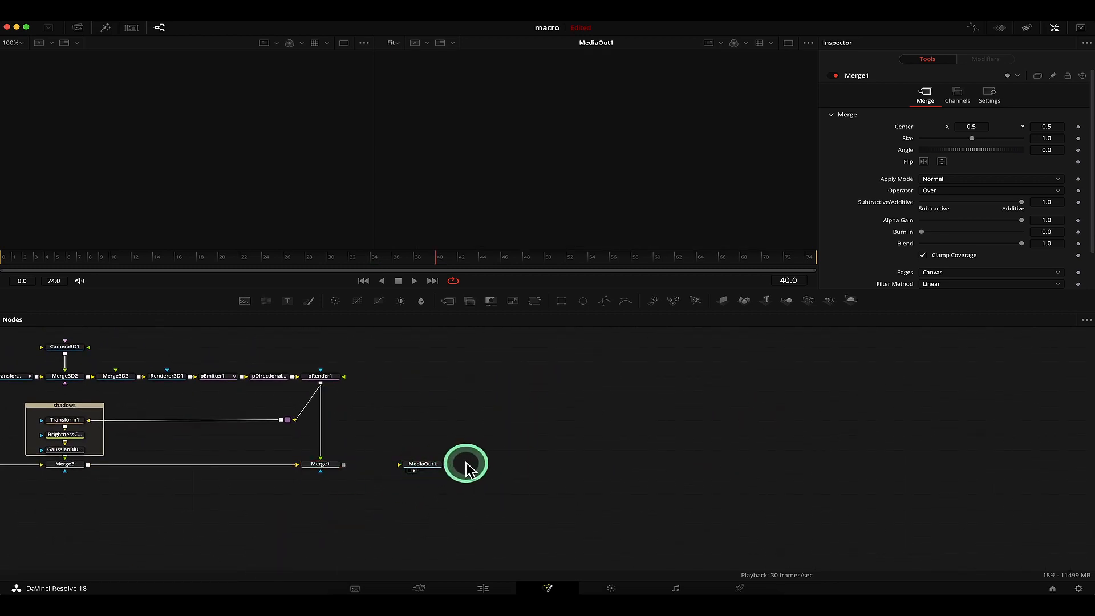
pyautogui.moveTo(466, 469); pyautogui.dragTo(503, 470)
pyautogui.moveTo(915, 465); pyautogui.dragTo(966, 465)
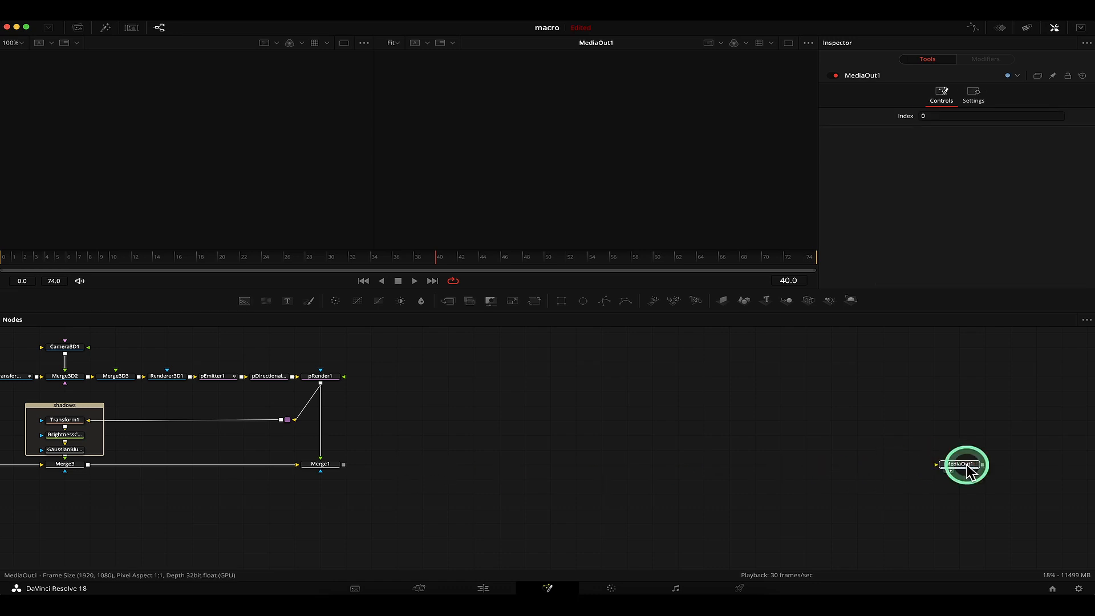
pyautogui.moveTo(640, 447); pyautogui.dragTo(485, 470)
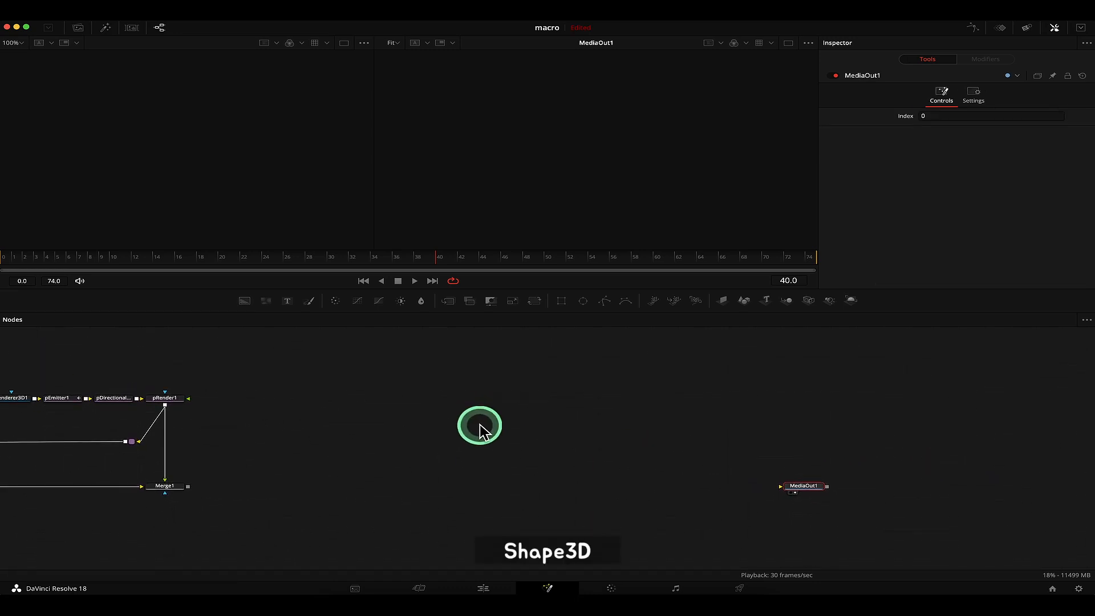
# - Add a Shape3D node in the empty area of the node graph and display its plane in the viewer
pyautogui.click(418, 422)
pyautogui.scroll(1, 495, 399)
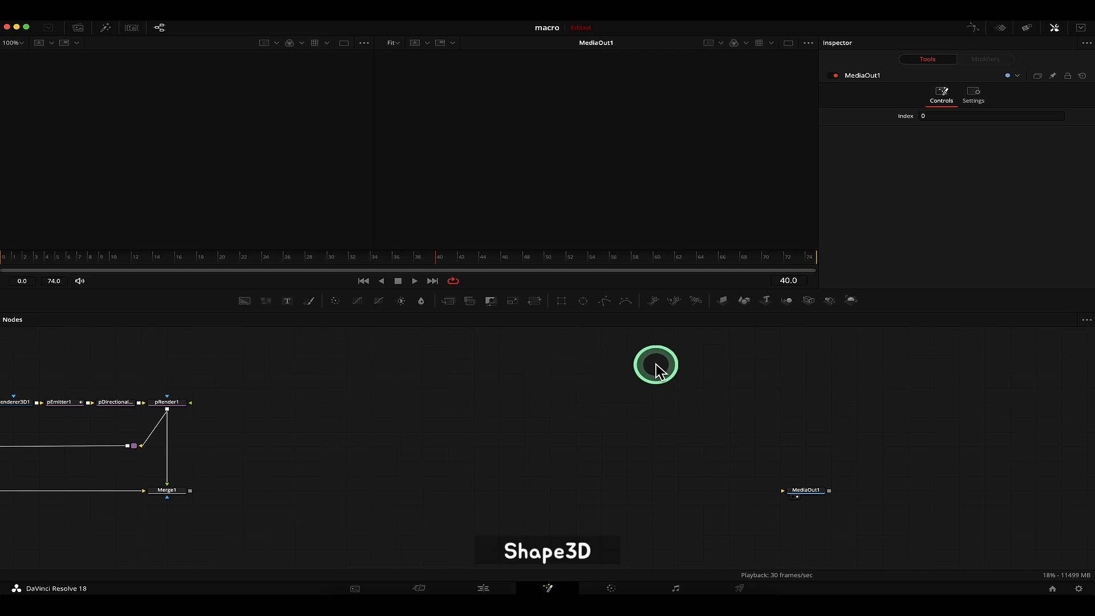
pyautogui.click(744, 300)
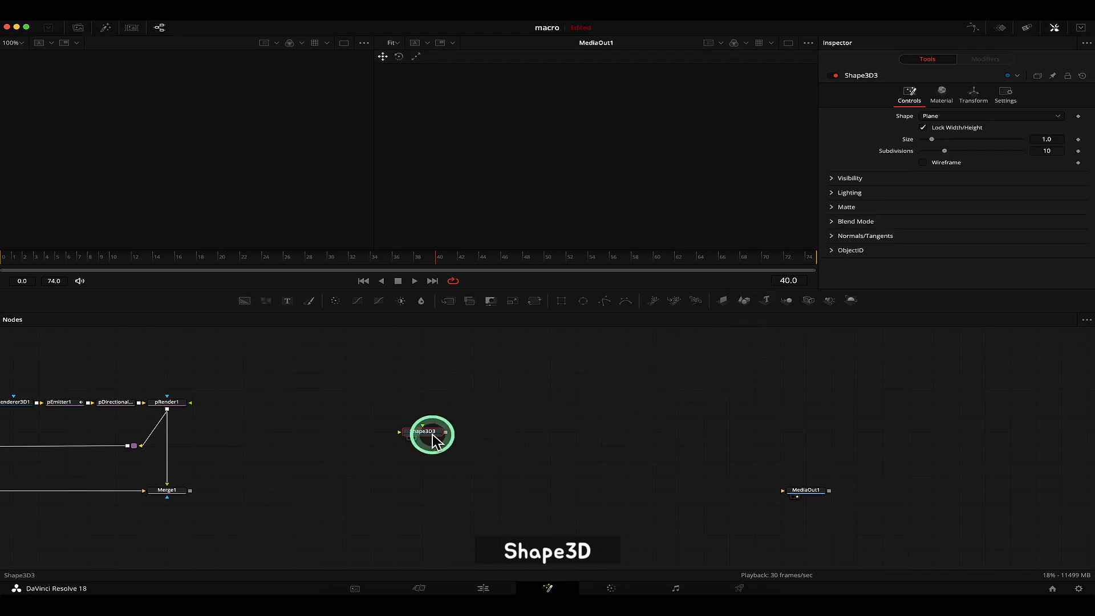
pyautogui.moveTo(435, 441); pyautogui.dragTo(536, 215)
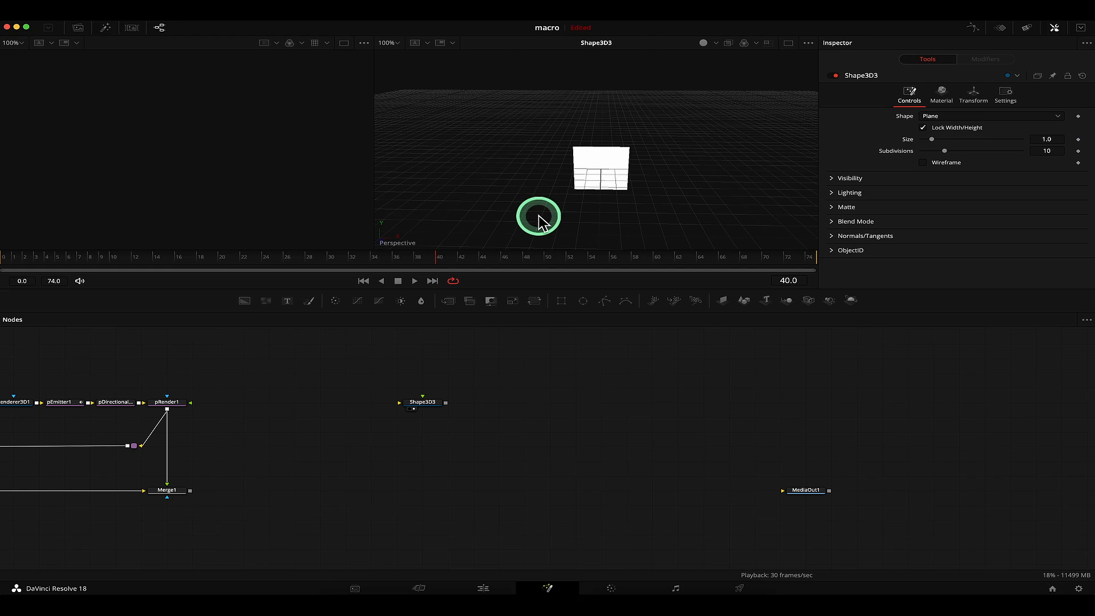
pyautogui.moveTo(590, 177); pyautogui.dragTo(525, 171)
pyautogui.rightClick(638, 183)
pyautogui.moveTo(617, 187)
pyautogui.mouseDown()
pyautogui.moveTo(568, 159)
pyautogui.moveTo(620, 175)
pyautogui.mouseUp()
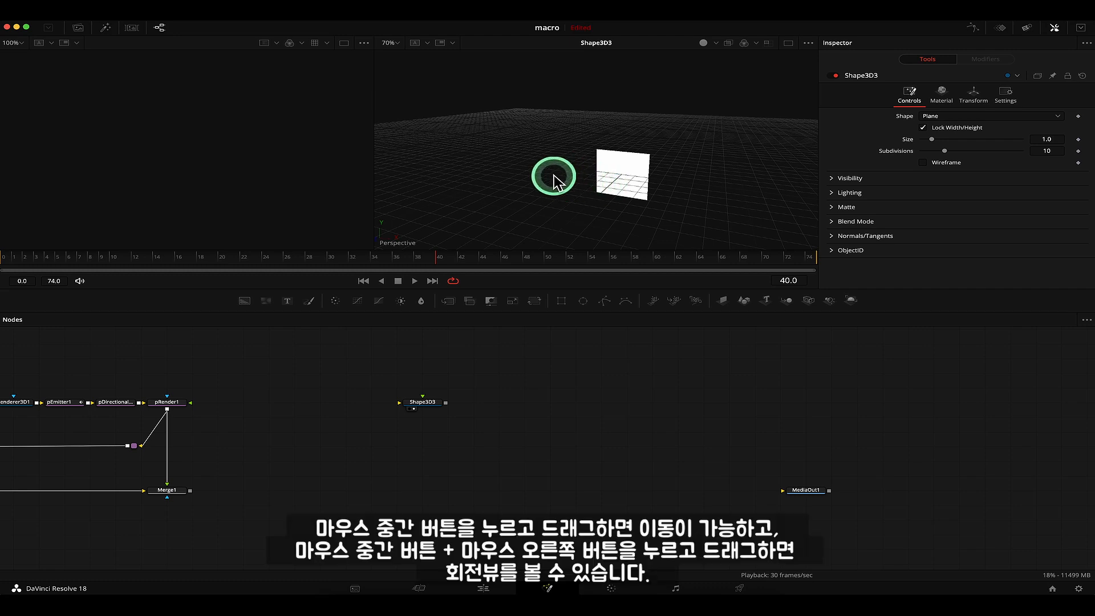
pyautogui.moveTo(558, 176); pyautogui.dragTo(536, 190)
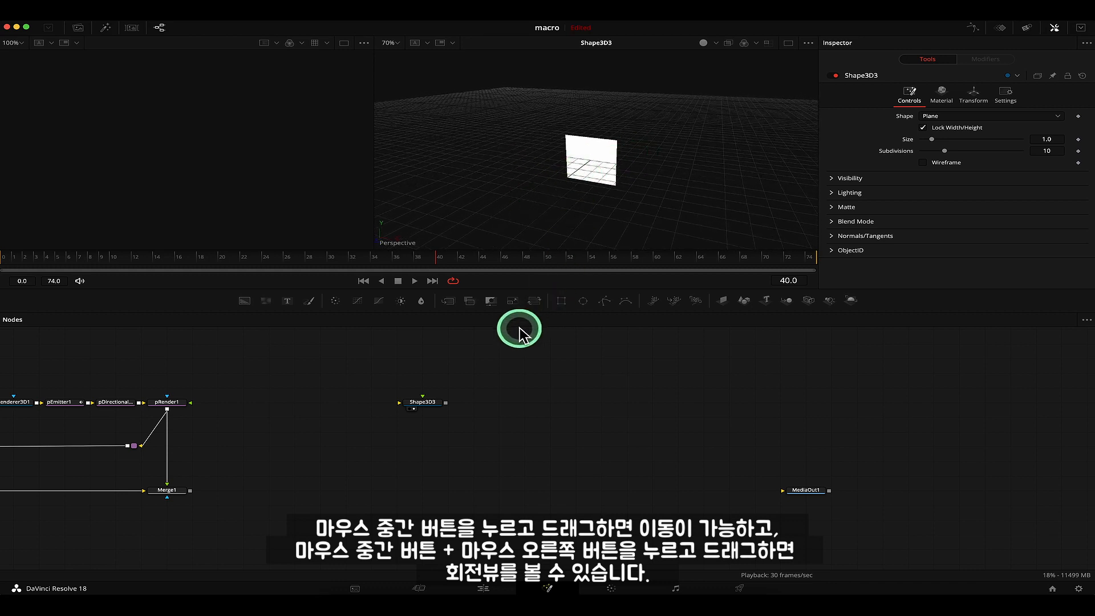
# - Add a Merge3D node and connect the new Shape3D node and a pasted copy of it to its inputs
pyautogui.click(791, 301)
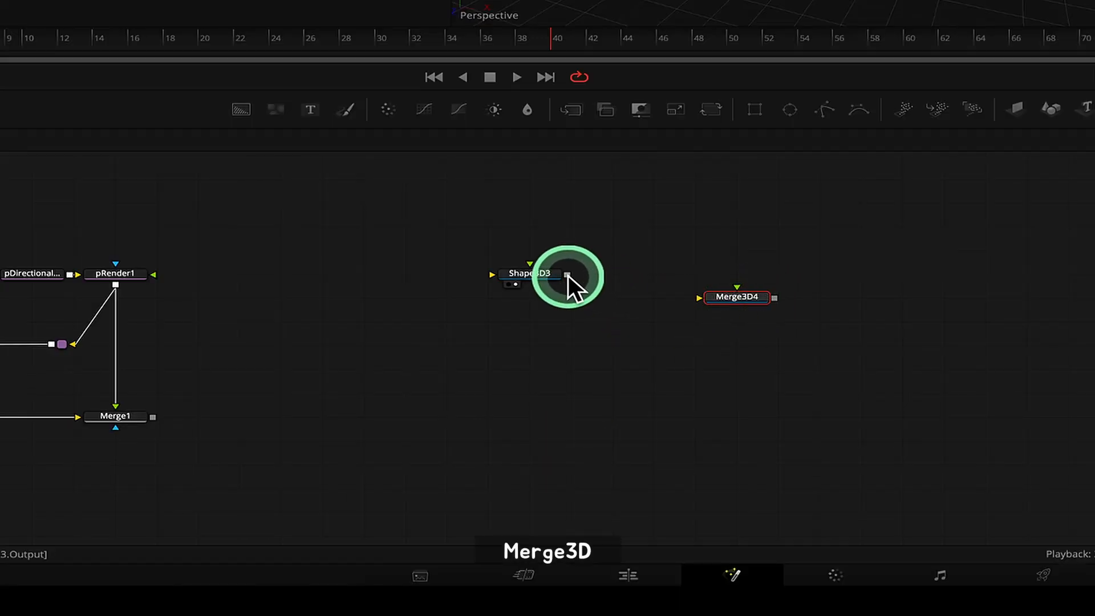
pyautogui.click(607, 296)
pyautogui.moveTo(569, 276); pyautogui.dragTo(720, 309)
pyautogui.click(532, 280)
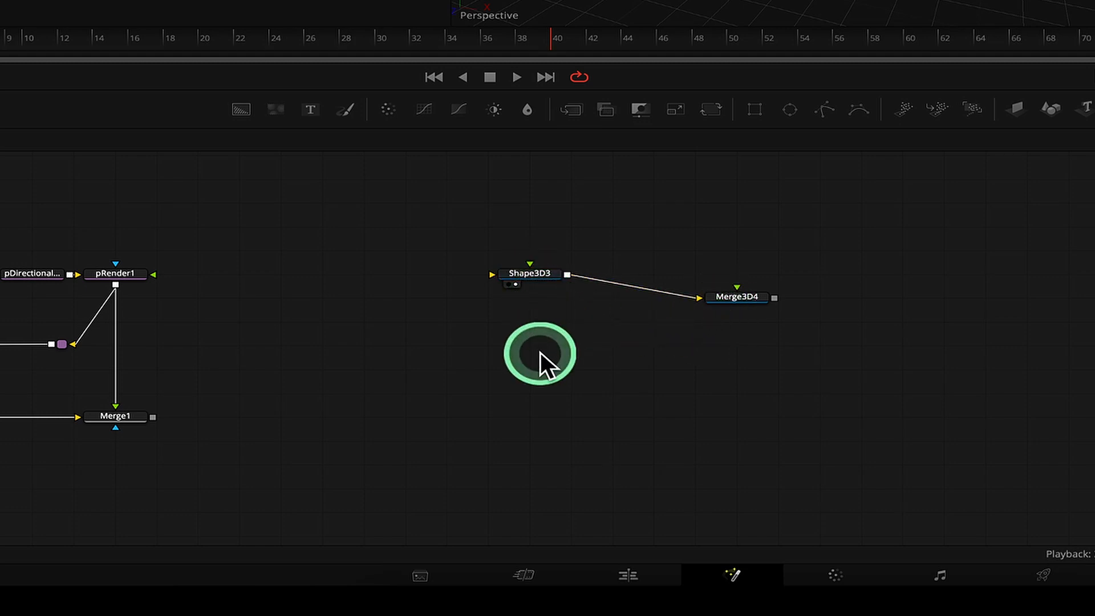
pyautogui.hotkey('ctrl', 'v')
# - Display the new Merge3D node in the viewer and inspect the combined planes from several angles
pyautogui.moveTo(687, 295); pyautogui.dragTo(485, 145)
pyautogui.rightClick(485, 142)
pyautogui.moveTo(726, 199); pyautogui.dragTo(689, 187)
pyautogui.rightClick(688, 187)
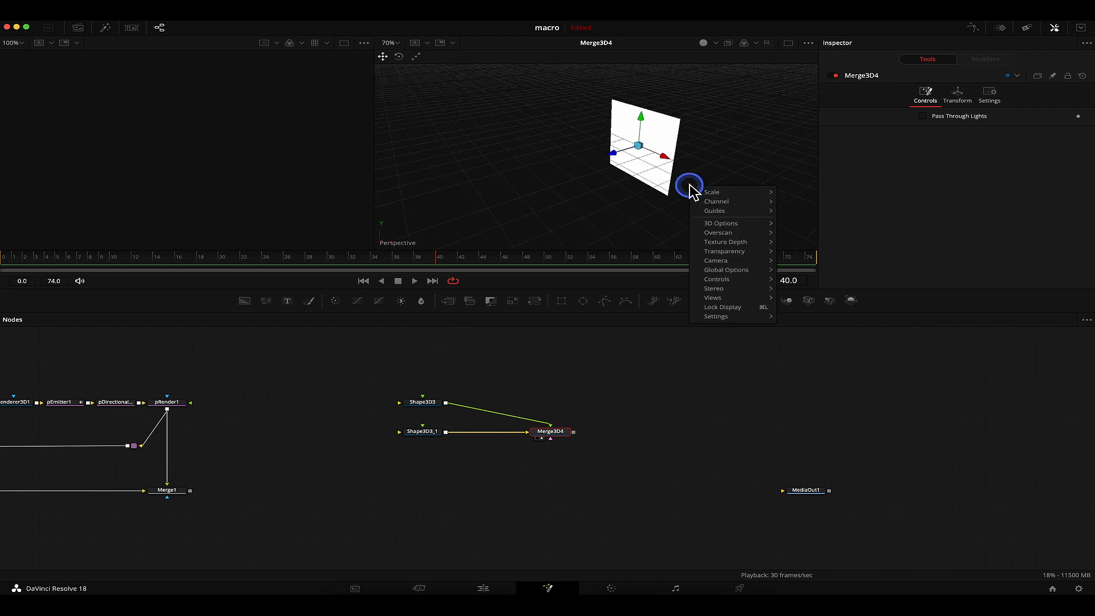
pyautogui.click(592, 286)
pyautogui.moveTo(656, 128); pyautogui.dragTo(664, 126)
pyautogui.moveTo(632, 159); pyautogui.dragTo(565, 158)
pyautogui.click(611, 380)
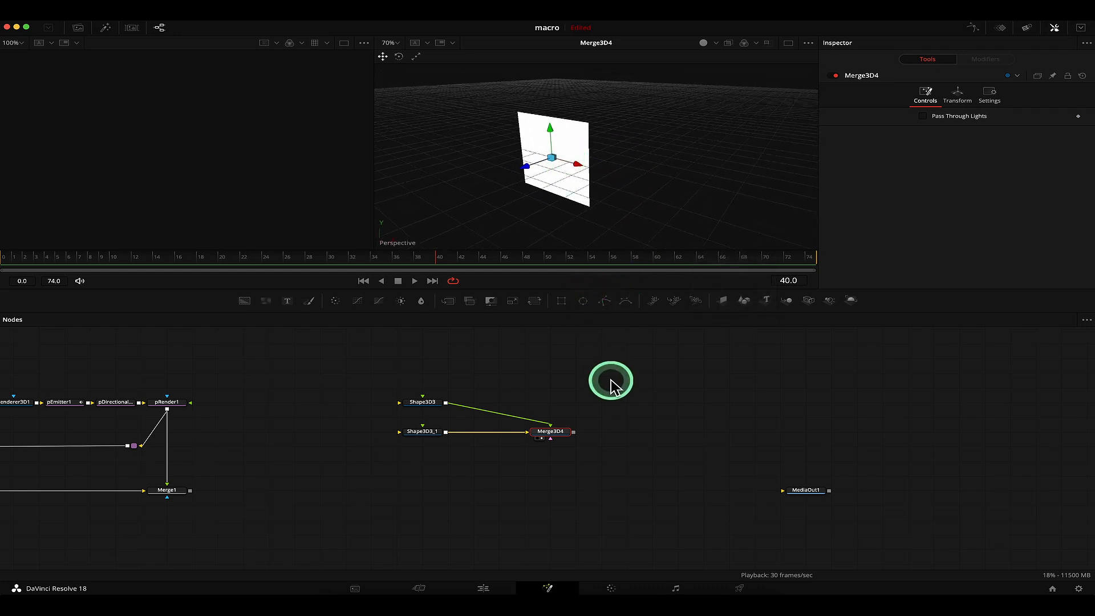
# - Enable back-face culling in the visibility settings of the Shape3D3 node
pyautogui.click(425, 403)
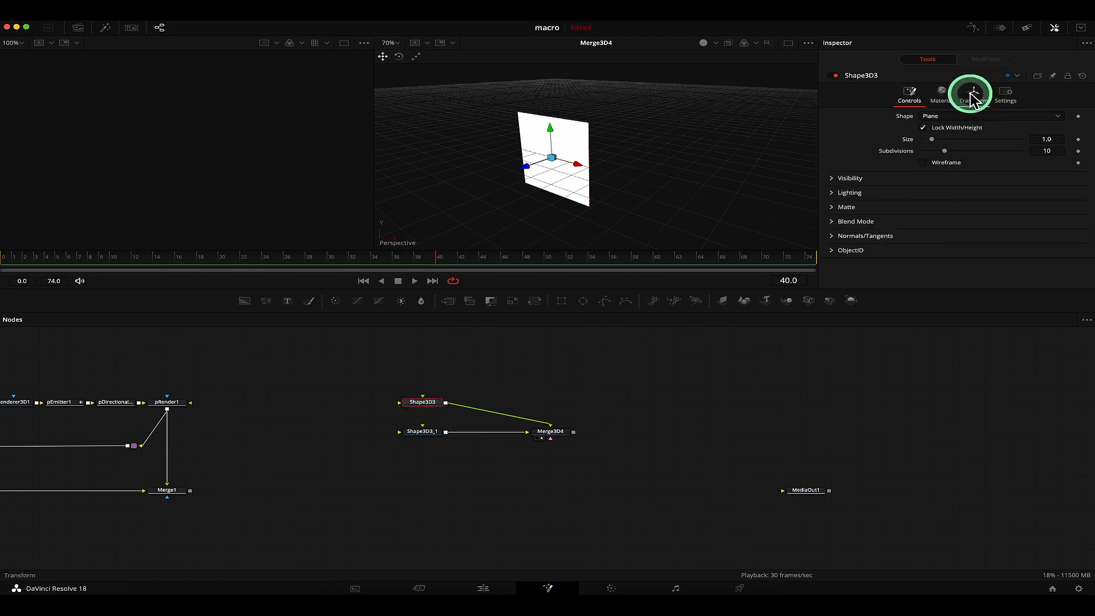
pyautogui.click(839, 178)
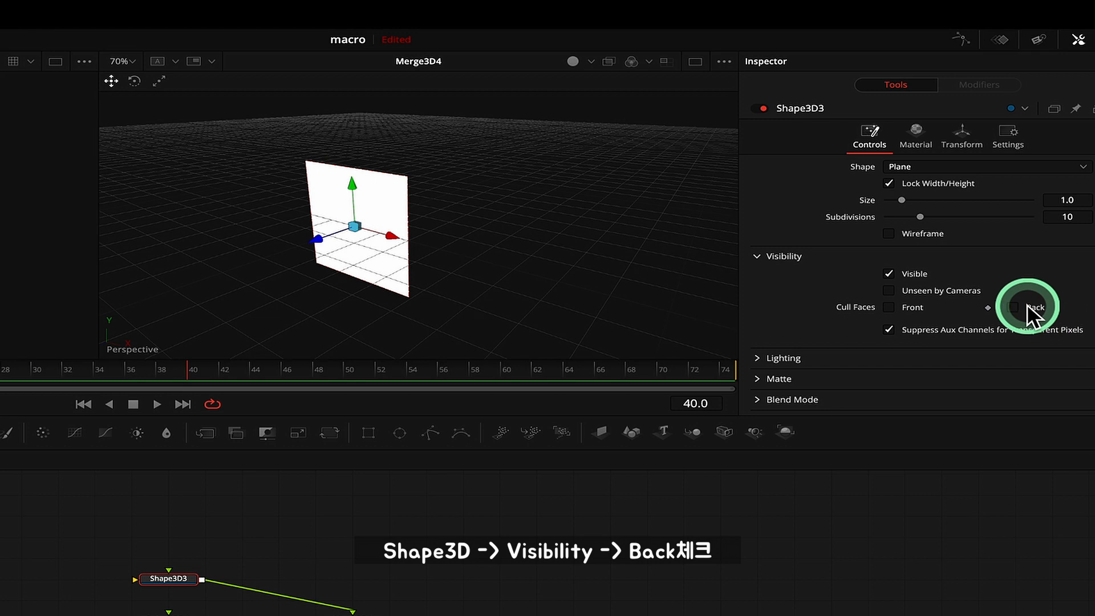
pyautogui.click(1014, 307)
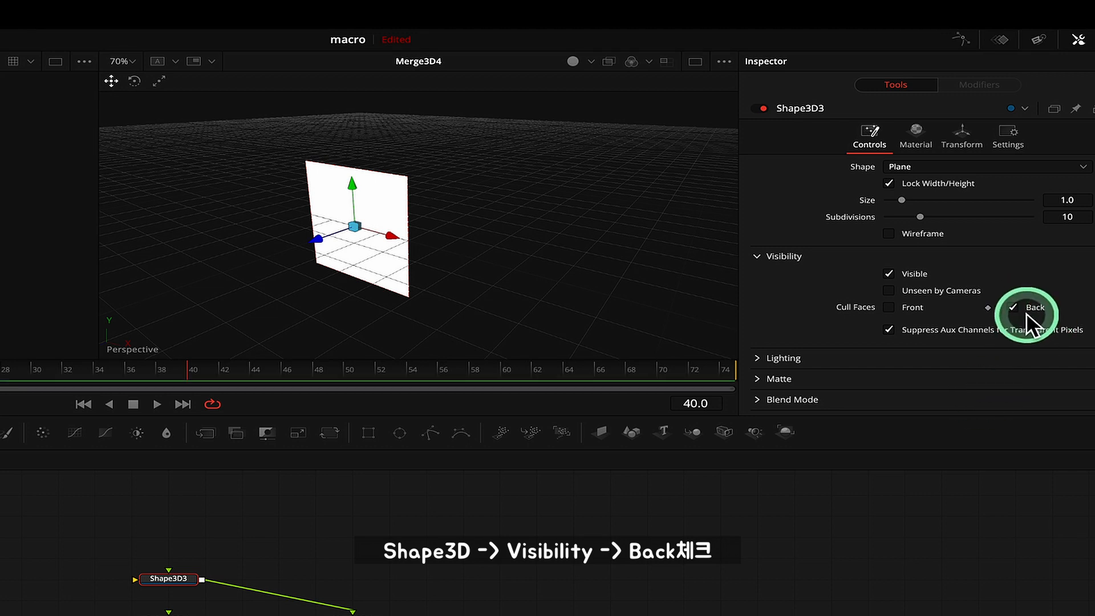
pyautogui.moveTo(464, 235); pyautogui.dragTo(358, 219)
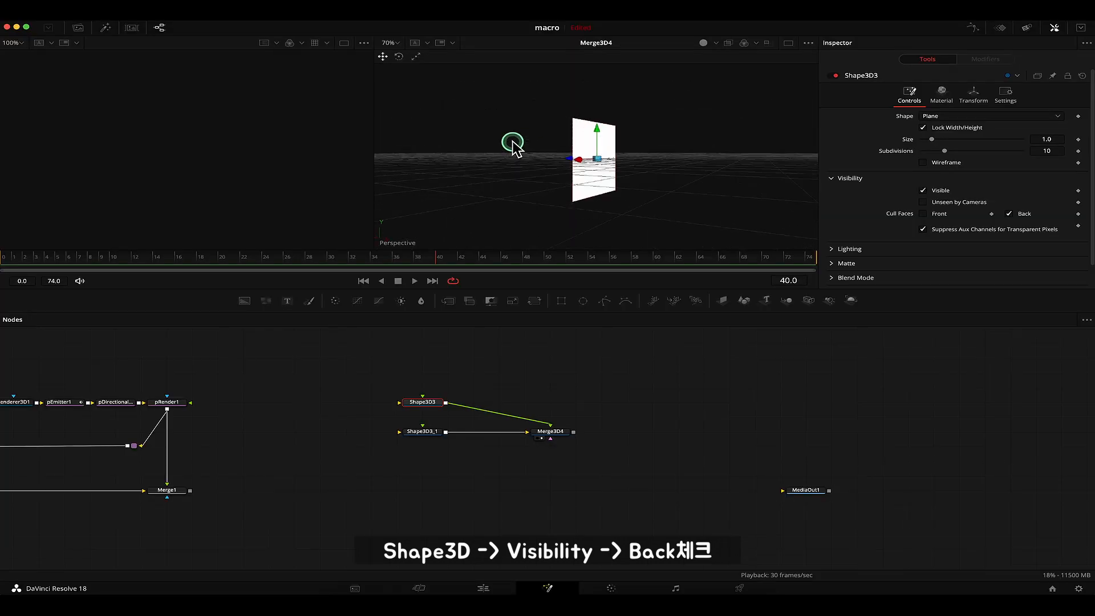
pyautogui.moveTo(554, 153); pyautogui.dragTo(611, 169)
pyautogui.rightClick(611, 169)
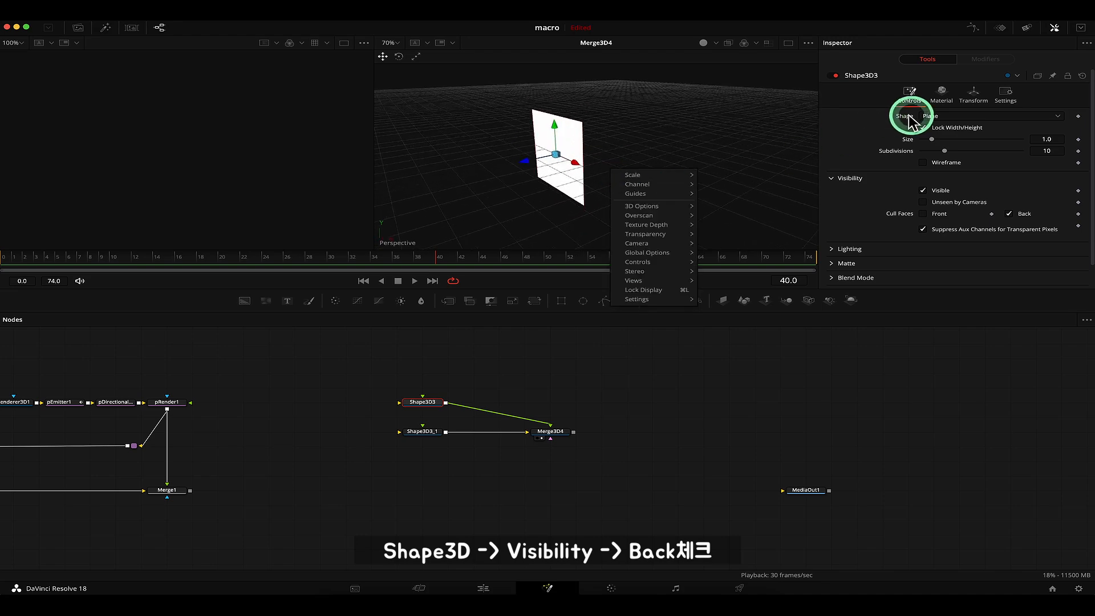
# - Set the Shape3D3 material's diffuse color to orange with hue 25°, saturation 100% and brightness 100%
pyautogui.click(943, 102)
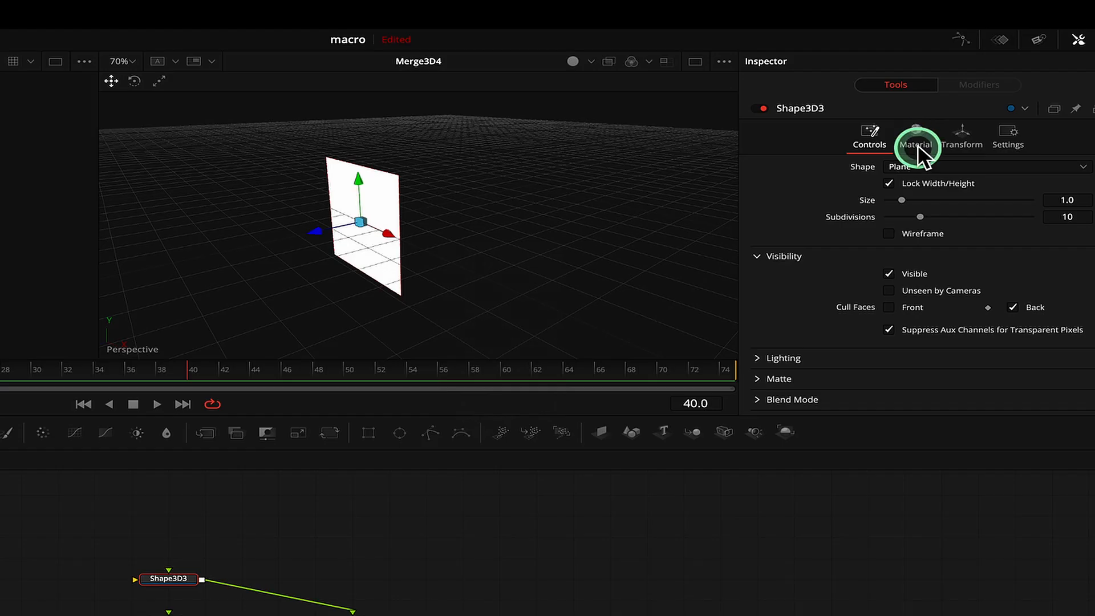
pyautogui.click(916, 145)
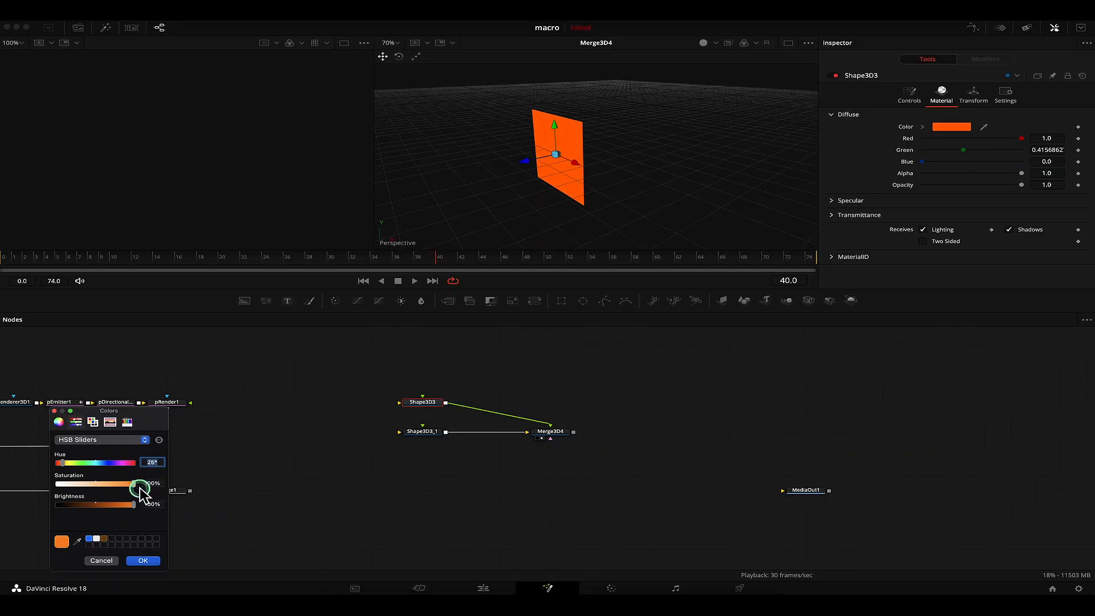
pyautogui.click(153, 462)
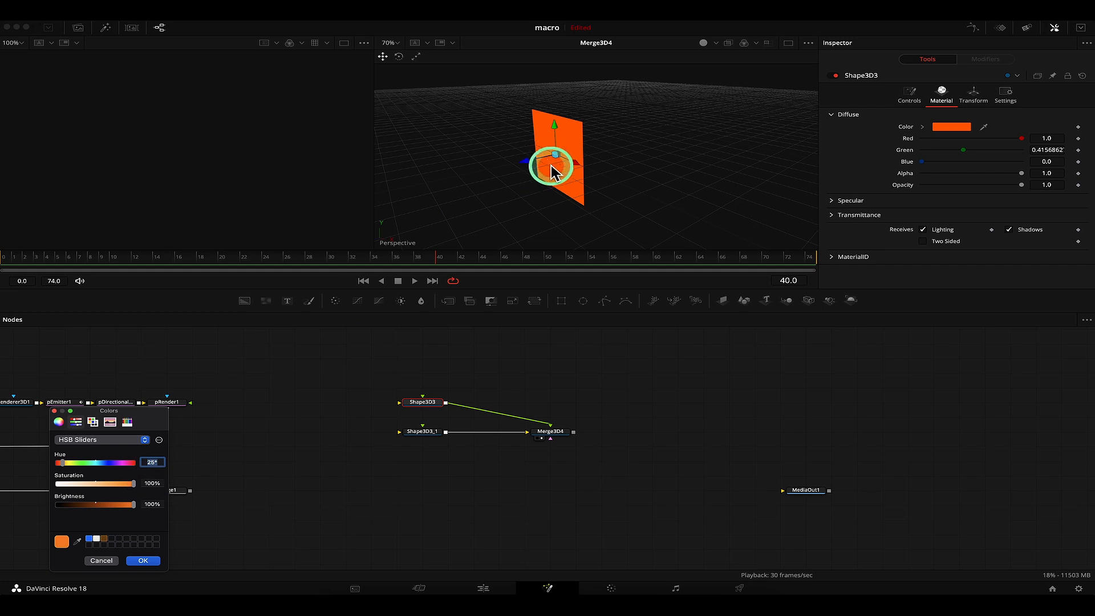
pyautogui.click(147, 562)
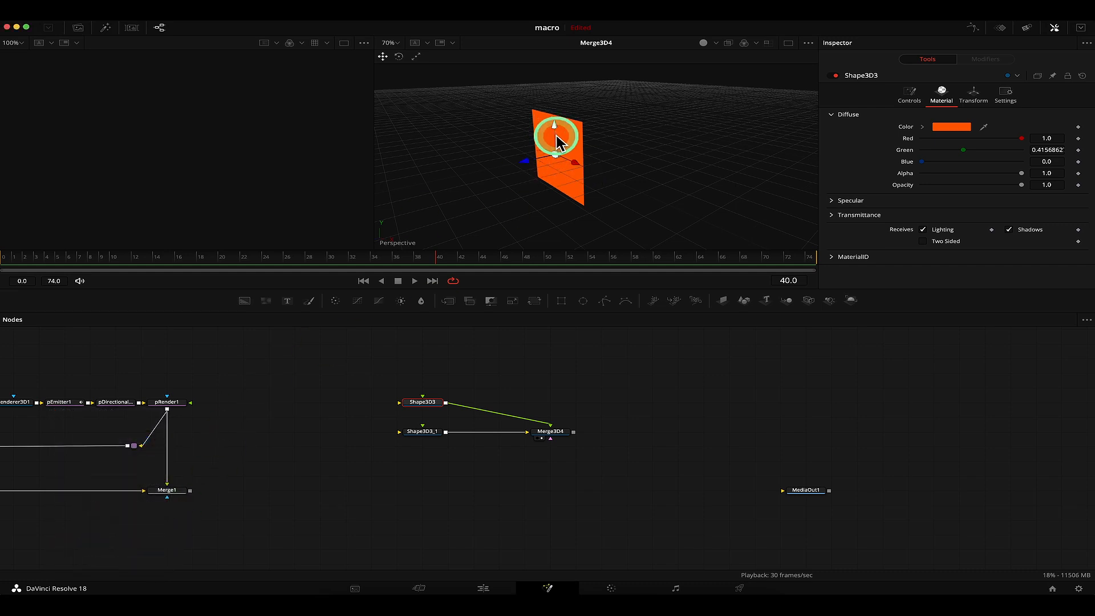
# - Examine the orange plane in the 3D viewer from different angles and distances
pyautogui.moveTo(557, 137); pyautogui.dragTo(597, 146)
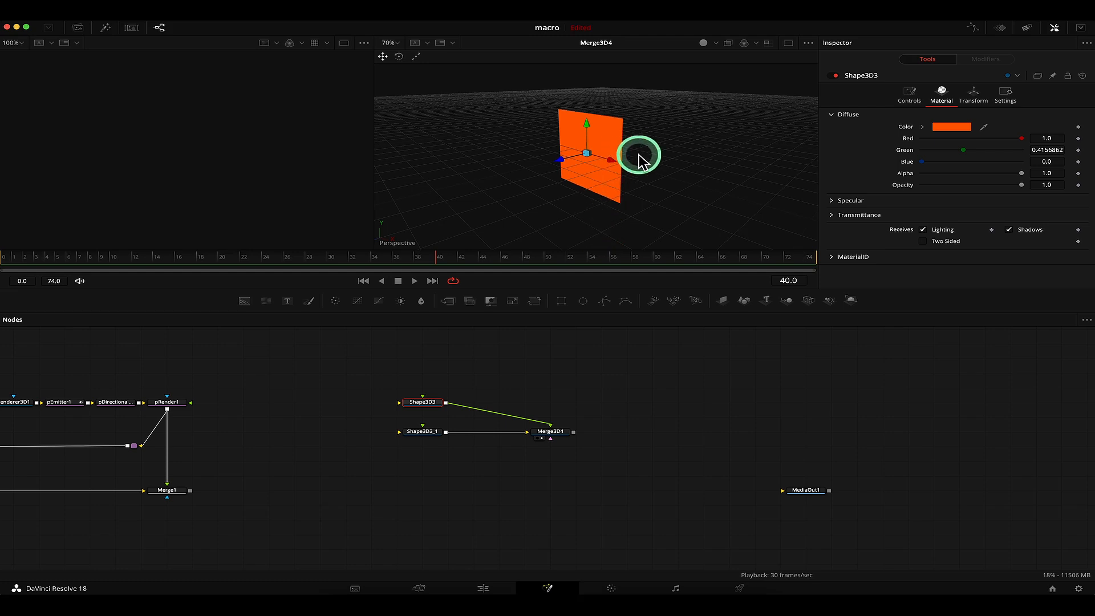
pyautogui.moveTo(639, 159); pyautogui.dragTo(677, 155)
pyautogui.scroll(-2, 582, 173)
pyautogui.rightClick(677, 154)
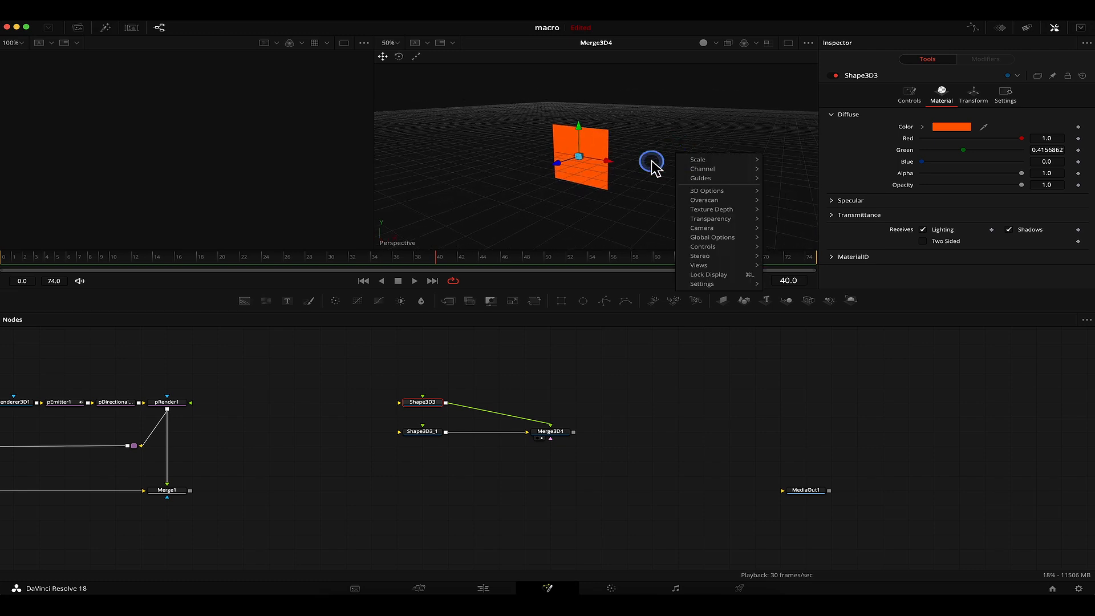
pyautogui.click(610, 169)
pyautogui.scroll(4, 628, 190)
pyautogui.scroll(-2, 627, 194)
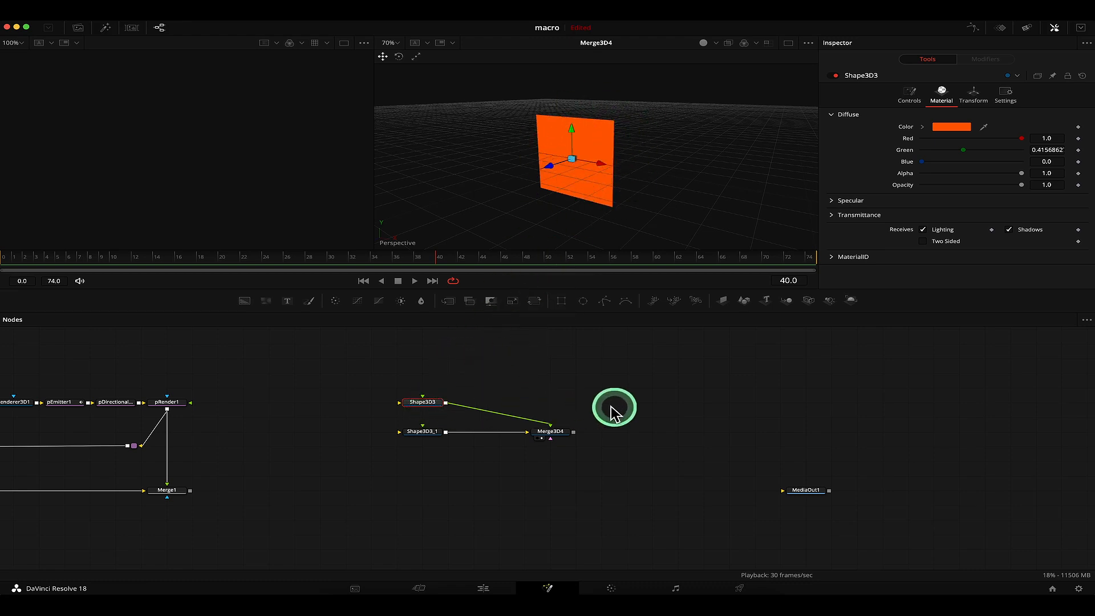
# - Add a Bender 3D node between Shape3D3 and Merge3D4
pyautogui.hotkey('shift', 'space')
pyautogui.write('tran')
pyautogui.press('BackSpace')
pyautogui.press('BackSpace')
pyautogui.press('BackSpace')
pyautogui.press('BackSpace')
pyautogui.write('b')
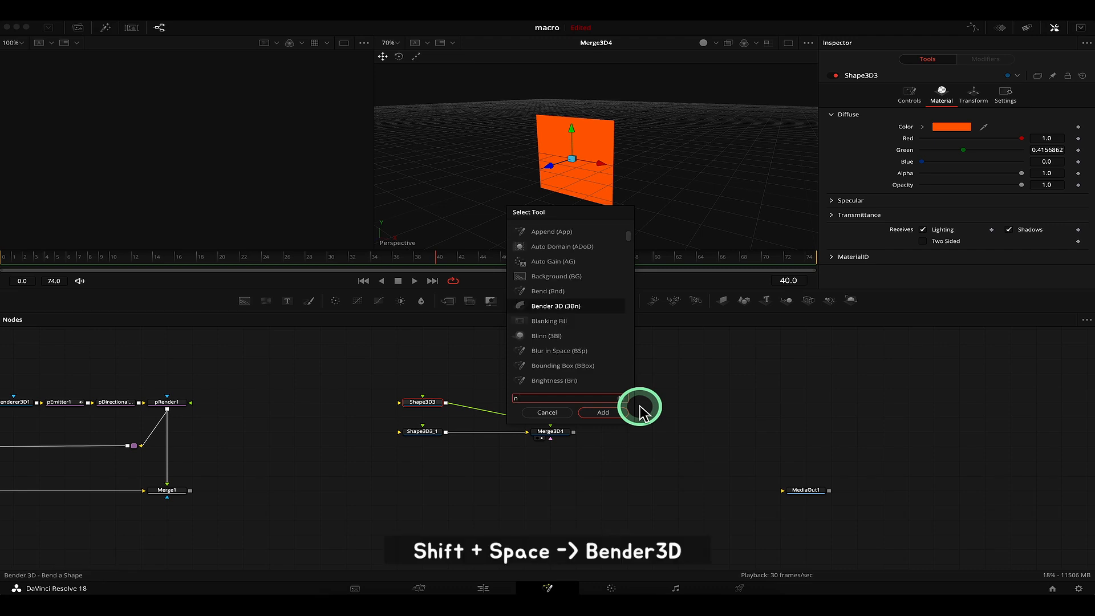
pyautogui.write('e')
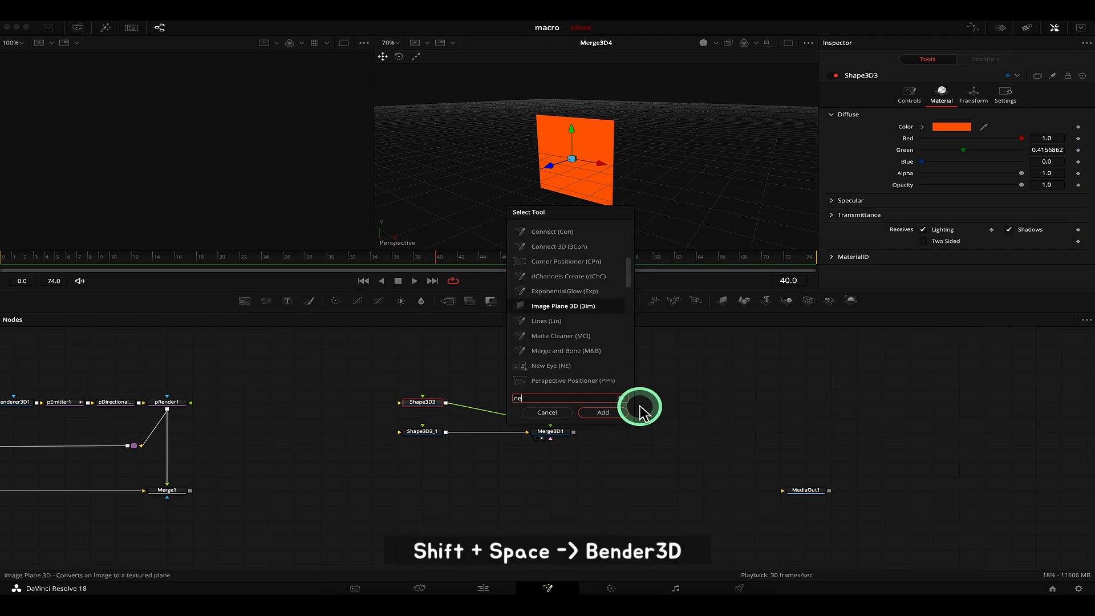
pyautogui.press('BackSpace')
pyautogui.press('BackSpace')
pyautogui.write('ben')
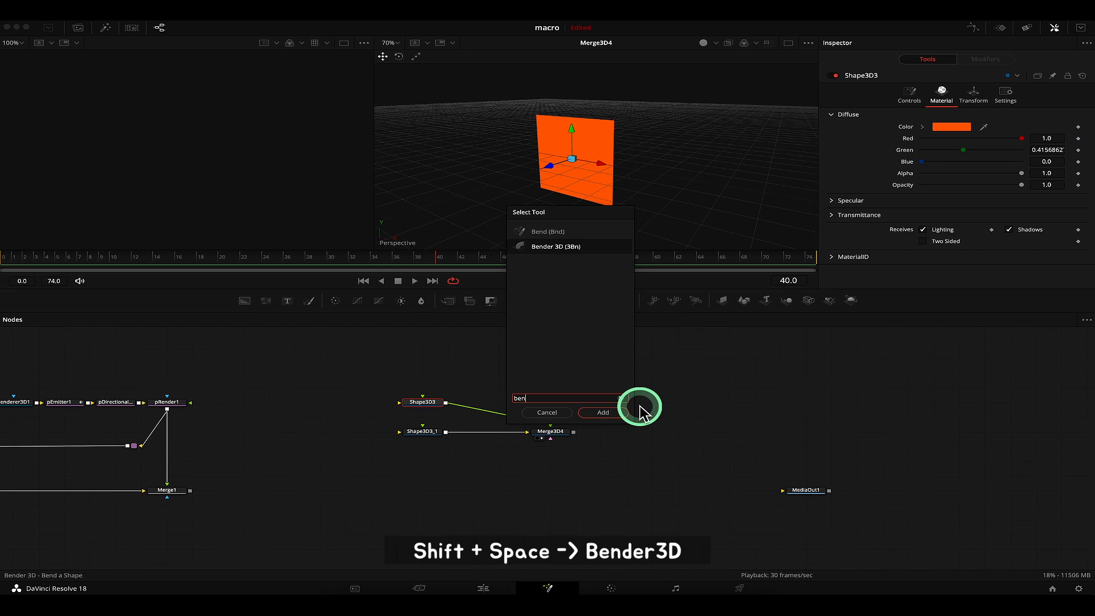
pyautogui.click(606, 412)
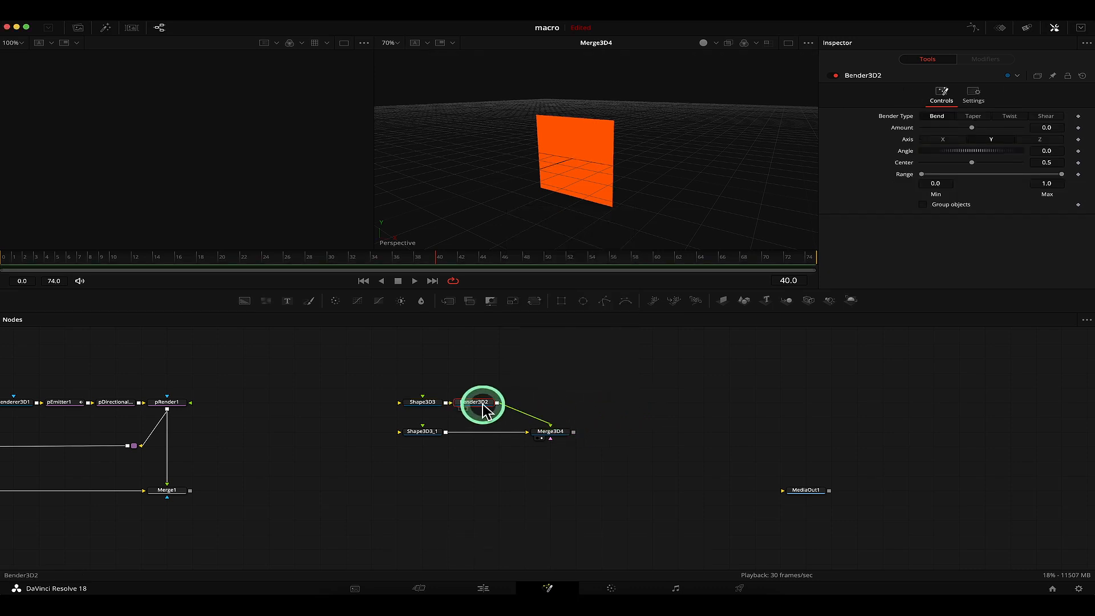
# - Display Bender3D2 in the 3D viewer and set its bend amount to 0.26
pyautogui.press('2')
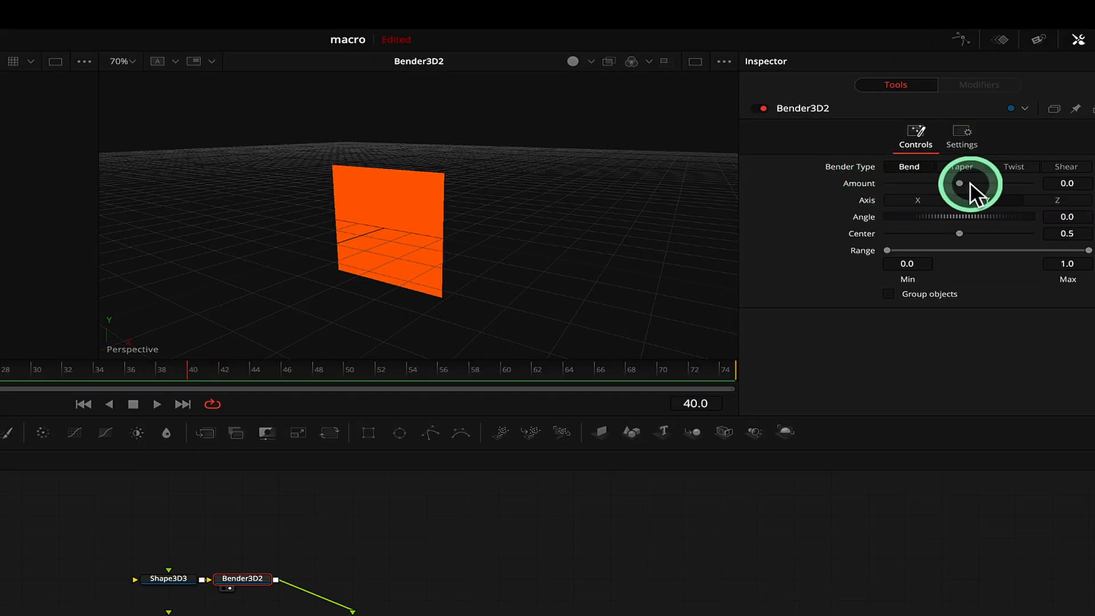
pyautogui.moveTo(961, 183)
pyautogui.mouseDown()
pyautogui.moveTo(994, 183)
pyautogui.moveTo(929, 185)
pyautogui.moveTo(980, 186)
pyautogui.mouseUp()
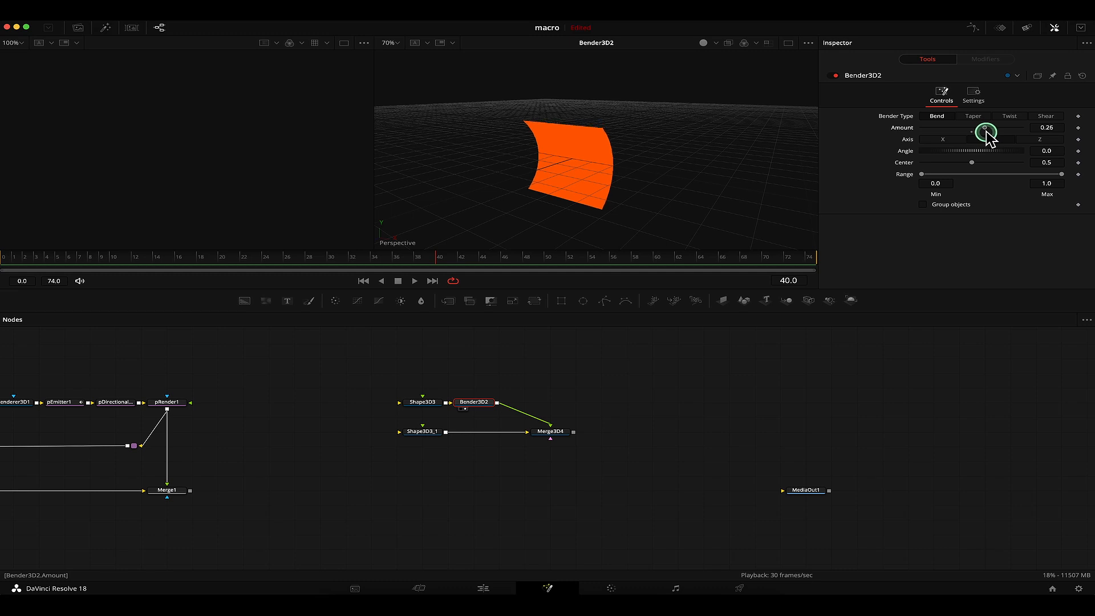
pyautogui.moveTo(582, 163)
pyautogui.mouseDown()
pyautogui.moveTo(656, 143)
pyautogui.moveTo(589, 152)
pyautogui.mouseUp()
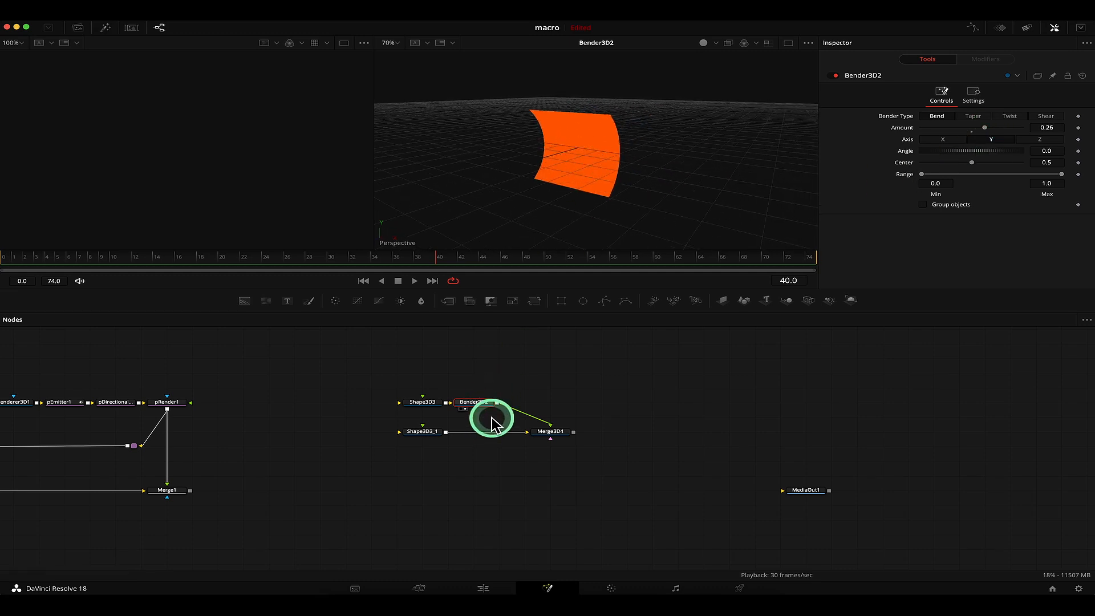
# - Paste a copy of the bender node after Shape3D3_1 and inspect the merged curved planes in the viewer
pyautogui.hotkey('ctrl', 'v')
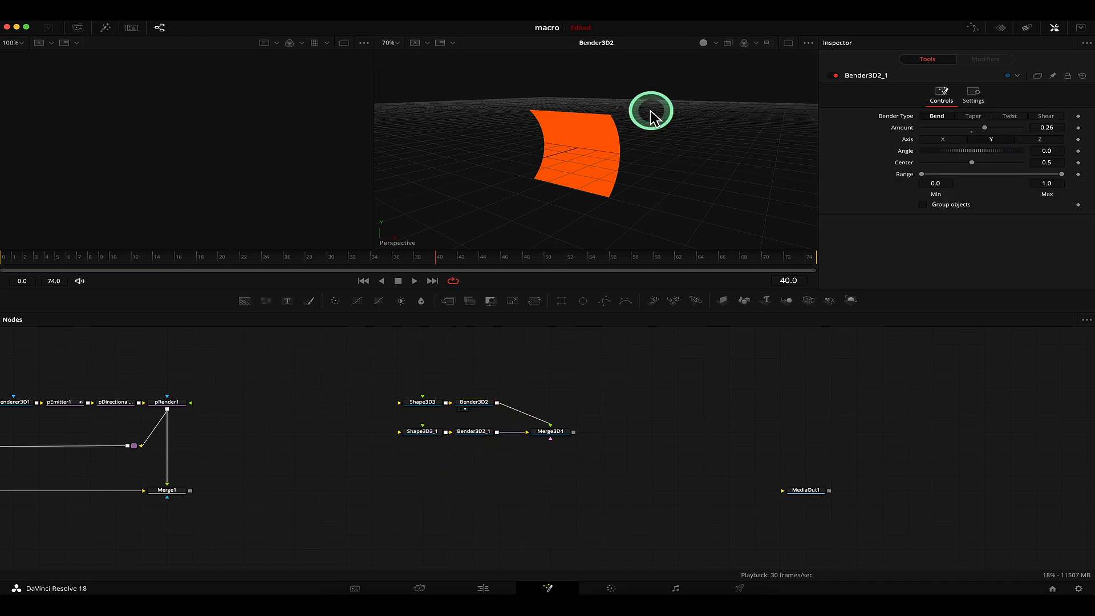
pyautogui.moveTo(651, 112); pyautogui.dragTo(592, 152)
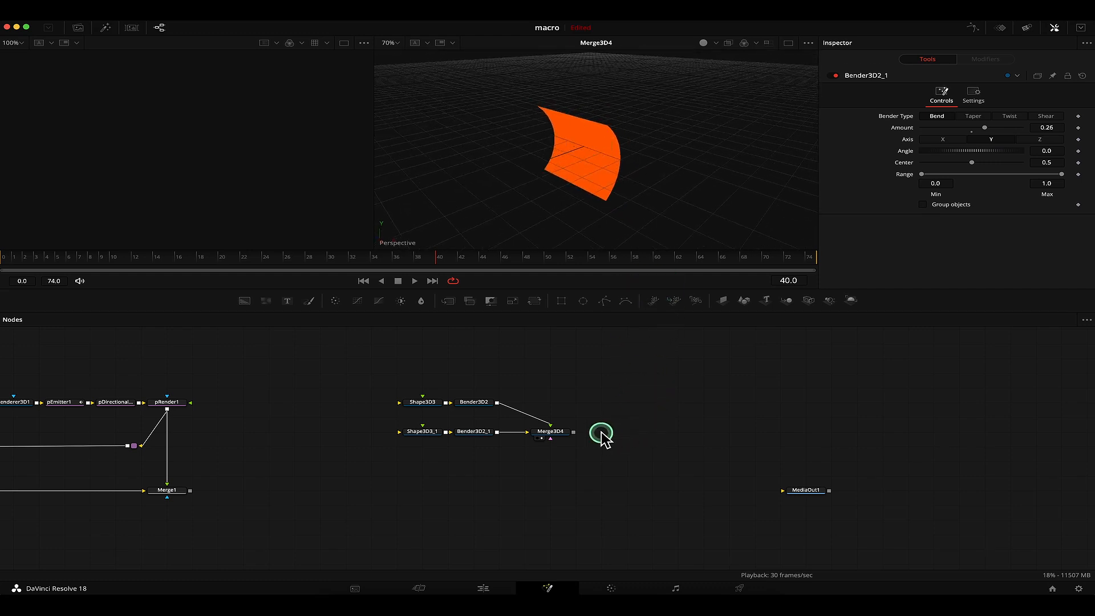
# - Add a Transform 3D node after Merge3D4
pyautogui.click(557, 435)
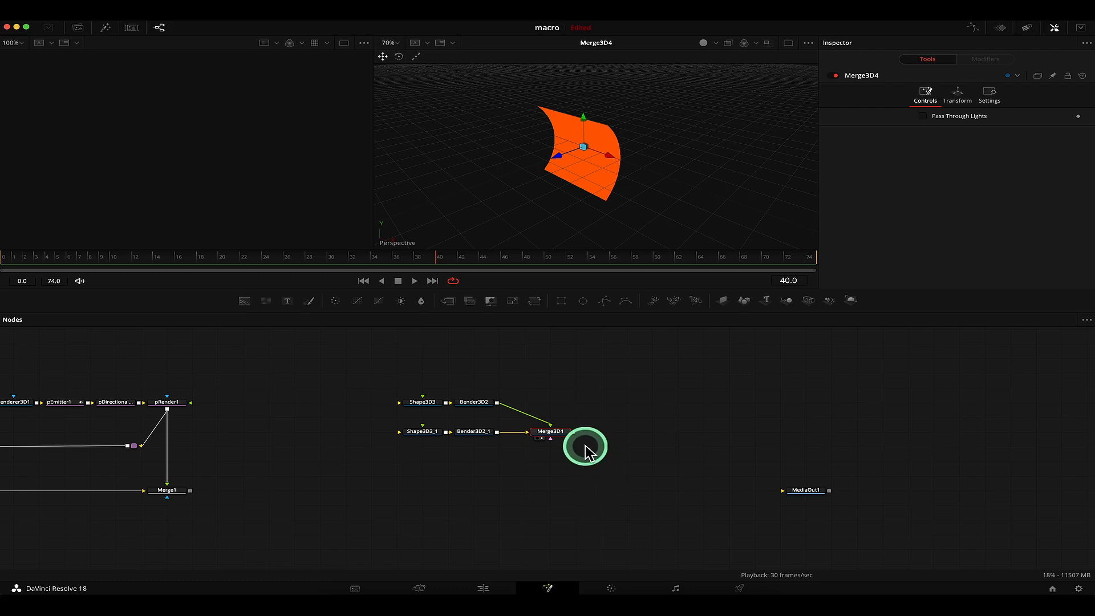
pyautogui.hotkey('shift', 'space')
pyautogui.write('ben')
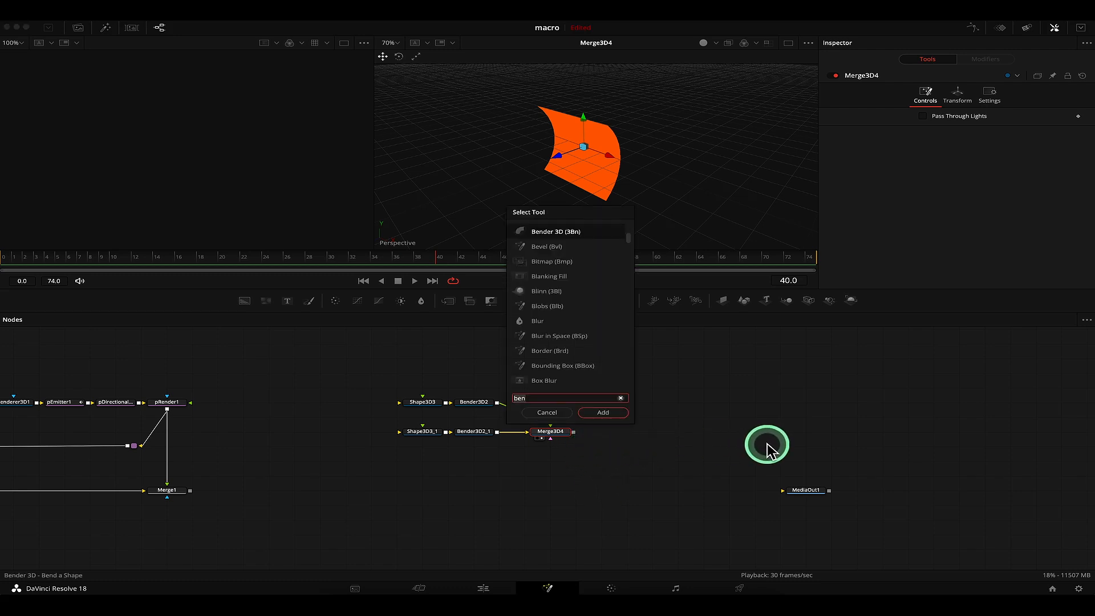
pyautogui.press('BackSpace')
pyautogui.press('BackSpace')
pyautogui.press('BackSpace')
pyautogui.write('tra')
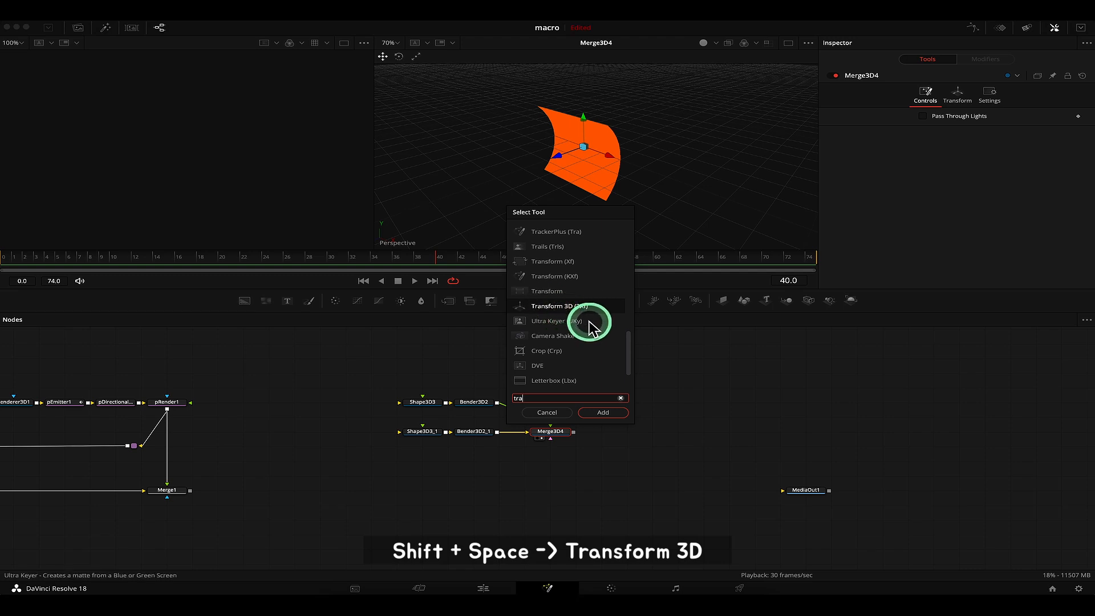
pyautogui.click(605, 413)
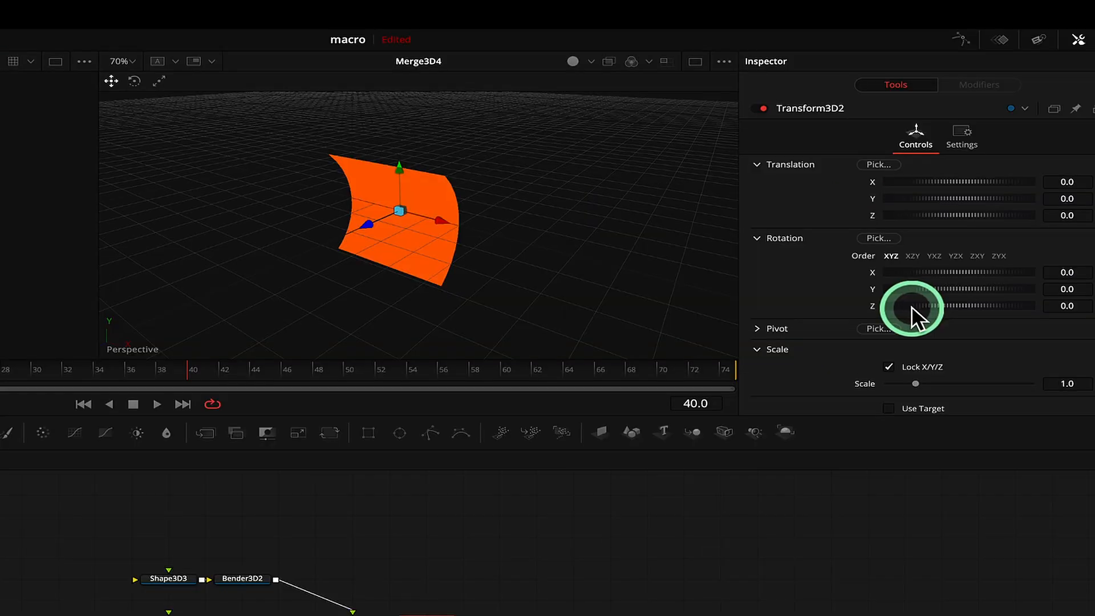
# - Display Transform3D2 in the viewer, try a Z rotation of about 23.6°, and reset that rotation to 0
pyautogui.moveTo(911, 307); pyautogui.dragTo(942, 312)
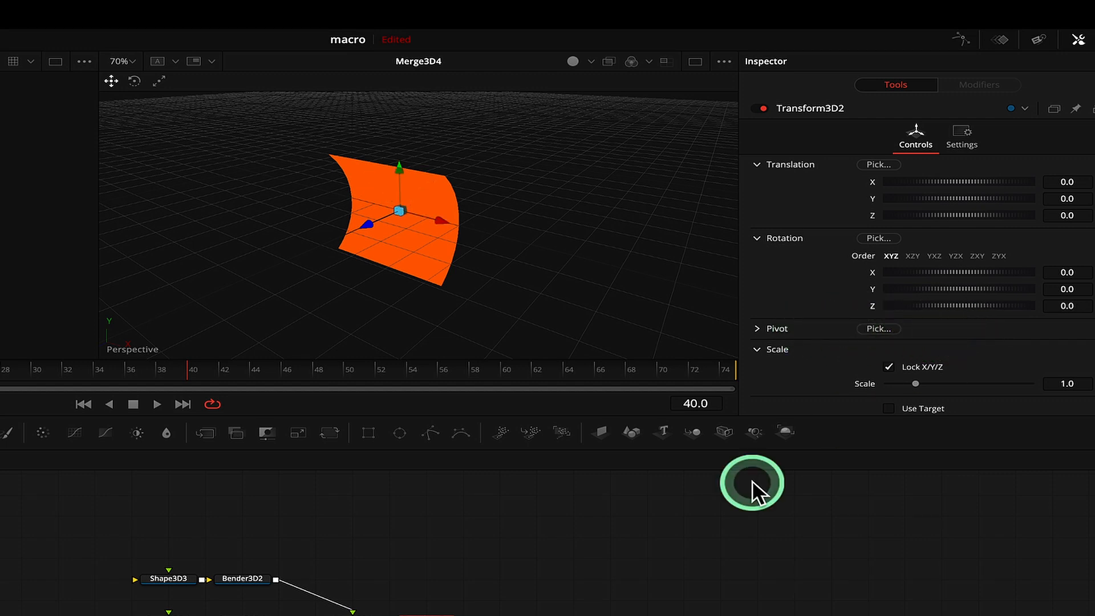
pyautogui.moveTo(435, 603); pyautogui.dragTo(594, 239)
pyautogui.moveTo(982, 315); pyautogui.dragTo(949, 307)
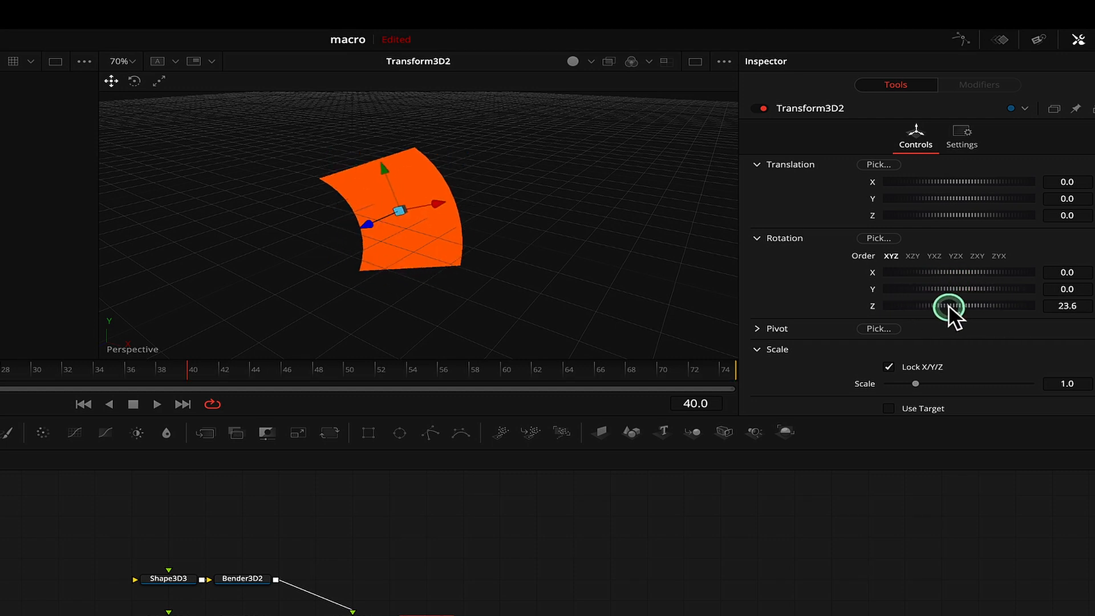
pyautogui.doubleClick(945, 306)
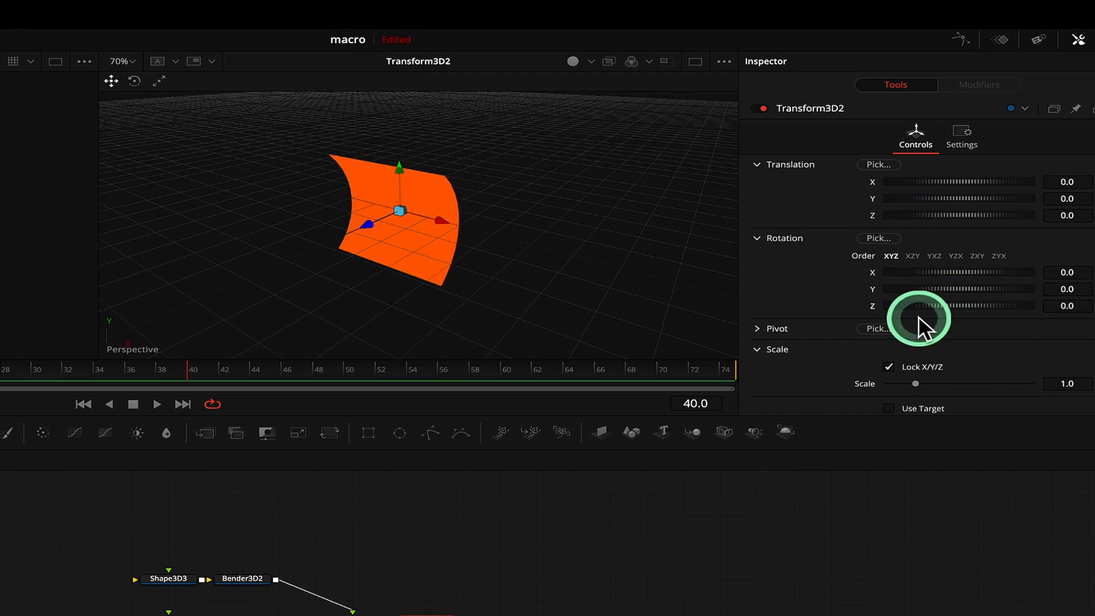
# - Modify the Z rotation of Transform3D2 with an Expression modifier
pyautogui.rightClick(874, 306)
pyautogui.click(990, 394)
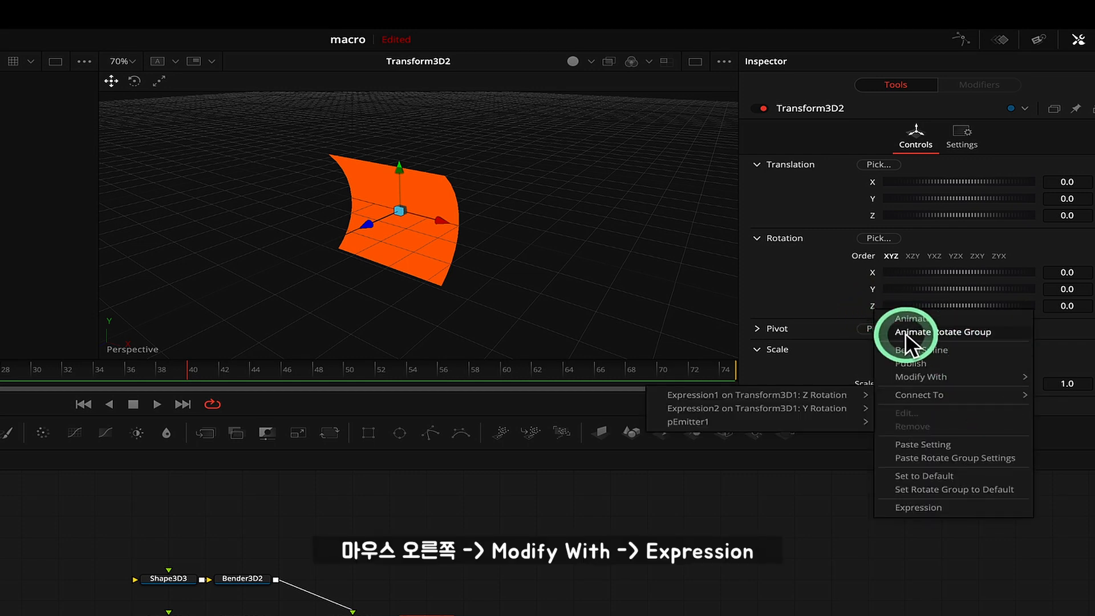
pyautogui.click(1026, 377)
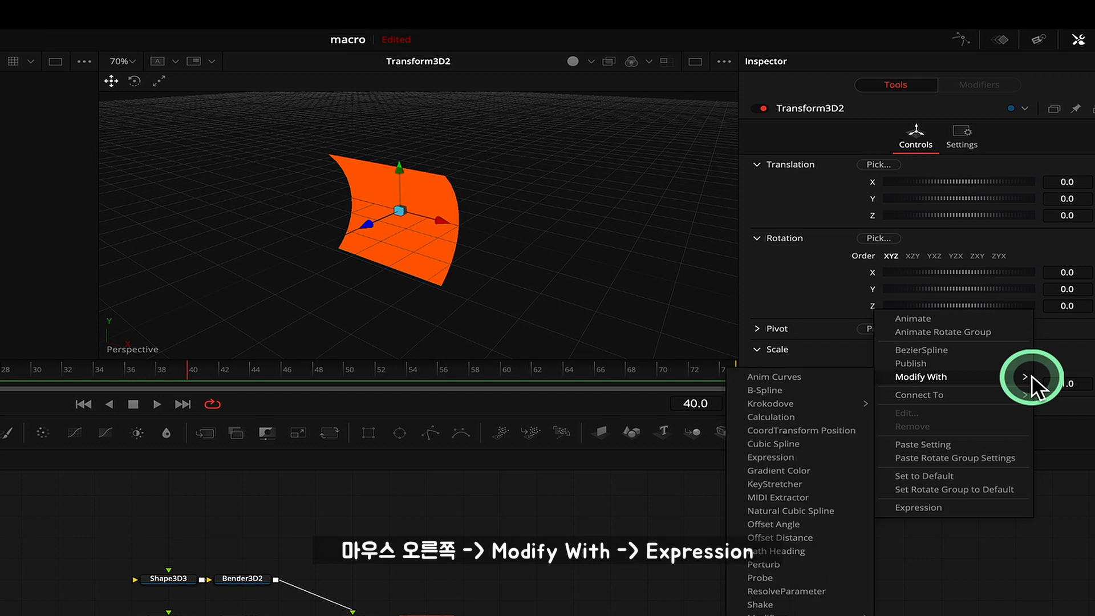
pyautogui.click(771, 457)
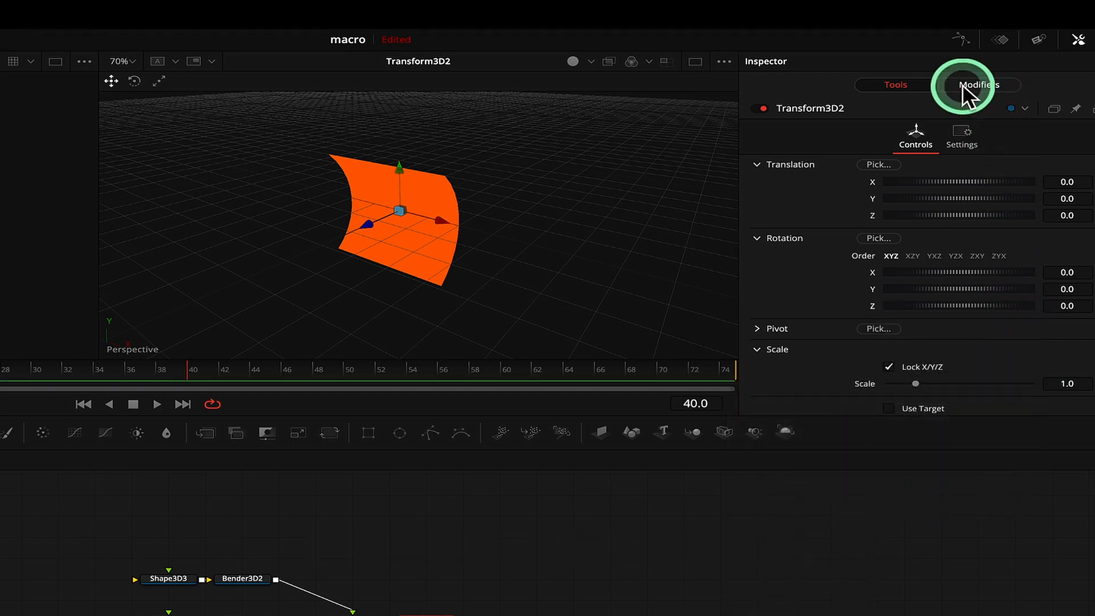
# - Enter n1*sin(time*n2) as the number expression of the Z rotation modifier
pyautogui.click(995, 94)
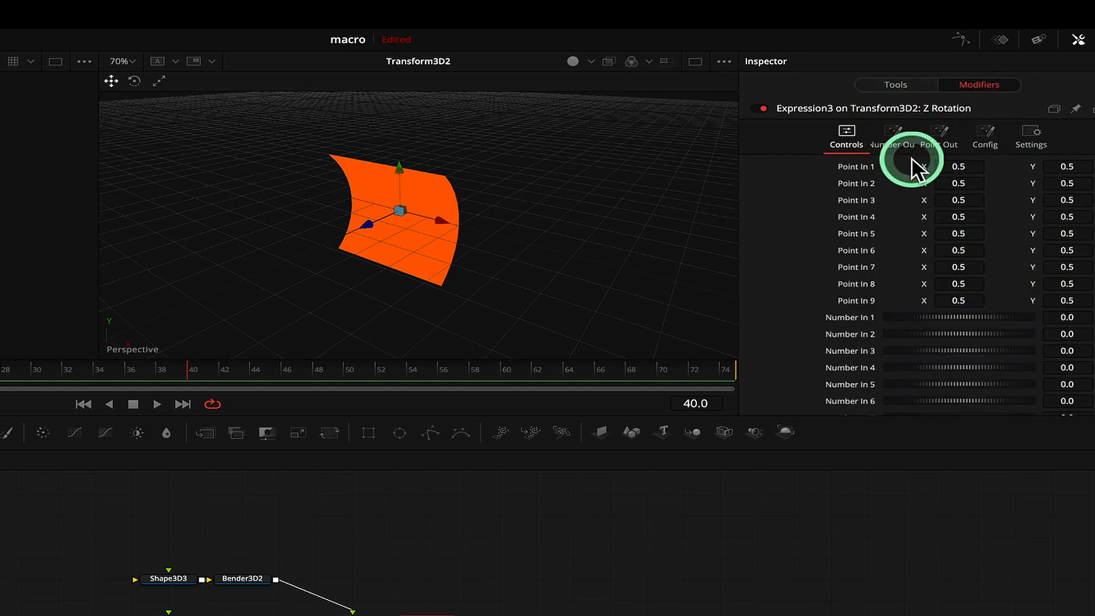
pyautogui.click(895, 136)
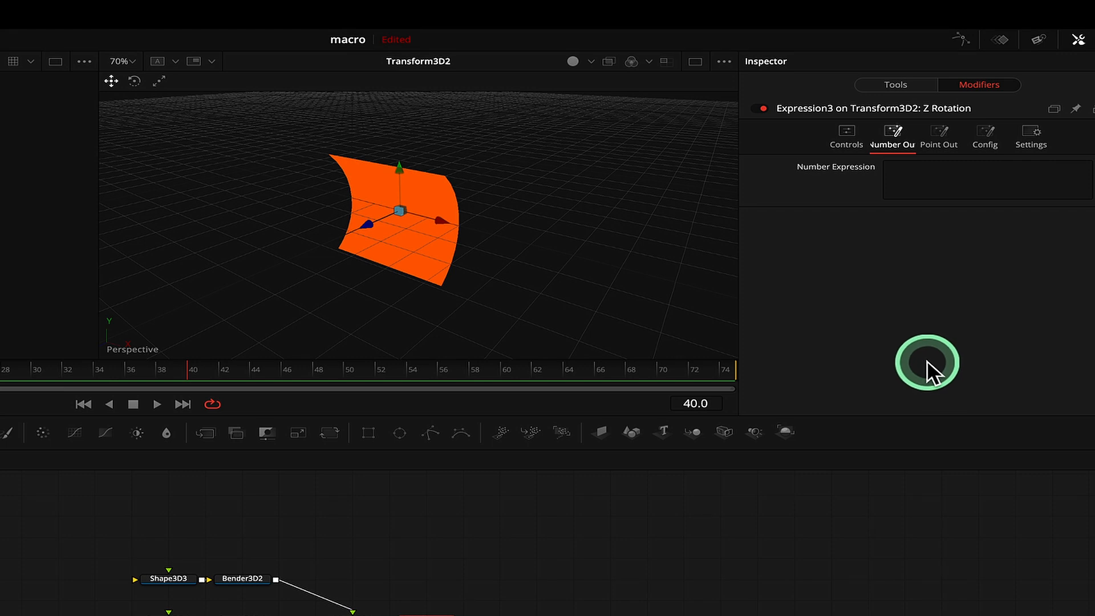
pyautogui.click(951, 189)
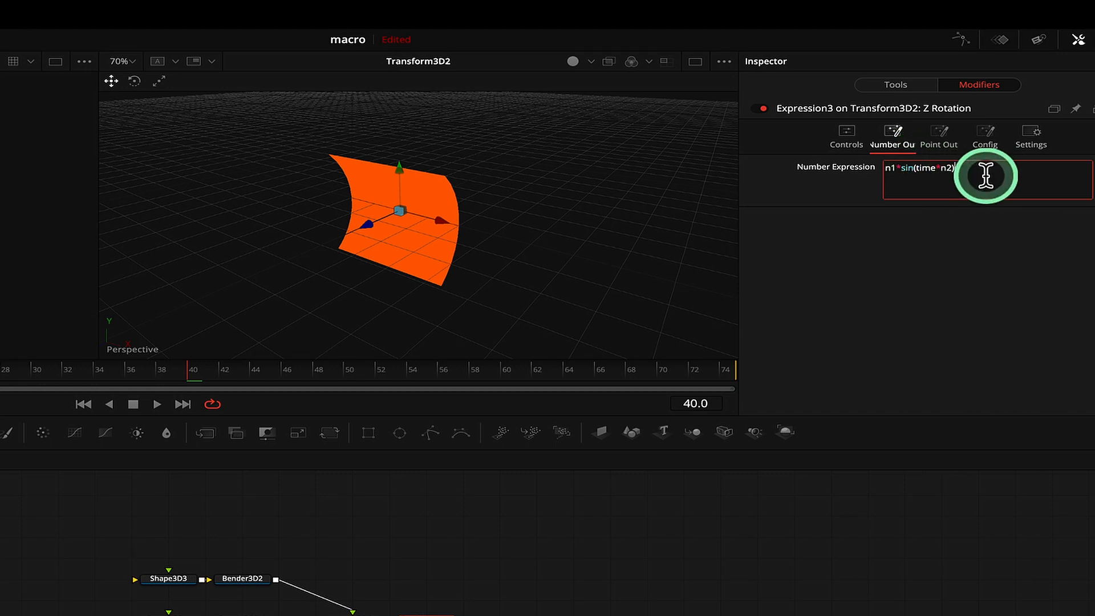
# - Set Number In 1 to 60 and Number In 2 to 10 in the Z rotation expression of Transform3D2
pyautogui.click(846, 139)
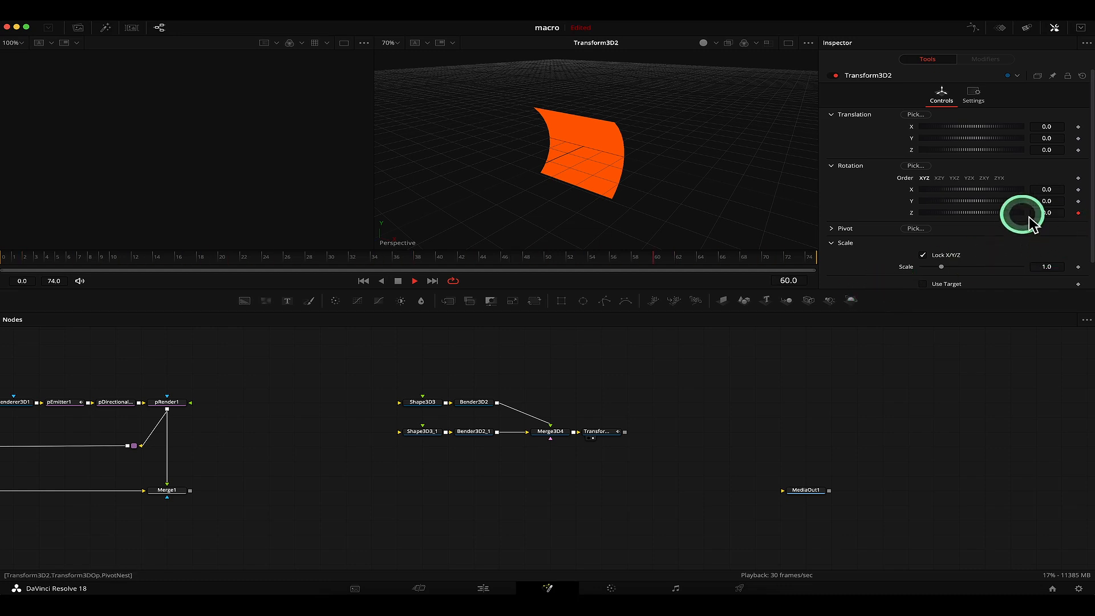
pyautogui.click(618, 433)
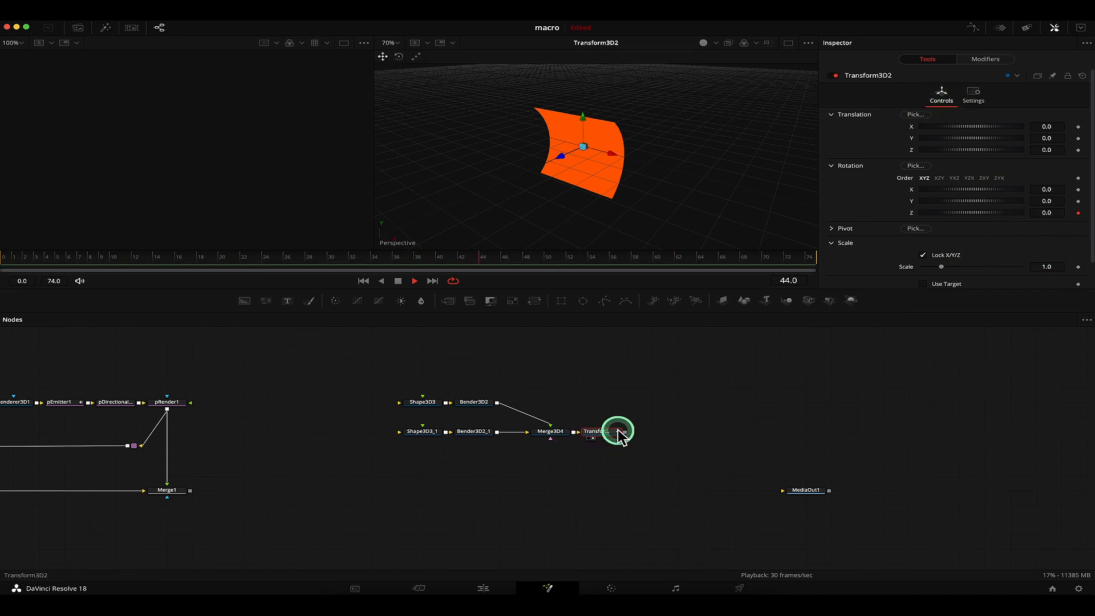
pyautogui.click(977, 58)
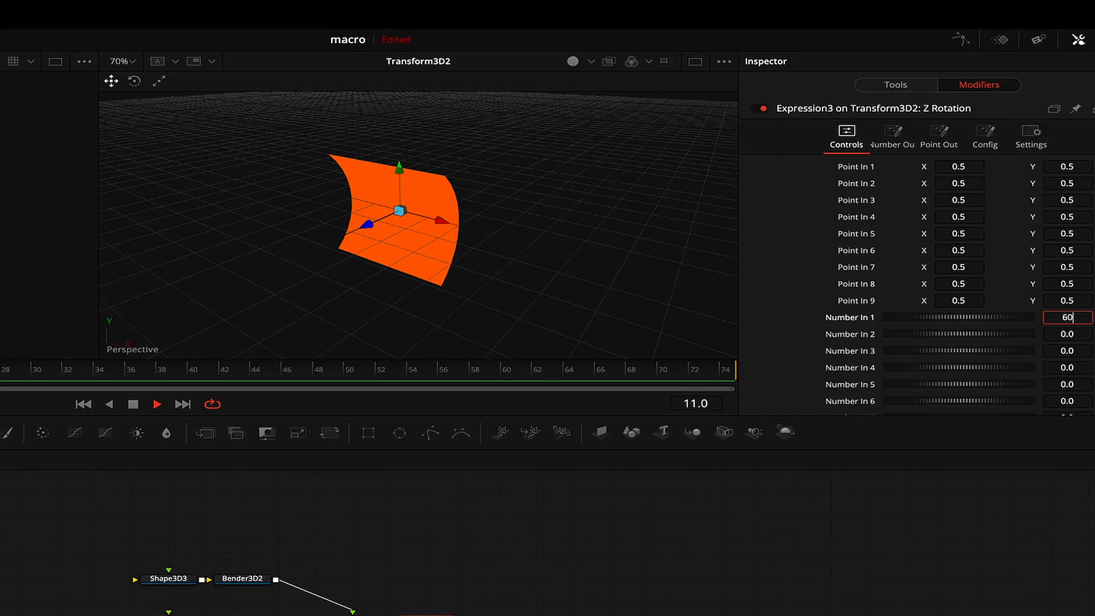
pyautogui.doubleClick(1085, 331)
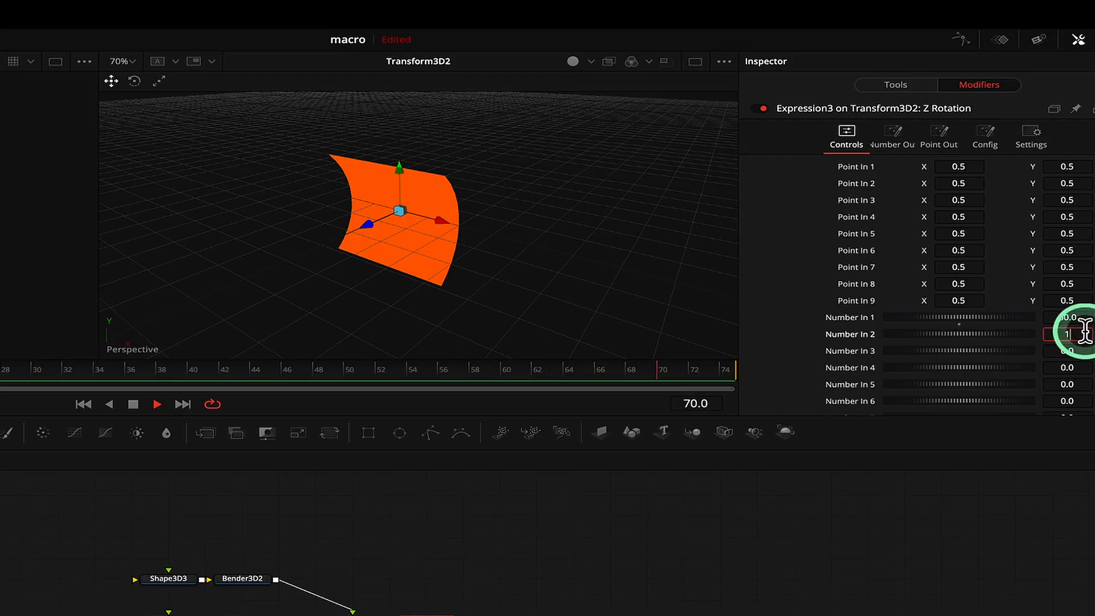
pyautogui.write('10')
pyautogui.press('Tab')
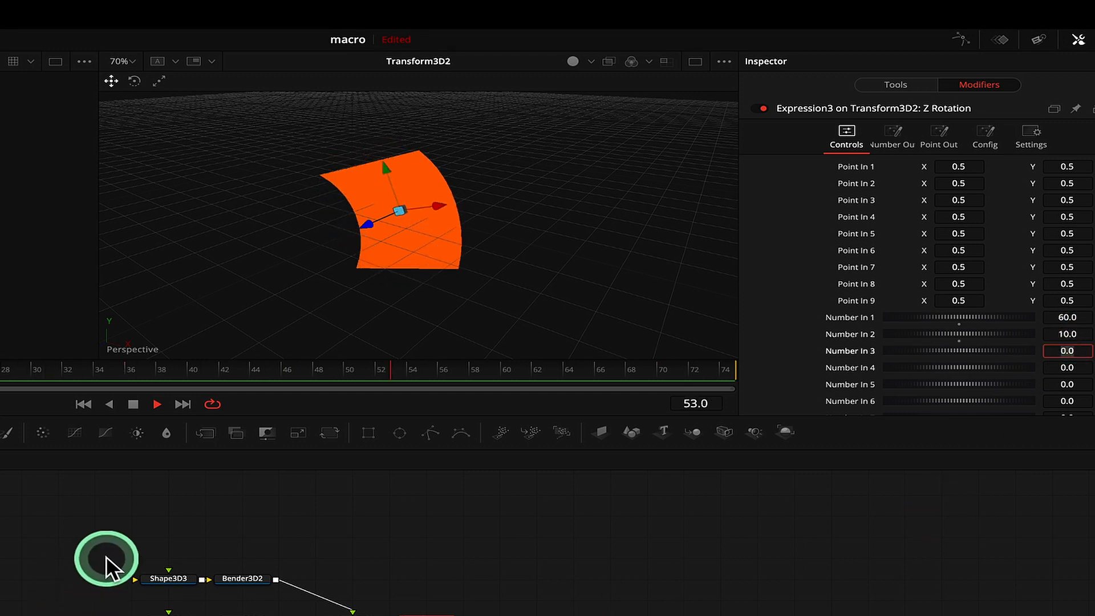
# - Enlarge the viewer area and review the n1 term in the Z rotation's number expression
pyautogui.moveTo(318, 416); pyautogui.dragTo(318, 450)
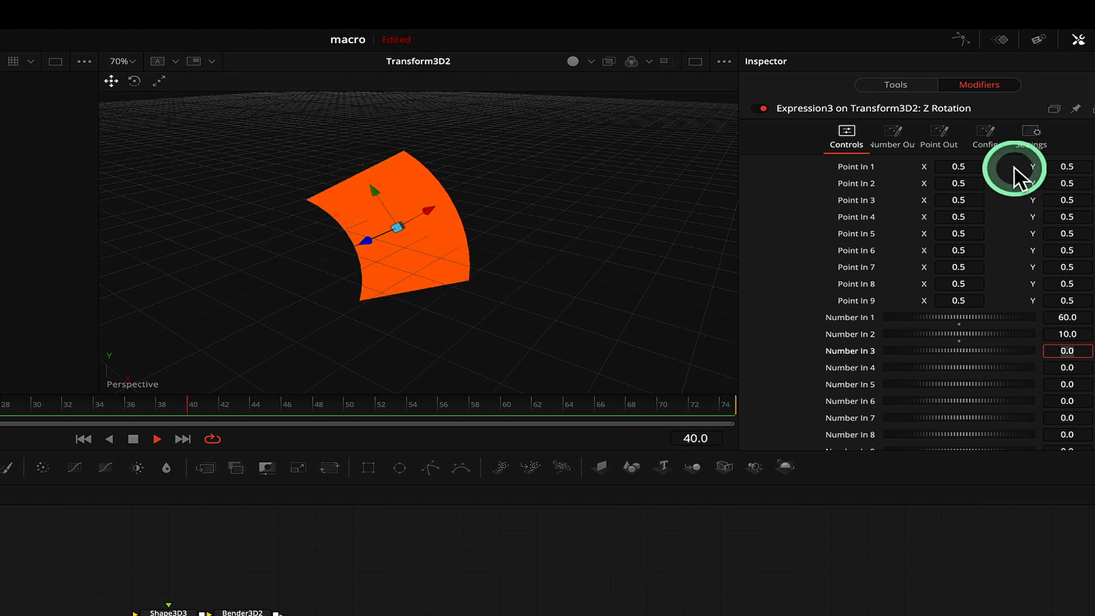
pyautogui.click(892, 136)
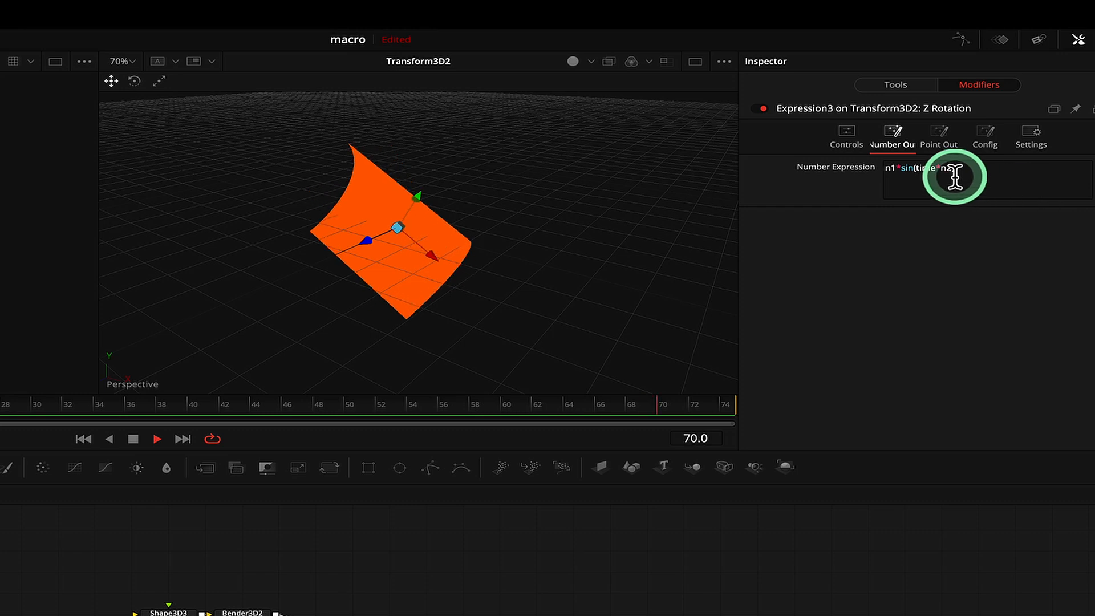
pyautogui.click(888, 169)
# - Try a swing amplitude of 30 for Number In 1 in the Z rotation expression
pyautogui.click(848, 140)
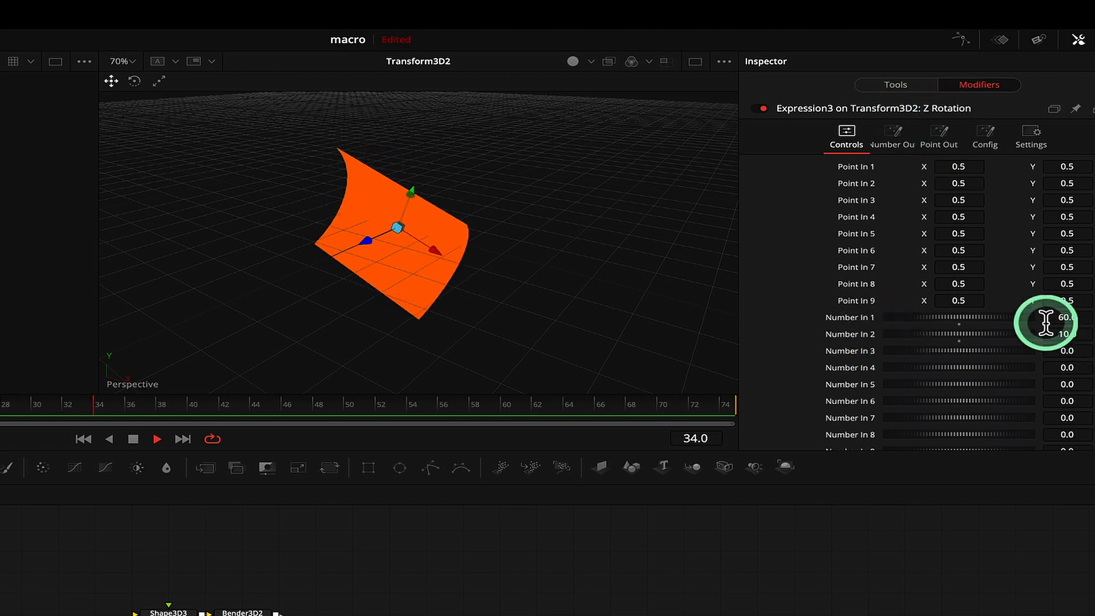
pyautogui.moveTo(998, 316); pyautogui.dragTo(1094, 321)
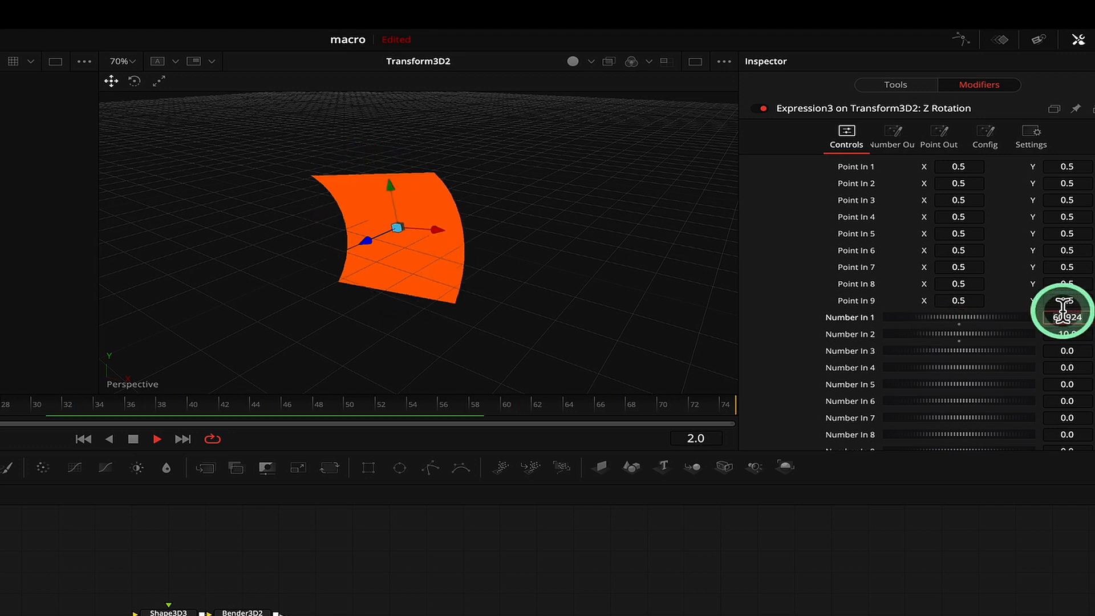
pyautogui.write('30')
pyautogui.press('Tab')
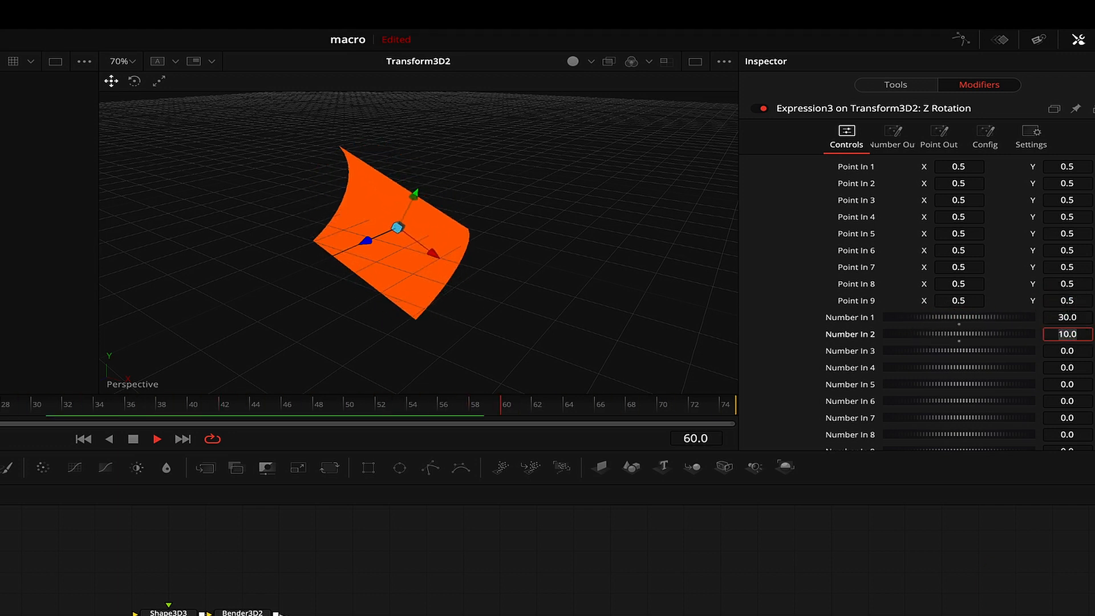
# - Try a swing amplitude of 120 for Number In 1 in the Z rotation expression
pyautogui.click(1066, 315)
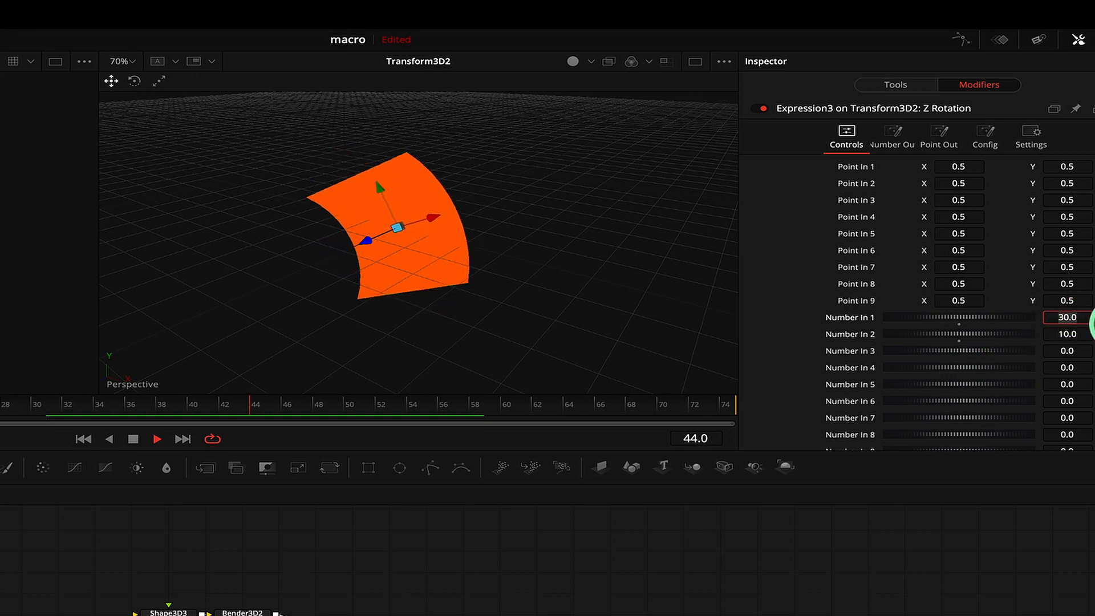
pyautogui.write('120')
pyautogui.press('Tab')
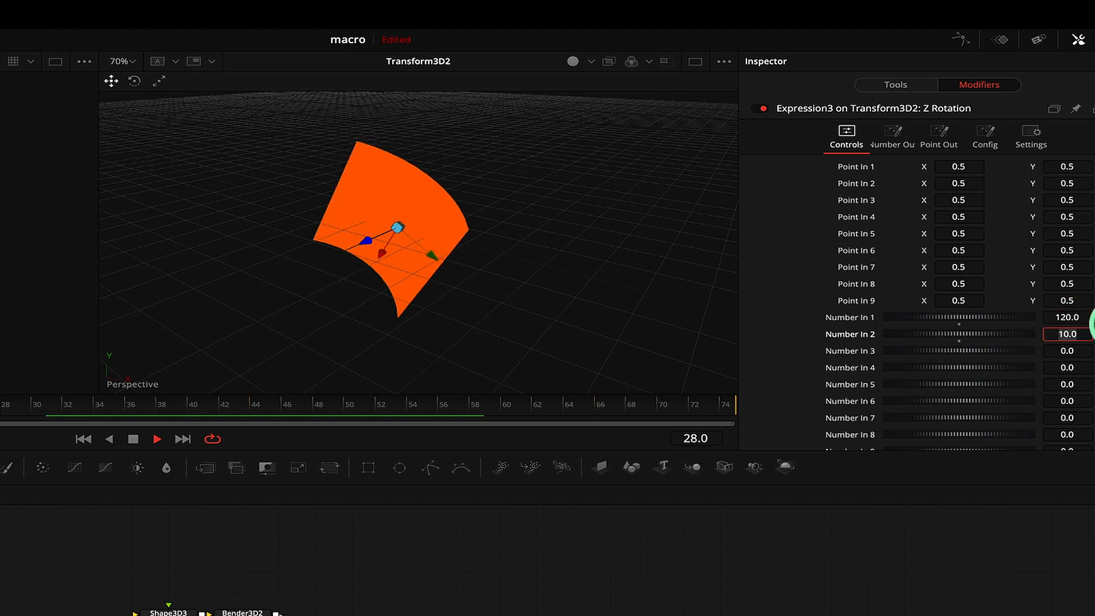
# - Set Number In 1 to 50 in the Z rotation expression of Transform3D2
pyautogui.click(1069, 317)
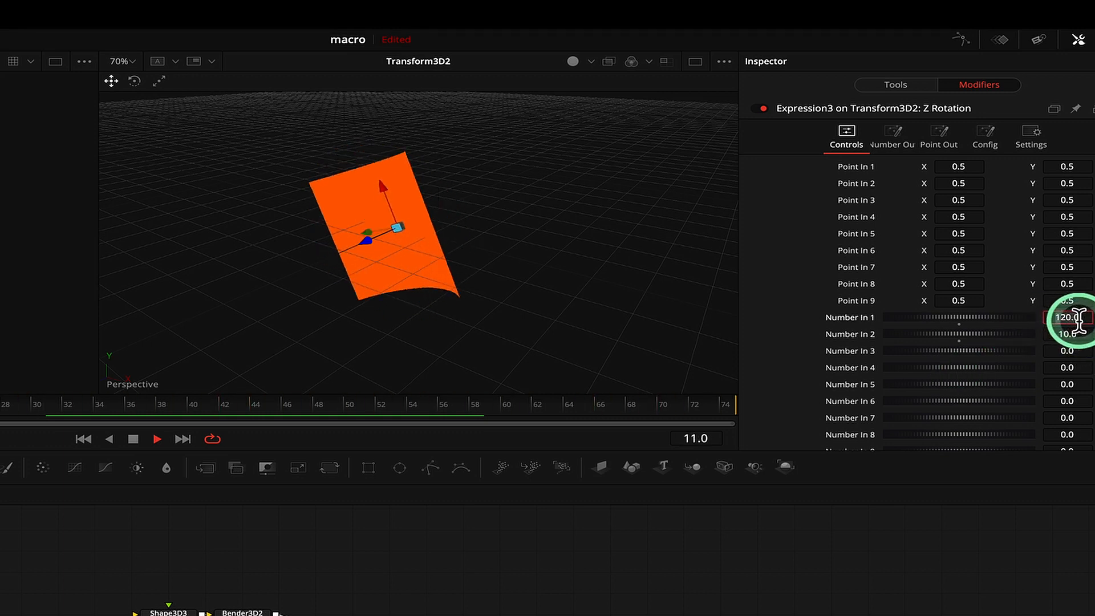
pyautogui.write('150')
pyautogui.press('Tab')
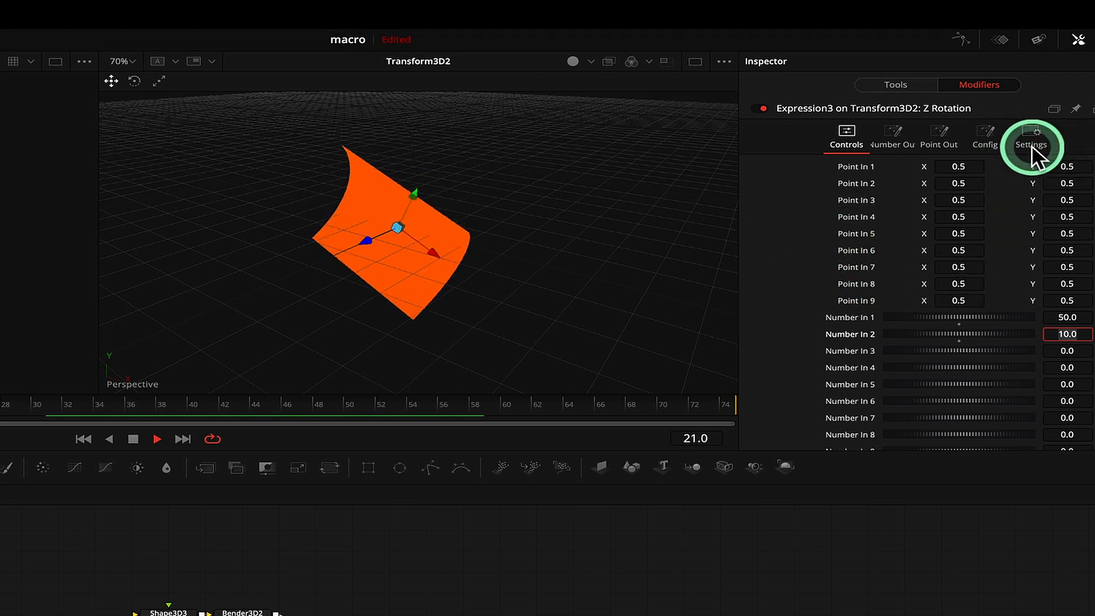
# - Rename the Z rotation expression's first number control to angle and its second to freg
pyautogui.click(999, 143)
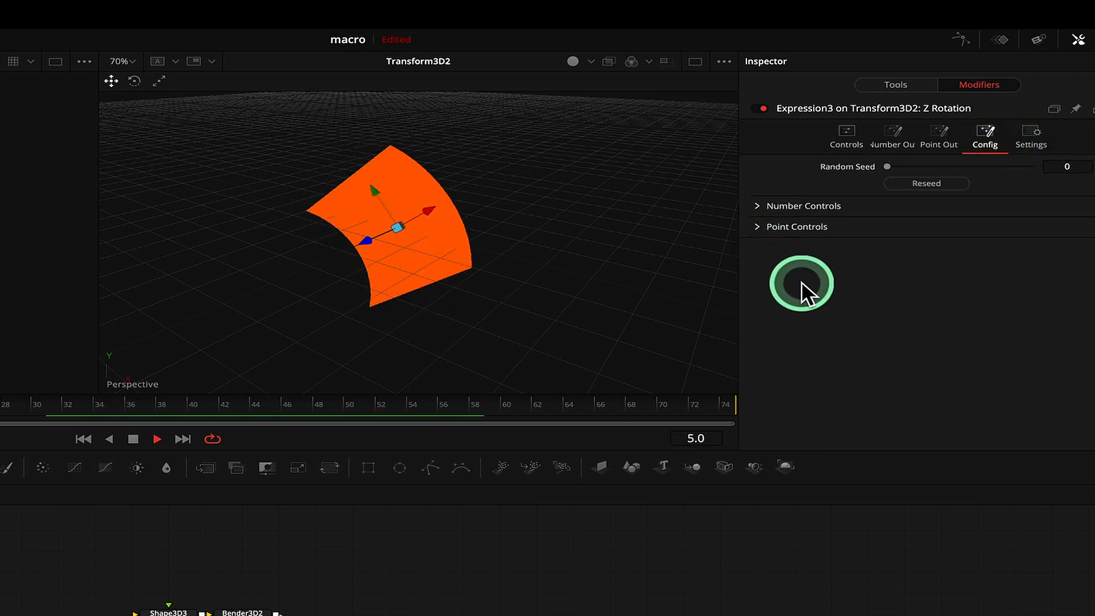
pyautogui.click(759, 208)
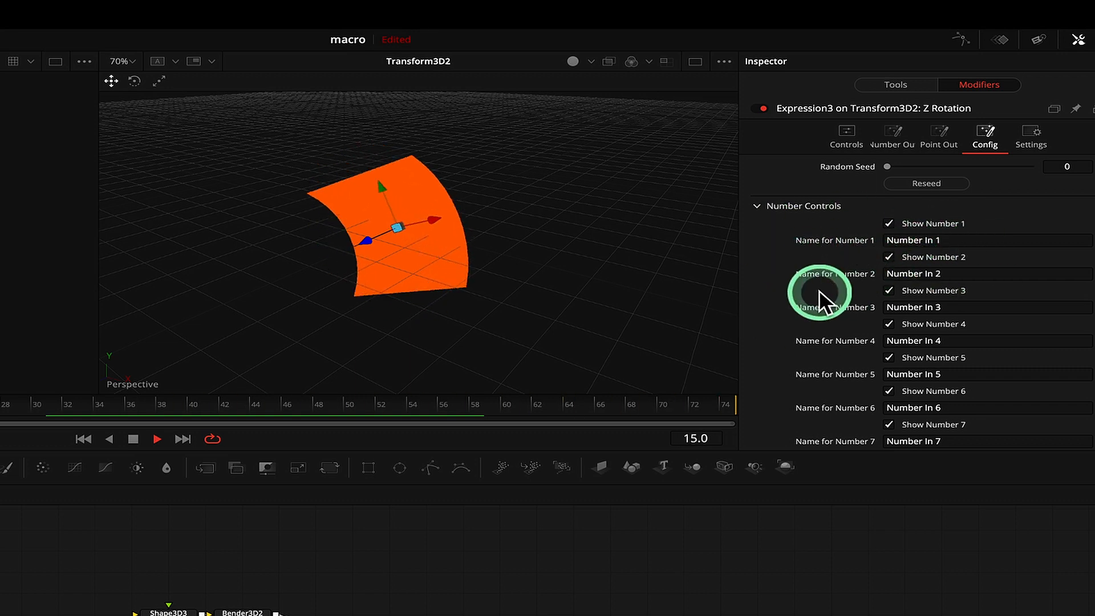
pyautogui.click(988, 240)
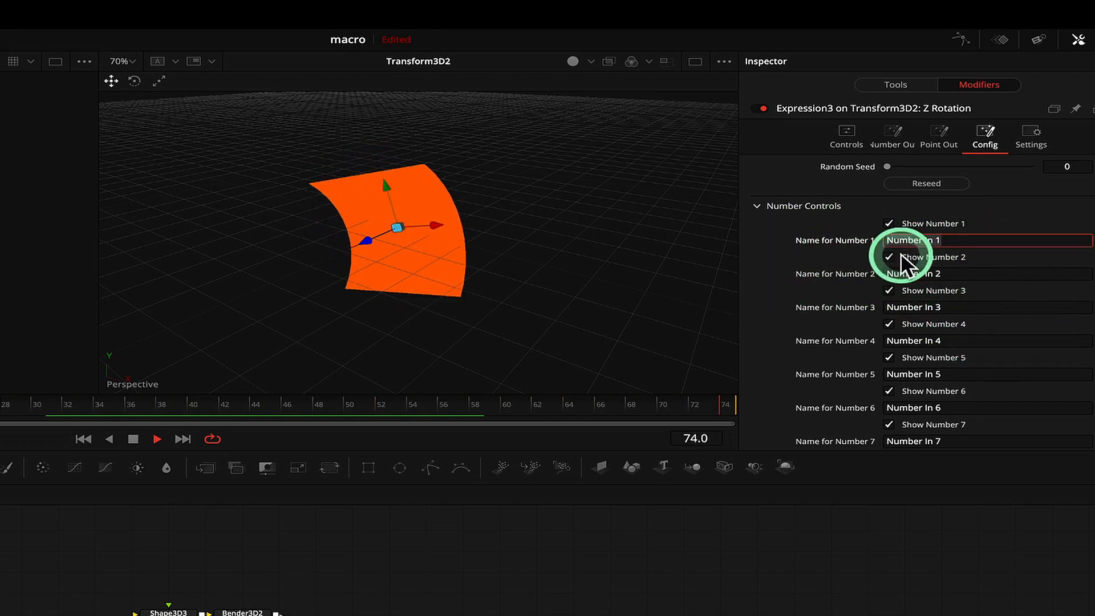
pyautogui.write('an')
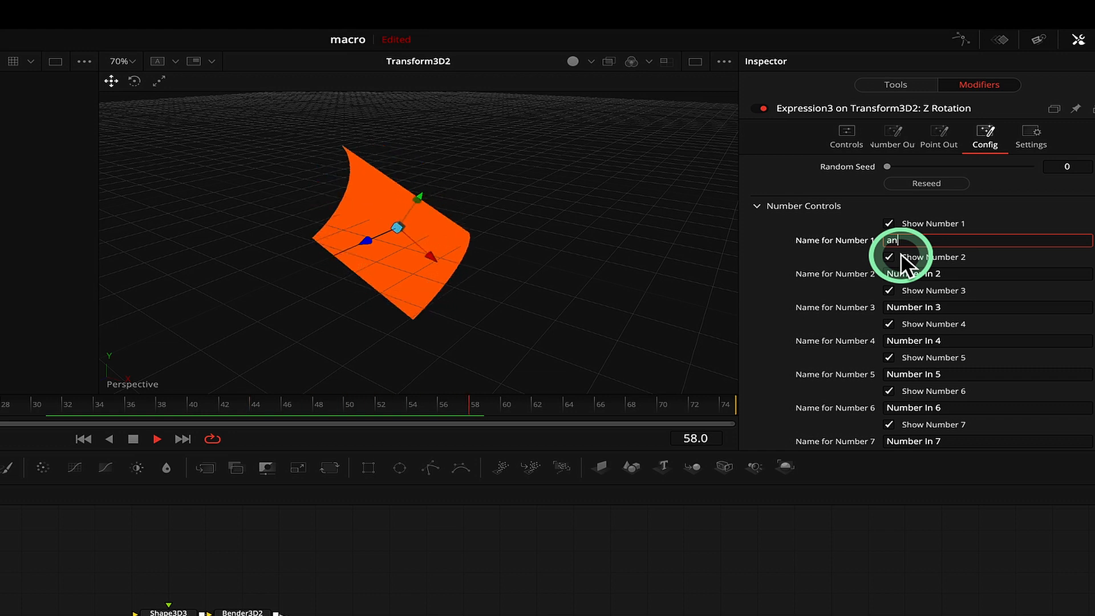
pyautogui.write('gle')
pyautogui.click(985, 273)
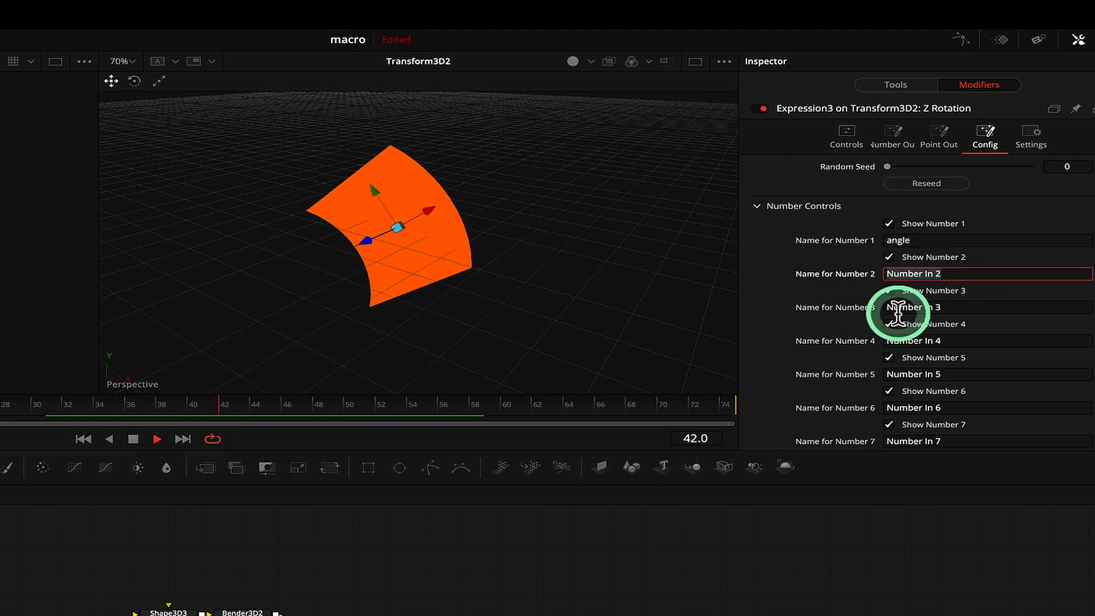
pyautogui.write('freg')
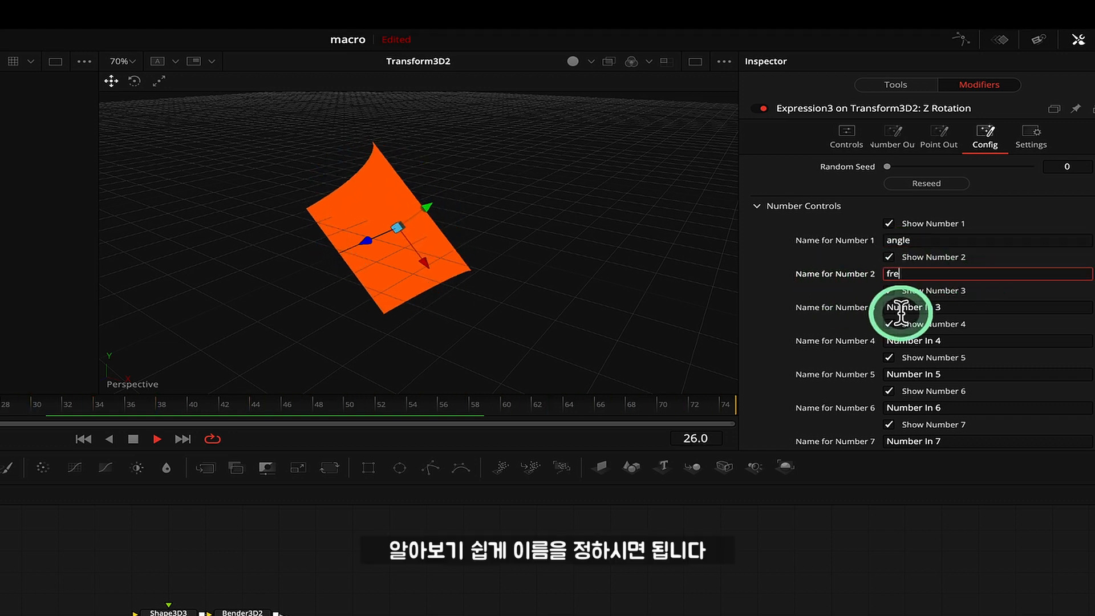
pyautogui.click(901, 310)
pyautogui.click(850, 142)
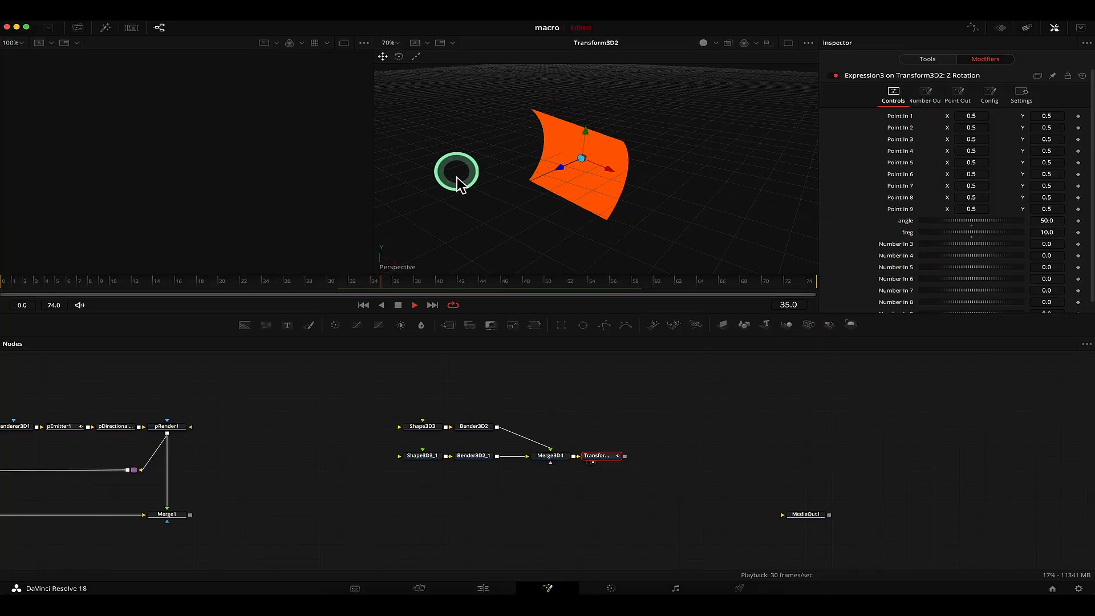
# - Add an Expression modifier to the Y rotation of Transform3D2
pyautogui.click(928, 59)
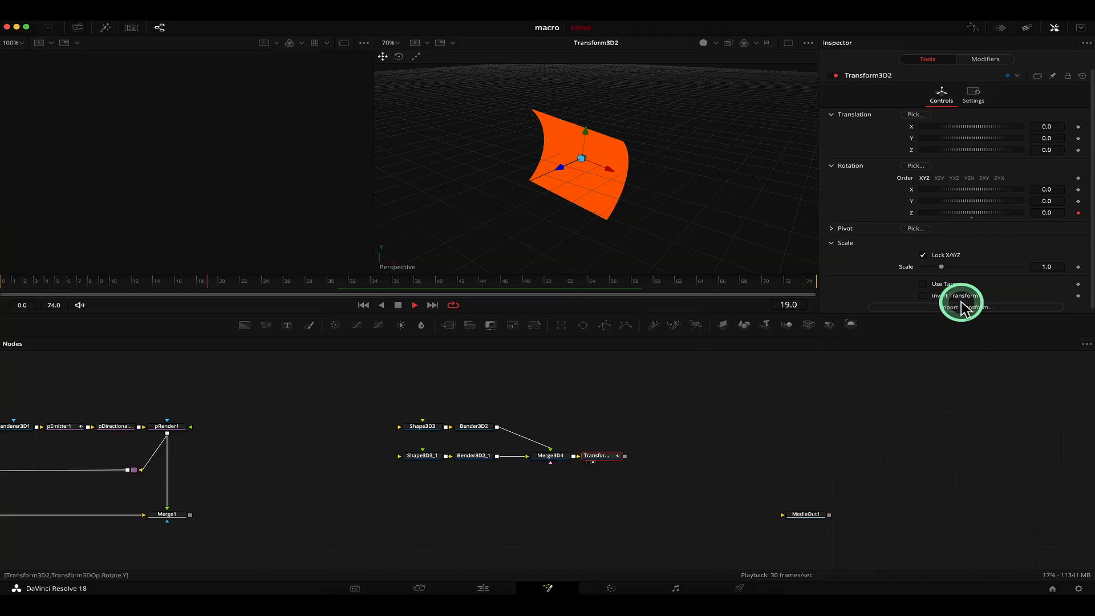
pyautogui.rightClick(912, 206)
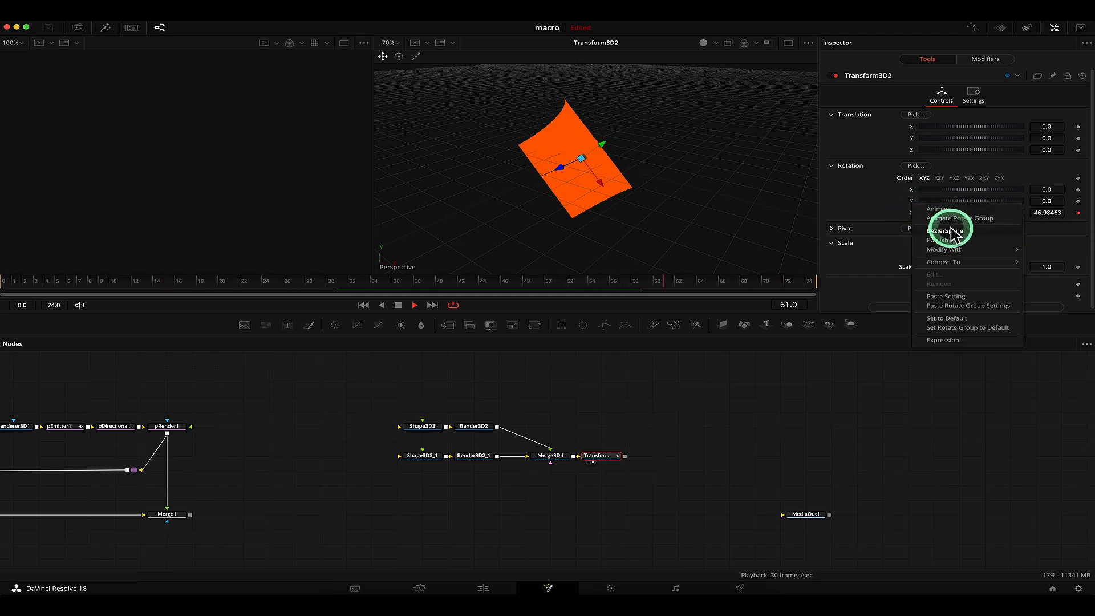
pyautogui.moveTo(982, 249)
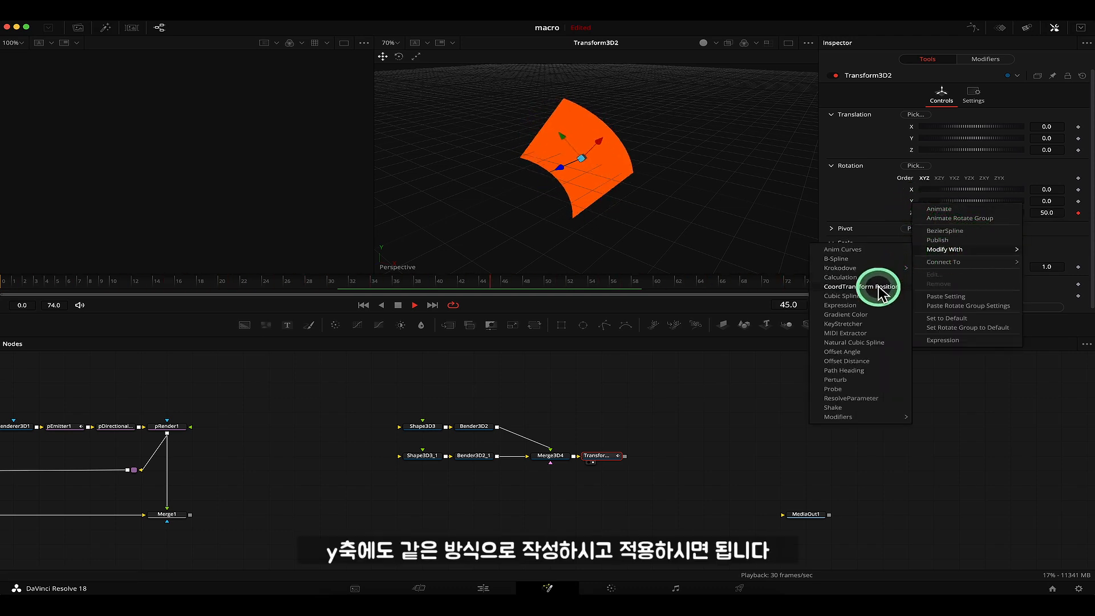
pyautogui.click(874, 311)
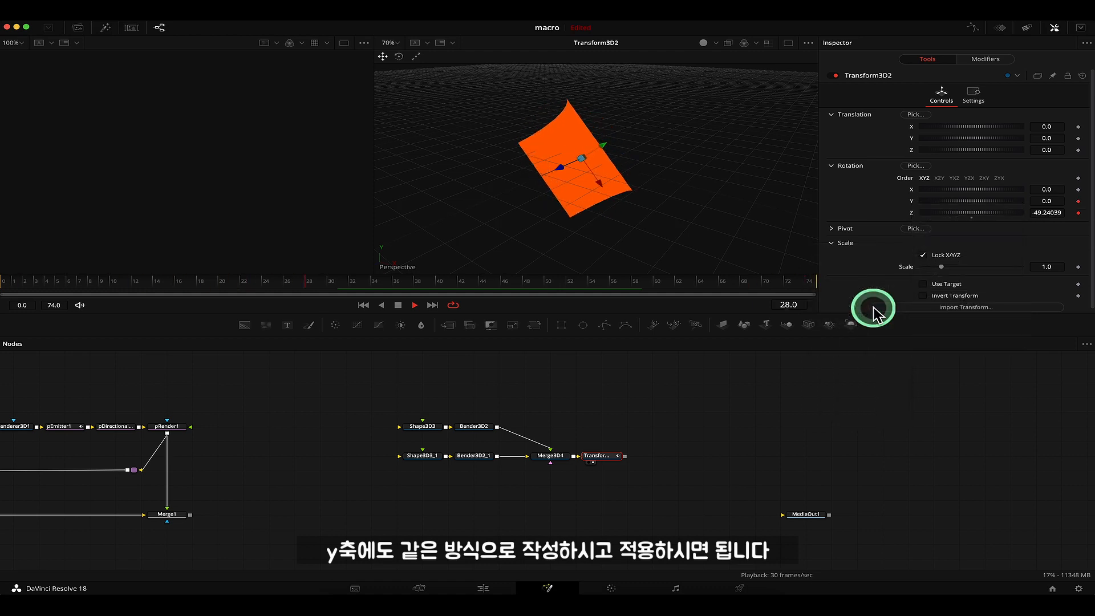
# - Copy the number expression n1*sin(time*n2) from the Z rotation modifier into the Y rotation modifier
pyautogui.click(986, 59)
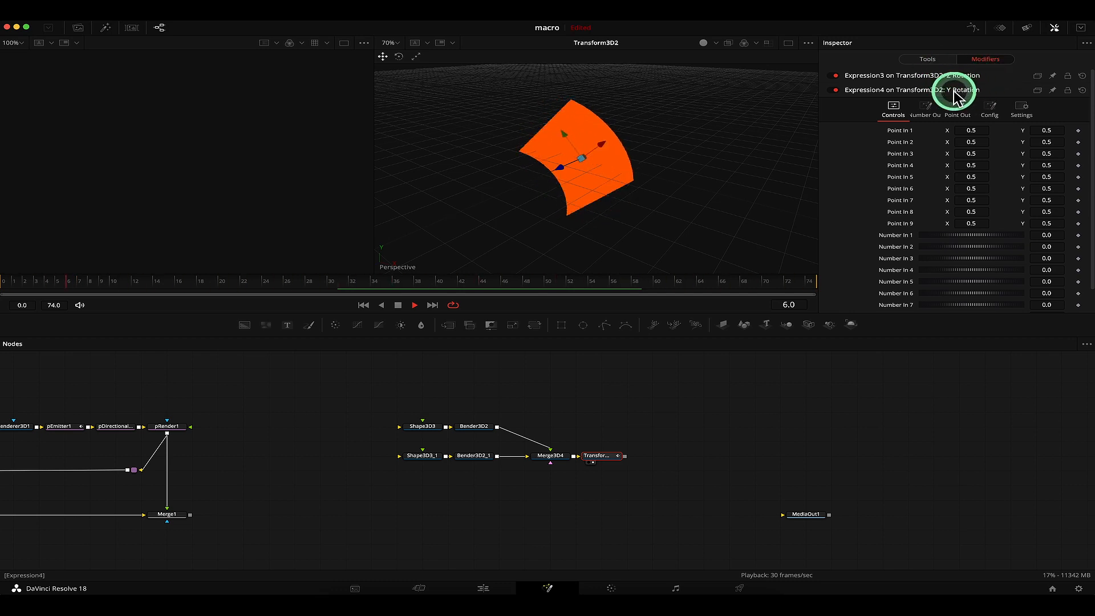
pyautogui.click(930, 110)
pyautogui.click(951, 146)
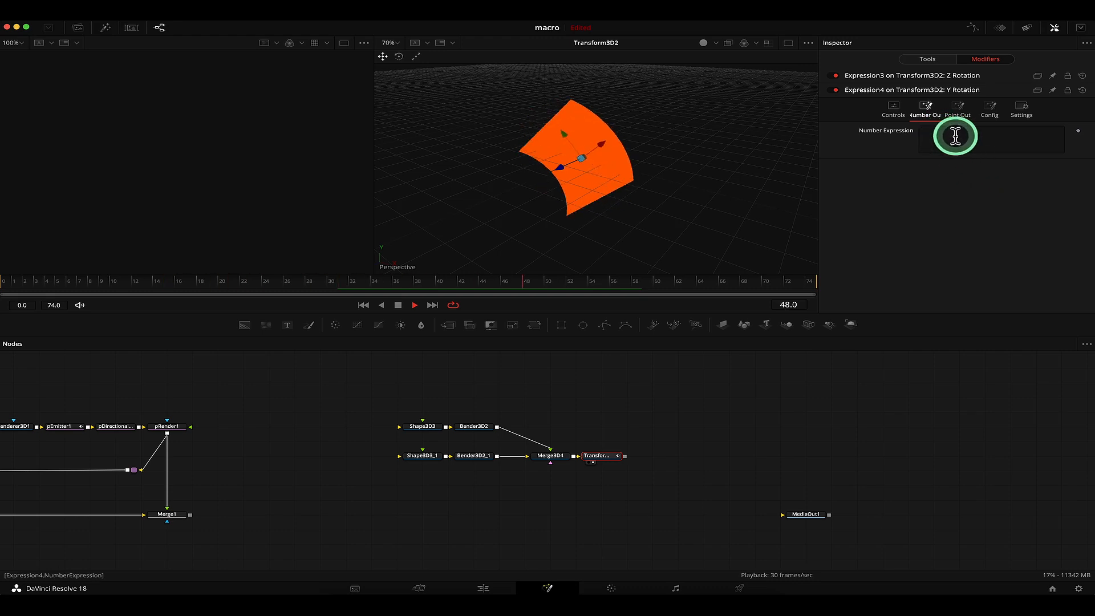
pyautogui.click(946, 77)
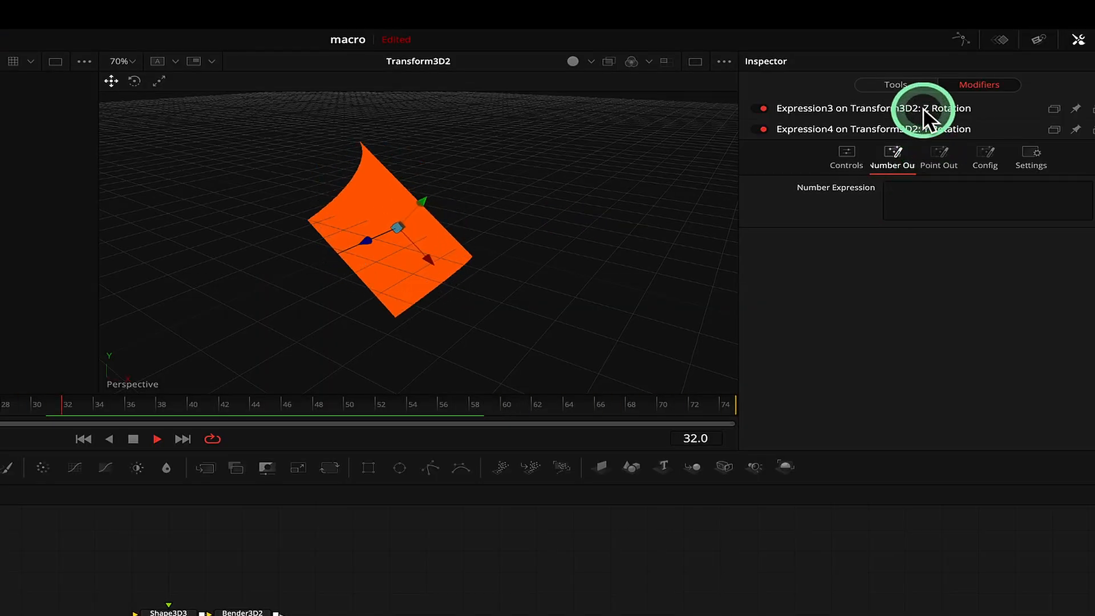
pyautogui.click(924, 111)
pyautogui.click(895, 139)
pyautogui.click(977, 177)
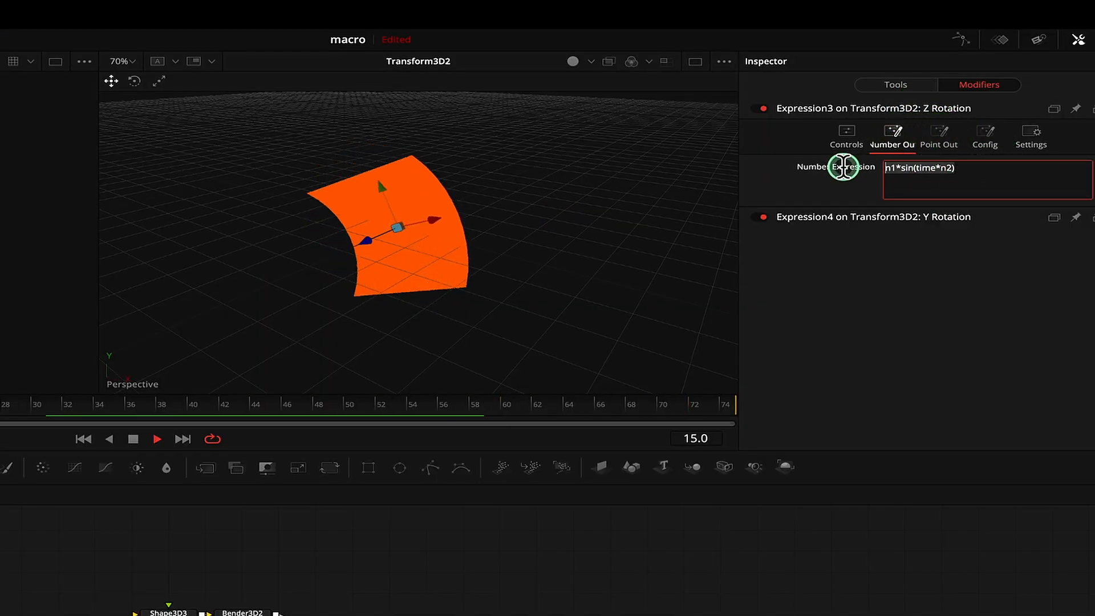
pyautogui.click(857, 109)
pyautogui.click(874, 128)
pyautogui.click(970, 212)
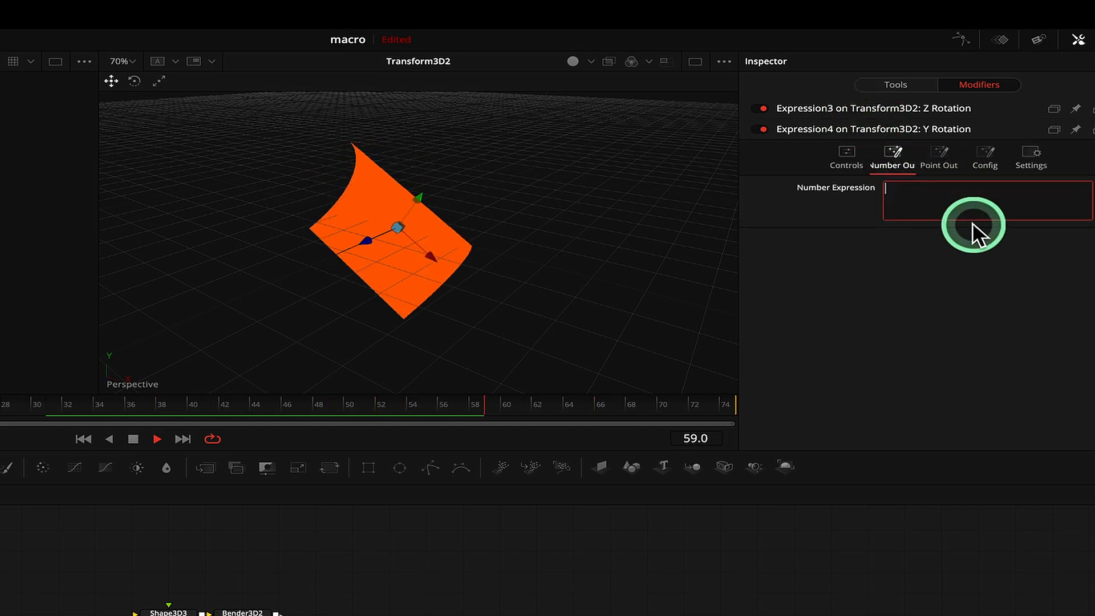
pyautogui.write('n1*sin(time*n2)')
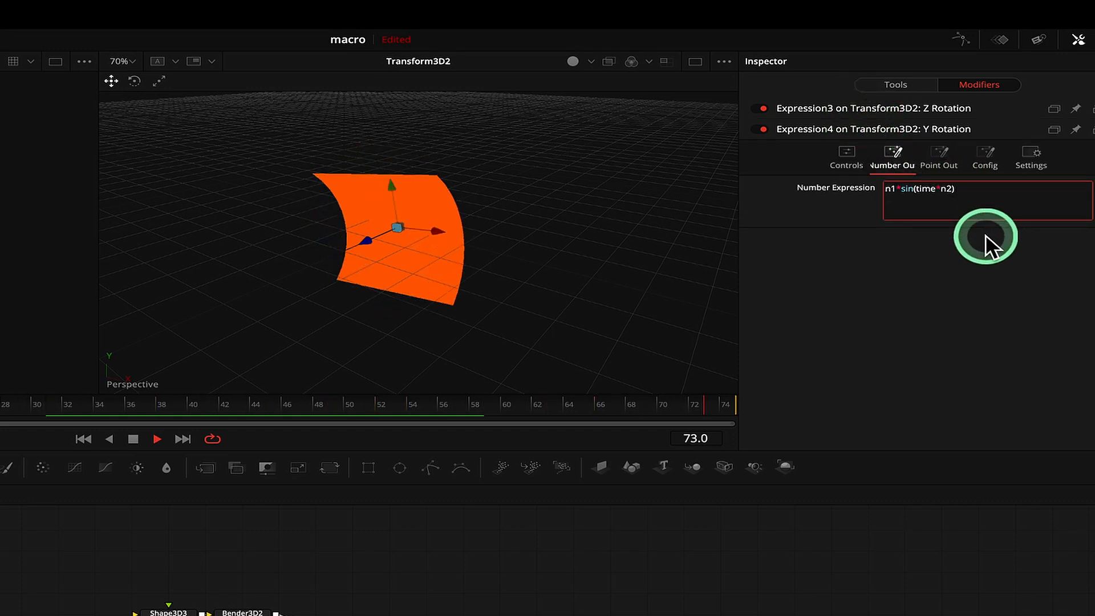
# - Set Number In 1 to 70 and Number In 2 to 10 in the Y rotation expression
pyautogui.click(868, 144)
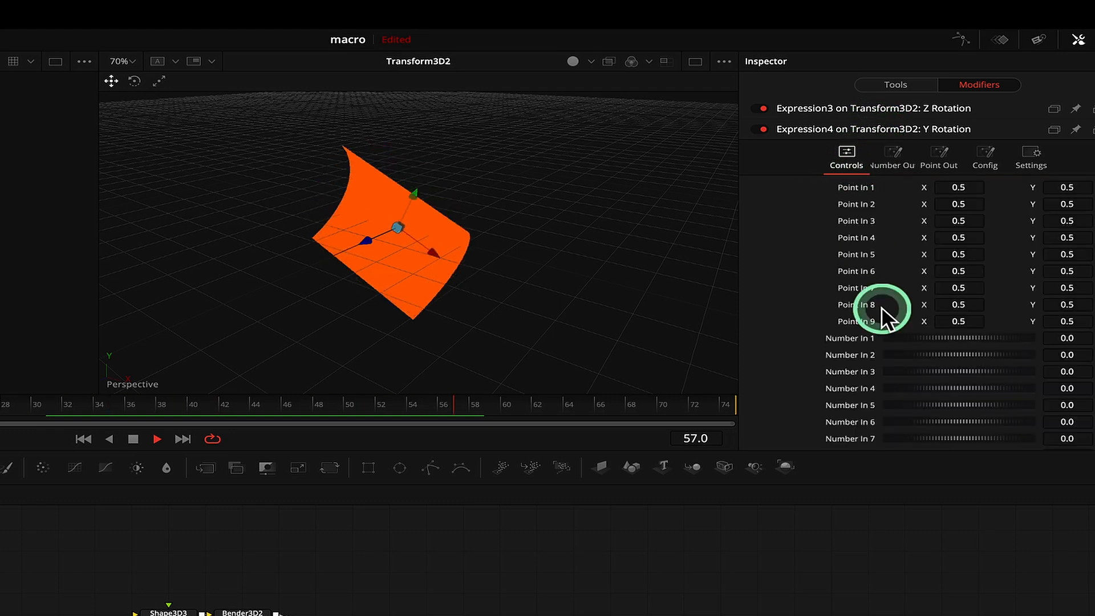
pyautogui.click(1072, 338)
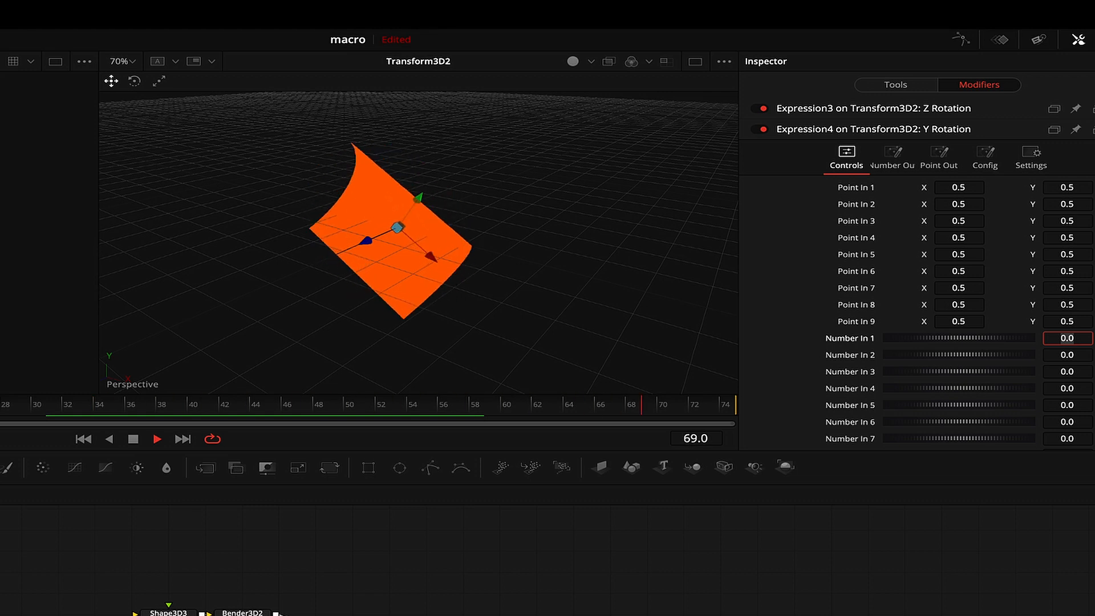
pyautogui.click(1064, 355)
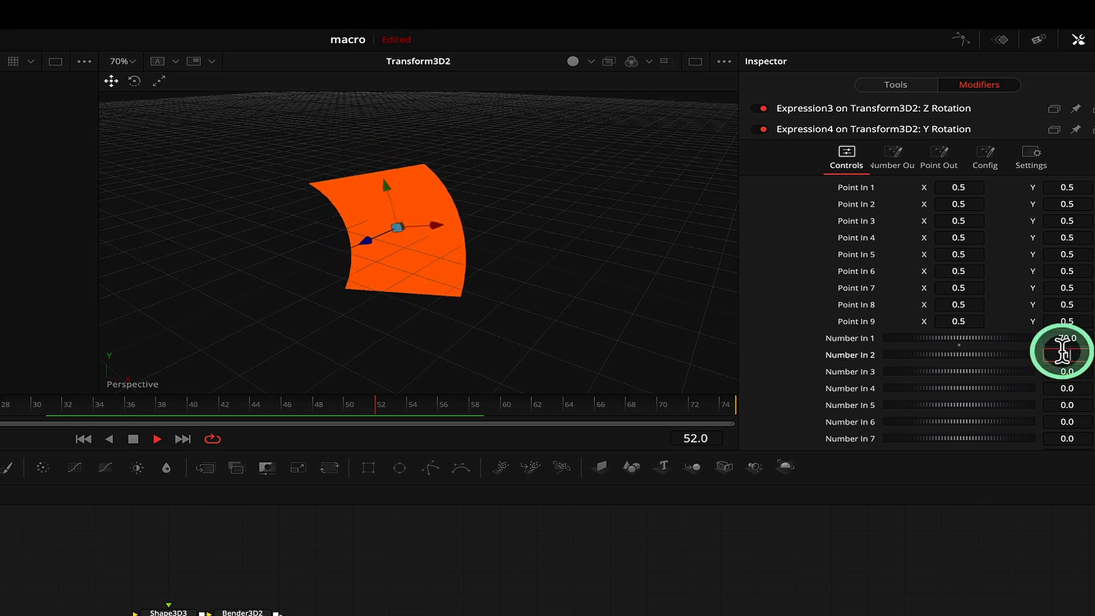
pyautogui.write('10')
pyautogui.press('Tab')
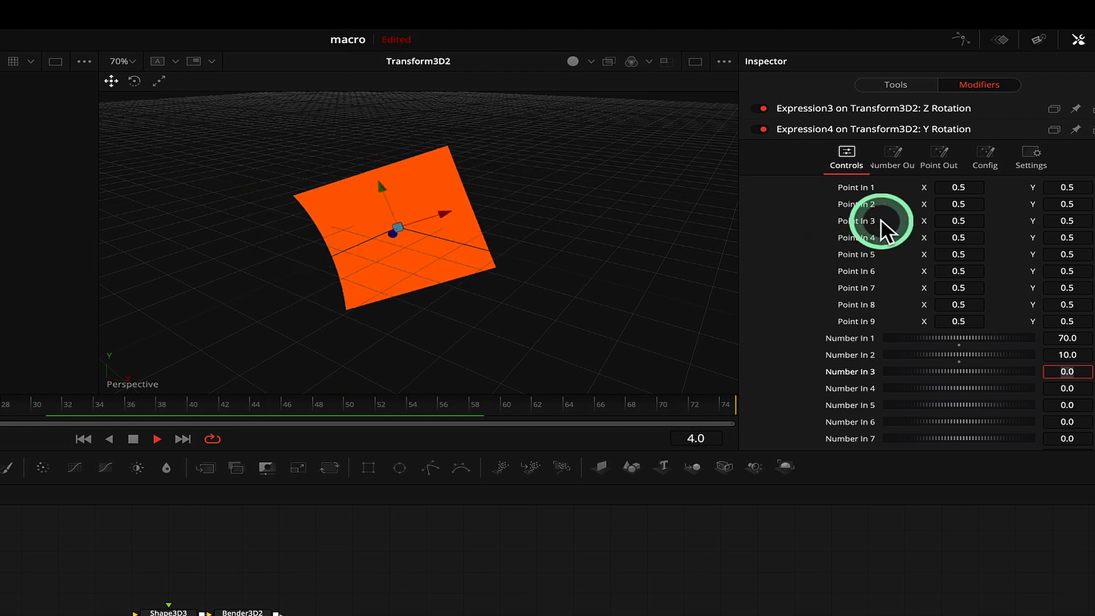
# - Rename the Y rotation expression's first number control to angle and its second to freg
pyautogui.click(992, 162)
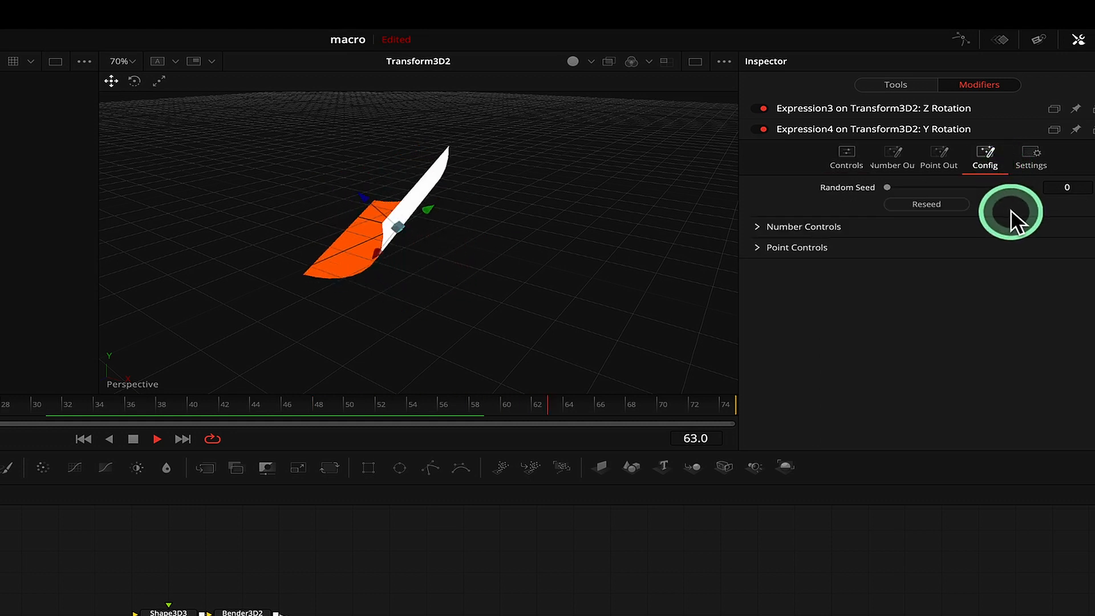
pyautogui.click(765, 227)
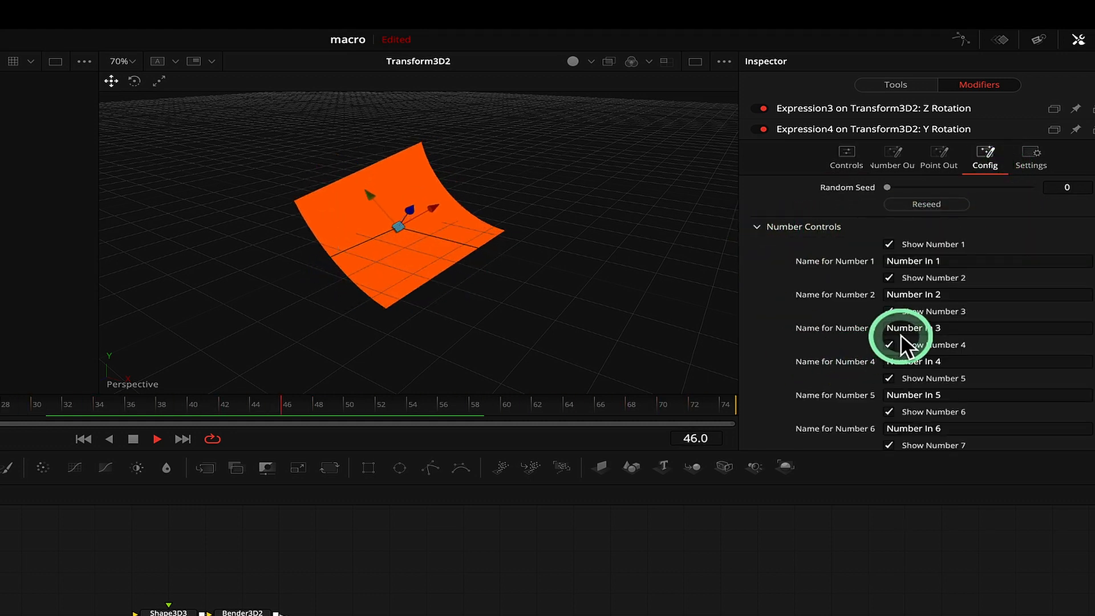
pyautogui.click(977, 263)
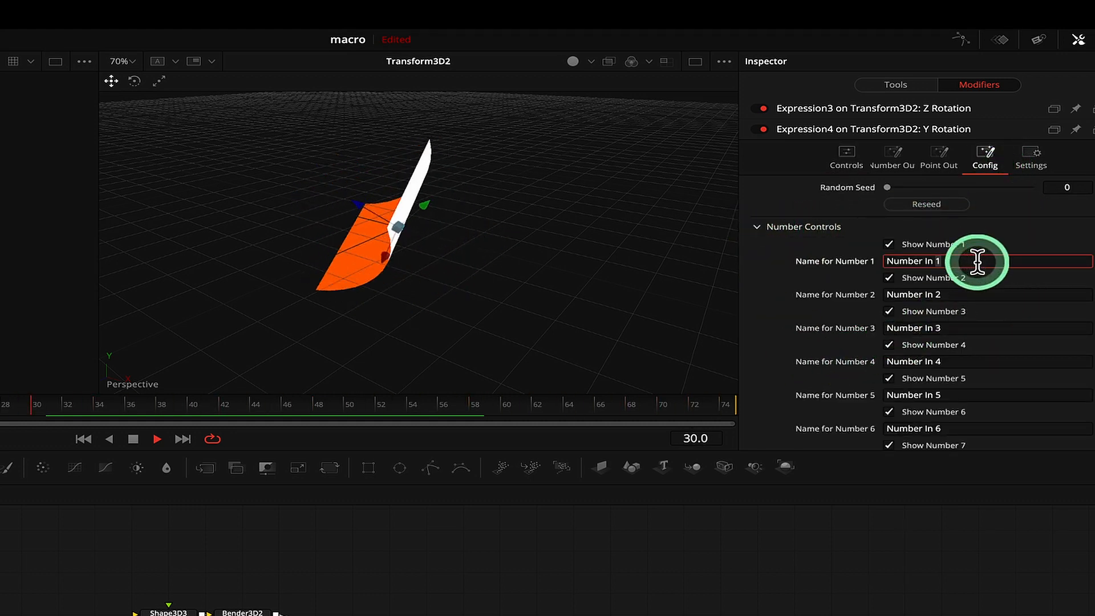
pyautogui.moveTo(972, 263); pyautogui.dragTo(826, 256)
pyautogui.write('an')
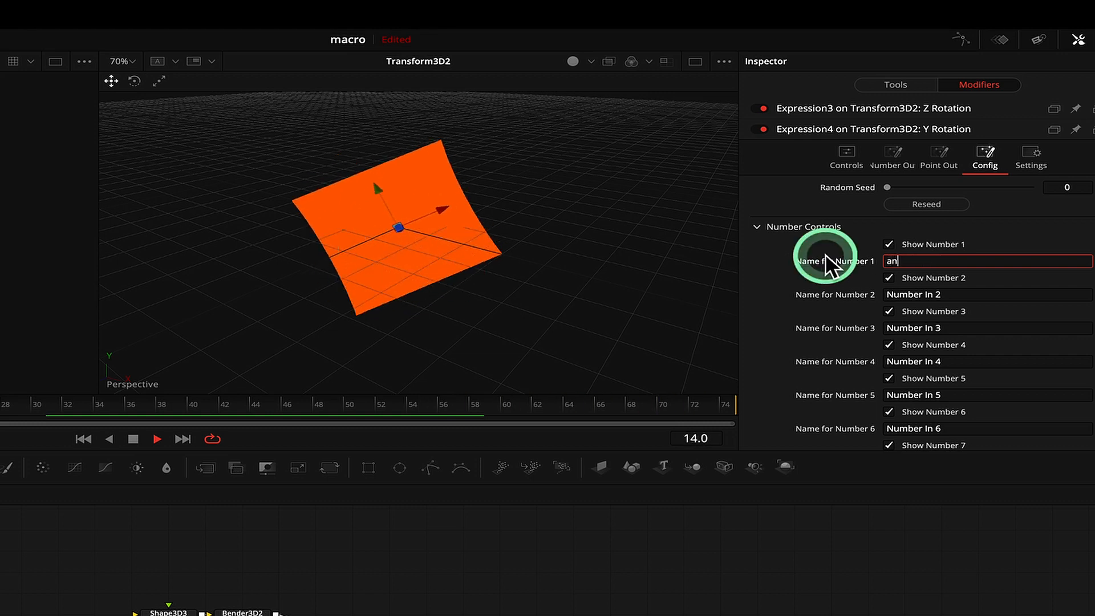
pyautogui.write('gl')
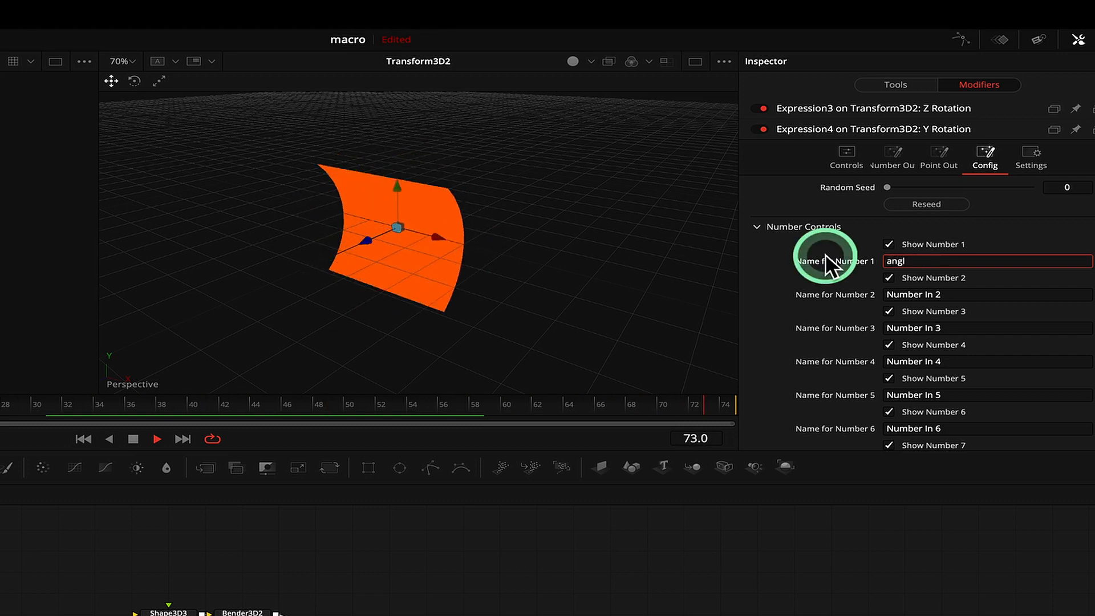
pyautogui.write('e')
pyautogui.press('Tab')
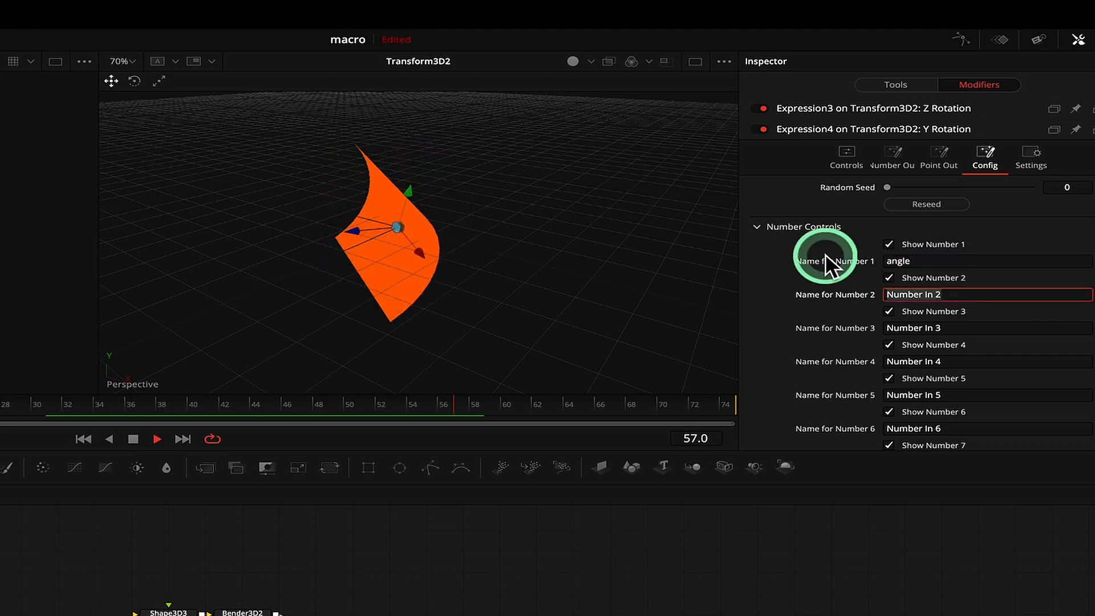
pyautogui.write('freg')
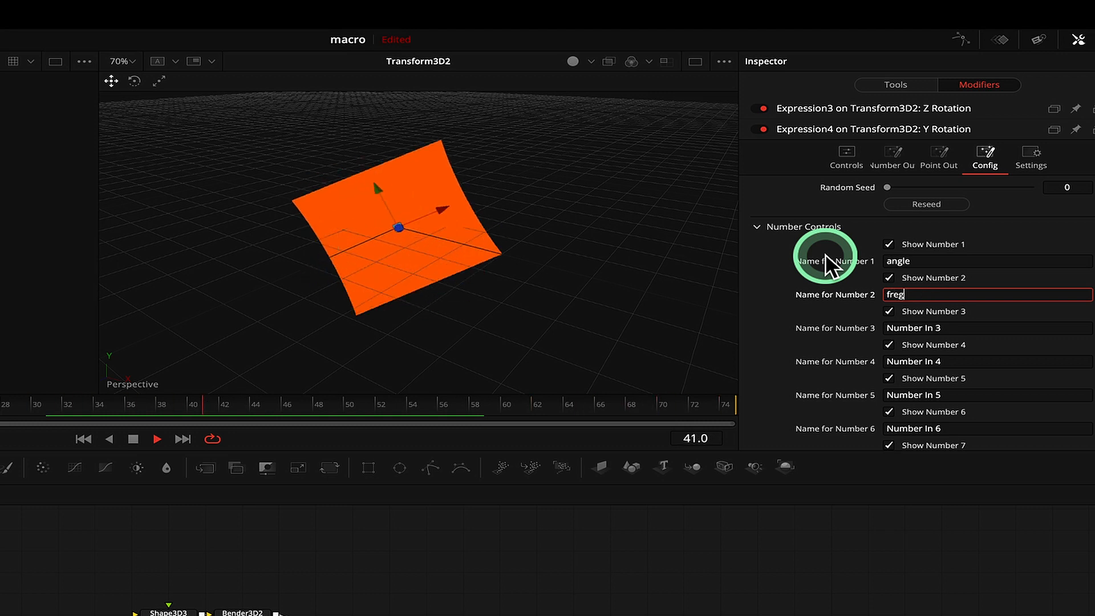
pyautogui.press('Tab')
pyautogui.click(859, 165)
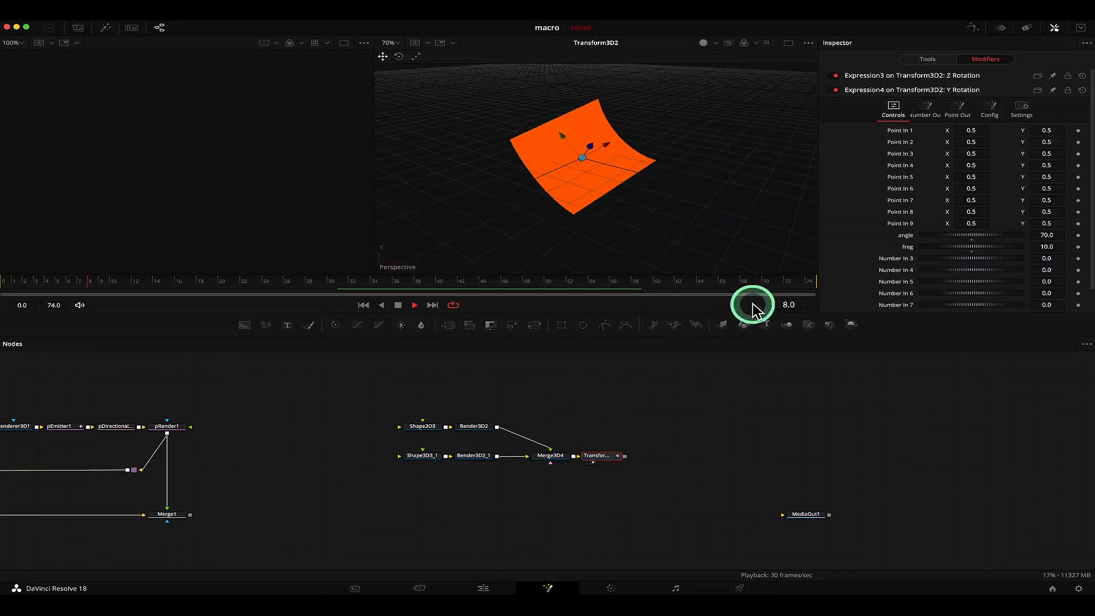
# - Examine the confetti piece's combined Y and Z swaying from farther away and another angle in the 3D view
pyautogui.scroll(-3, 621, 196)
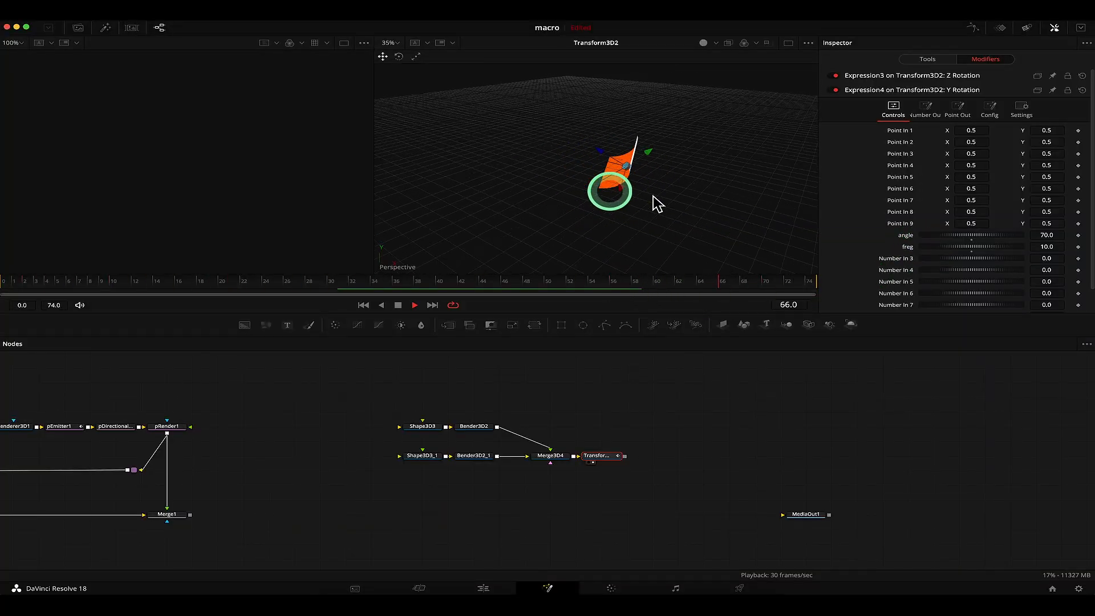
pyautogui.rightClick(572, 197)
pyautogui.click(646, 193)
pyautogui.moveTo(590, 193)
pyautogui.mouseDown()
pyautogui.moveTo(613, 202)
pyautogui.moveTo(589, 186)
pyautogui.moveTo(664, 183)
pyautogui.moveTo(587, 204)
pyautogui.moveTo(582, 193)
pyautogui.mouseUp()
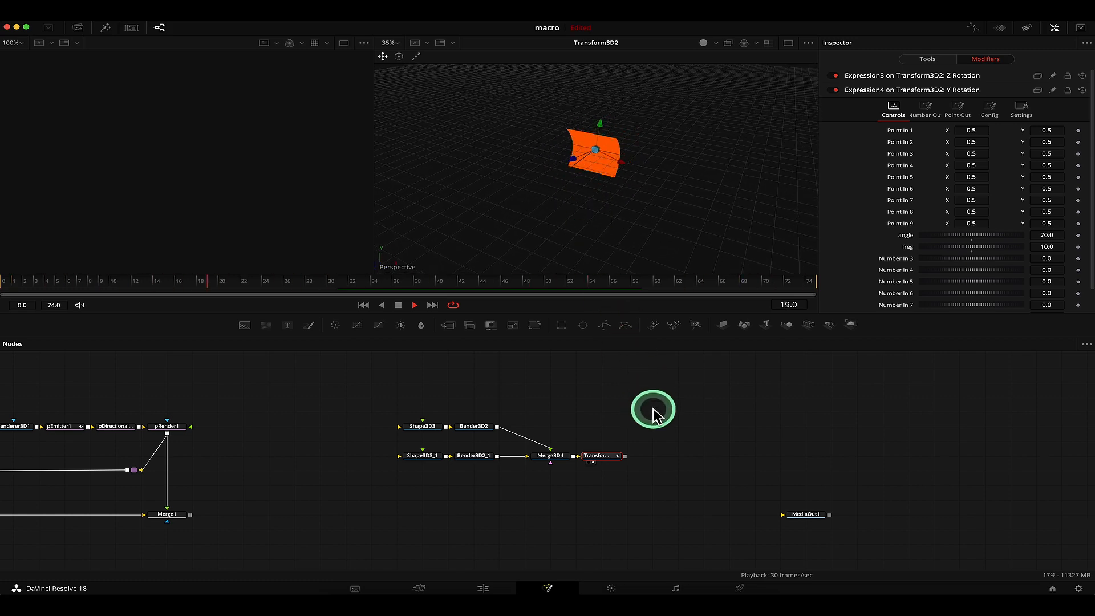
# - Add a Merge3D after the confetti transform, connect a new Camera3D to it, and view the merge
pyautogui.click(787, 324)
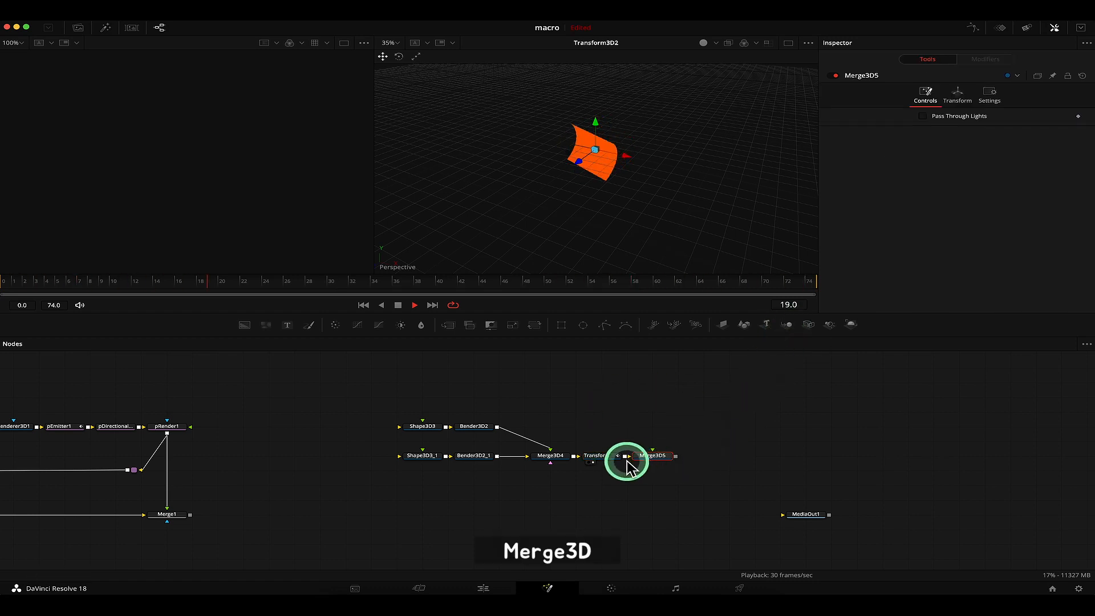
pyautogui.click(809, 324)
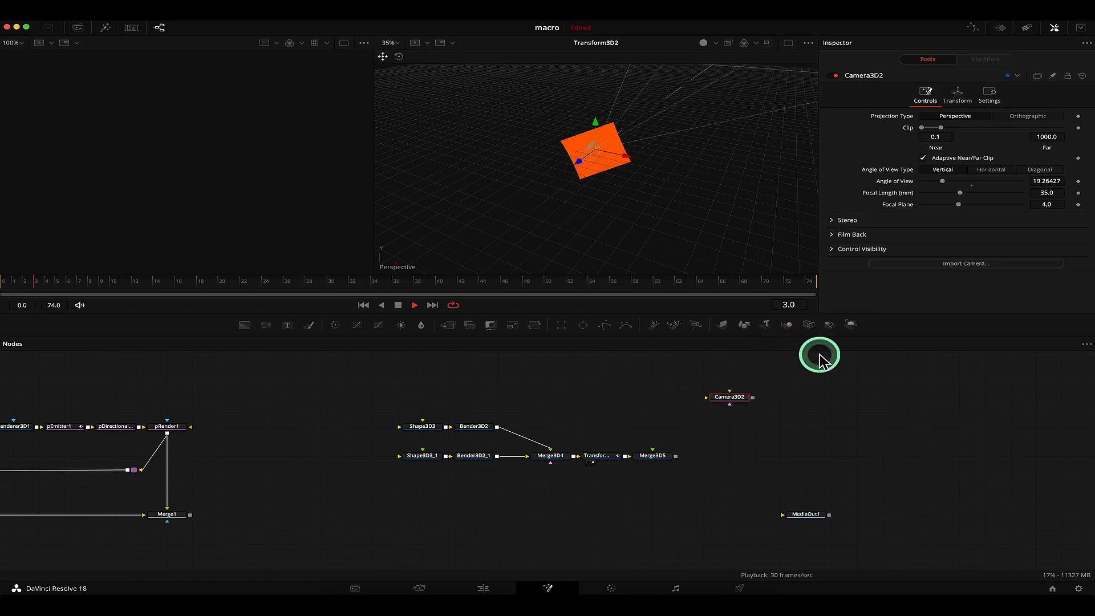
pyautogui.moveTo(736, 406); pyautogui.dragTo(662, 456)
pyautogui.moveTo(660, 397); pyautogui.dragTo(703, 175)
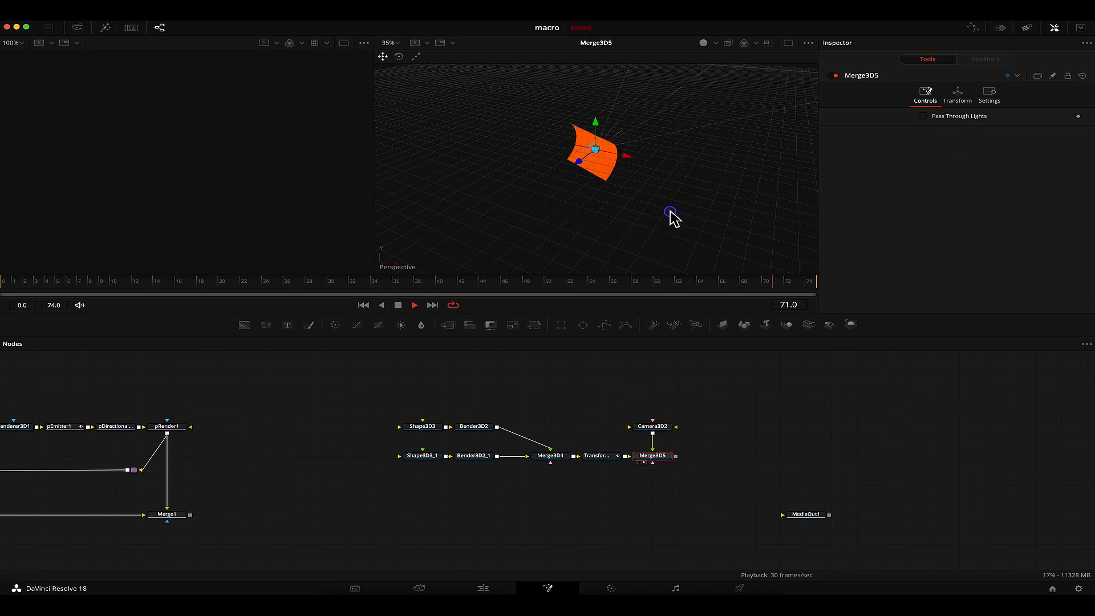
# - Set the new camera's Z translation to 10 and check its position relative to the confetti piece
pyautogui.moveTo(670, 218); pyautogui.dragTo(575, 198)
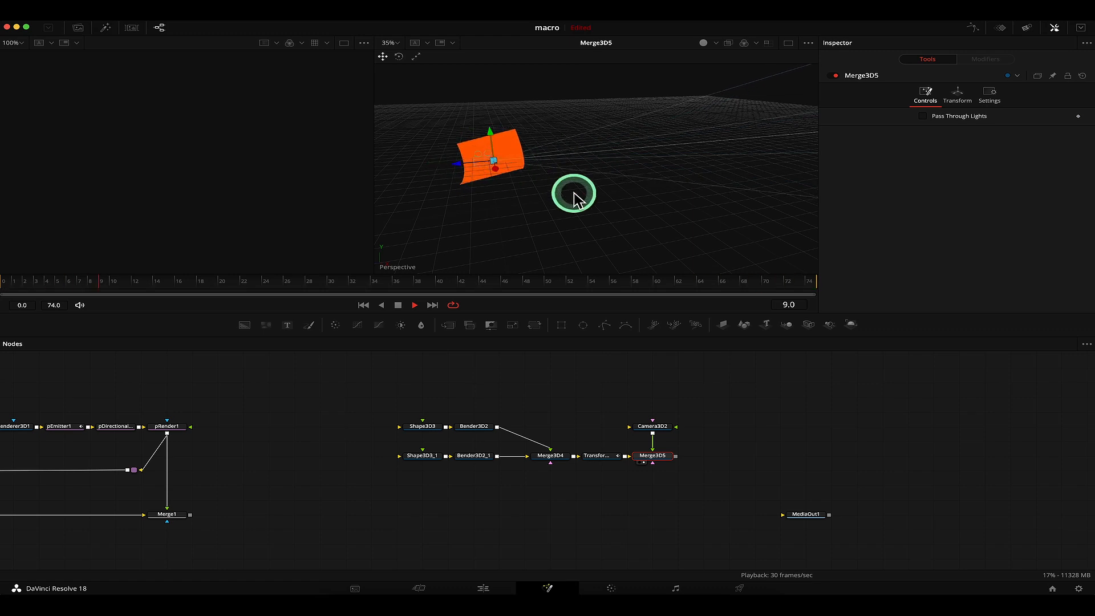
pyautogui.click(655, 427)
pyautogui.moveTo(563, 151); pyautogui.dragTo(398, 177)
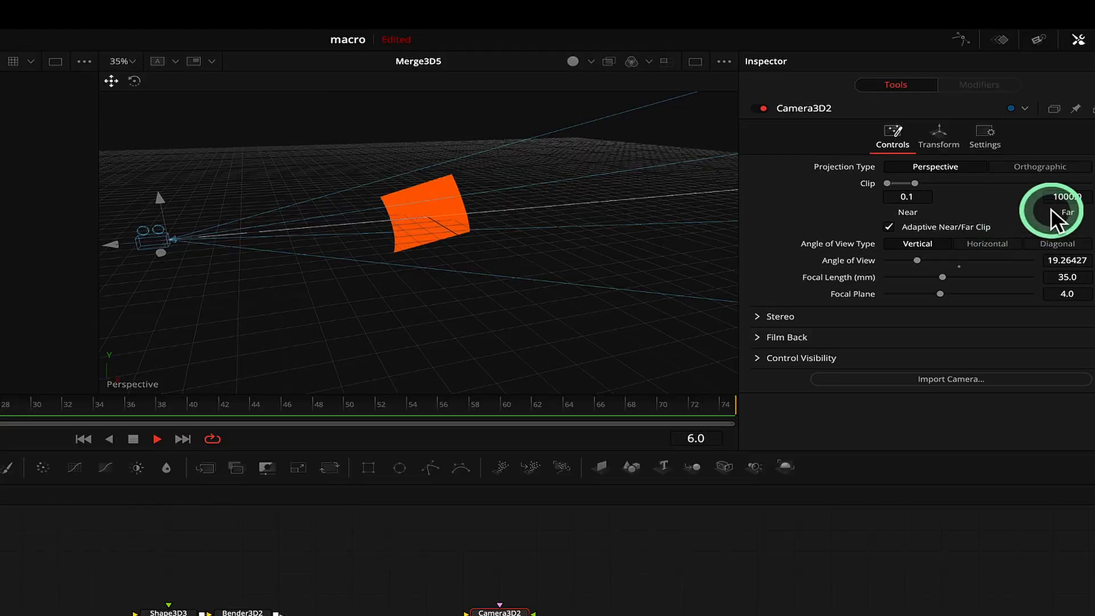
pyautogui.click(957, 97)
pyautogui.write('10')
pyautogui.press('Tab')
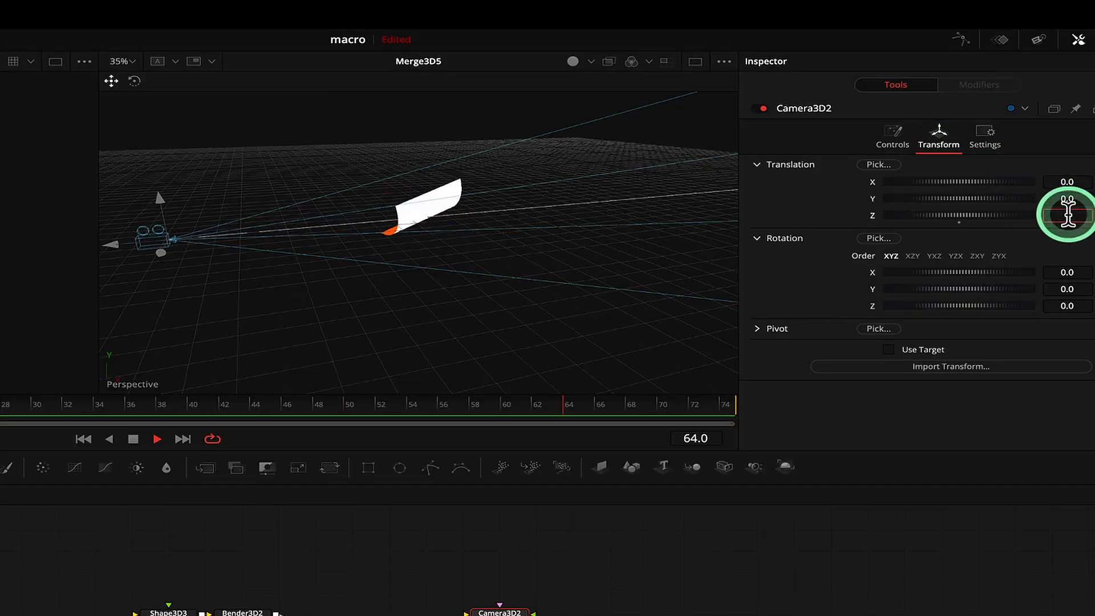
pyautogui.click(542, 146)
pyautogui.moveTo(543, 145); pyautogui.dragTo(473, 259)
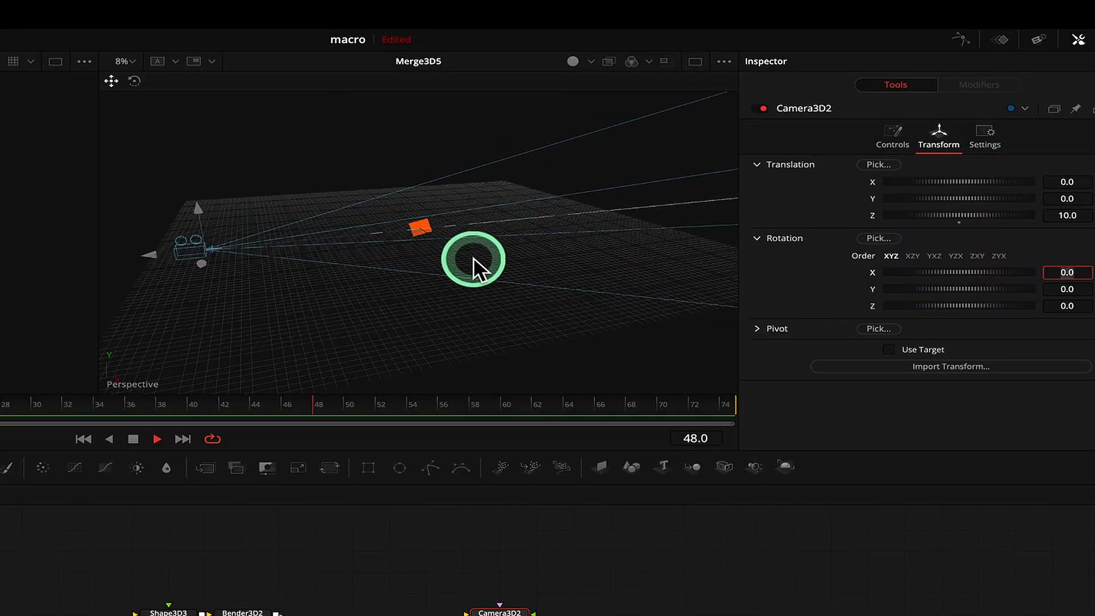
pyautogui.moveTo(247, 263); pyautogui.dragTo(431, 298)
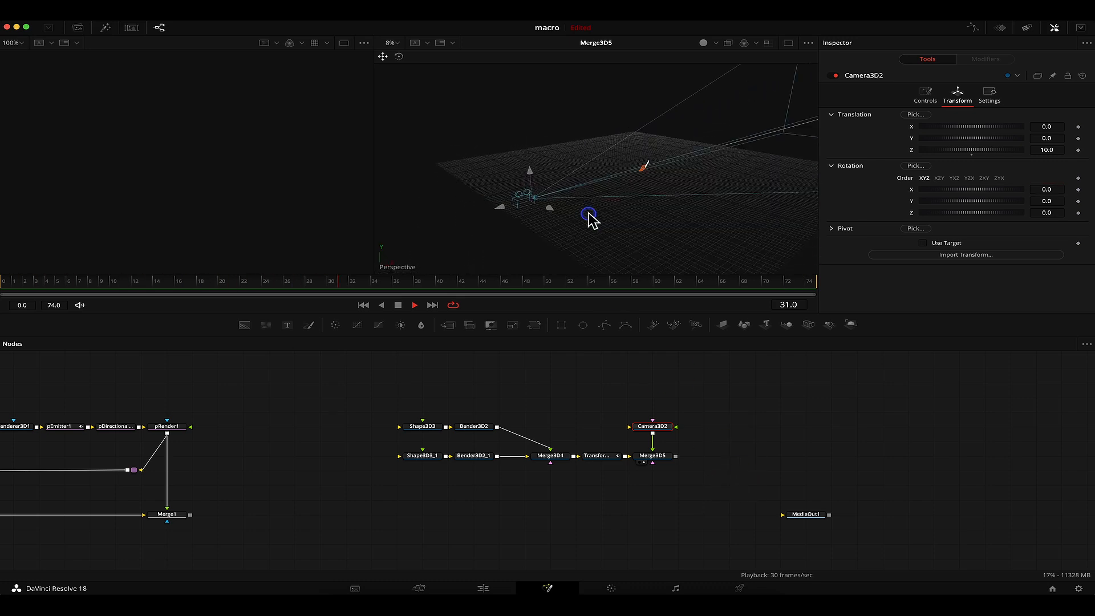
pyautogui.rightClick(606, 208)
# - Add a Renderer3D after the camera merge and compare its output with the 3D scene in the viewer
pyautogui.click(667, 457)
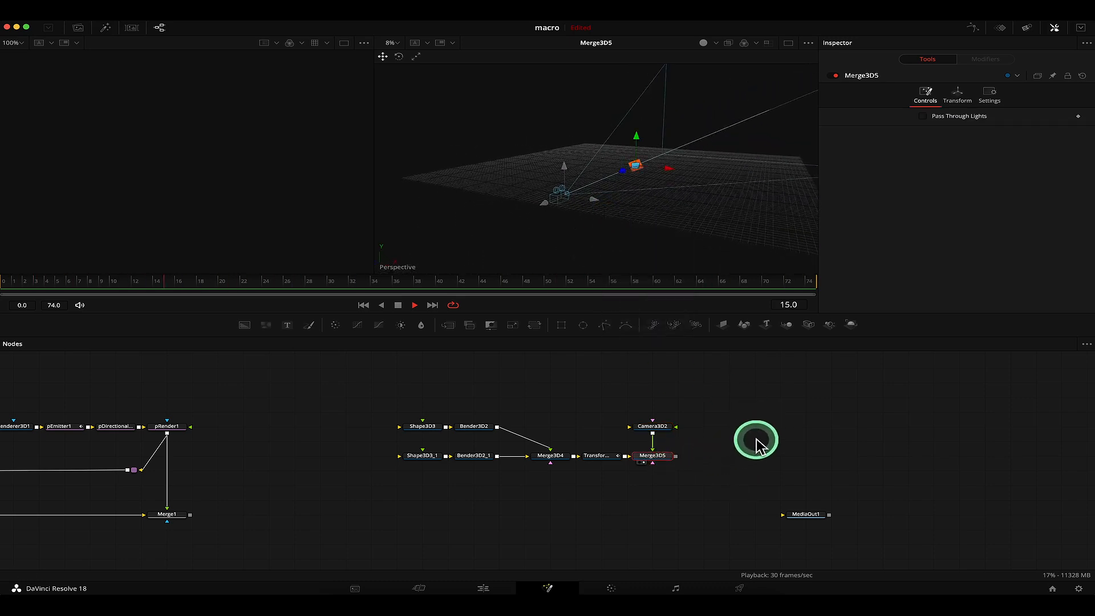
pyautogui.click(853, 326)
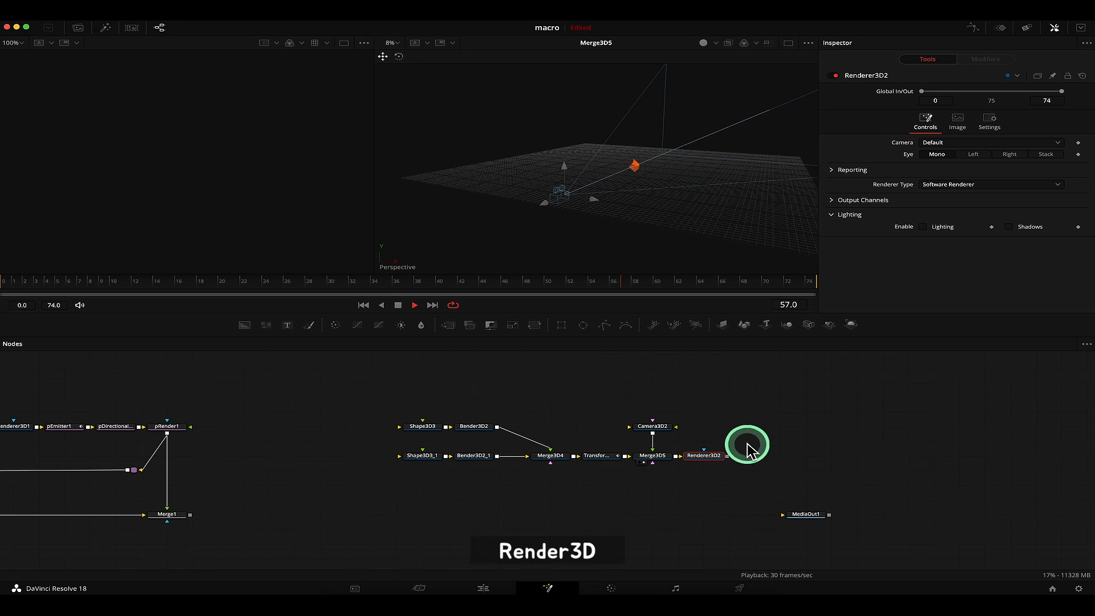
pyautogui.moveTo(676, 220); pyautogui.dragTo(678, 223)
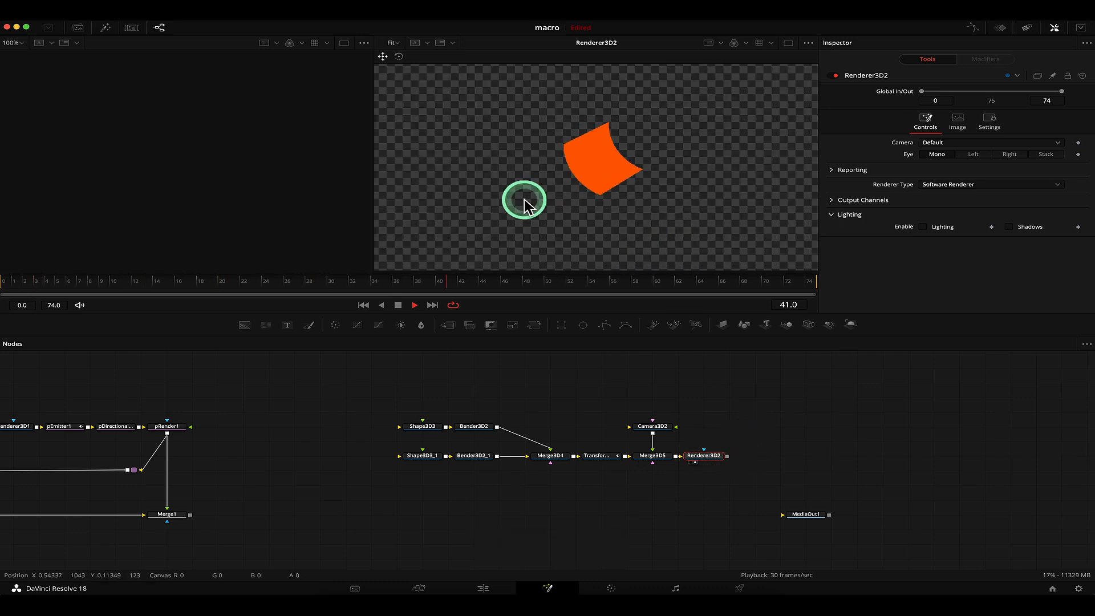
pyautogui.scroll(-5, 650, 164)
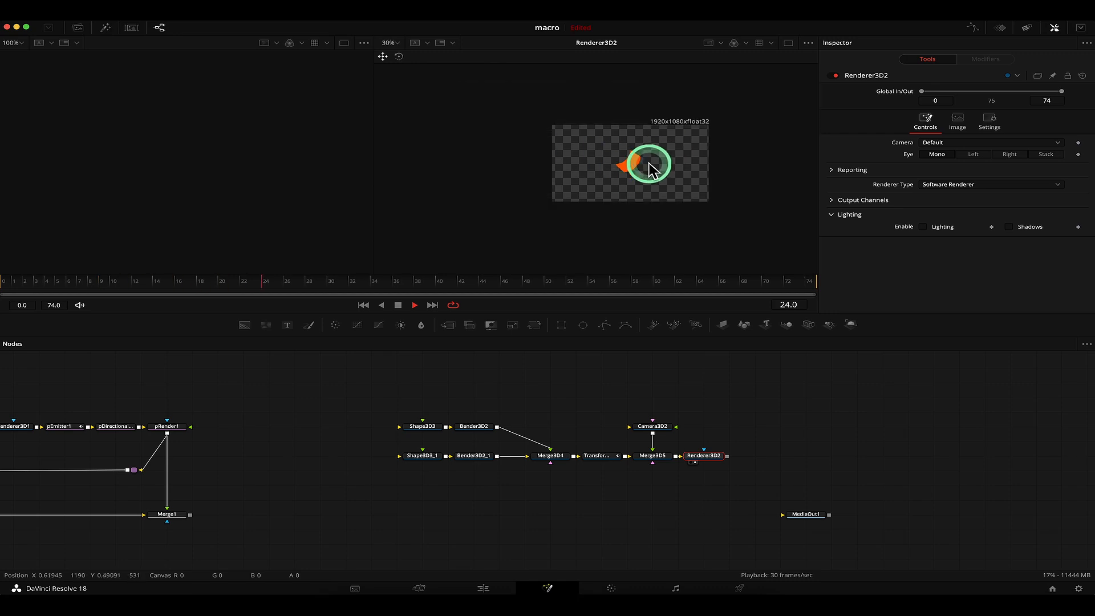
pyautogui.scroll(5, 681, 173)
pyautogui.scroll(-3, 679, 173)
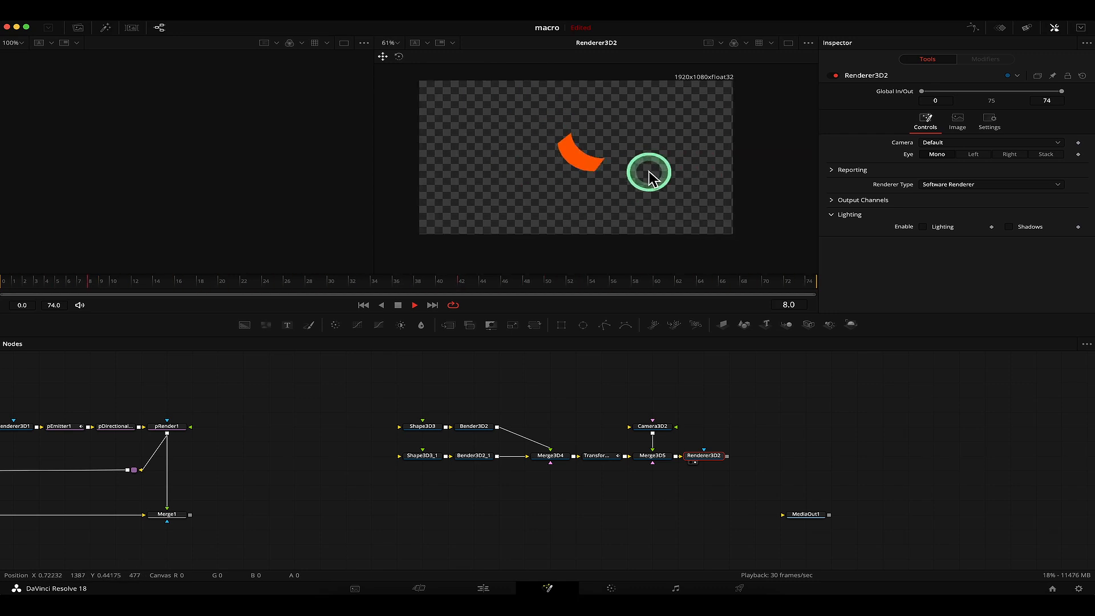
pyautogui.moveTo(655, 458); pyautogui.dragTo(662, 171)
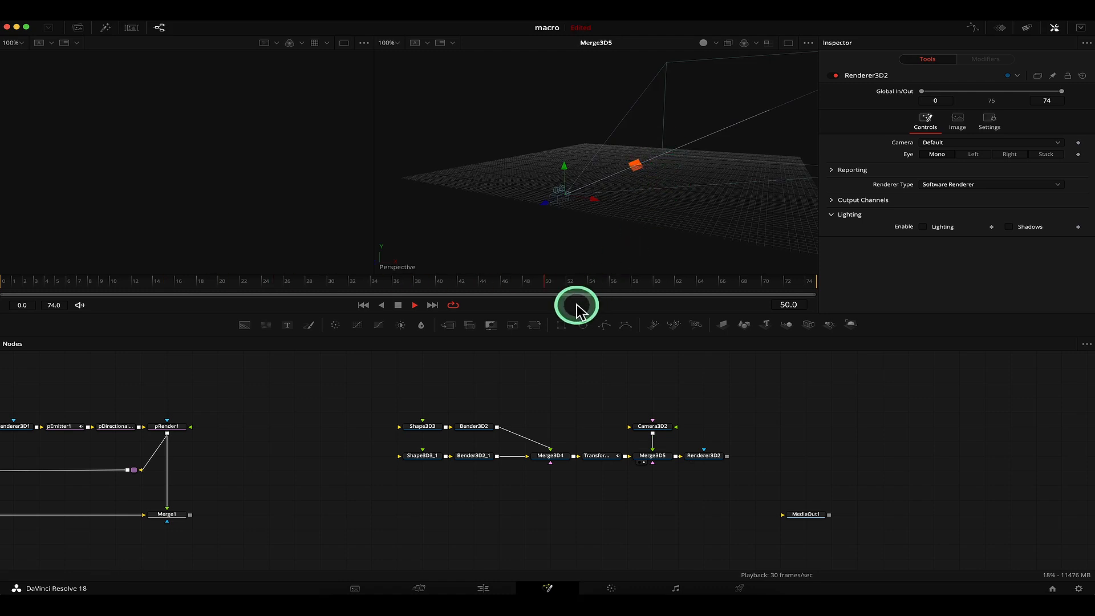
# - Add a pEmitter followed by a pRender in an empty area of the node graph and view the pRender
pyautogui.moveTo(789, 417); pyautogui.dragTo(699, 413)
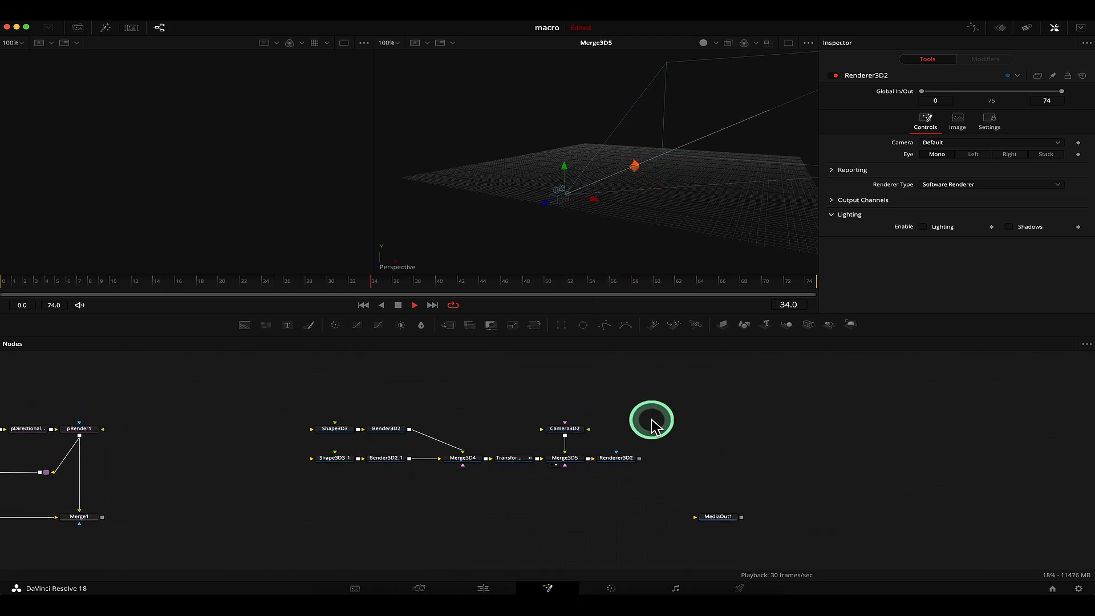
pyautogui.moveTo(630, 207); pyautogui.dragTo(609, 237)
pyautogui.scroll(2, 504, 197)
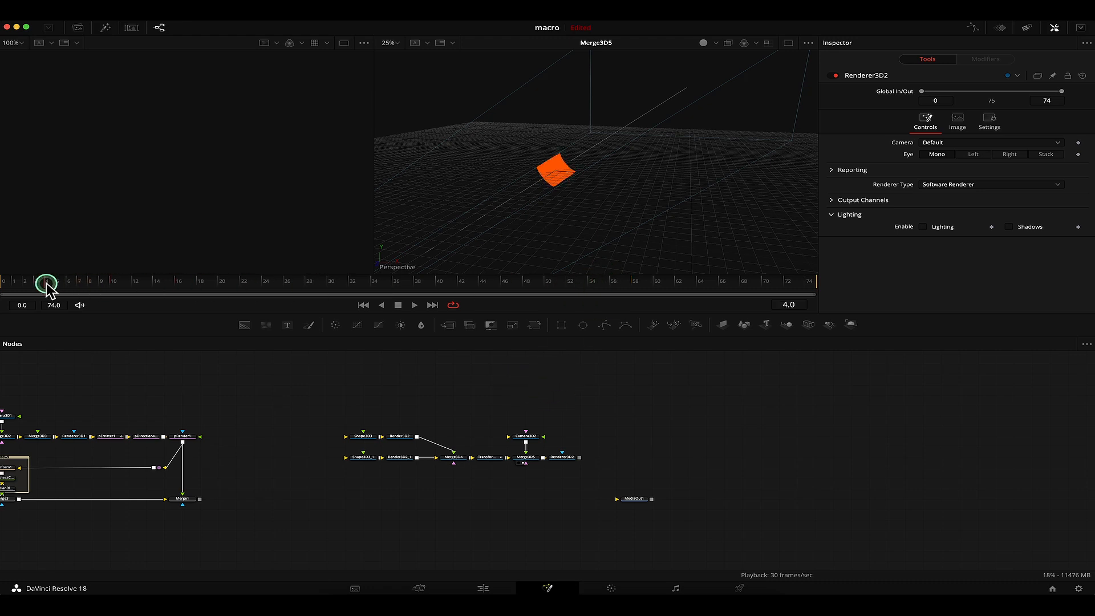
pyautogui.click(656, 326)
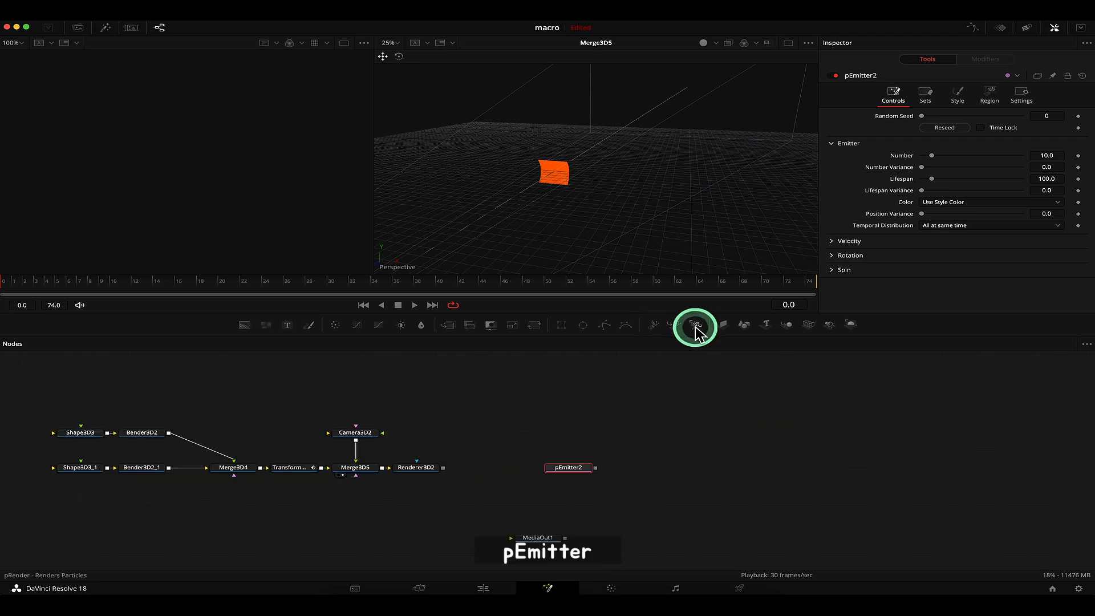
pyautogui.click(697, 328)
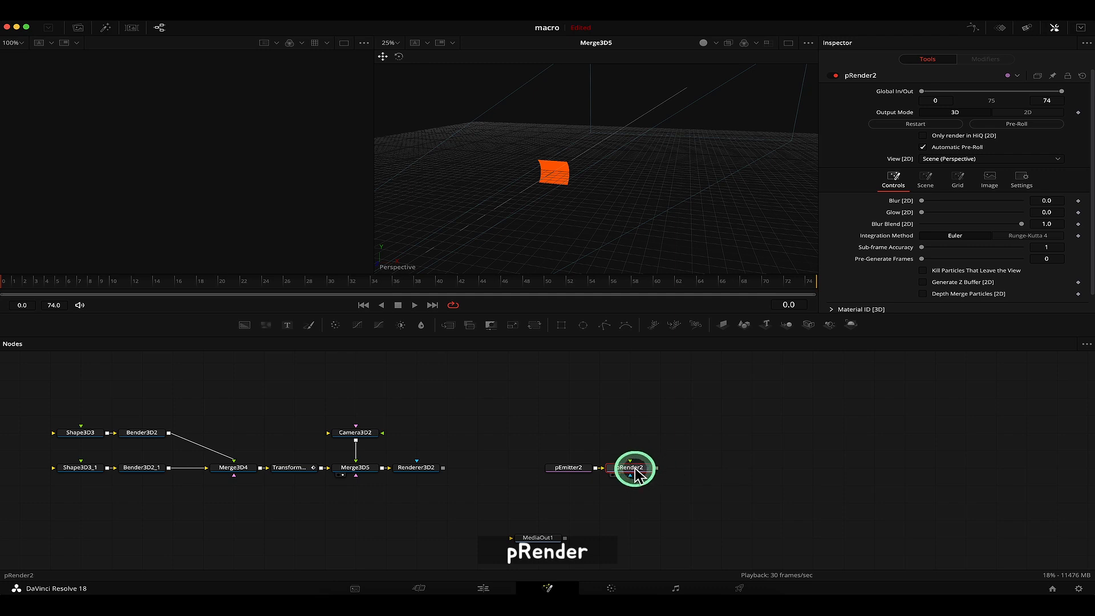
pyautogui.moveTo(634, 469); pyautogui.dragTo(765, 125)
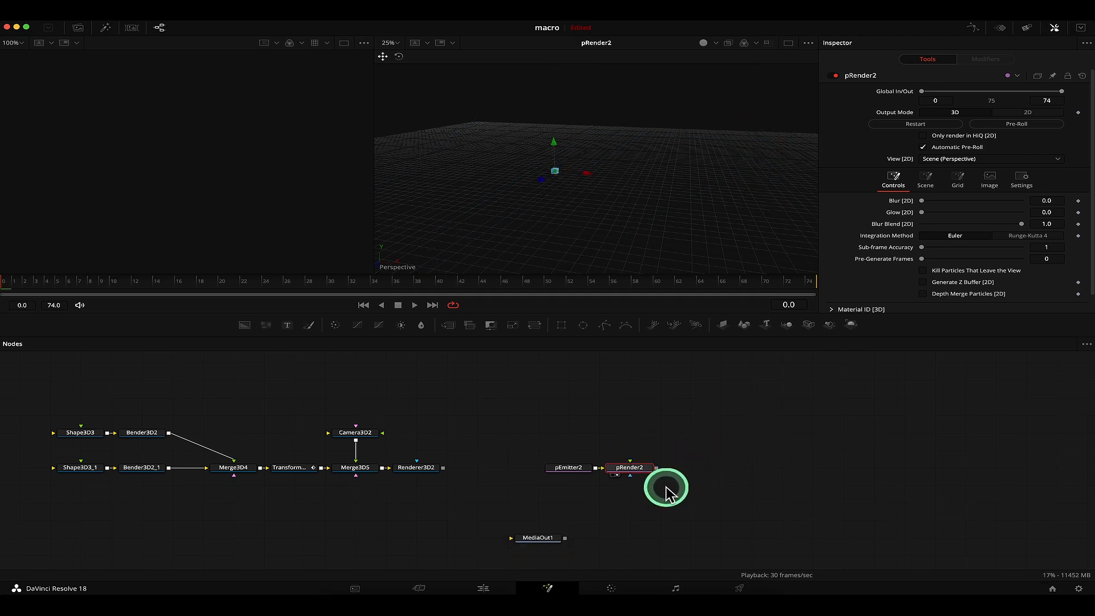
pyautogui.moveTo(639, 472); pyautogui.dragTo(649, 166)
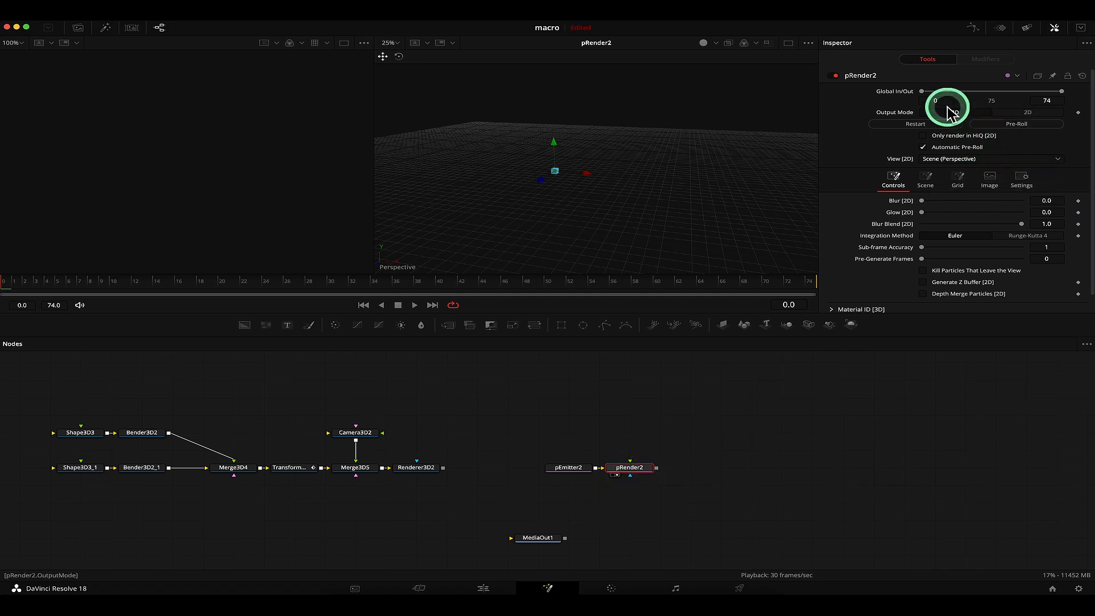
# - Switch the new pRender's output mode to 2D and scrub through the frames to inspect the emitted particles
pyautogui.click(1019, 113)
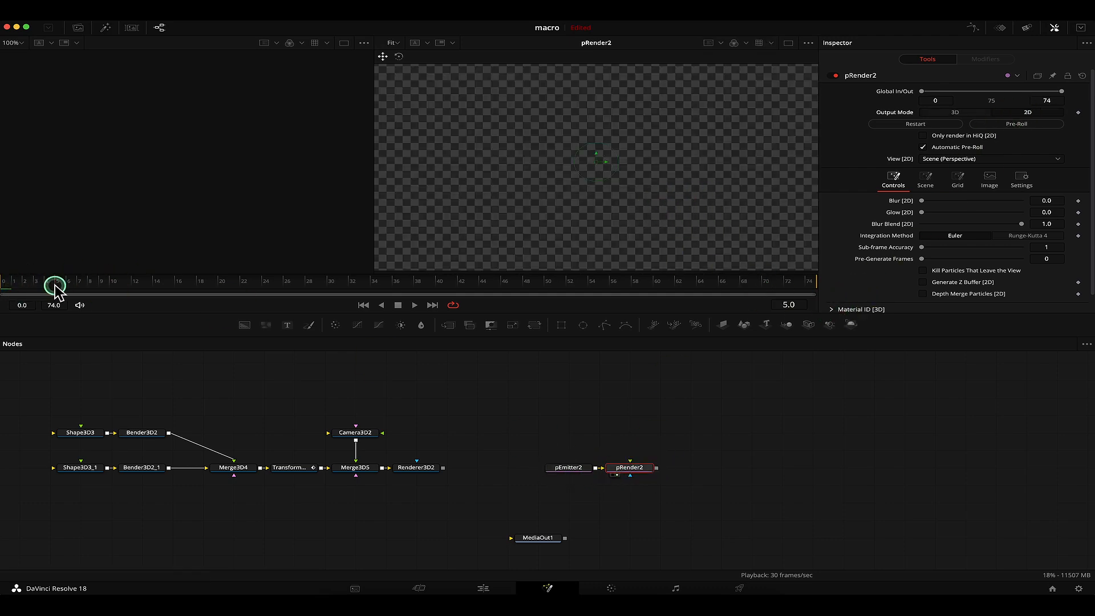
pyautogui.moveTo(382, 288); pyautogui.dragTo(467, 284)
pyautogui.scroll(5, 580, 178)
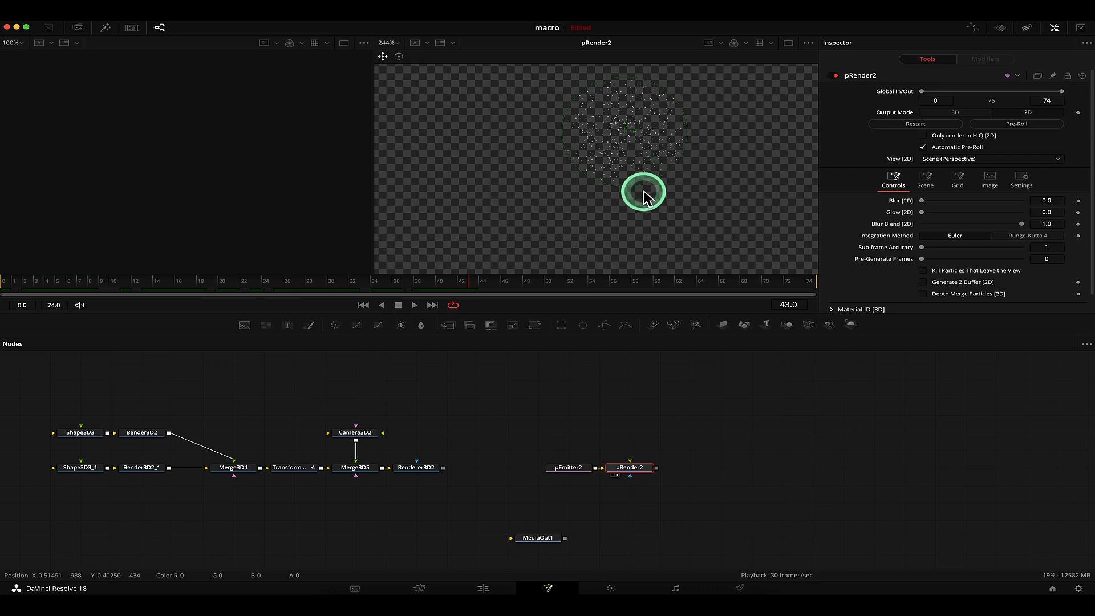
pyautogui.scroll(-4, 647, 194)
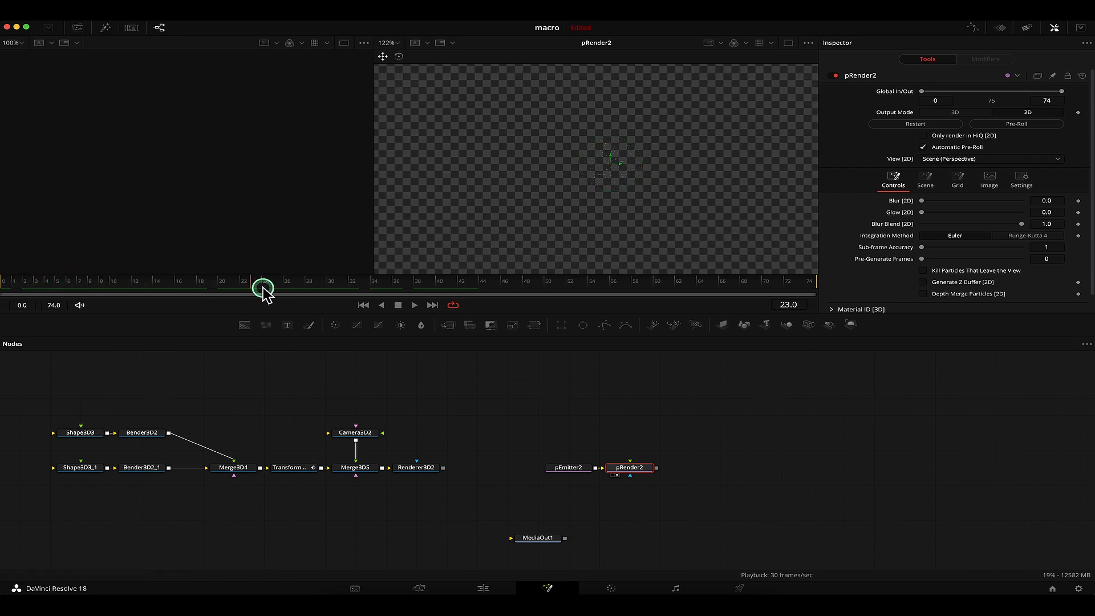
pyautogui.moveTo(263, 290); pyautogui.dragTo(266, 289)
# - Change the new emitter's particle style to NGon with the solid circle type
pyautogui.click(569, 467)
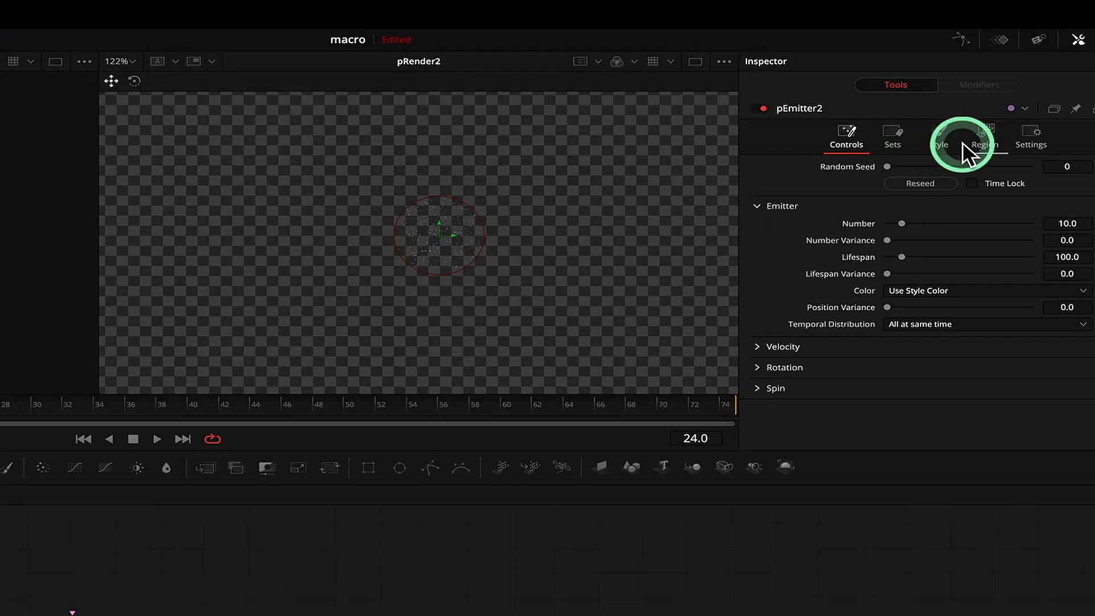
pyautogui.click(958, 94)
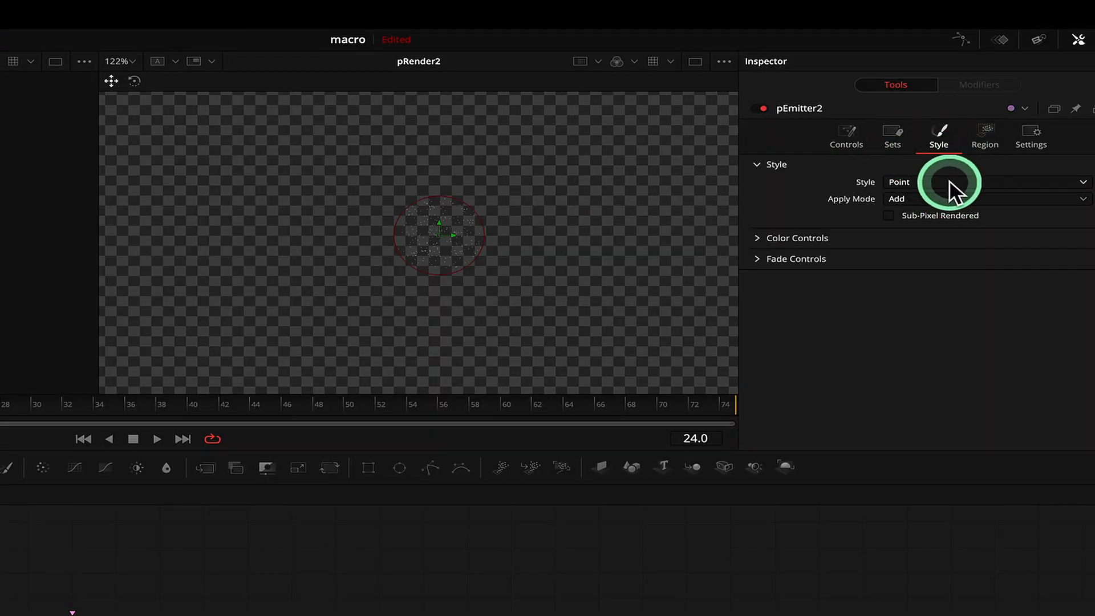
pyautogui.click(946, 274)
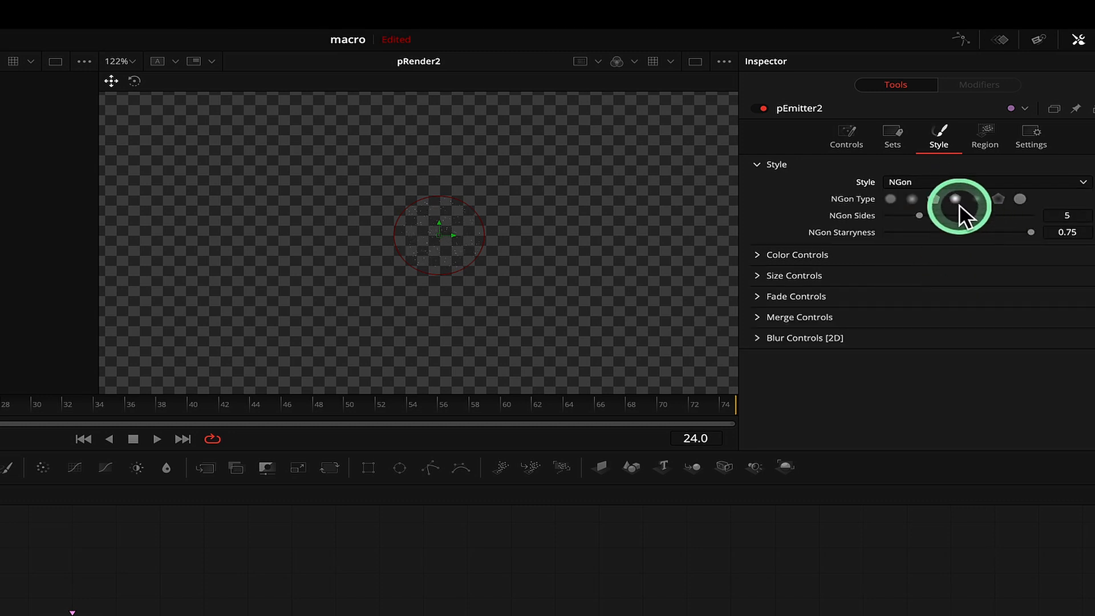
pyautogui.click(895, 198)
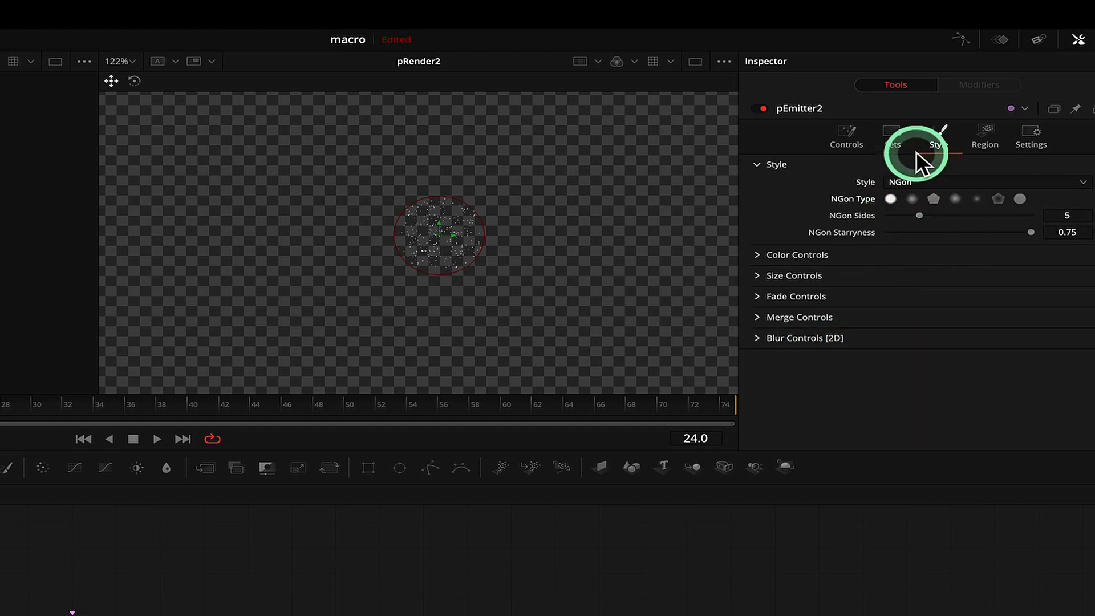
pyautogui.click(894, 145)
pyautogui.click(981, 157)
pyautogui.click(948, 155)
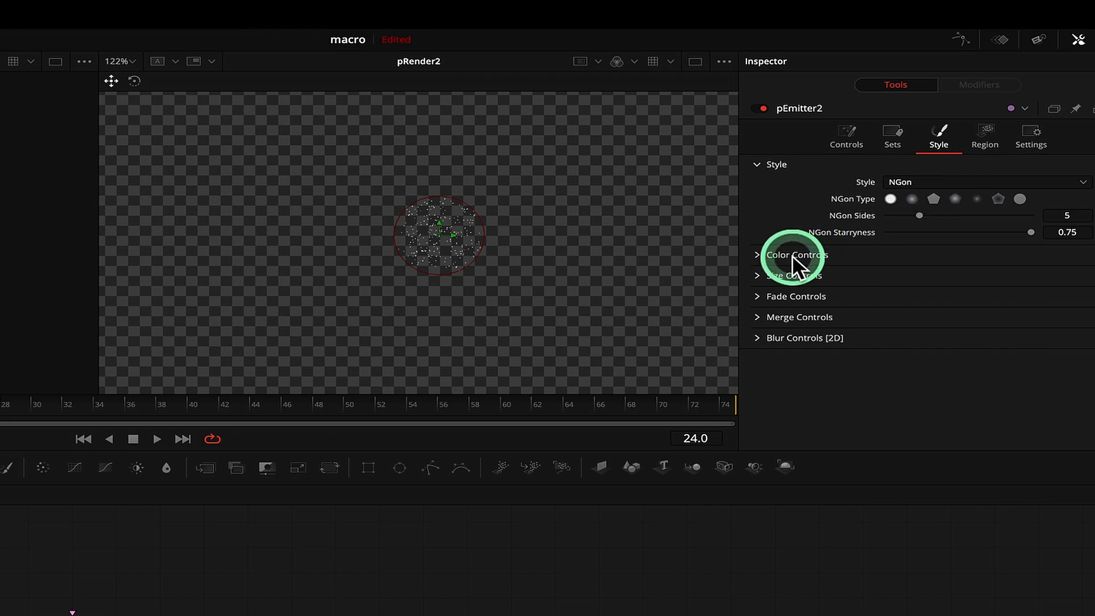
# - Set the NGon particles' size to 4, trying larger and smaller sizes along the way
pyautogui.click(764, 276)
pyautogui.moveTo(904, 299); pyautogui.dragTo(1030, 293)
pyautogui.click(1086, 294)
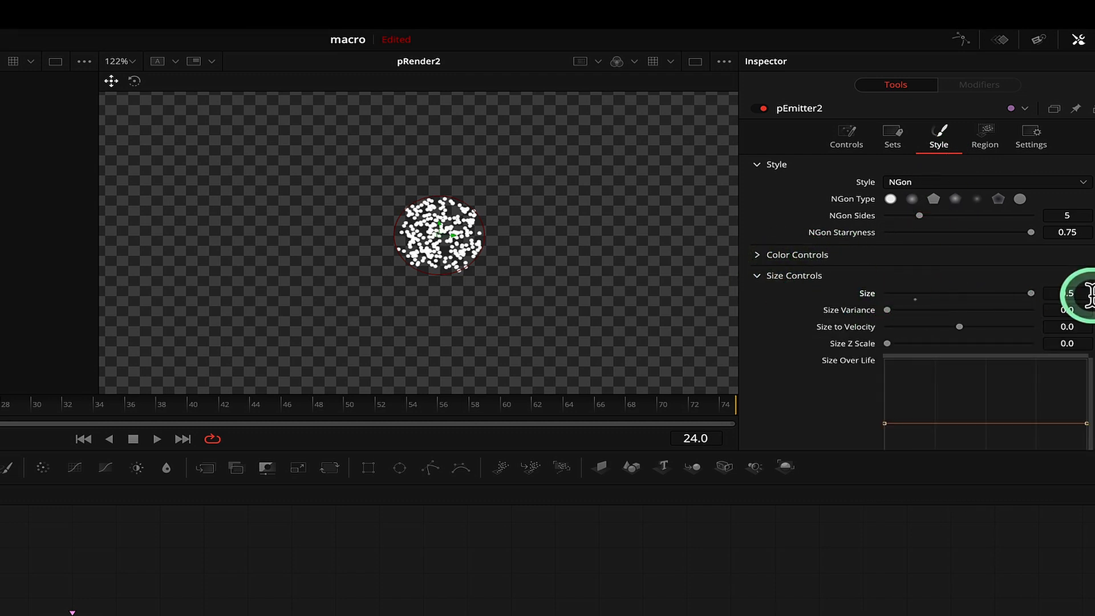
pyautogui.write('1')
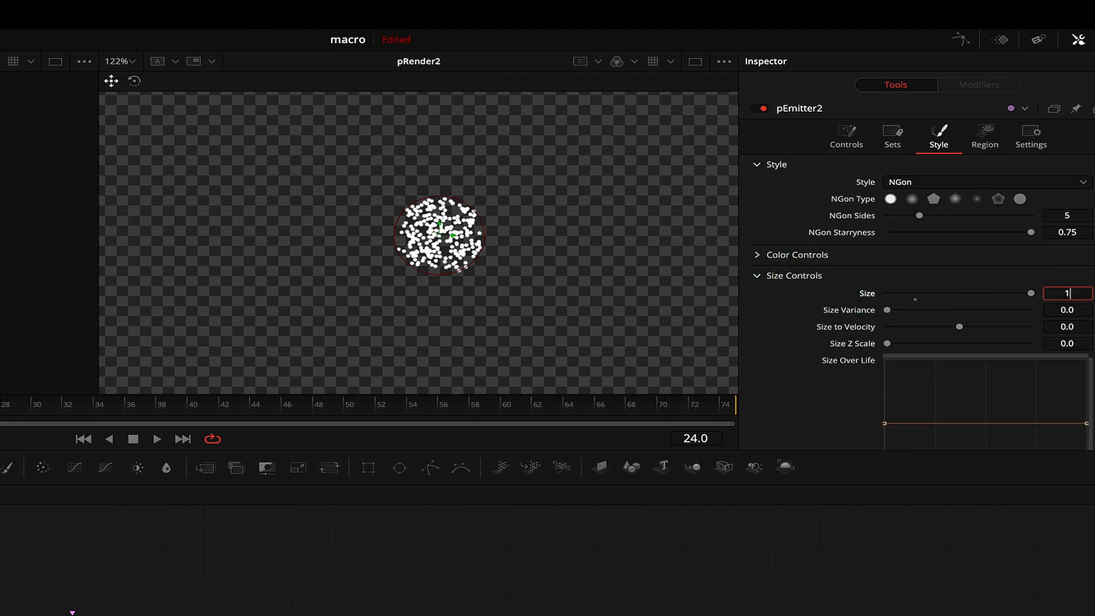
pyautogui.write('0')
pyautogui.press('Tab')
pyautogui.click(1066, 293)
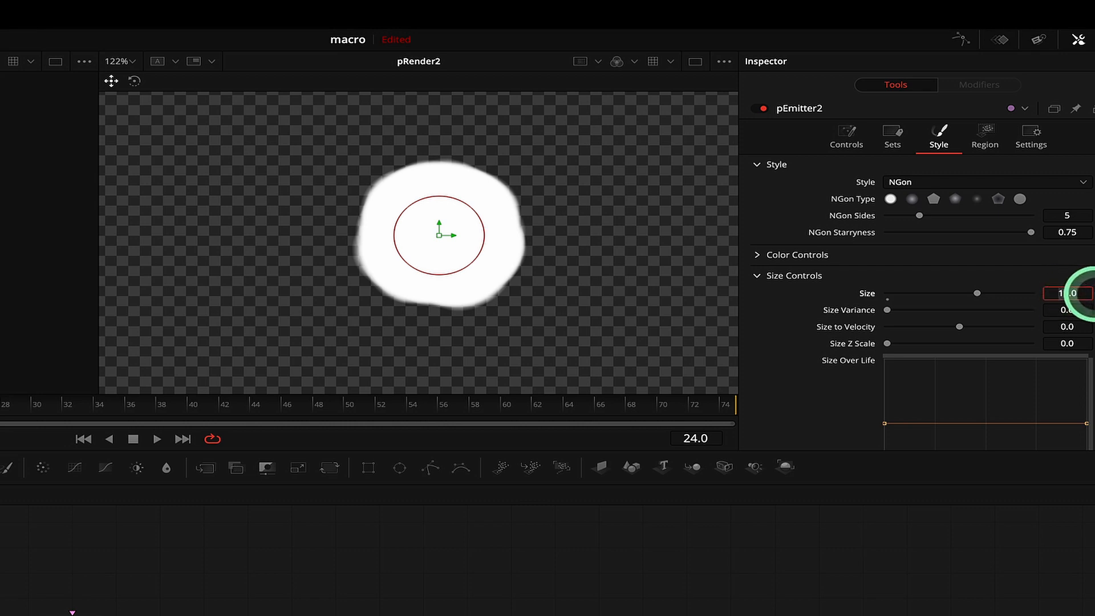
pyautogui.write('4')
pyautogui.press('Tab')
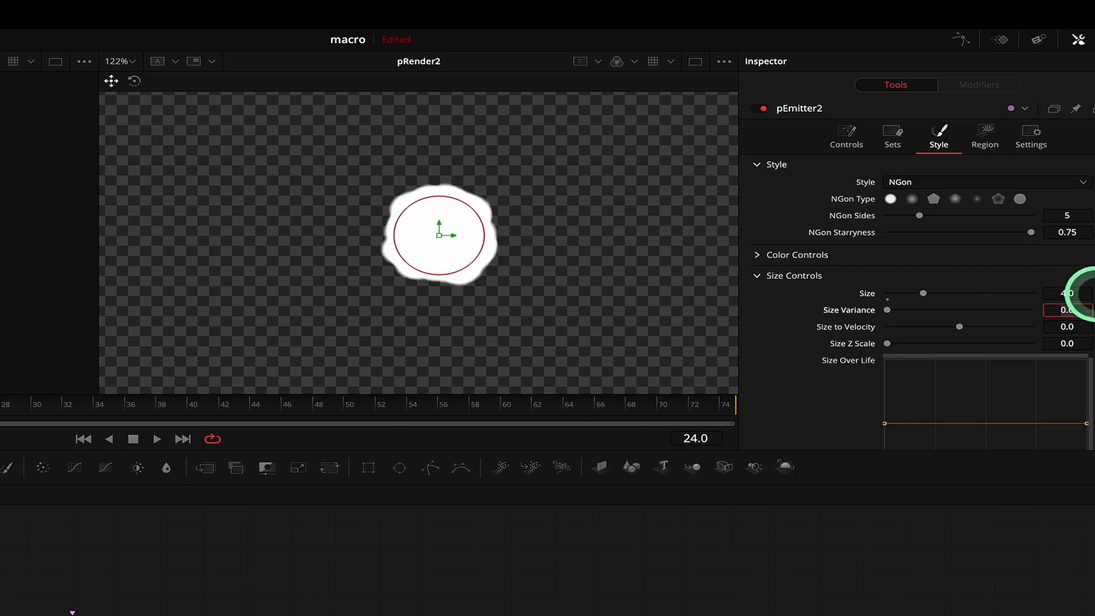
# - Keyframe the emitter's Number at frame 0, then key it to 0 at frame 1
pyautogui.click(1, 282)
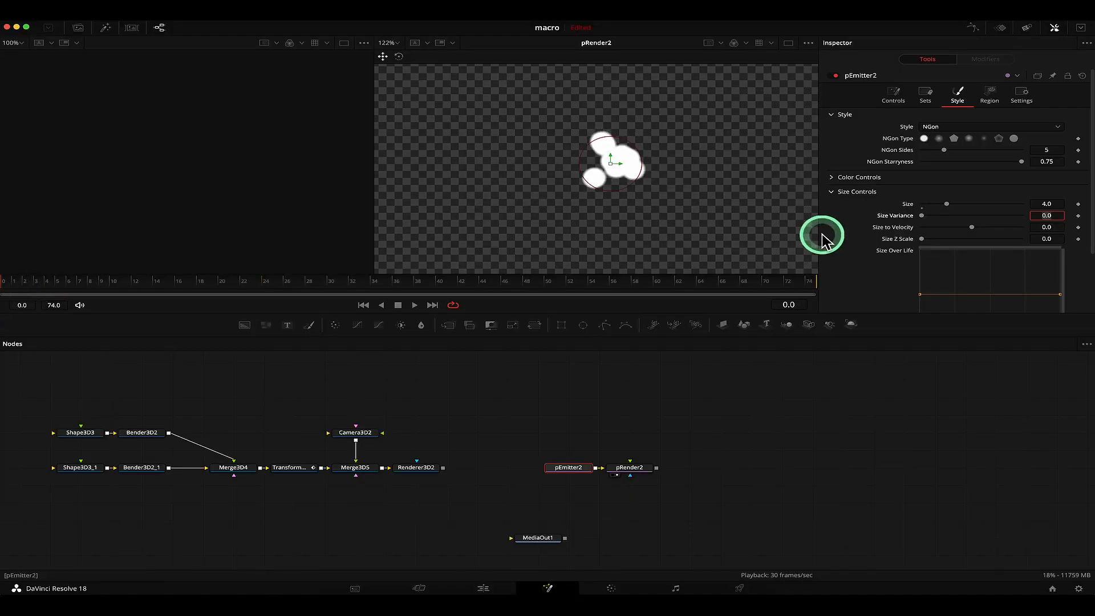
pyautogui.click(896, 99)
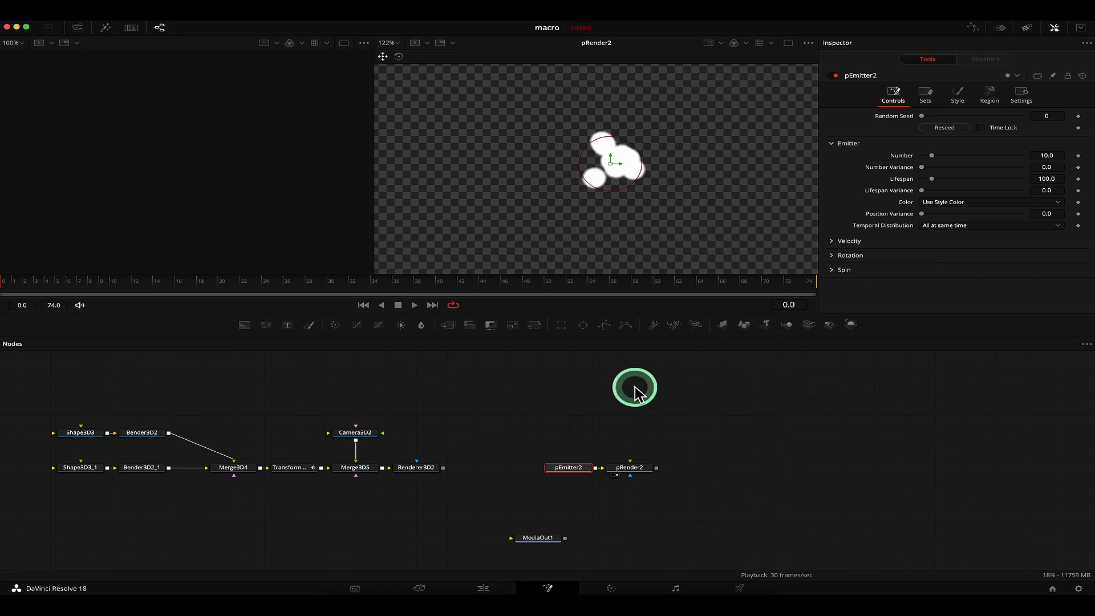
pyautogui.click(20, 282)
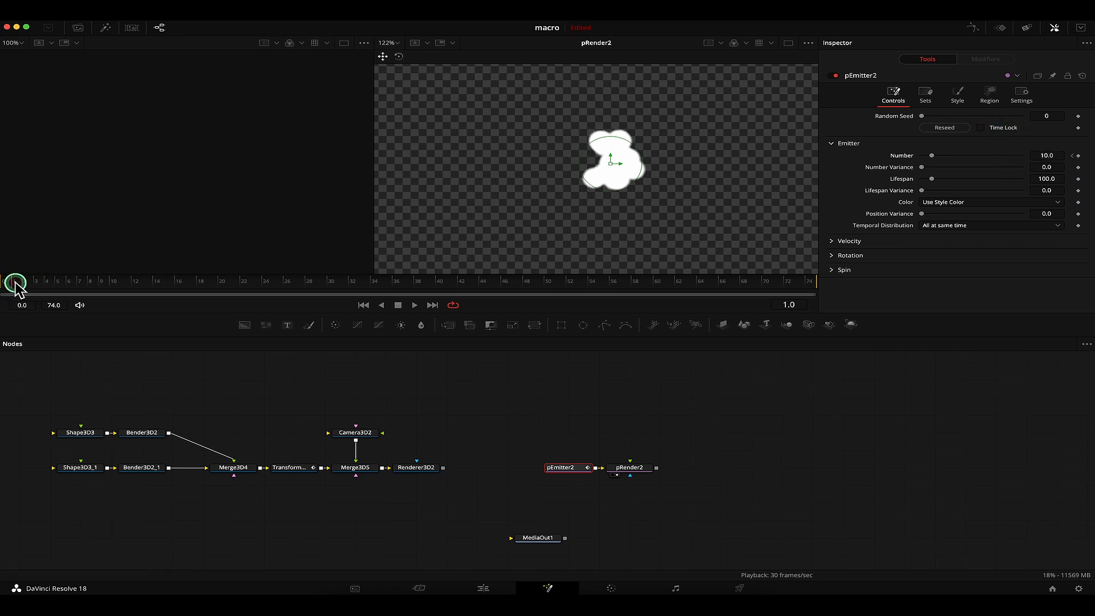
pyautogui.click(1078, 156)
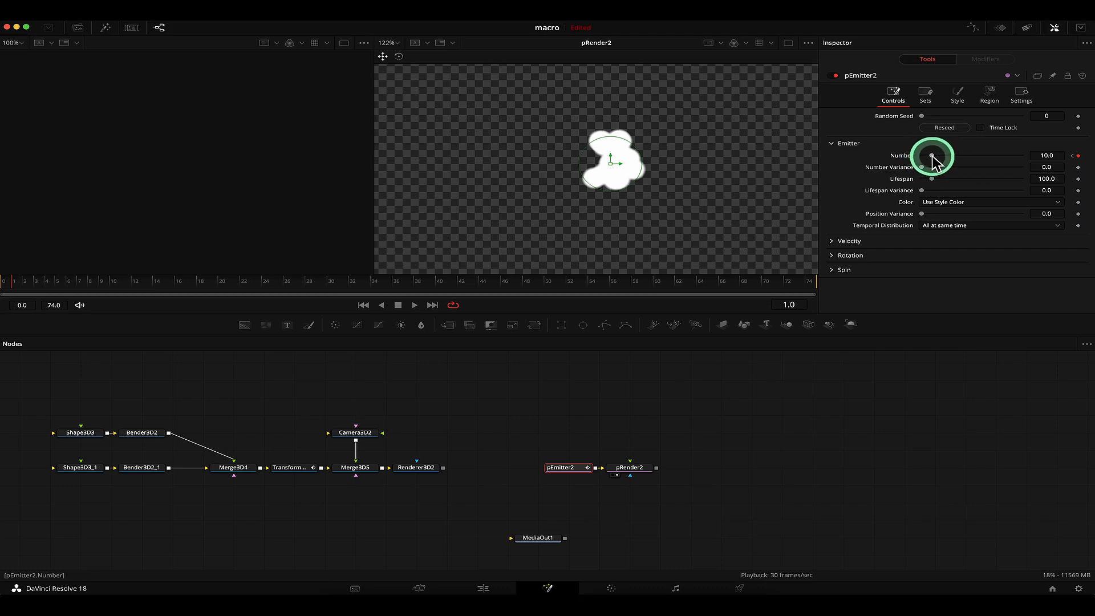
pyautogui.moveTo(933, 161); pyautogui.dragTo(14, 288)
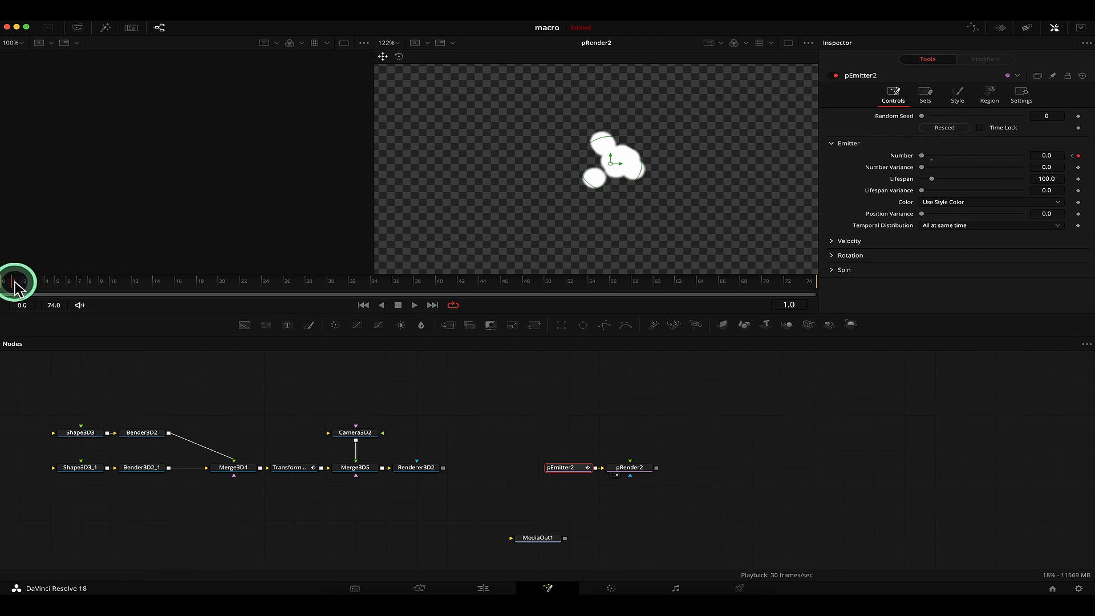
# - Change the emitter's Number keyframe at frame 0 to 1 and play back the emission
pyautogui.click(1047, 155)
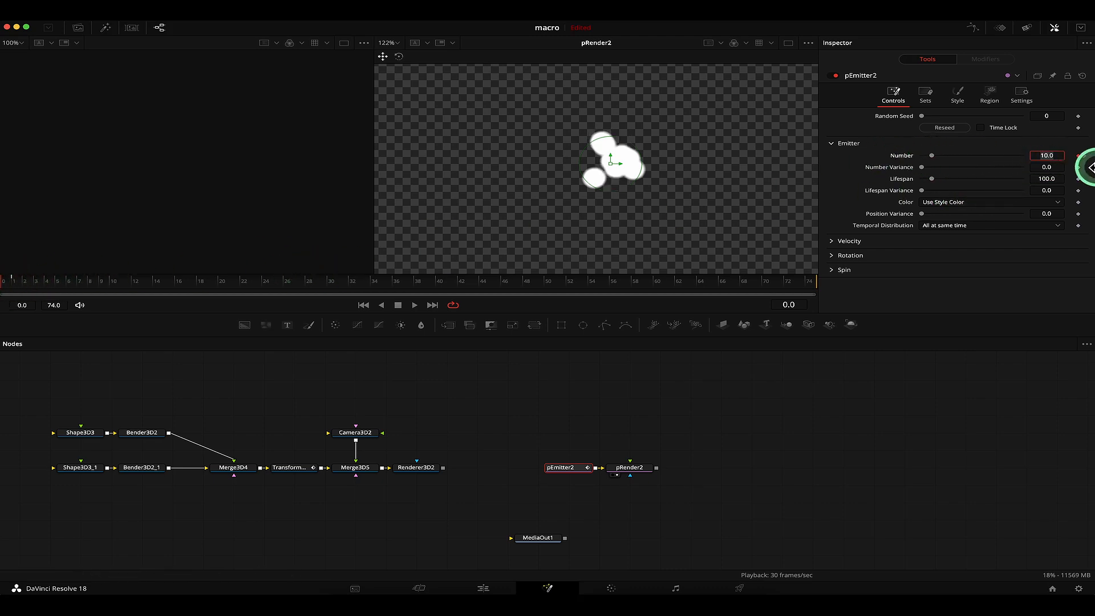
pyautogui.write('1')
pyautogui.press('Tab')
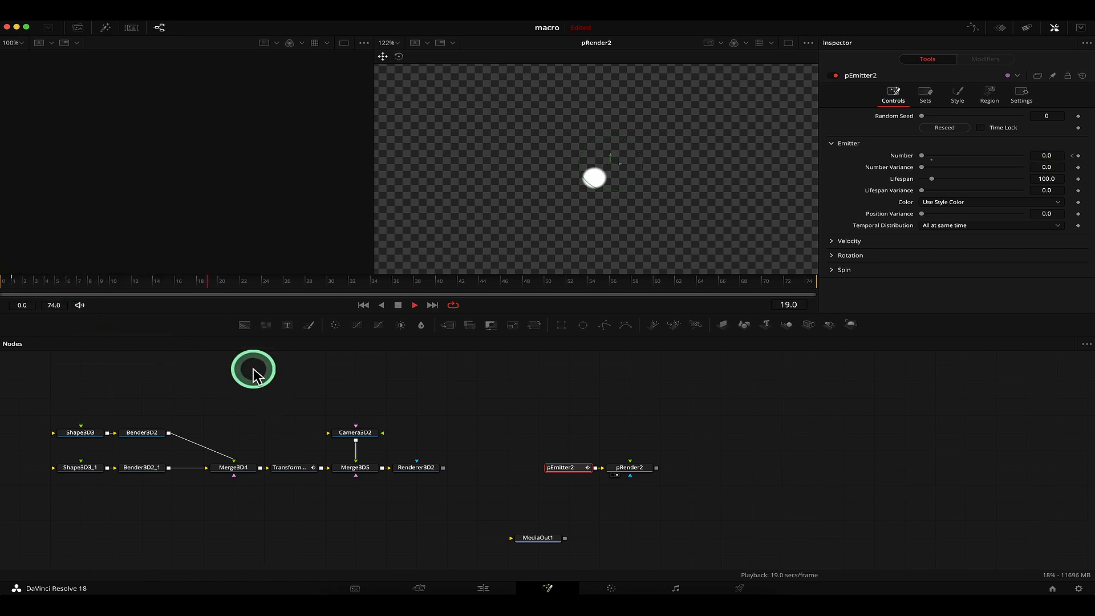
pyautogui.press('space')
# - Set the emitter's velocity to 0.008 and play back the particle's movement
pyautogui.click(839, 240)
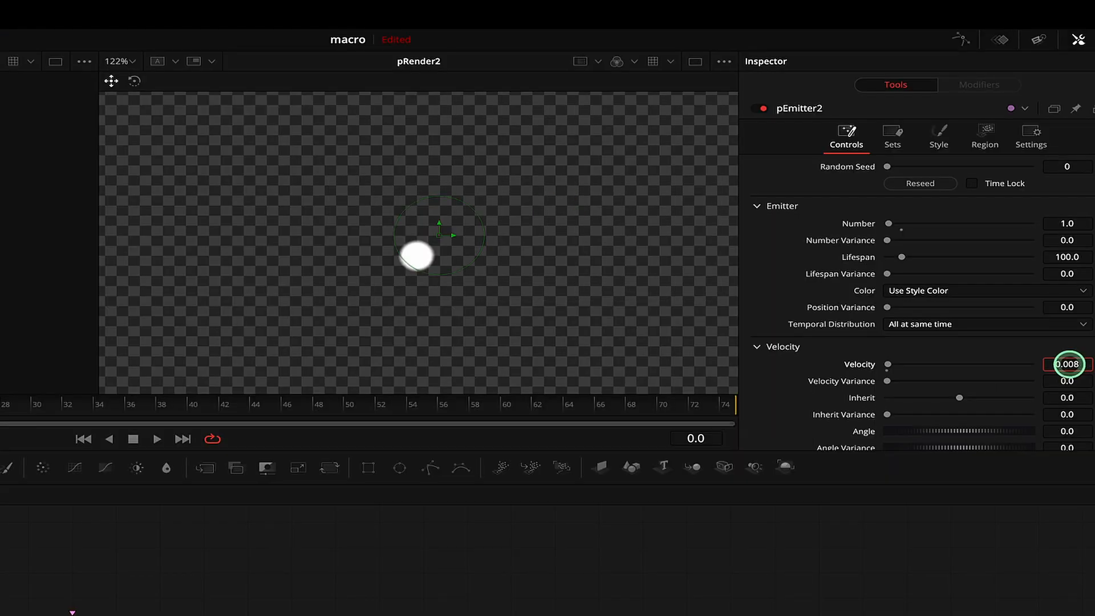
pyautogui.click(67, 539)
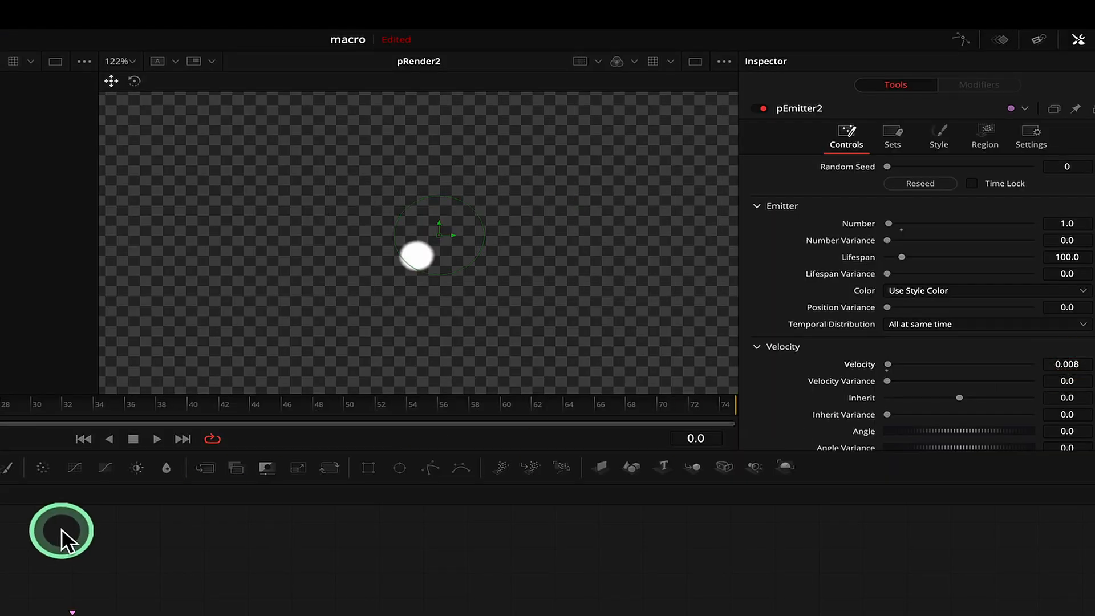
pyautogui.press('space')
pyautogui.press('space')
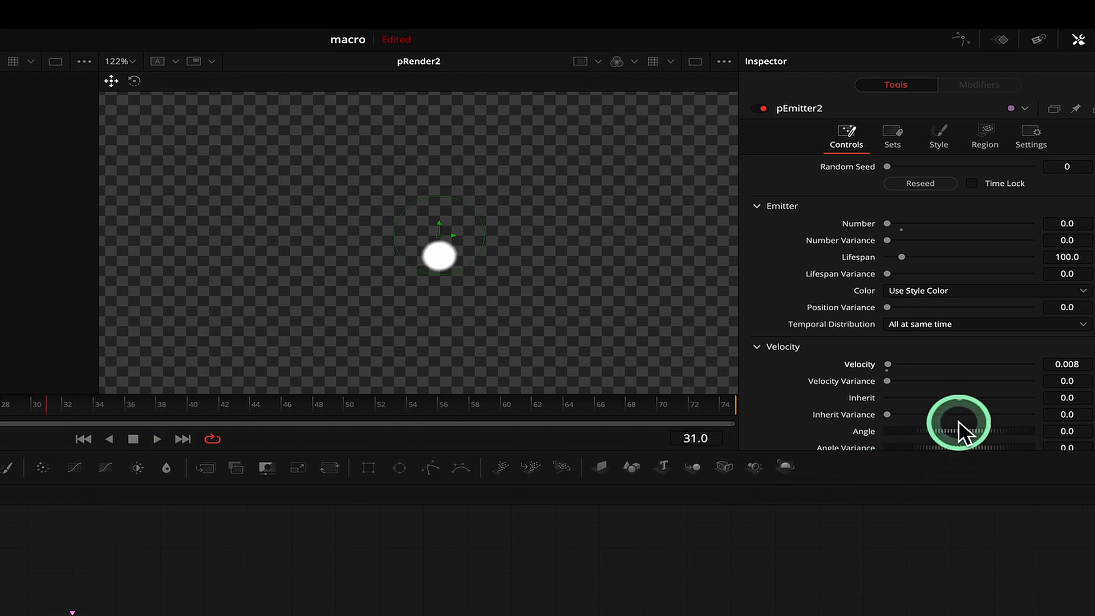
# - Set the emitter's velocity angle to 90 and play the animation from the first frame
pyautogui.scroll(-1, 958, 421)
pyautogui.click(1050, 420)
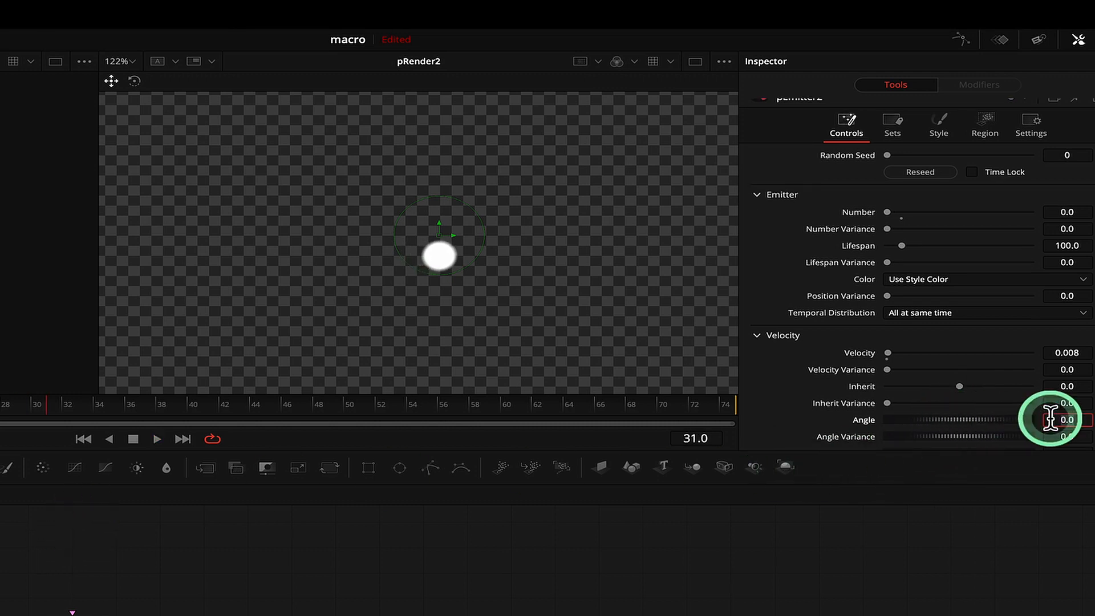
pyautogui.write('90')
pyautogui.press('Tab')
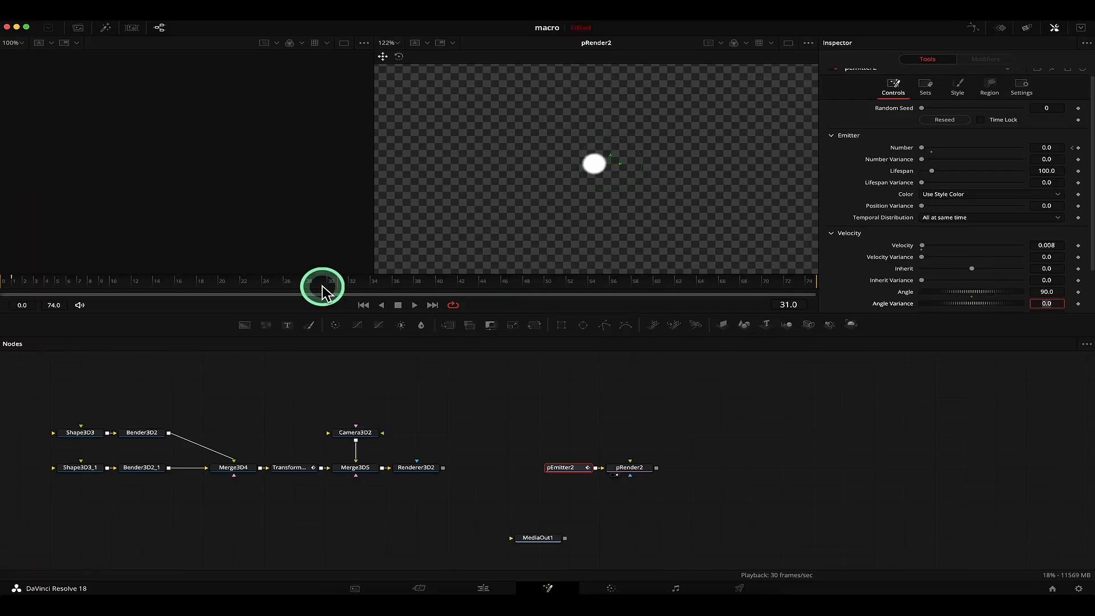
pyautogui.click(4, 282)
pyautogui.click(391, 412)
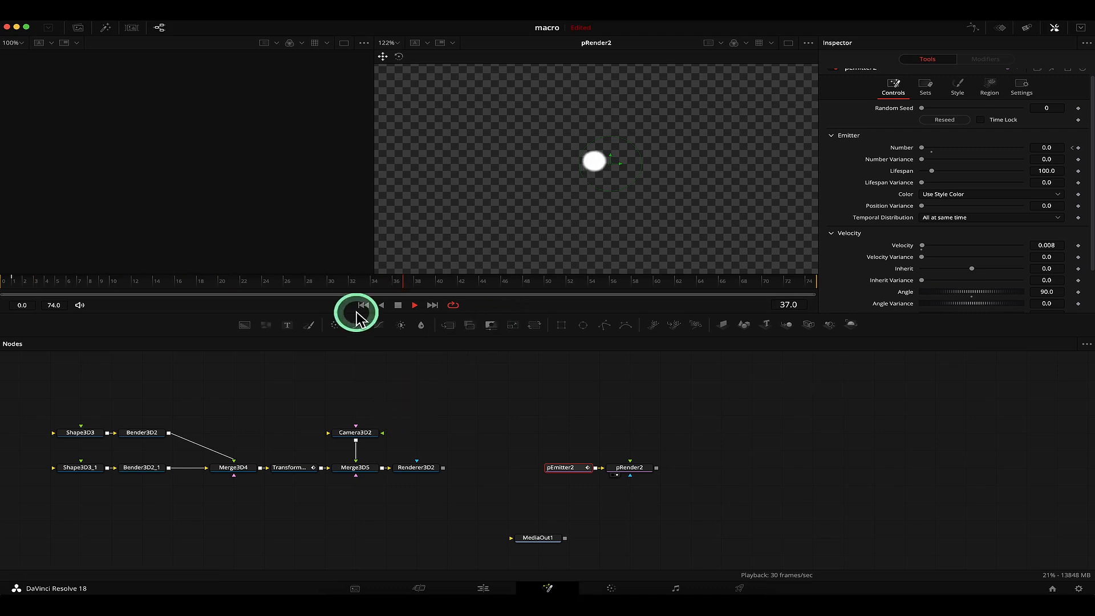
# - Set the emitter's velocity variance to 0.005 and play the animation from the start
pyautogui.click(47, 281)
pyautogui.moveTo(95, 288); pyautogui.dragTo(122, 285)
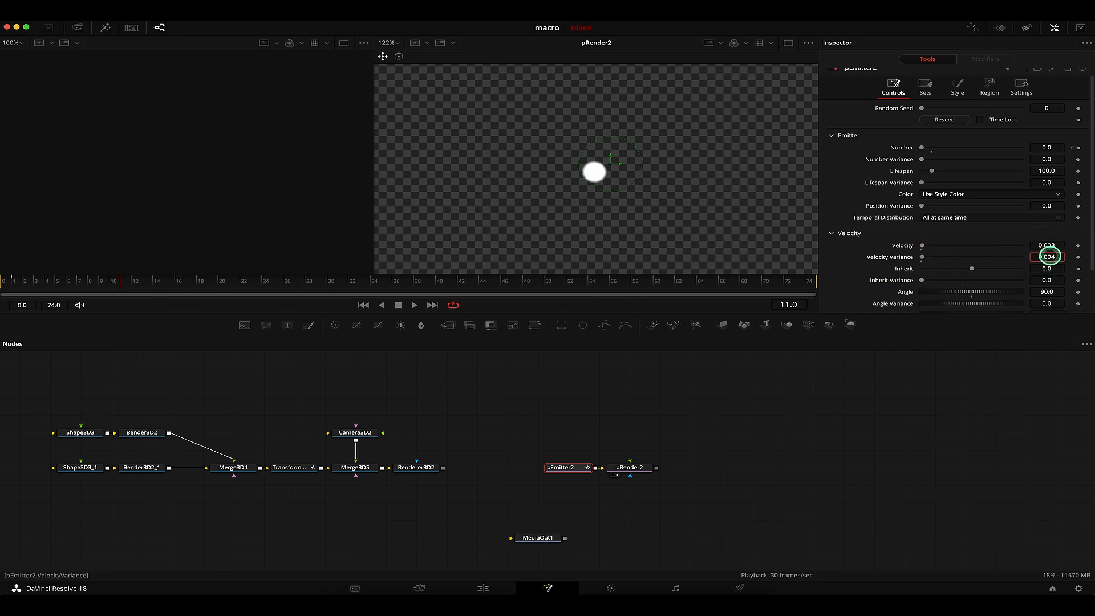
pyautogui.click(2, 288)
pyautogui.press('space')
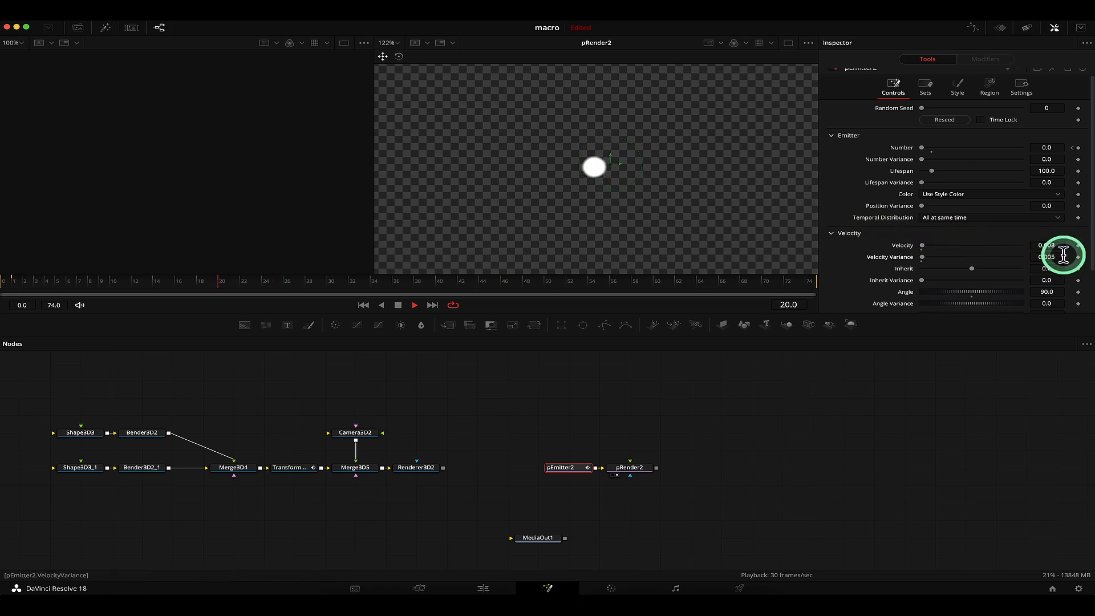
# - Raise the emitter's velocity to 0.027 and replay the animation from the first frame
pyautogui.press('space')
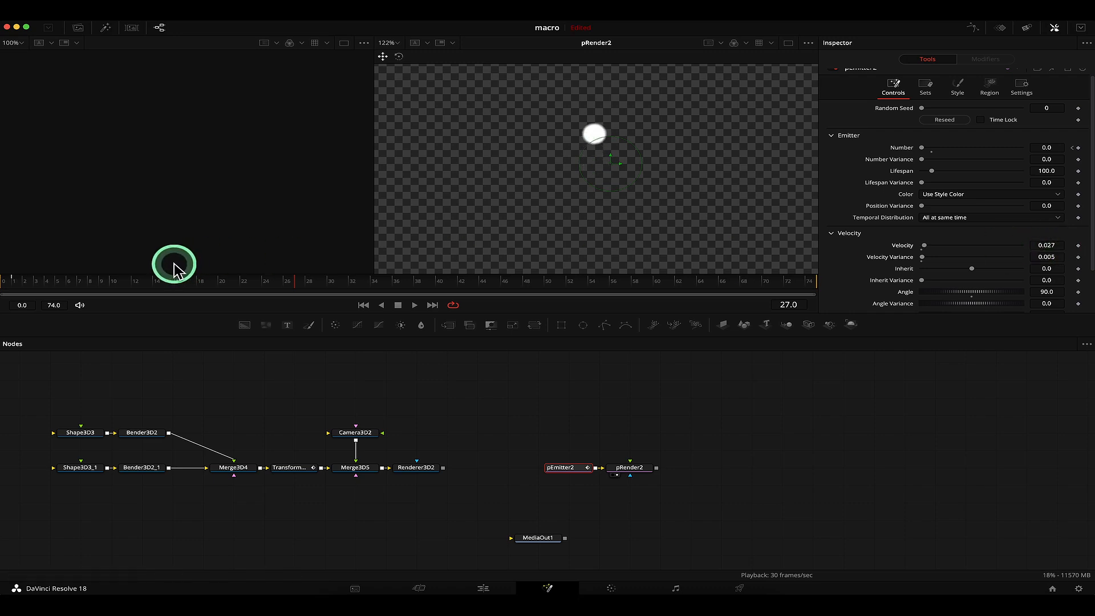
pyautogui.moveTo(35, 284); pyautogui.dragTo(2, 285)
pyautogui.press('space')
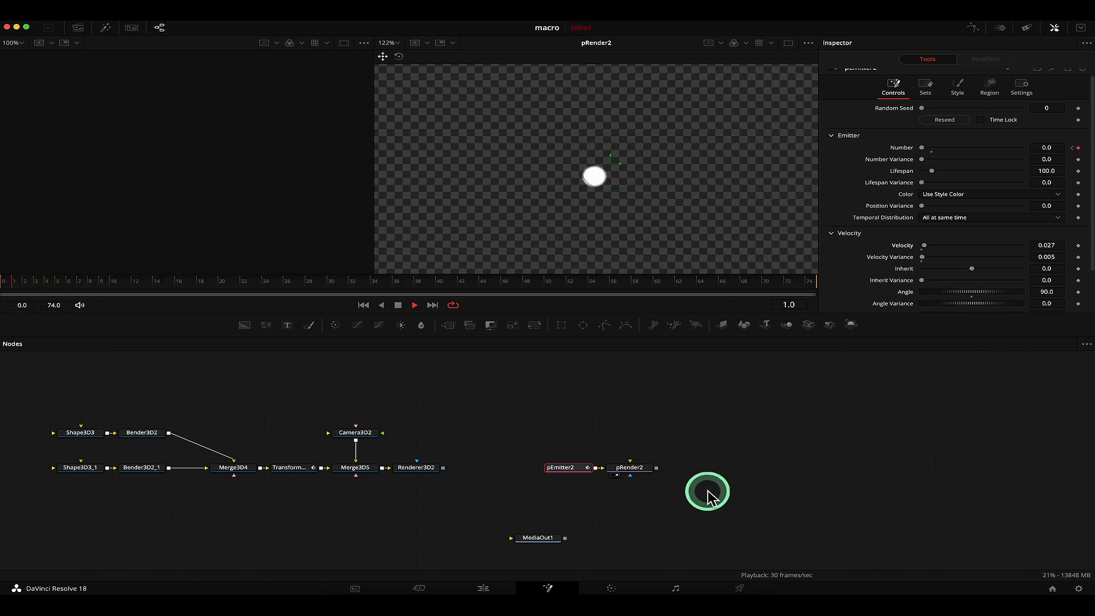
# - Make room between the emitter and pRender2 and insert a pDirectionalForce node between them
pyautogui.moveTo(639, 470); pyautogui.dragTo(740, 479)
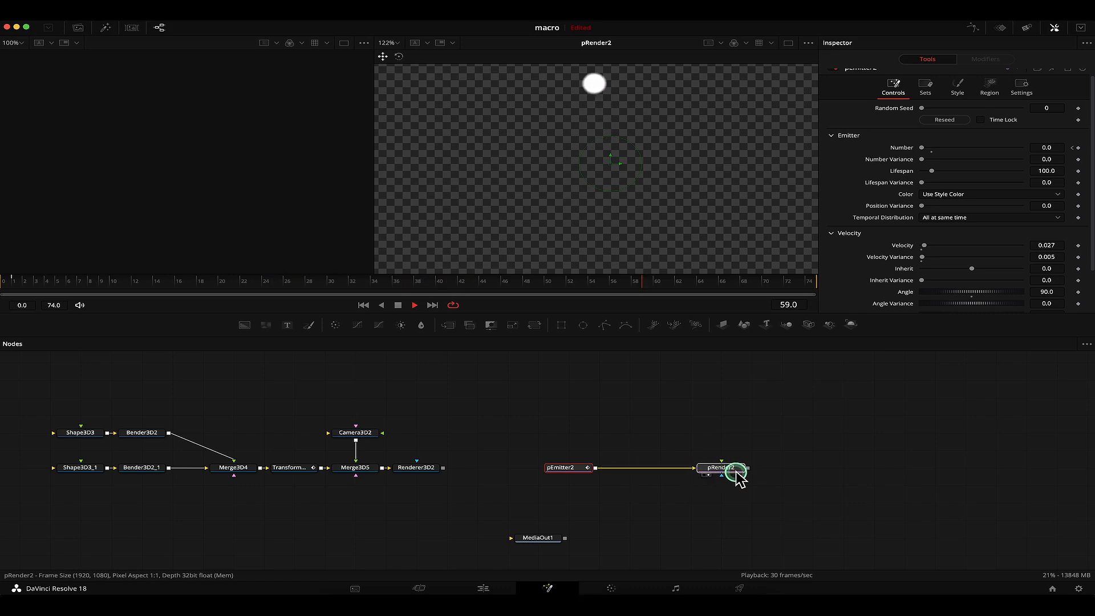
pyautogui.click(578, 468)
pyautogui.hotkey('shift', 'space')
pyautogui.write('tra')
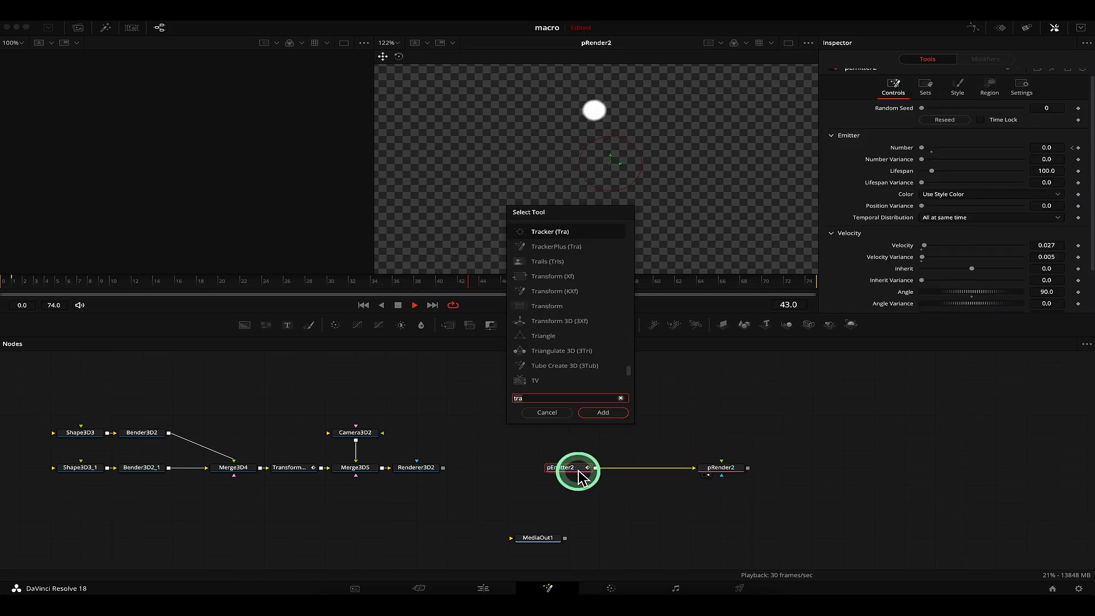
pyautogui.press('BackSpace')
pyautogui.press('BackSpace')
pyautogui.press('BackSpace')
pyautogui.write('pd')
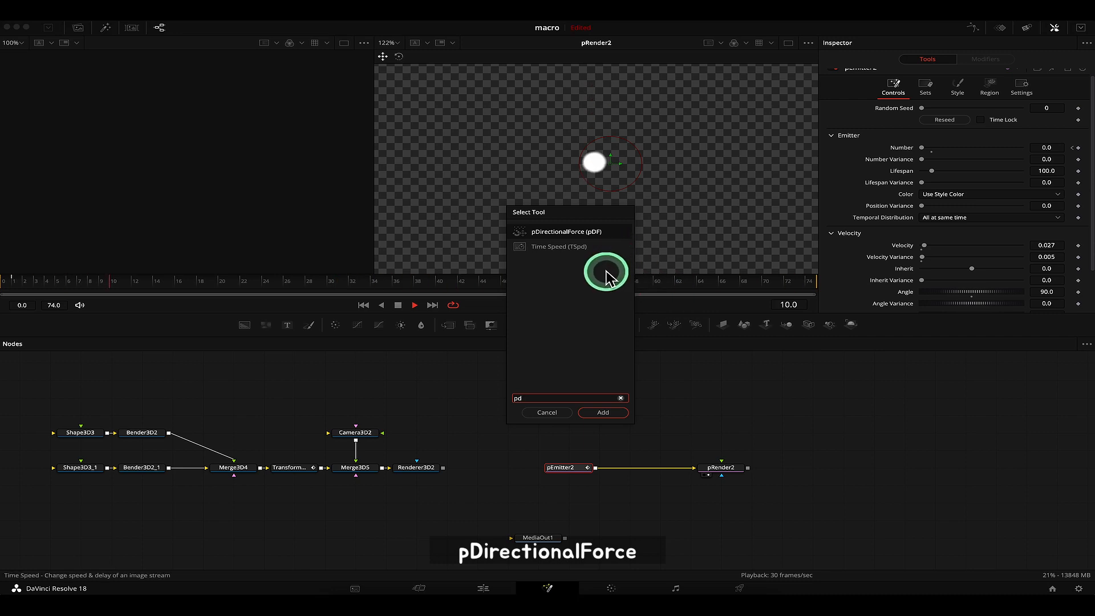
pyautogui.click(603, 412)
# - Scrub through the opening frames to examine how the directional force moves the particle
pyautogui.click(23, 283)
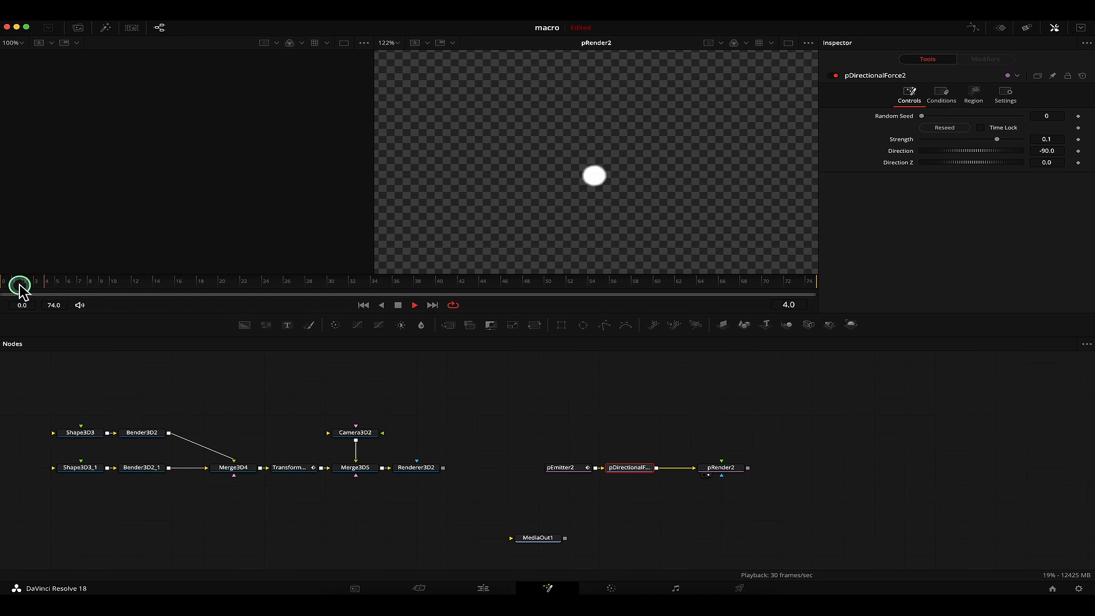
pyautogui.click(50, 288)
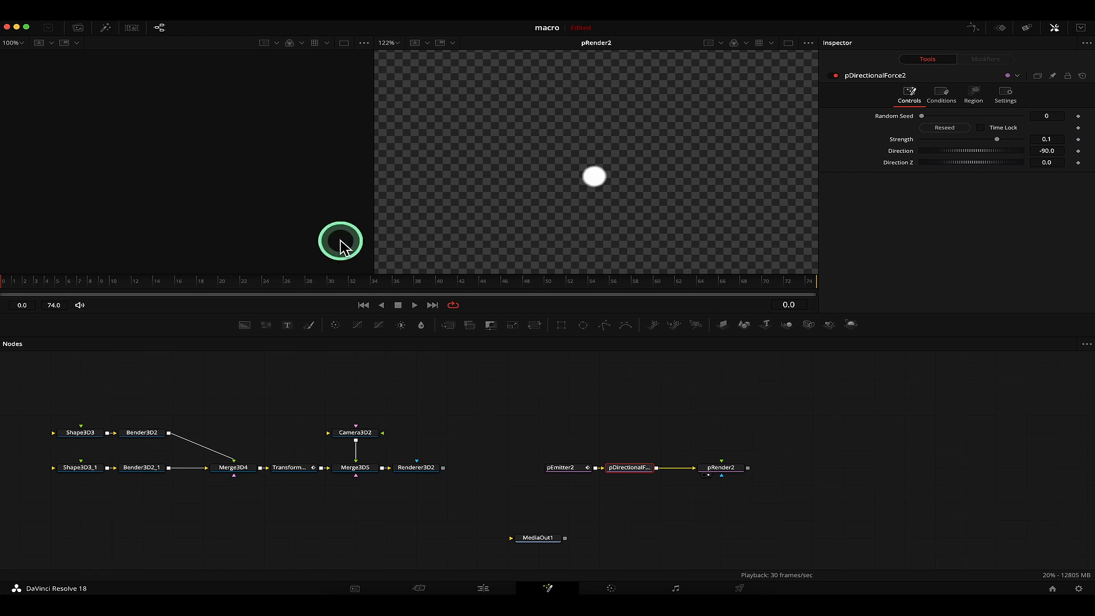
pyautogui.moveTo(74, 285); pyautogui.dragTo(154, 297)
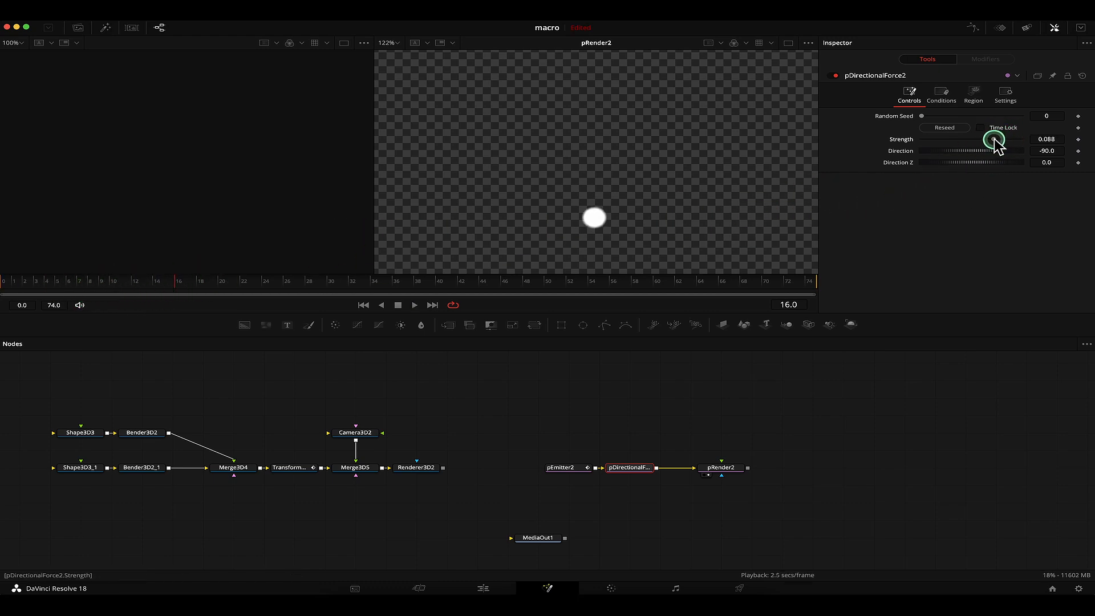
# - Try a directional force strength of 0.056 and preview the motion from the first frame
pyautogui.moveTo(80, 283); pyautogui.dragTo(0, 285)
pyautogui.press('space')
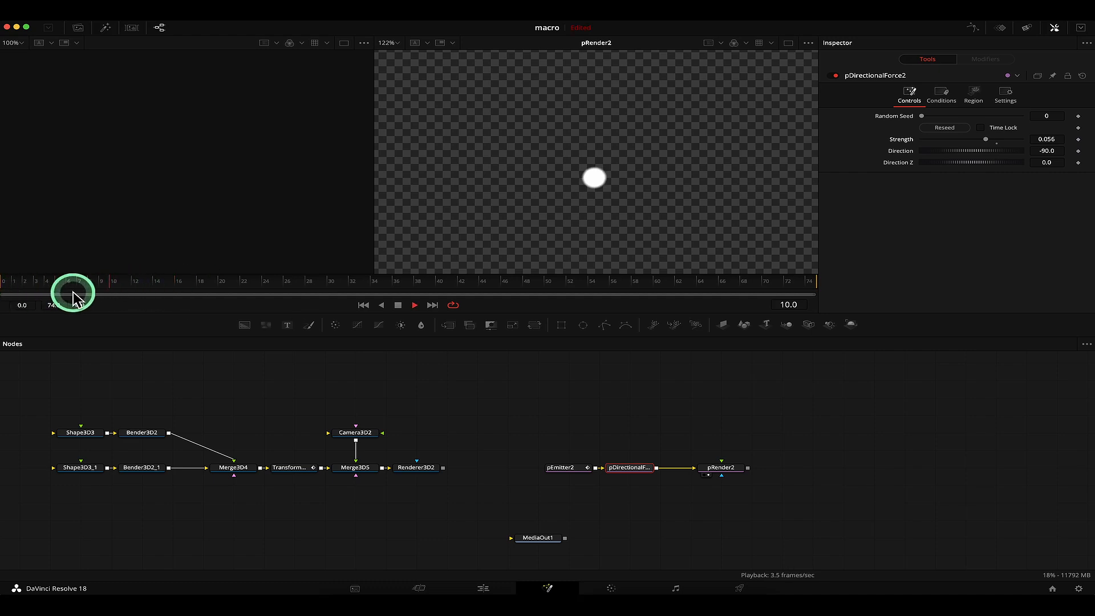
pyautogui.press('space')
pyautogui.moveTo(128, 284); pyautogui.dragTo(1, 287)
pyautogui.press('space')
pyautogui.press('space')
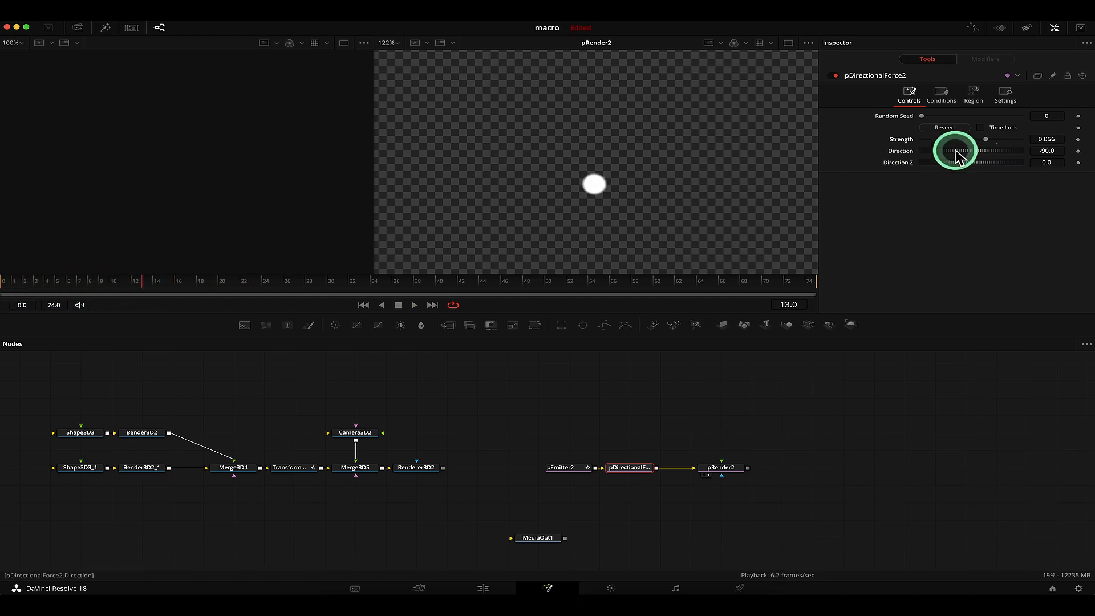
# - Try a directional force strength of 0.026 and preview the particle's motion
pyautogui.moveTo(989, 142); pyautogui.dragTo(978, 142)
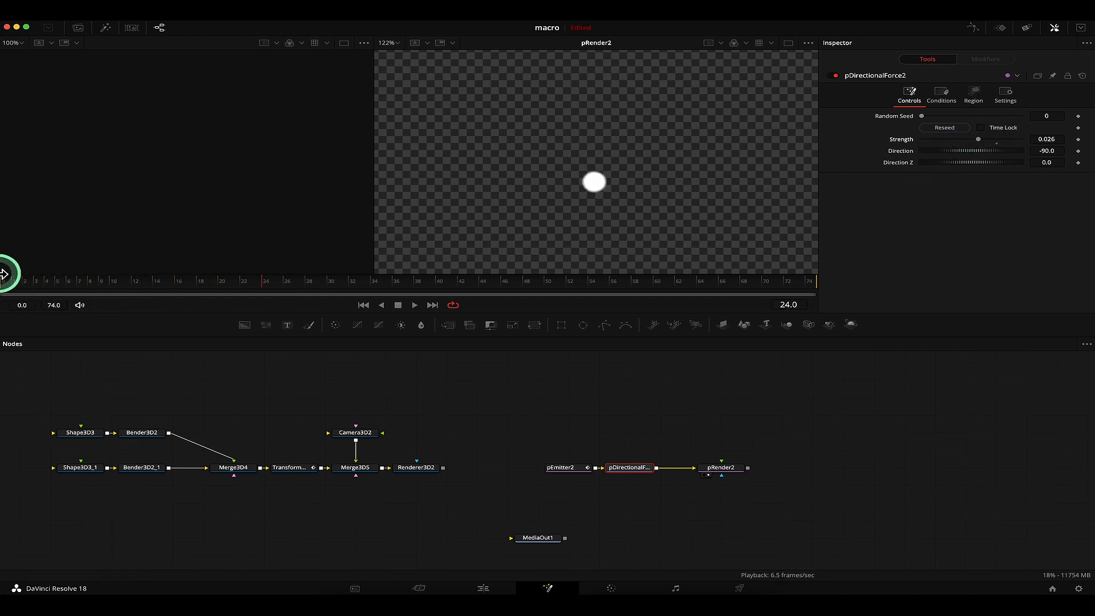
pyautogui.moveTo(5, 272); pyautogui.dragTo(153, 281)
pyautogui.press('space')
pyautogui.press('space')
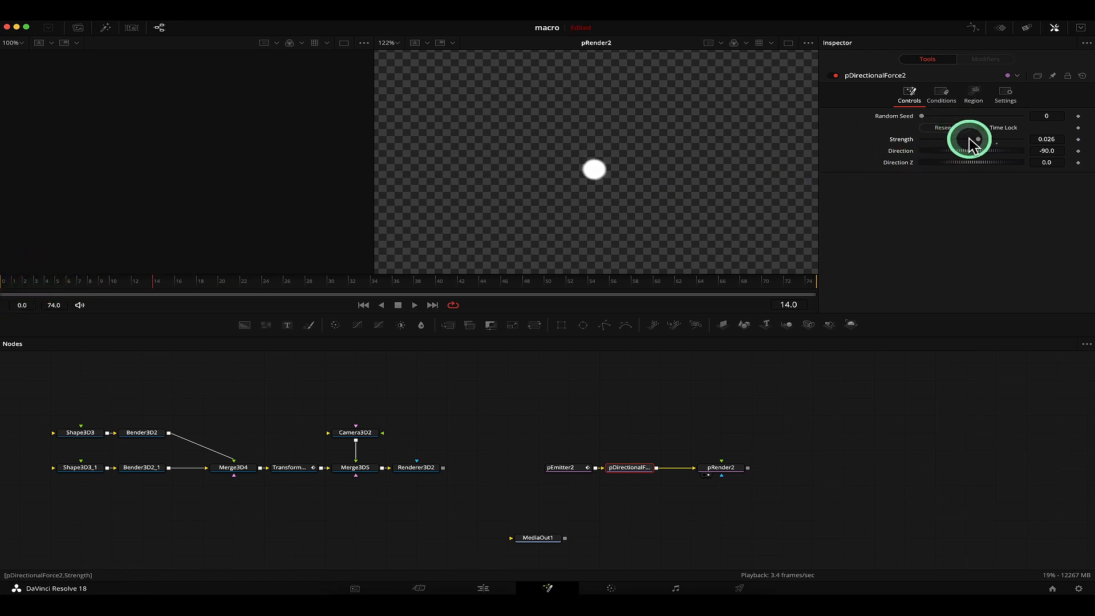
# - Try a negative directional force strength of -0.045 and preview the particle's motion
pyautogui.moveTo(979, 143); pyautogui.dragTo(961, 139)
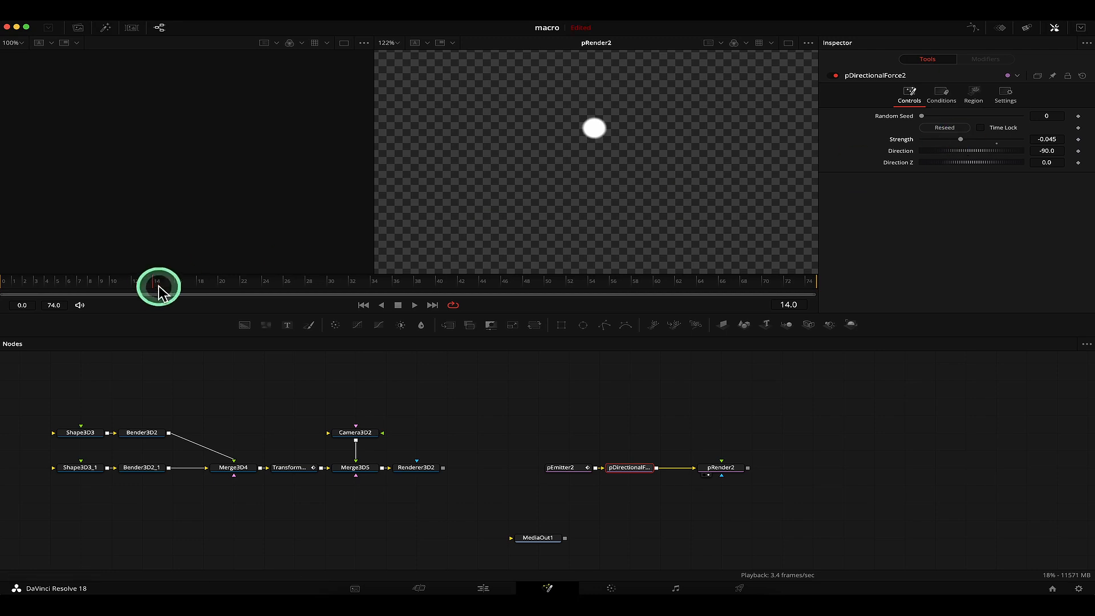
pyautogui.moveTo(35, 287); pyautogui.dragTo(12, 289)
pyautogui.press('space')
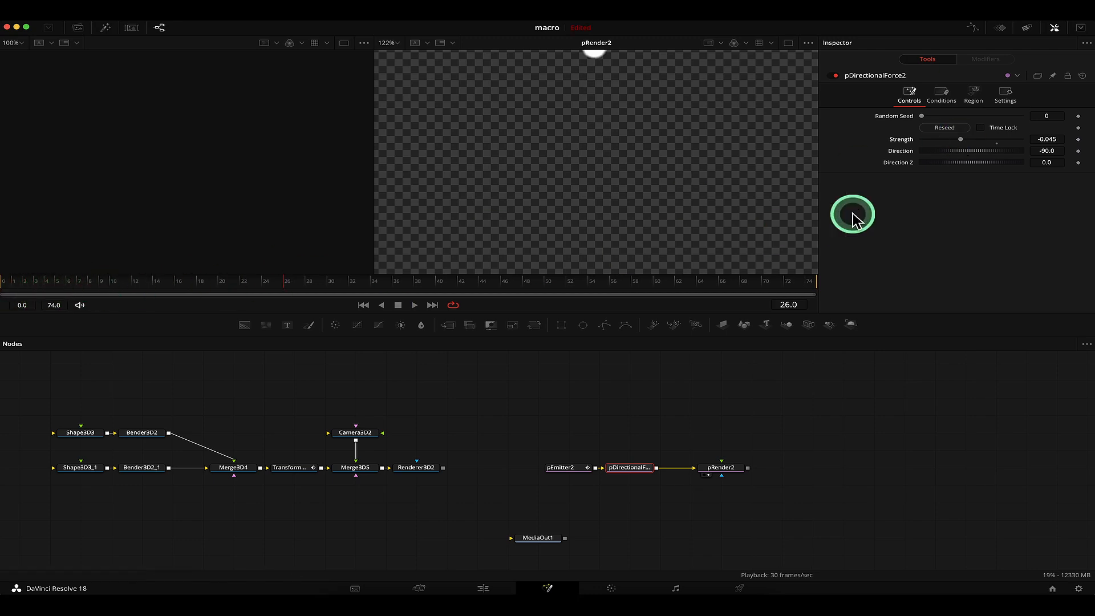
pyautogui.press('space')
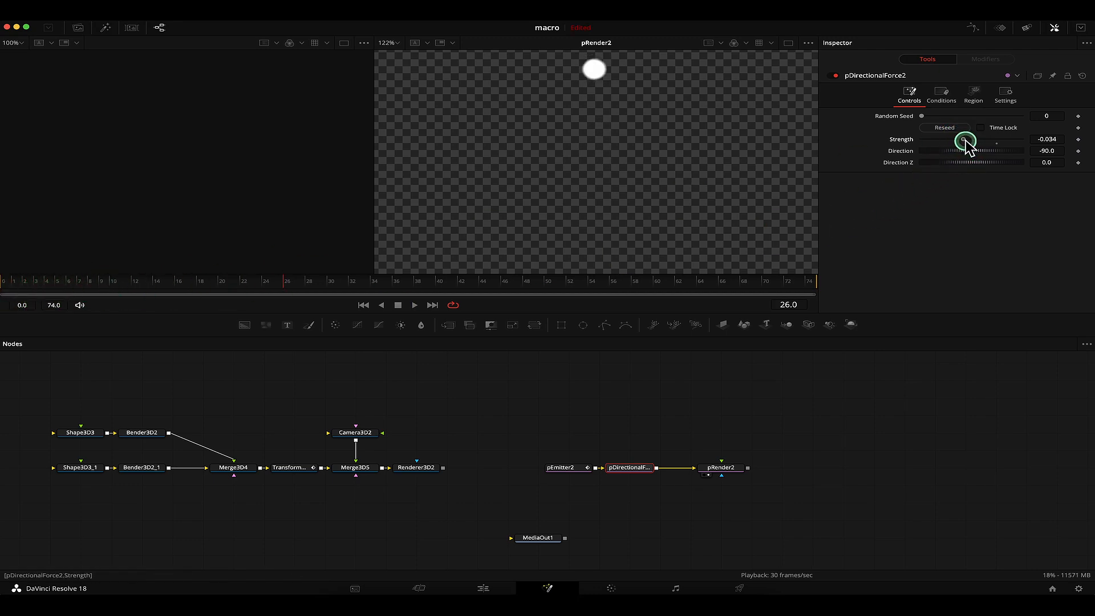
# - Try a directional force strength of -0.028 and replay the motion from the first frame
pyautogui.moveTo(966, 142); pyautogui.dragTo(968, 144)
pyautogui.moveTo(88, 285); pyautogui.dragTo(17, 296)
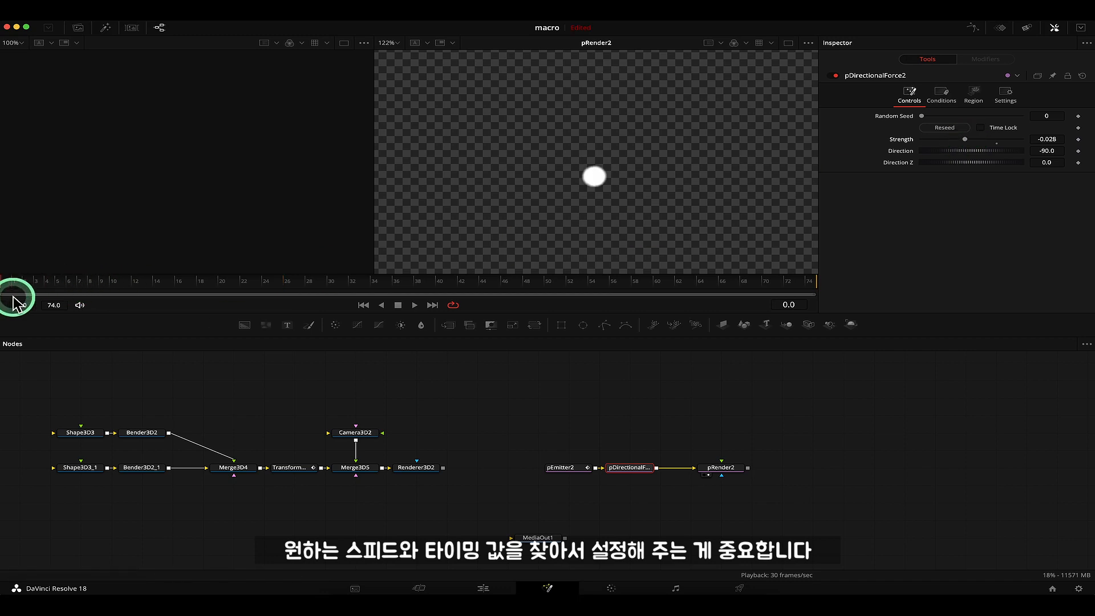
pyautogui.press('space')
pyautogui.press('space')
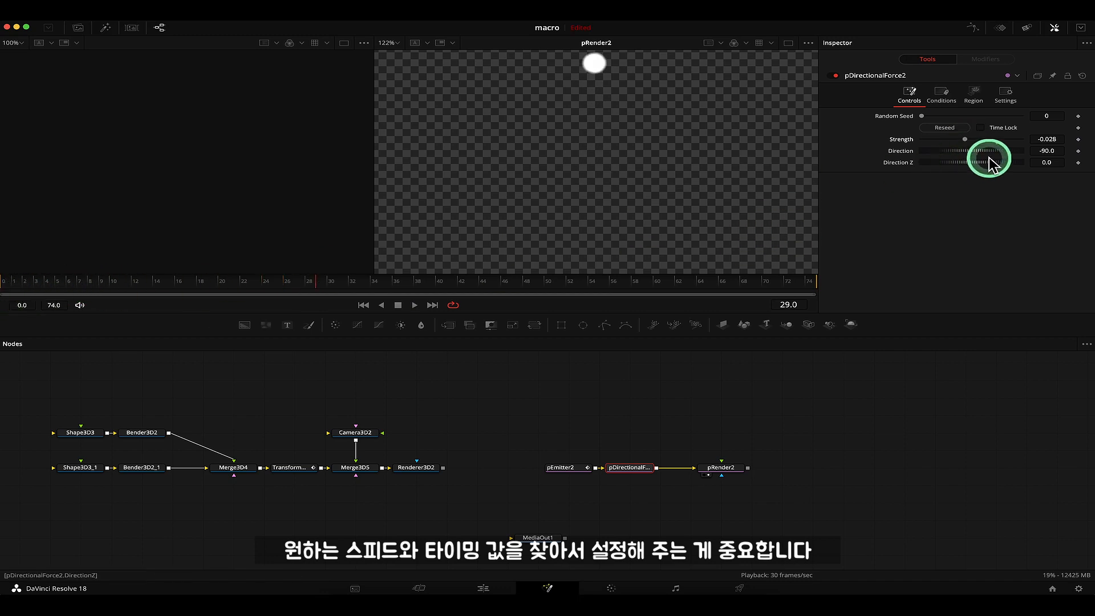
# - Set the directional force's strength to 0.009, previewing the motion at -0.015 along the way
pyautogui.moveTo(967, 141); pyautogui.dragTo(970, 142)
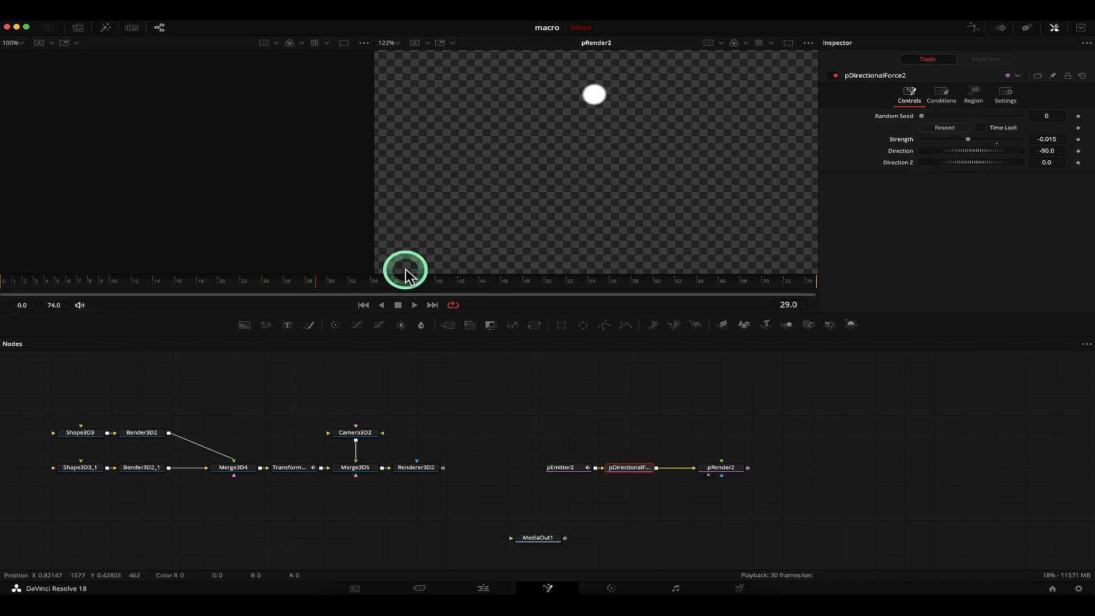
pyautogui.moveTo(50, 286); pyautogui.dragTo(2, 286)
pyautogui.press('space')
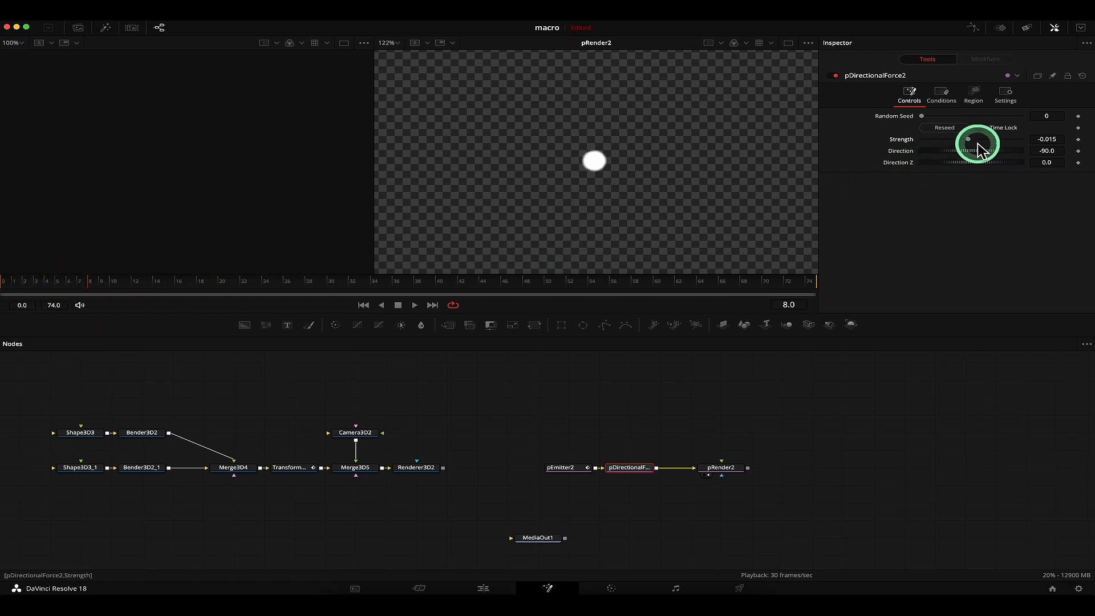
pyautogui.moveTo(973, 141); pyautogui.dragTo(974, 142)
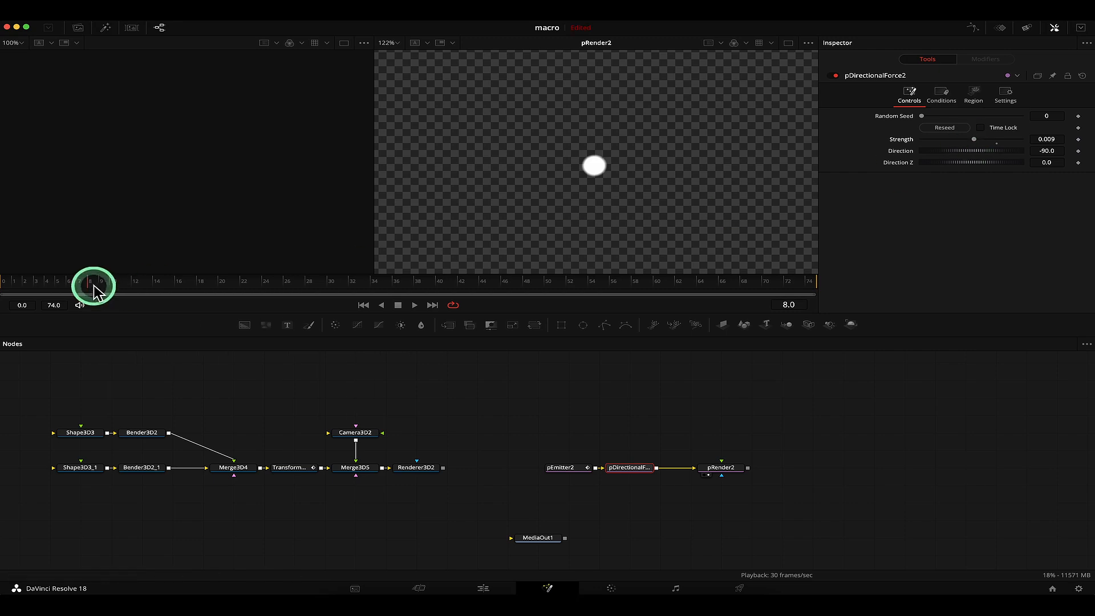
# - Try a directional force strength of 0.0063, previewing the particle's motion before and after the change
pyautogui.moveTo(93, 286); pyautogui.dragTo(29, 287)
pyautogui.press('space')
pyautogui.press('space')
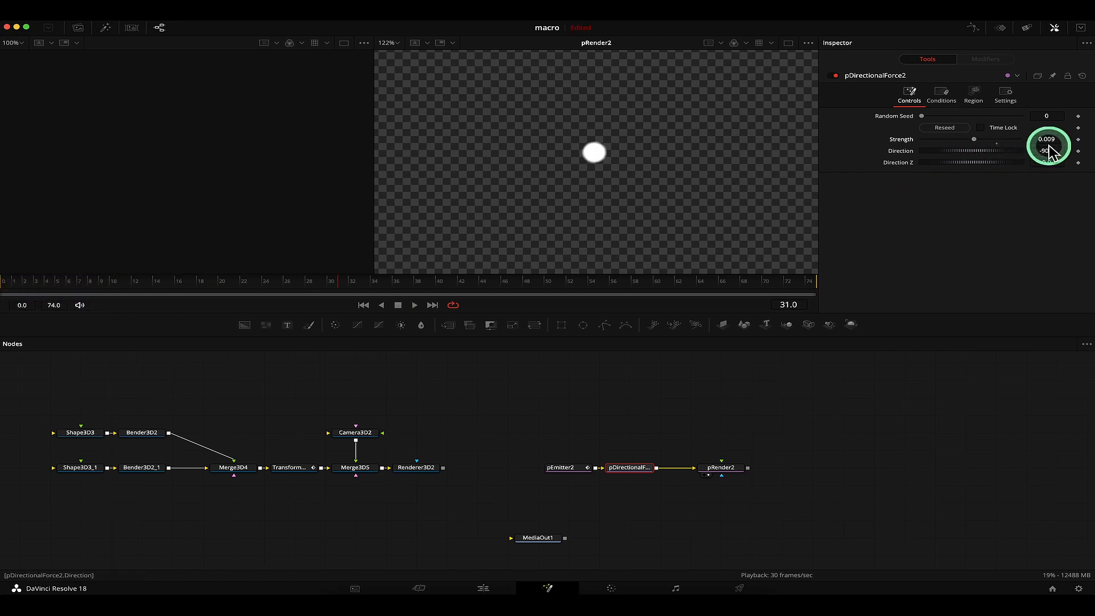
pyautogui.moveTo(1039, 140); pyautogui.dragTo(1033, 140)
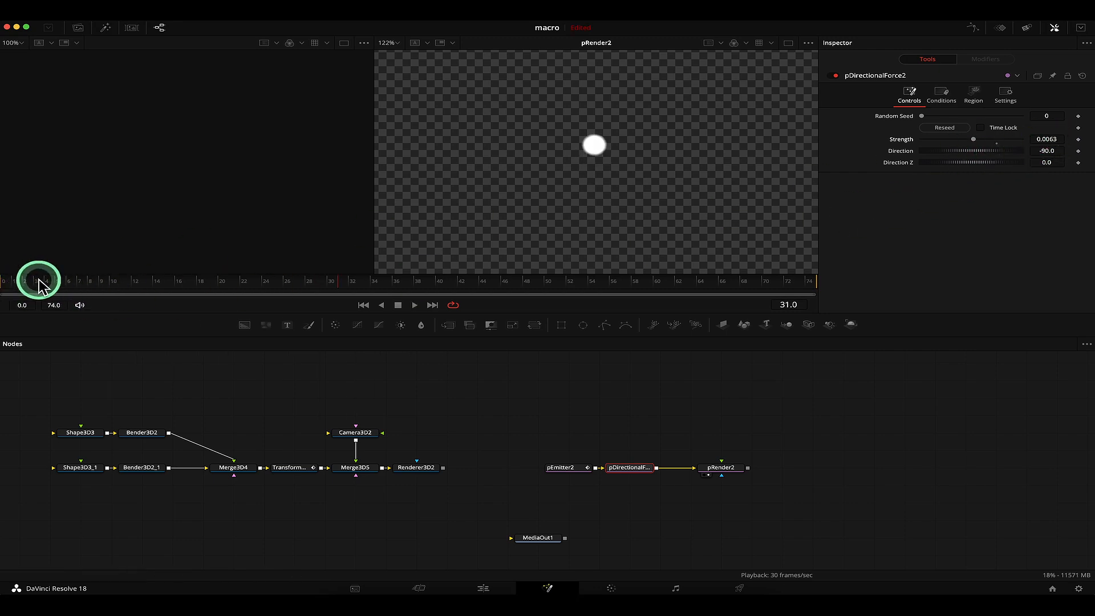
pyautogui.press('space')
pyautogui.moveTo(37, 282)
pyautogui.mouseDown()
pyautogui.moveTo(14, 285)
pyautogui.moveTo(36, 299)
pyautogui.mouseUp()
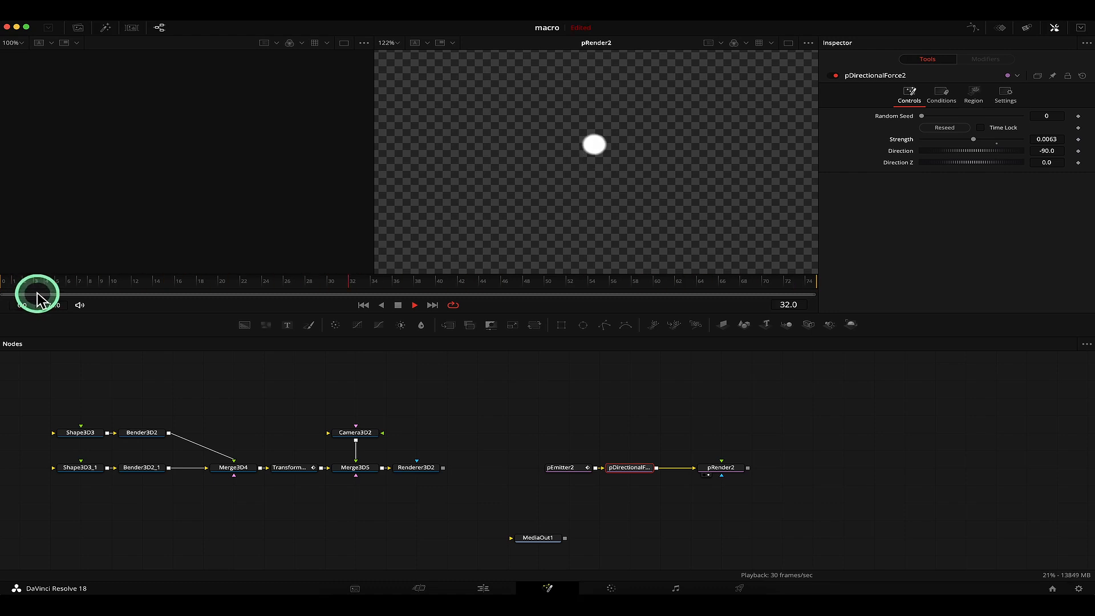
pyautogui.press('space')
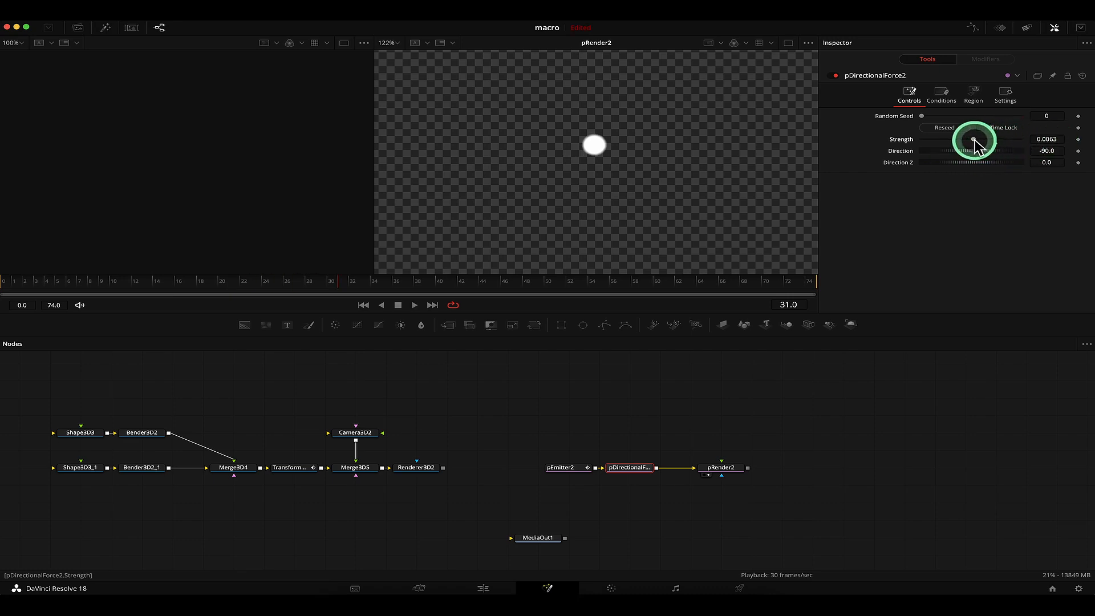
# - Try a directional force strength of 0.017 and preview the motion from the first frame
pyautogui.moveTo(976, 139); pyautogui.dragTo(977, 140)
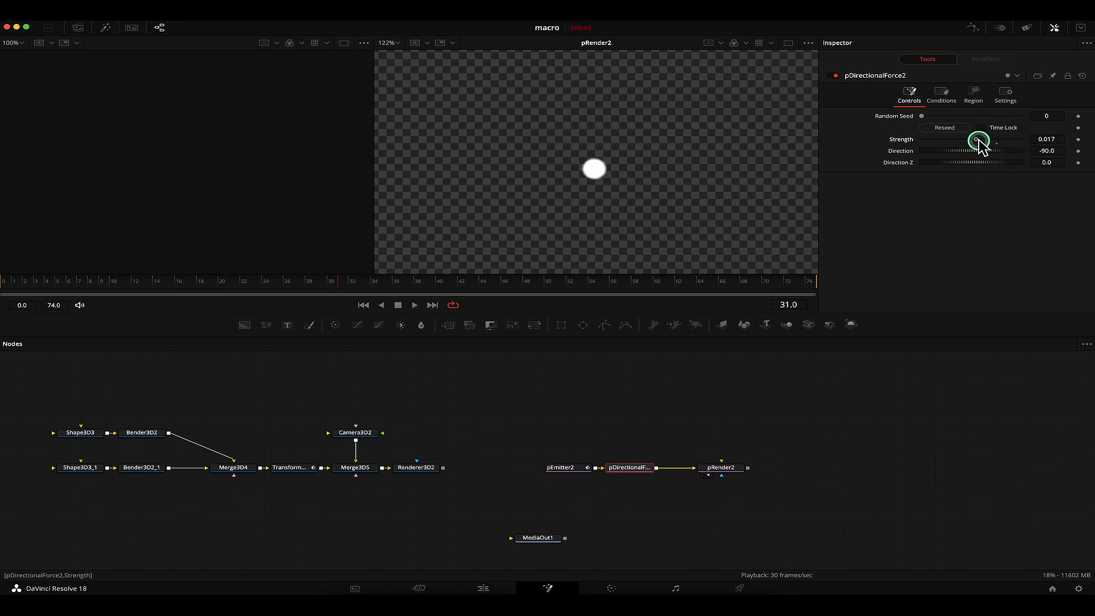
pyautogui.click(5, 283)
pyautogui.press('space')
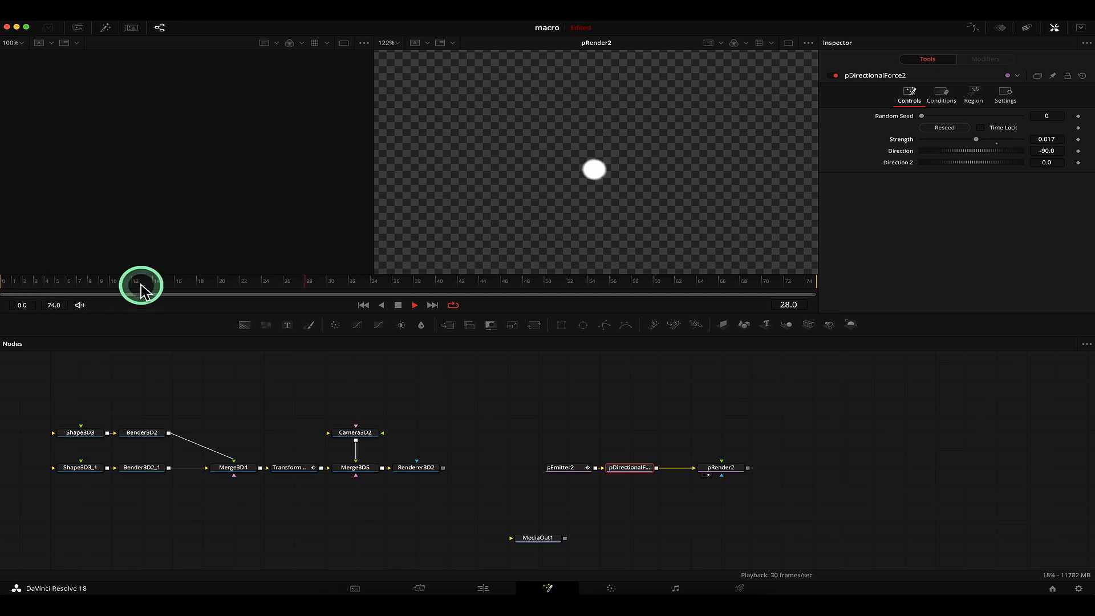
pyautogui.press('space')
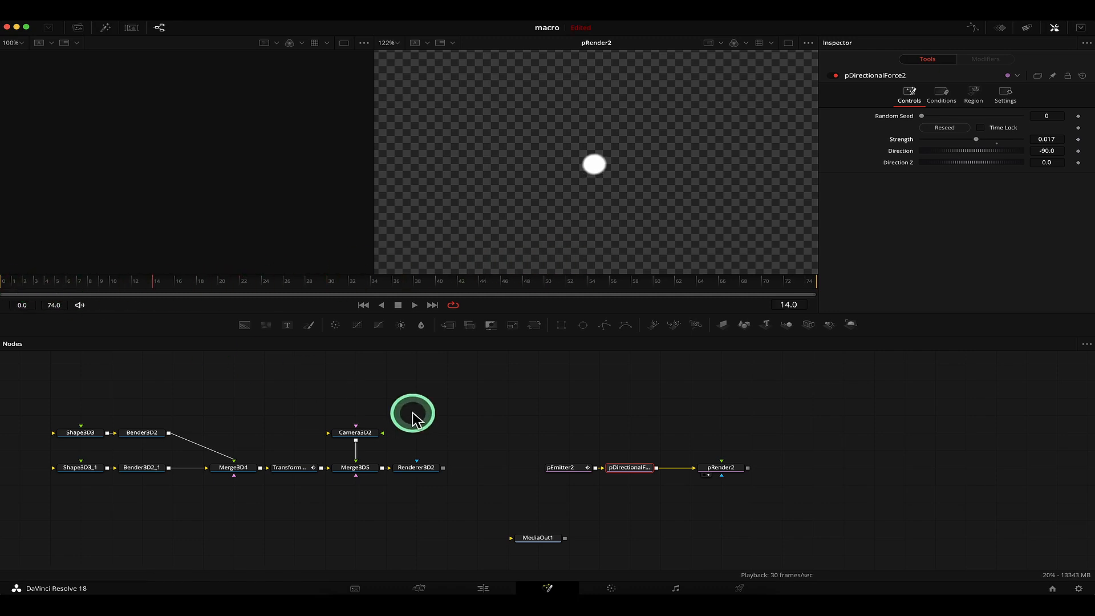
# - Set pEmitter2's velocity to 0.154, previewing the motion at 0.105 along the way
pyautogui.click(565, 468)
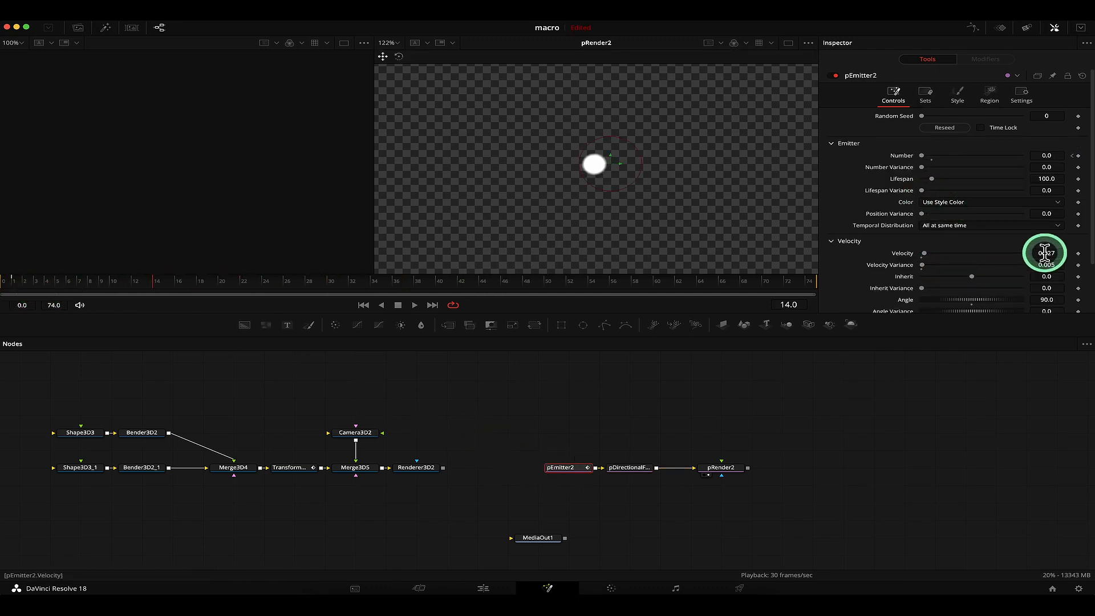
pyautogui.moveTo(1038, 253); pyautogui.dragTo(1083, 251)
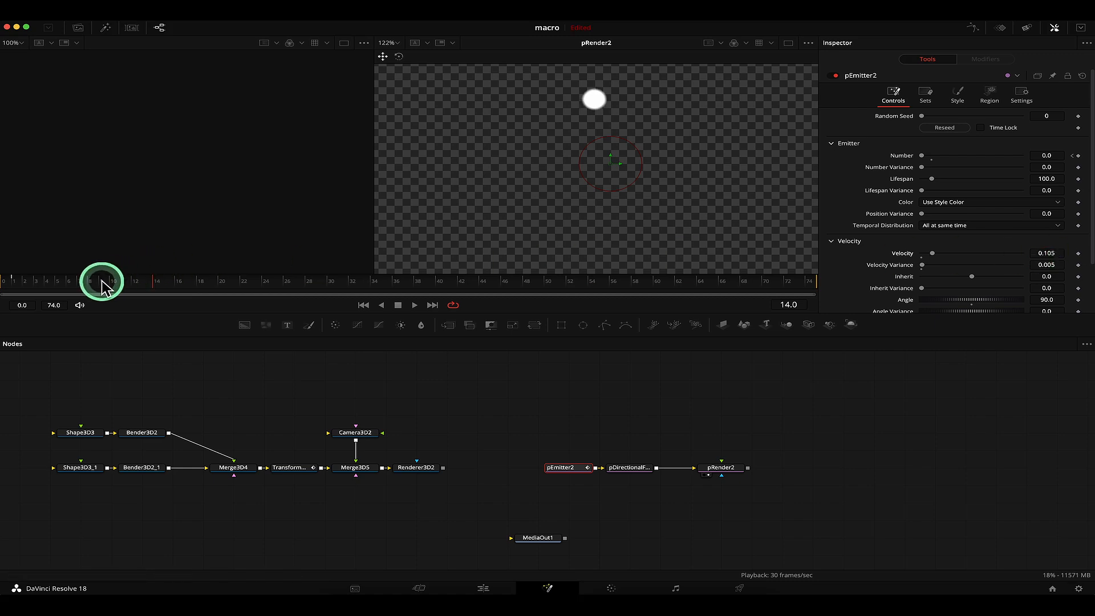
pyautogui.press('space')
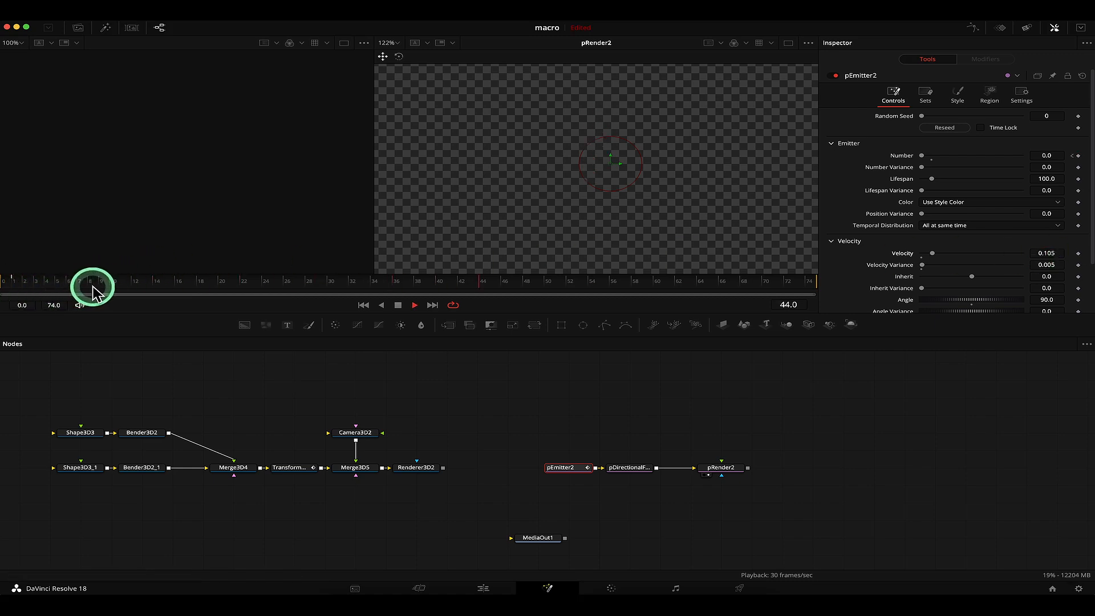
pyautogui.click(12, 285)
pyautogui.click(120, 285)
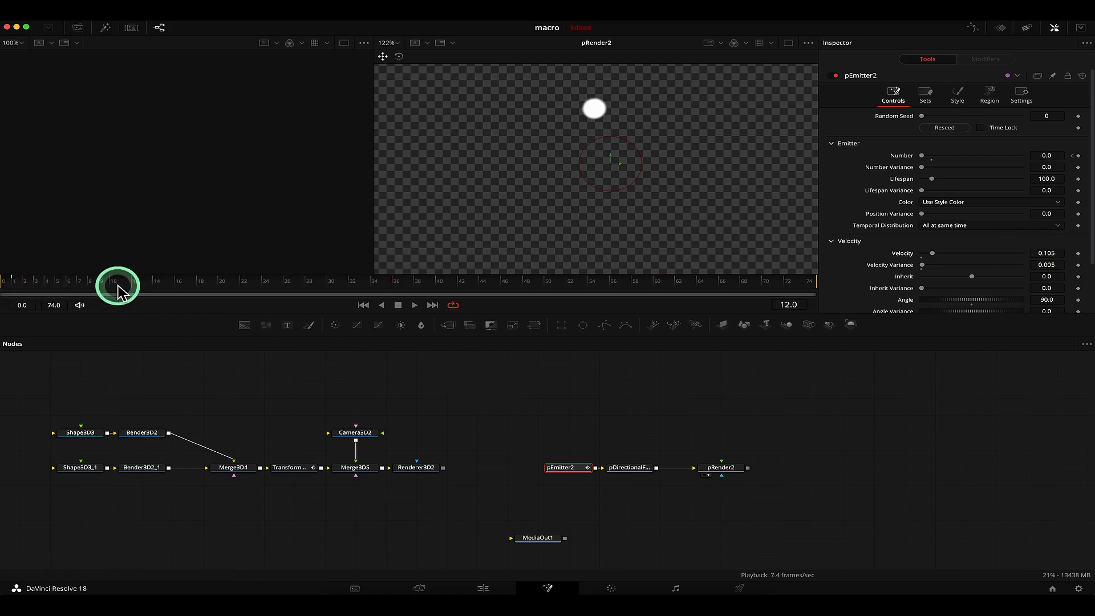
pyautogui.moveTo(1035, 254); pyautogui.dragTo(1075, 253)
pyautogui.moveTo(67, 280); pyautogui.dragTo(120, 288)
# - Set the directional force's strength to 0.0629, previewing the motion at 0.06 along the way
pyautogui.click(609, 467)
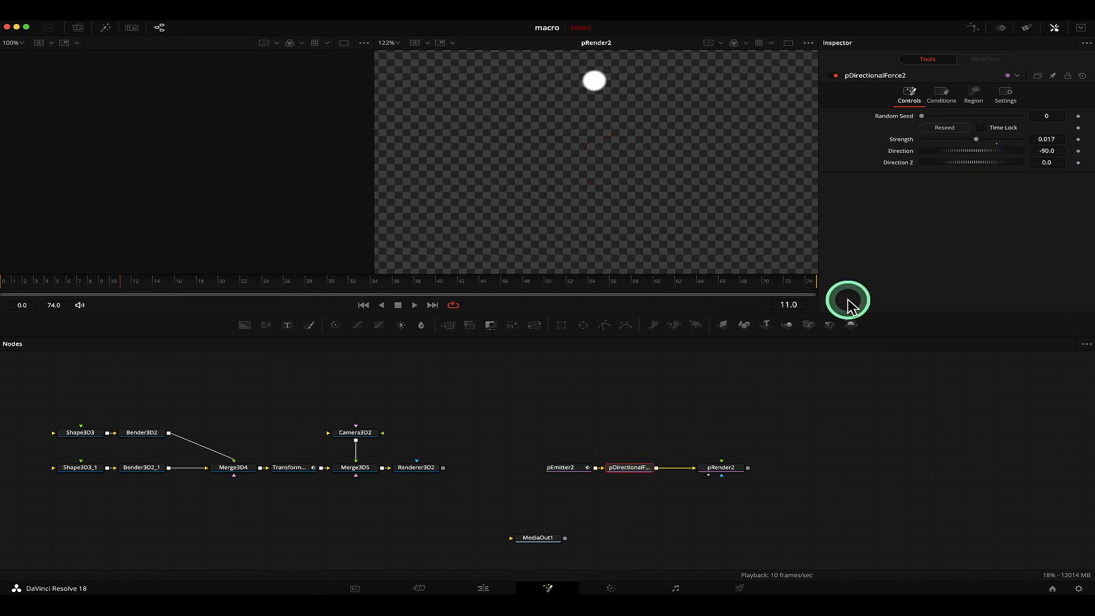
pyautogui.moveTo(976, 140); pyautogui.dragTo(987, 141)
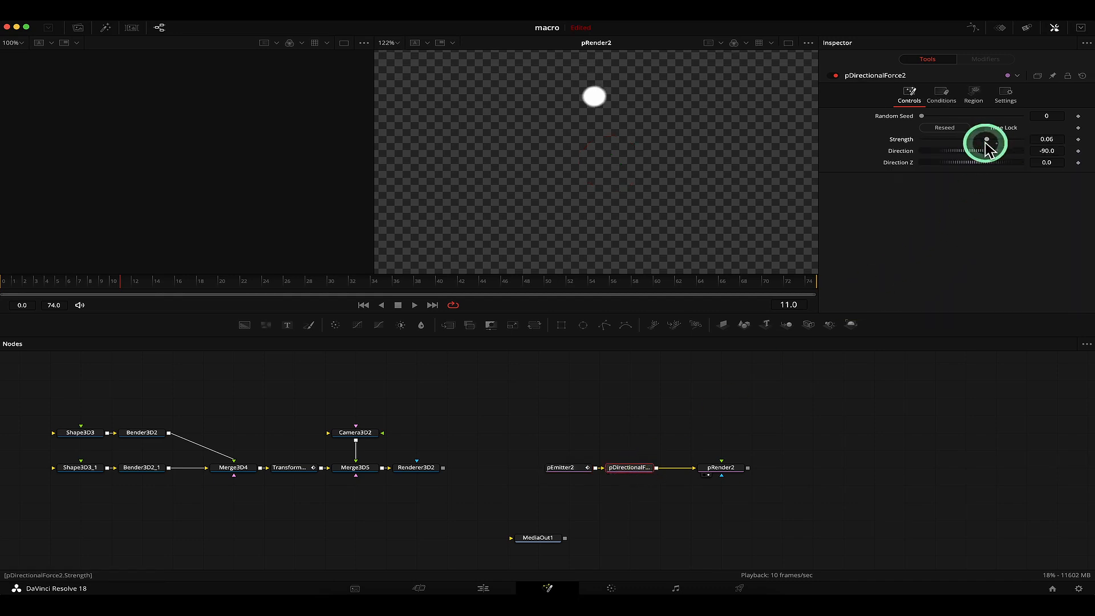
pyautogui.moveTo(210, 286); pyautogui.dragTo(5, 289)
pyautogui.press('space')
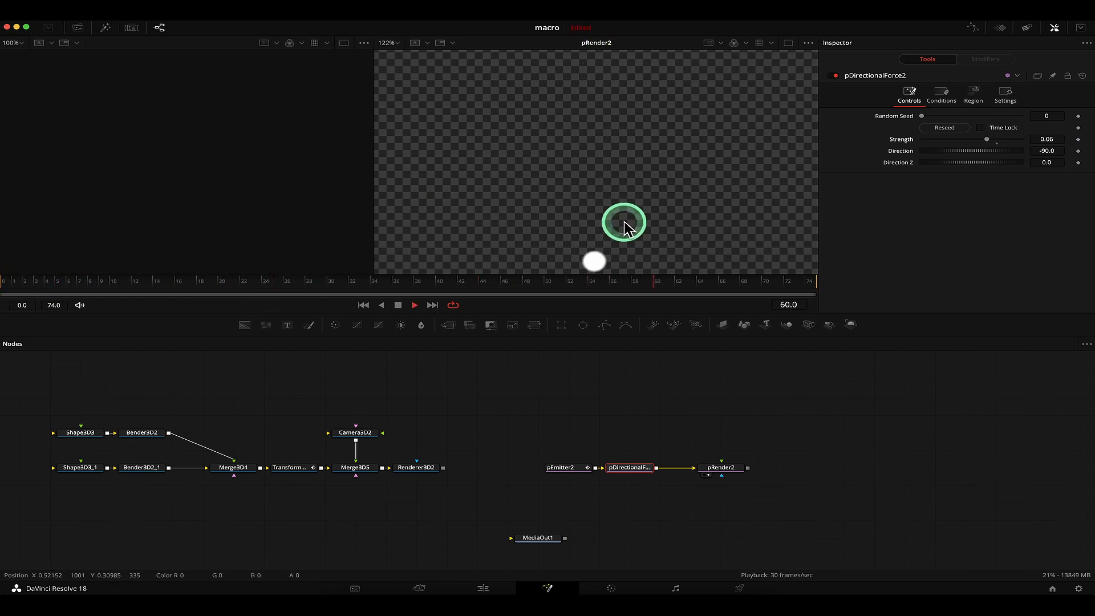
pyautogui.press('space')
pyautogui.moveTo(108, 280); pyautogui.dragTo(3, 289)
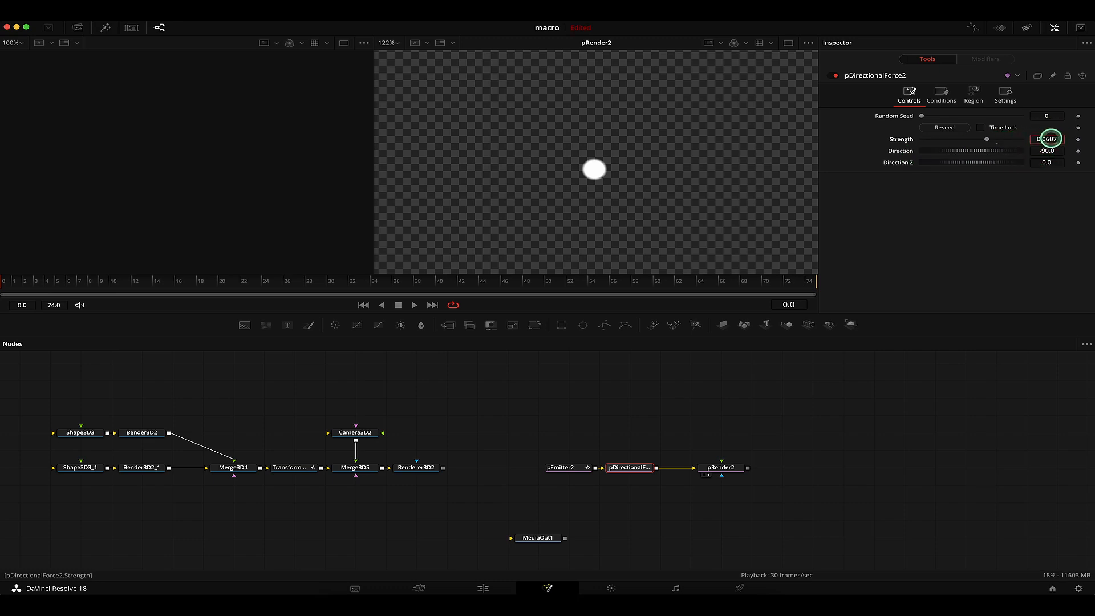
pyautogui.press('space')
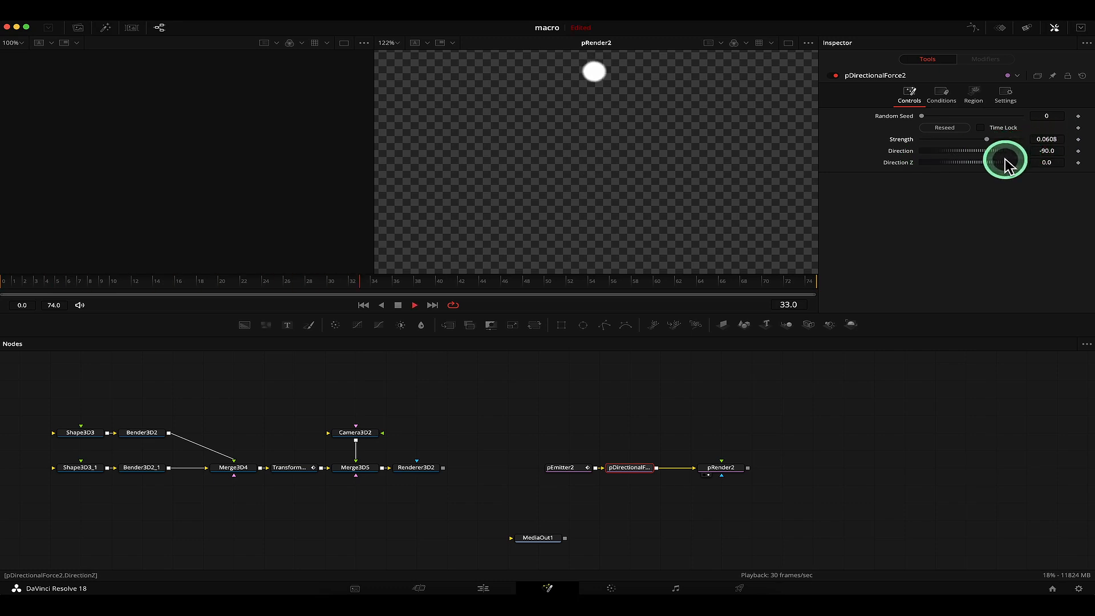
pyautogui.press('space')
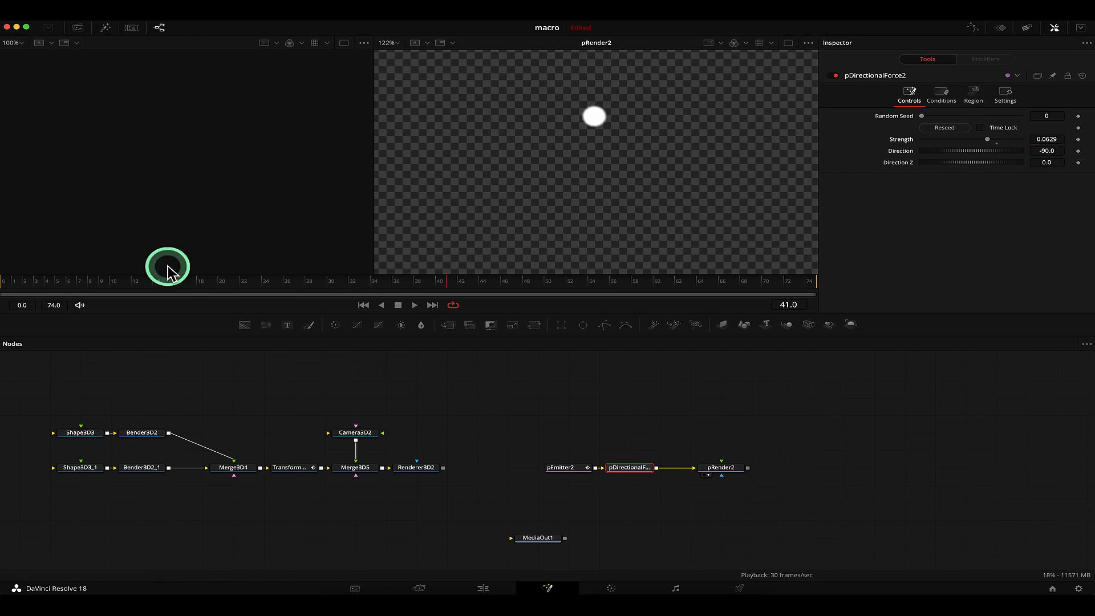
pyautogui.press('space')
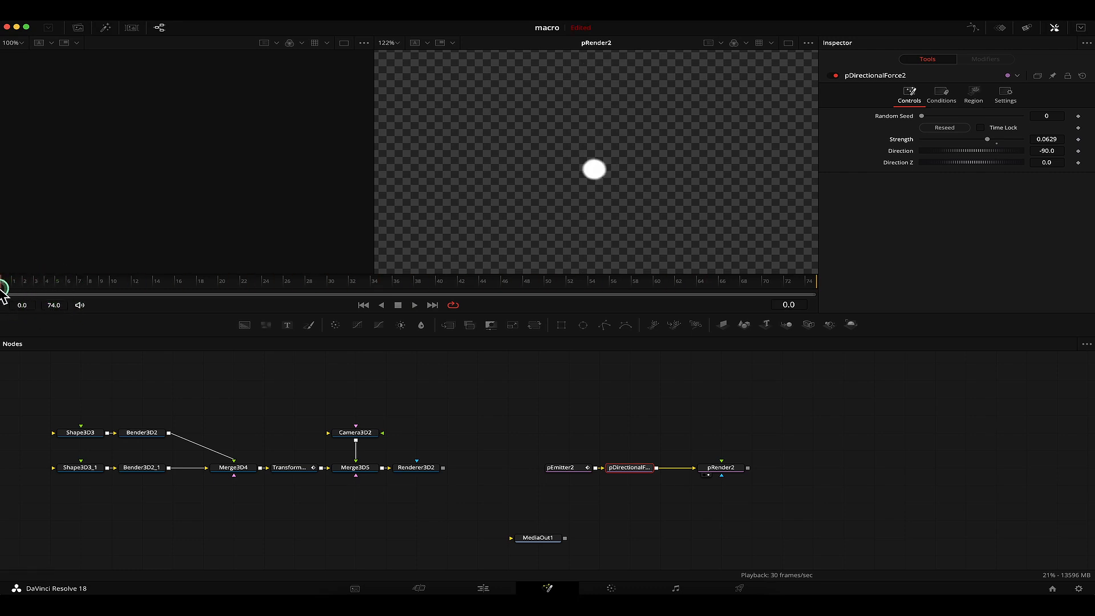
pyautogui.press('space')
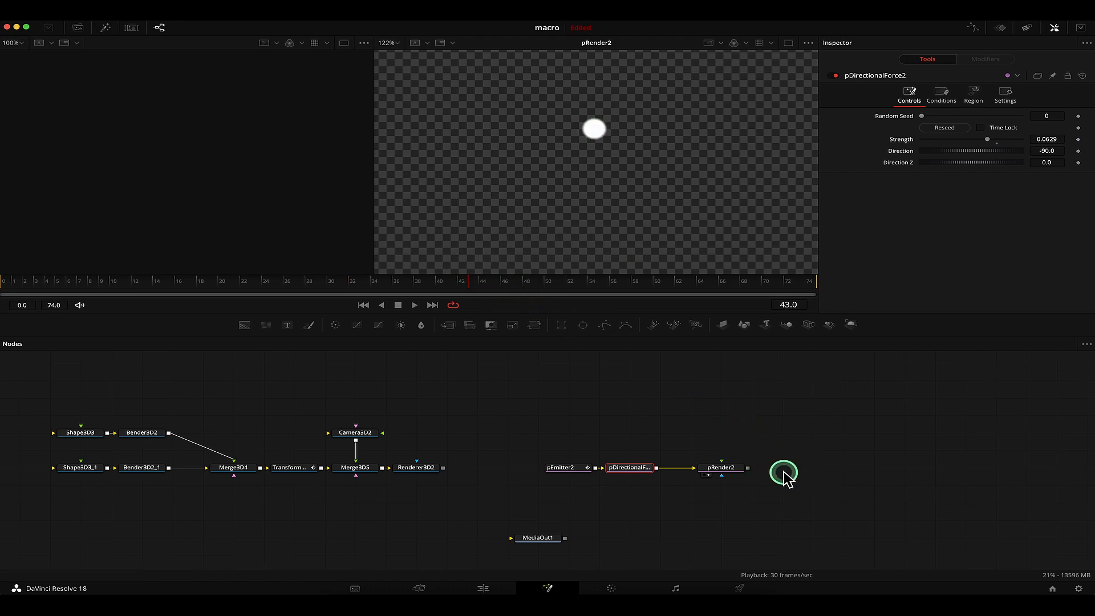
# - Move pEmitter2 and the directional force node closer to pRender2, and set the emitter's style to Bitmap
pyautogui.keyDown('ctrl'); pyautogui.click(579, 467); pyautogui.keyUp('ctrl')
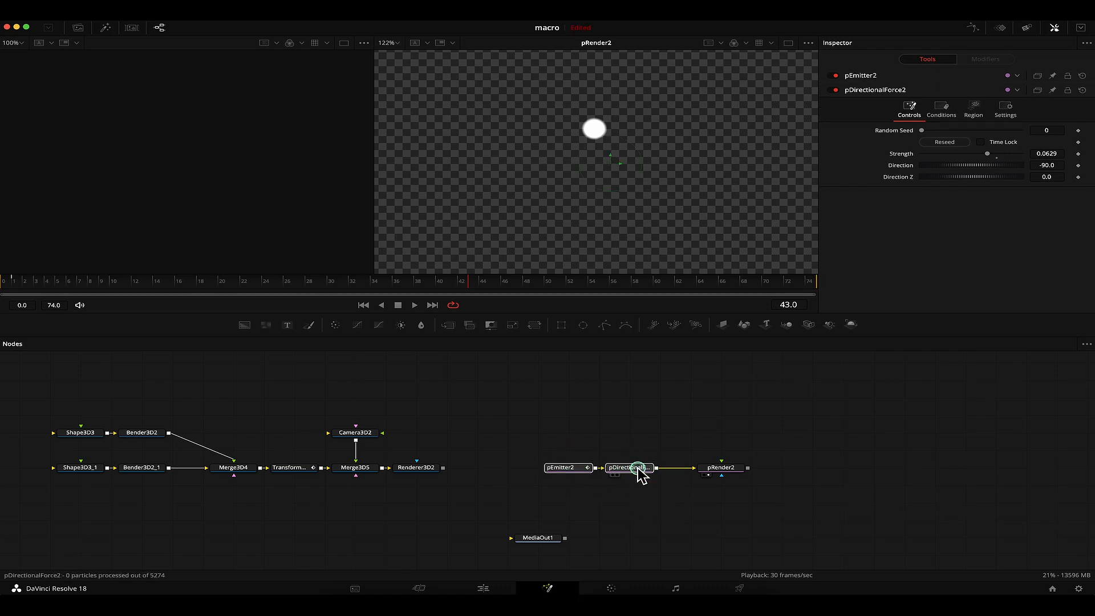
pyautogui.moveTo(641, 468); pyautogui.dragTo(671, 469)
pyautogui.click(606, 468)
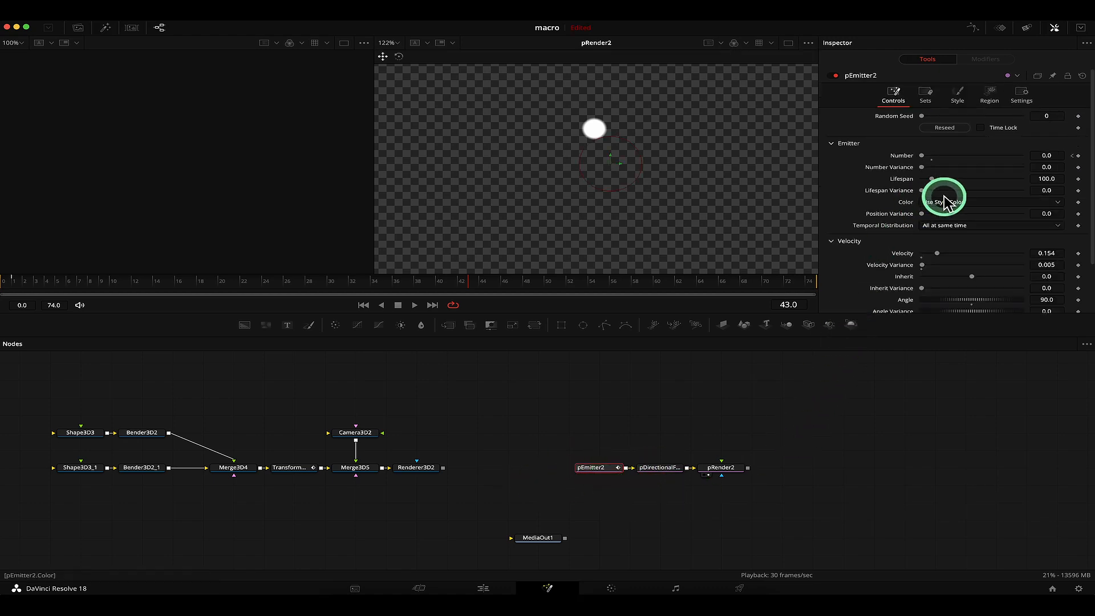
pyautogui.click(958, 95)
pyautogui.click(968, 126)
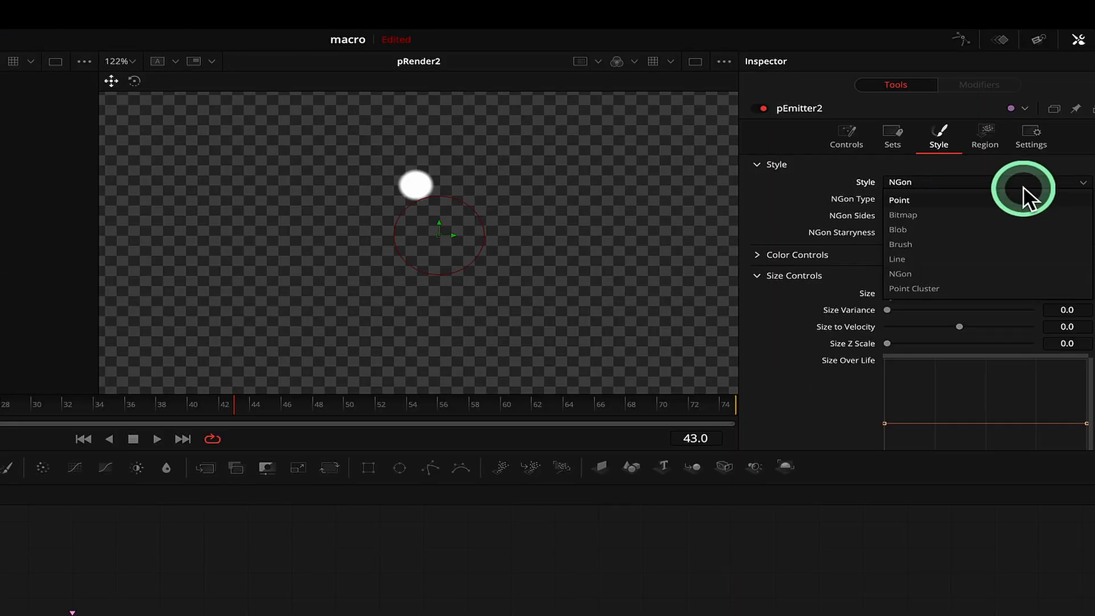
pyautogui.click(990, 212)
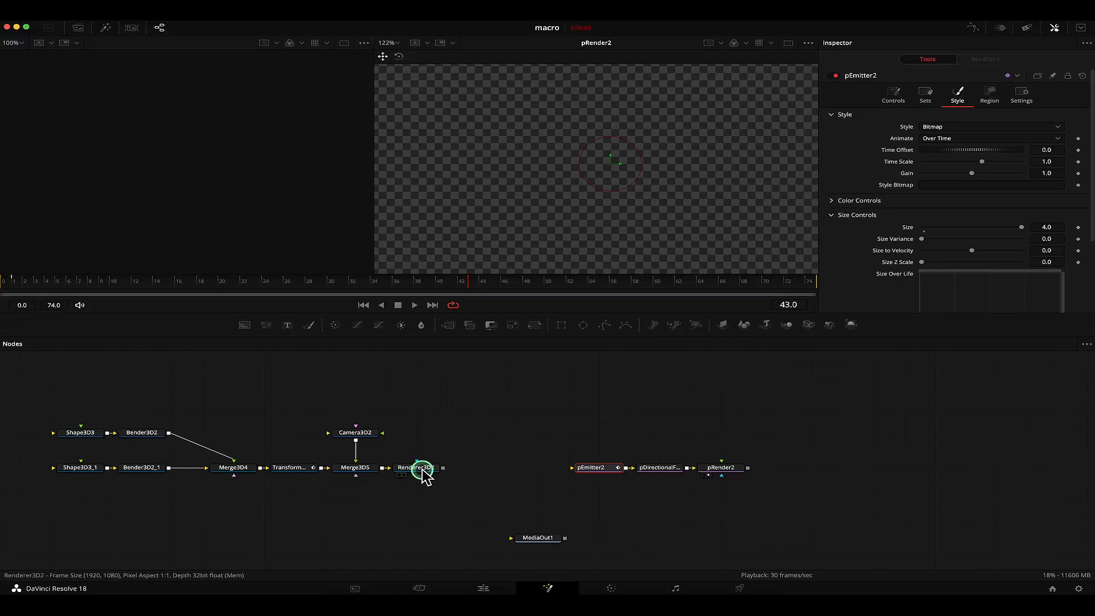
# - Show Renderer3D2 in the empty viewer and connect its output to pEmitter2 as the style bitmap
pyautogui.moveTo(425, 476); pyautogui.dragTo(412, 251)
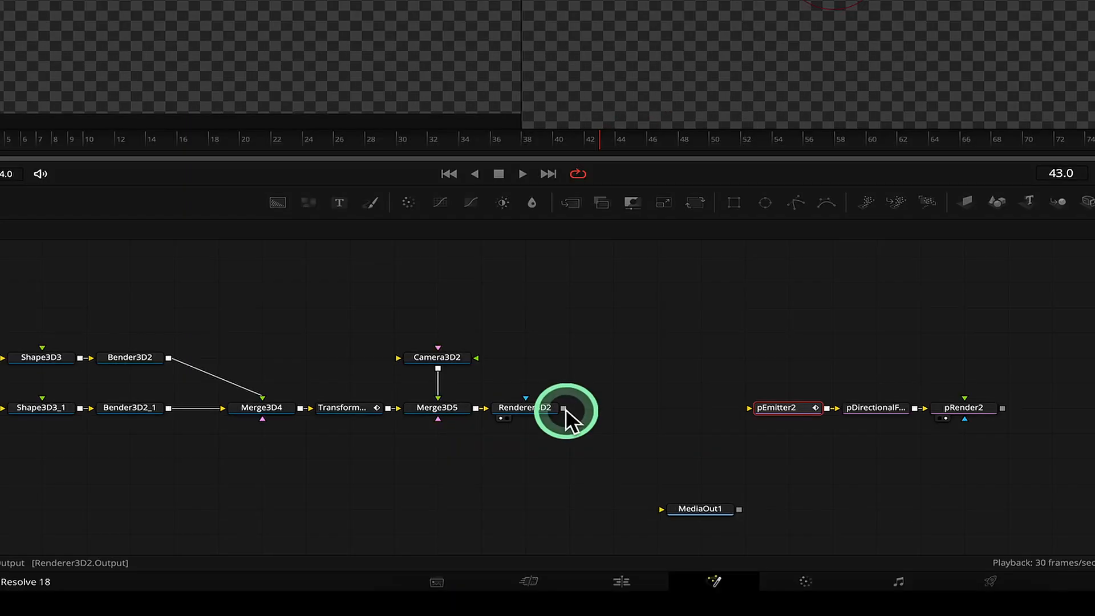
pyautogui.moveTo(444, 468); pyautogui.dragTo(475, 474)
pyautogui.moveTo(609, 417); pyautogui.dragTo(755, 414)
# - Return to frame 0 and reduce the emitter's bitmap particle size to 0.2306
pyautogui.scroll(-5, 835, 27)
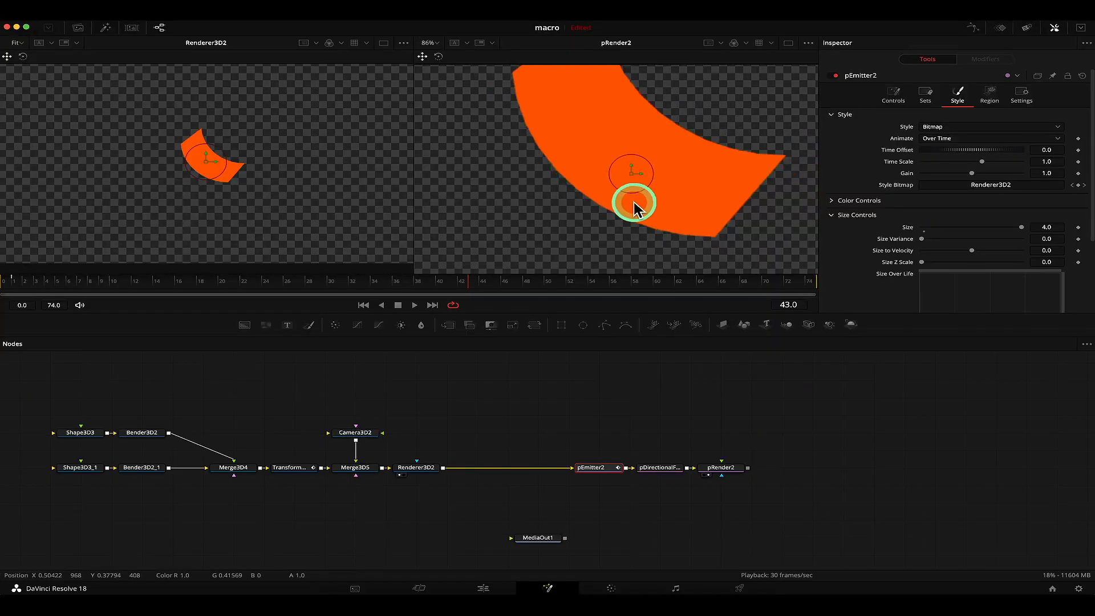
pyautogui.scroll(2, 843, 29)
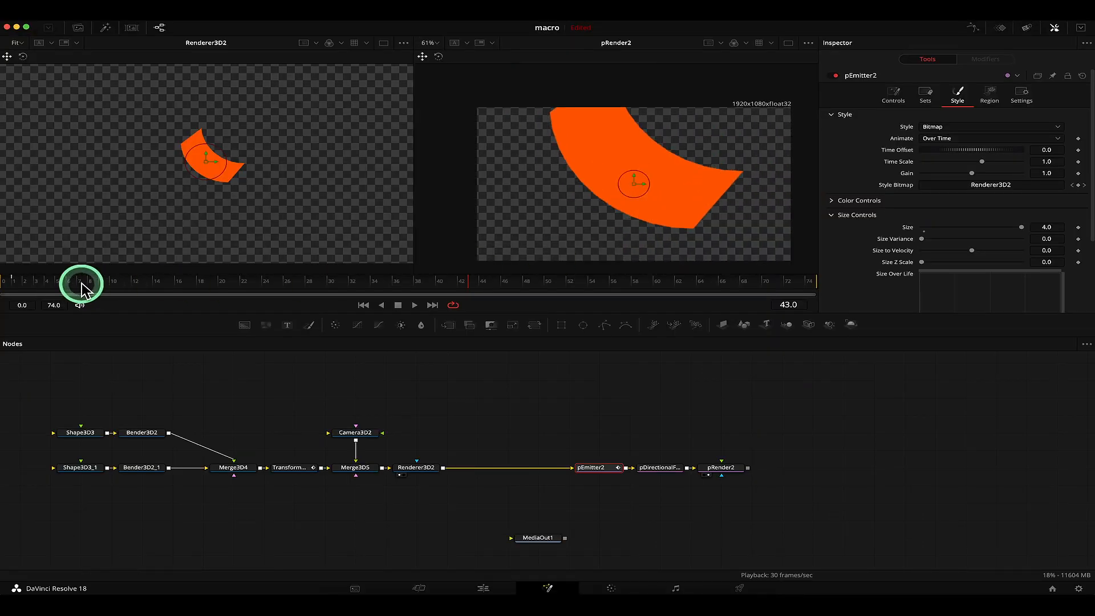
pyautogui.moveTo(81, 288); pyautogui.dragTo(5, 286)
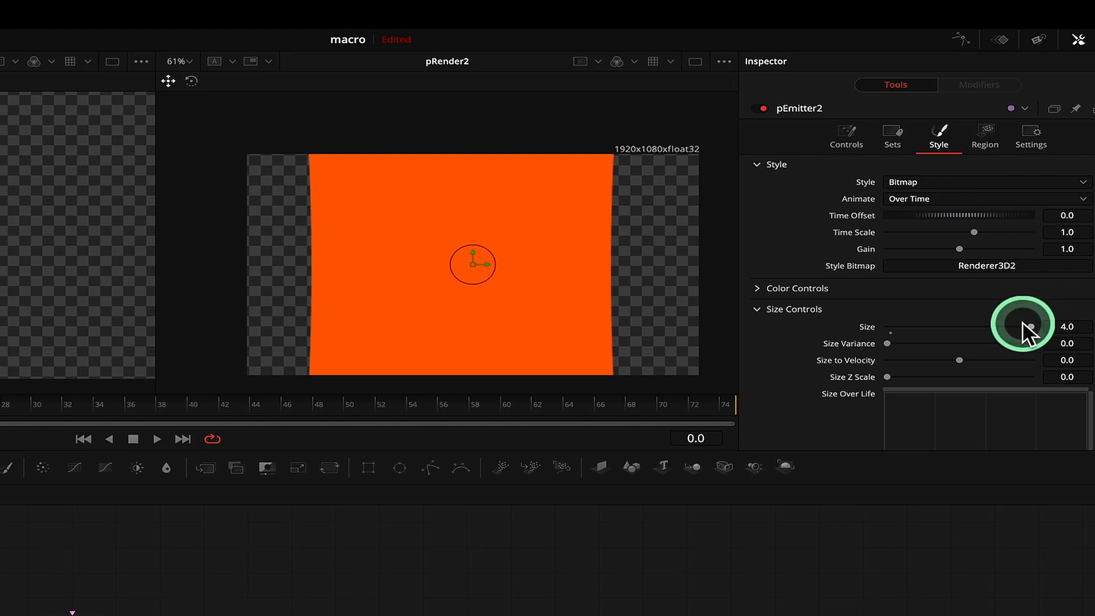
pyautogui.moveTo(1024, 324); pyautogui.dragTo(899, 336)
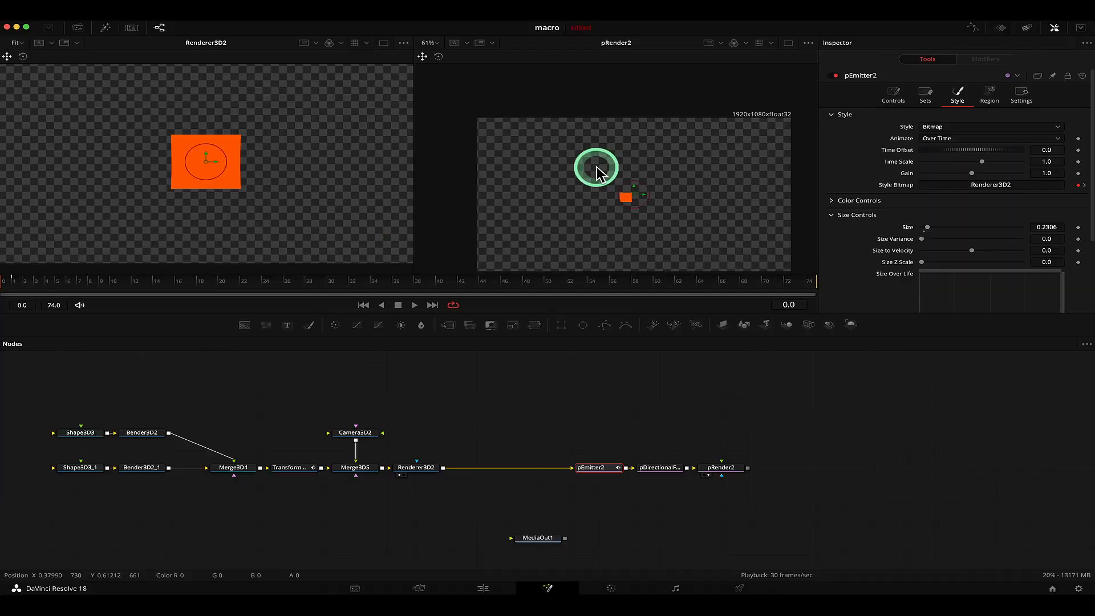
# - Switch to a single viewer showing pRender2 and enlarge the viewer area above the node graph
pyautogui.scroll(1, 485, 242)
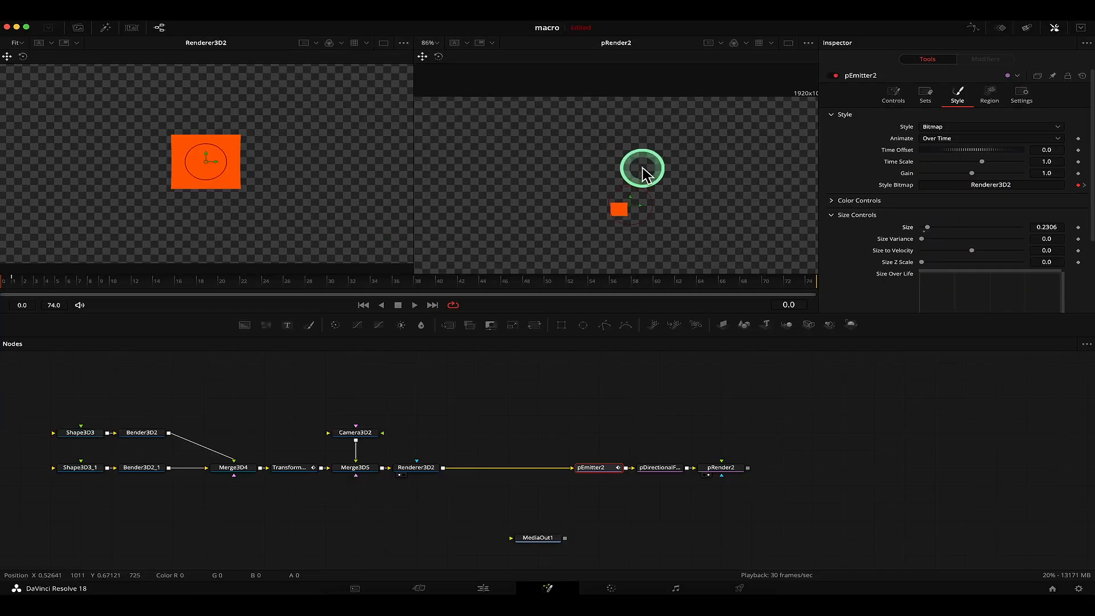
pyautogui.click(788, 44)
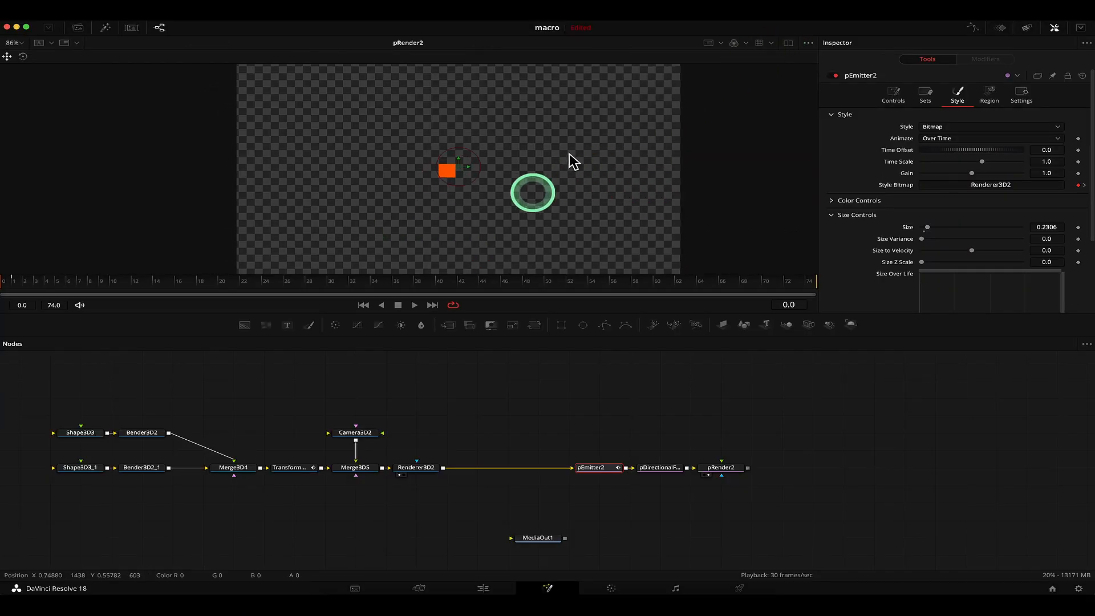
pyautogui.moveTo(543, 311); pyautogui.dragTo(543, 335)
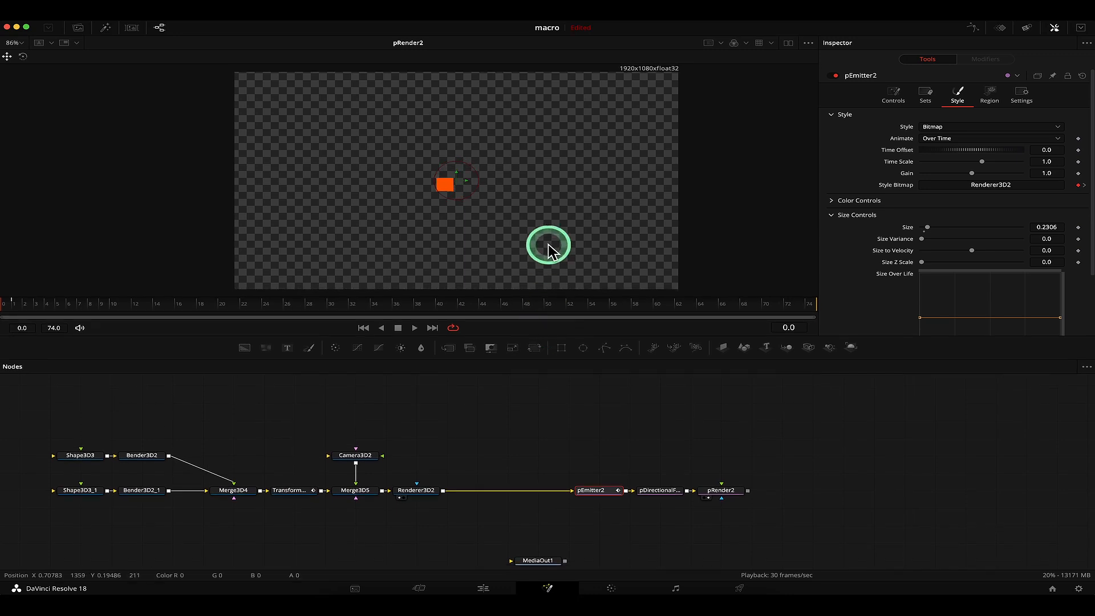
# - Play the confetti piece's motion from the start several times to check its flight and rotation
pyautogui.click(17, 305)
pyautogui.press('space')
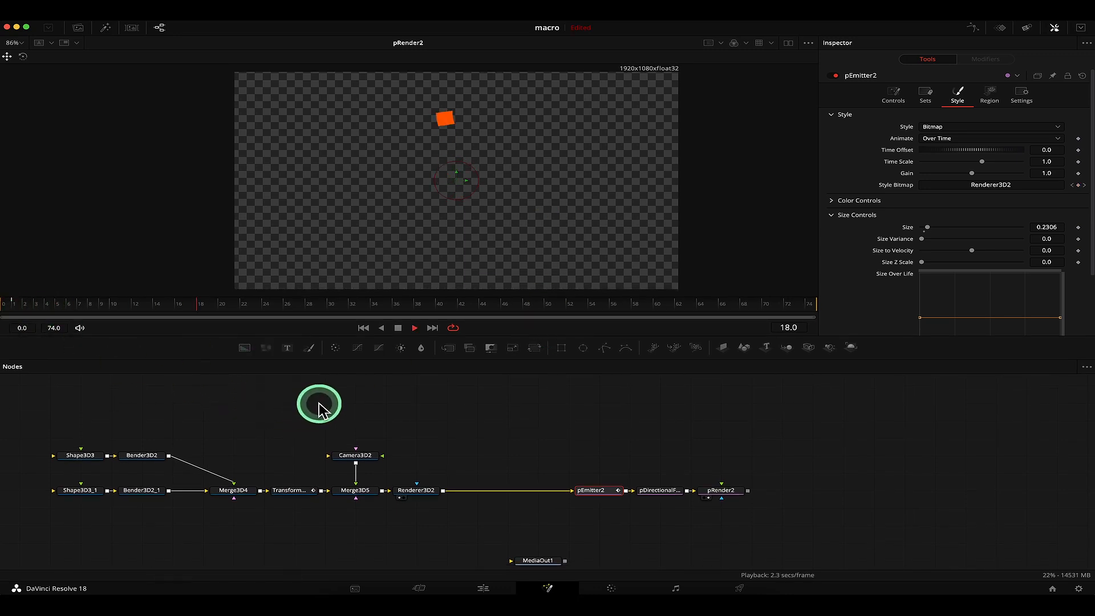
pyautogui.click(9, 308)
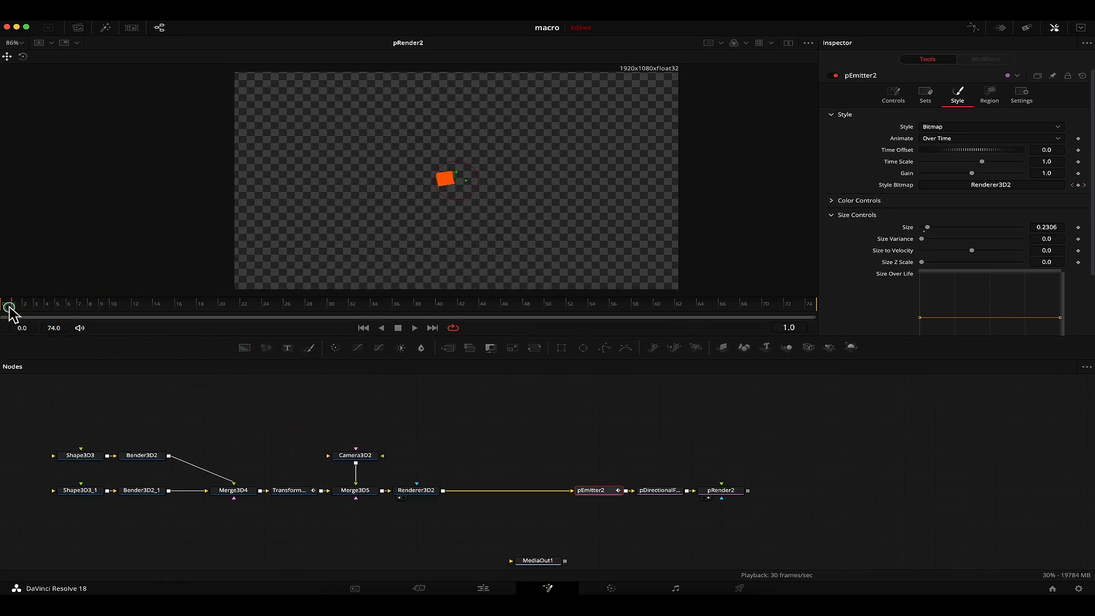
pyautogui.press('space')
pyautogui.press('space')
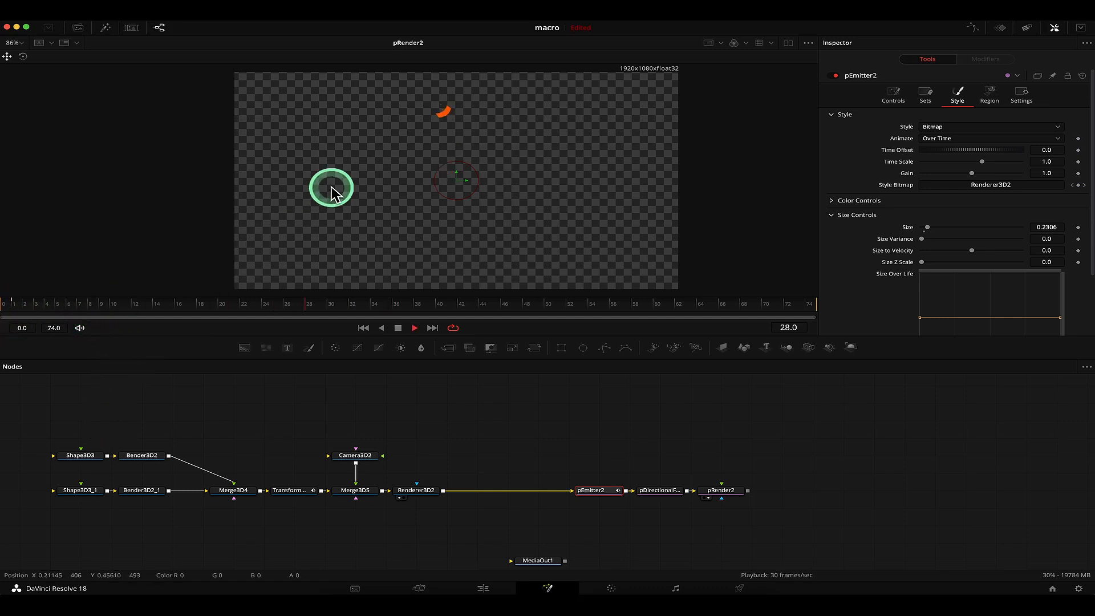
pyautogui.click(59, 304)
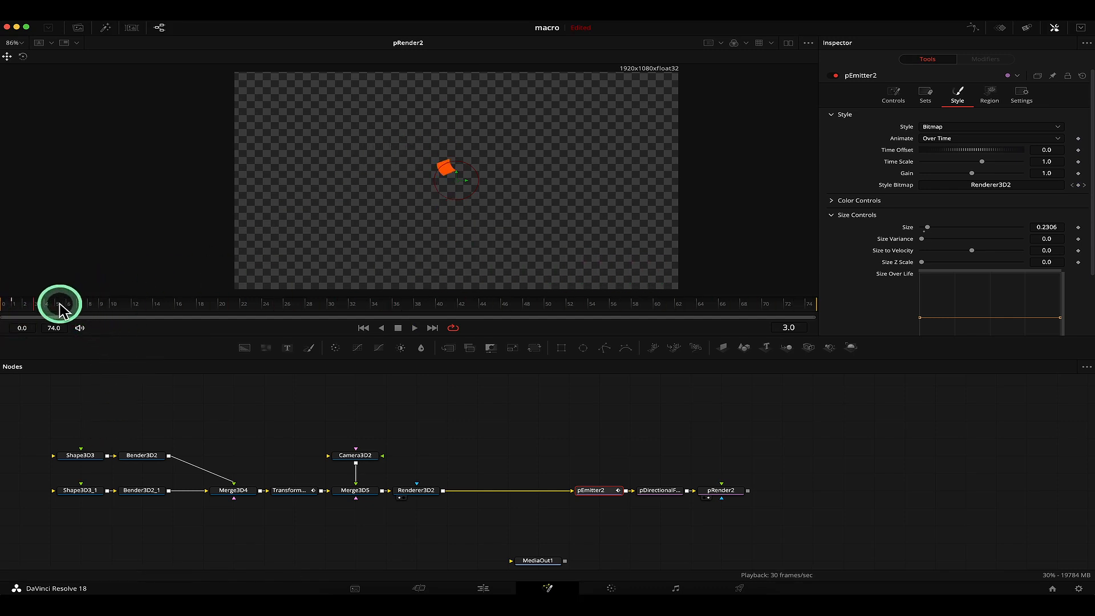
# - Replay the single confetti piece's flight across the timeline and return to frame 0
pyautogui.press('space')
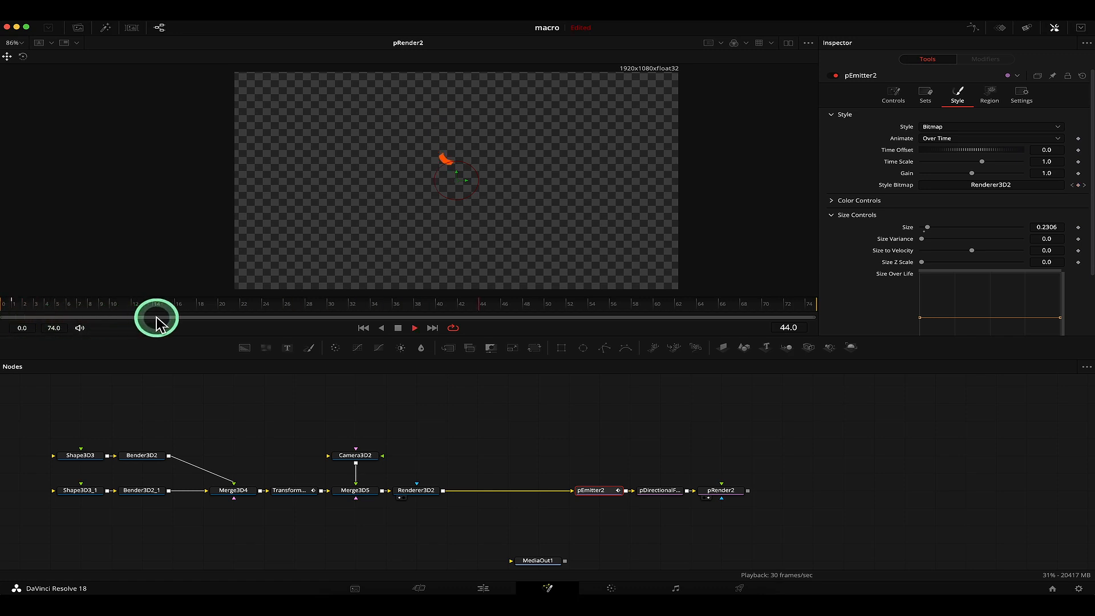
pyautogui.press('space')
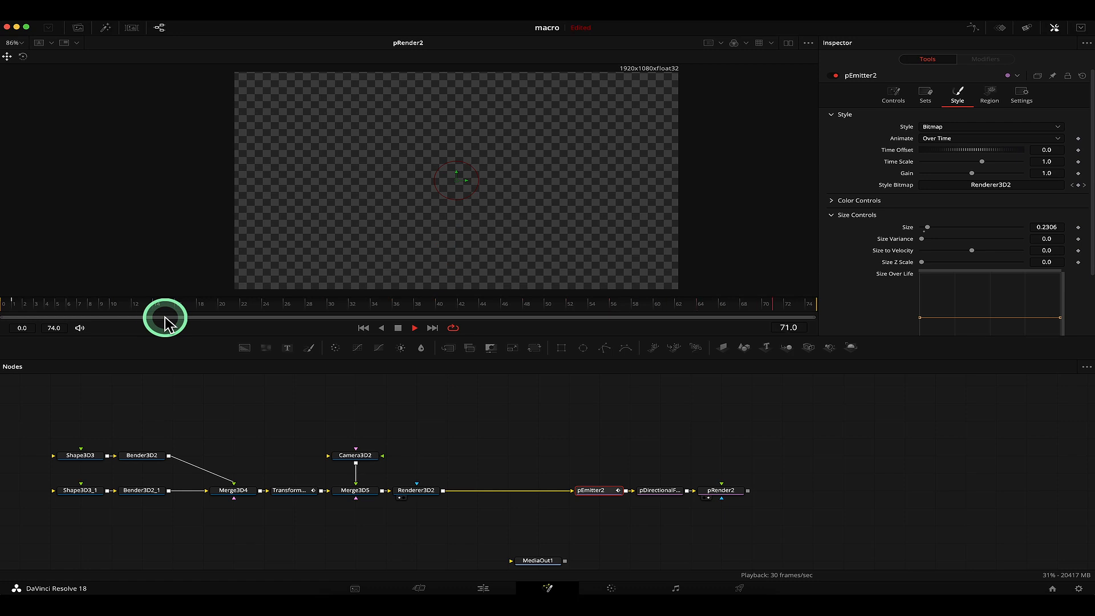
pyautogui.press('space')
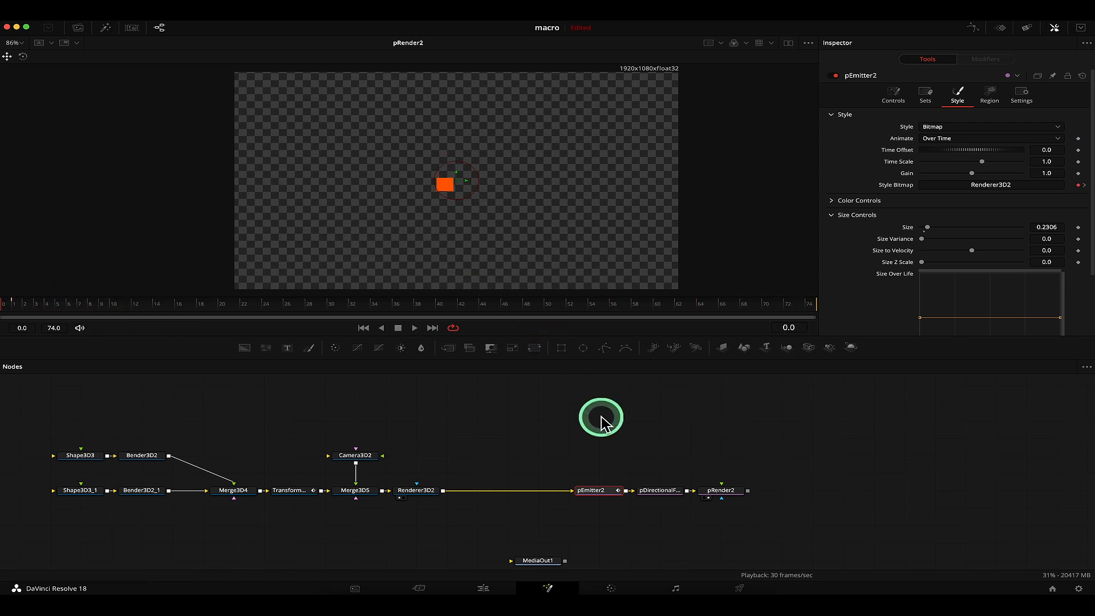
# - Set pEmitter2's particle number to 17.6 at frame 0 and play the burst
pyautogui.click(899, 106)
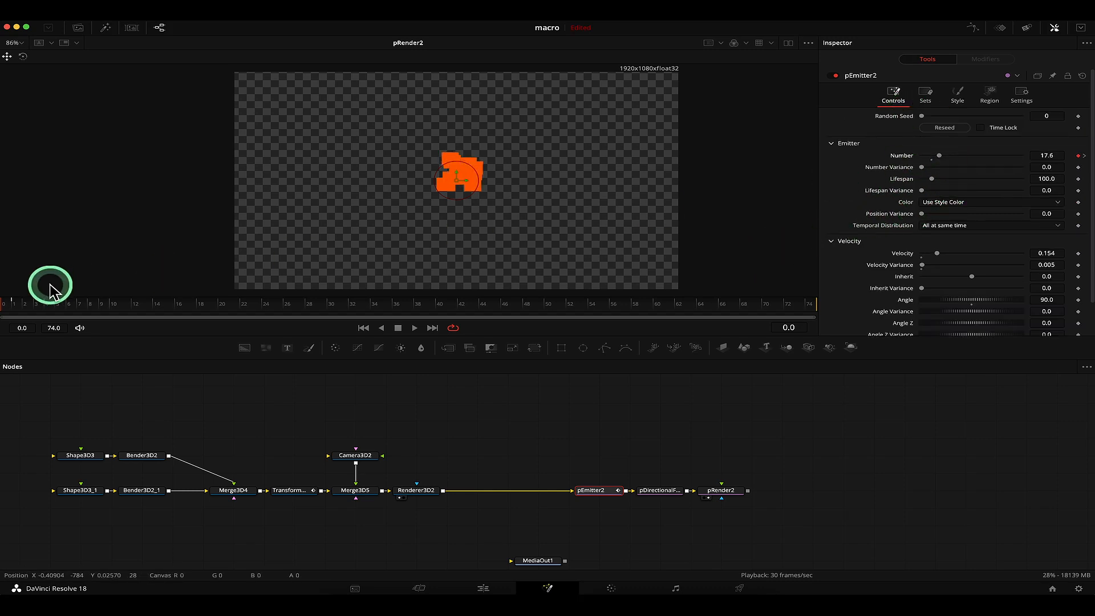
pyautogui.press('space')
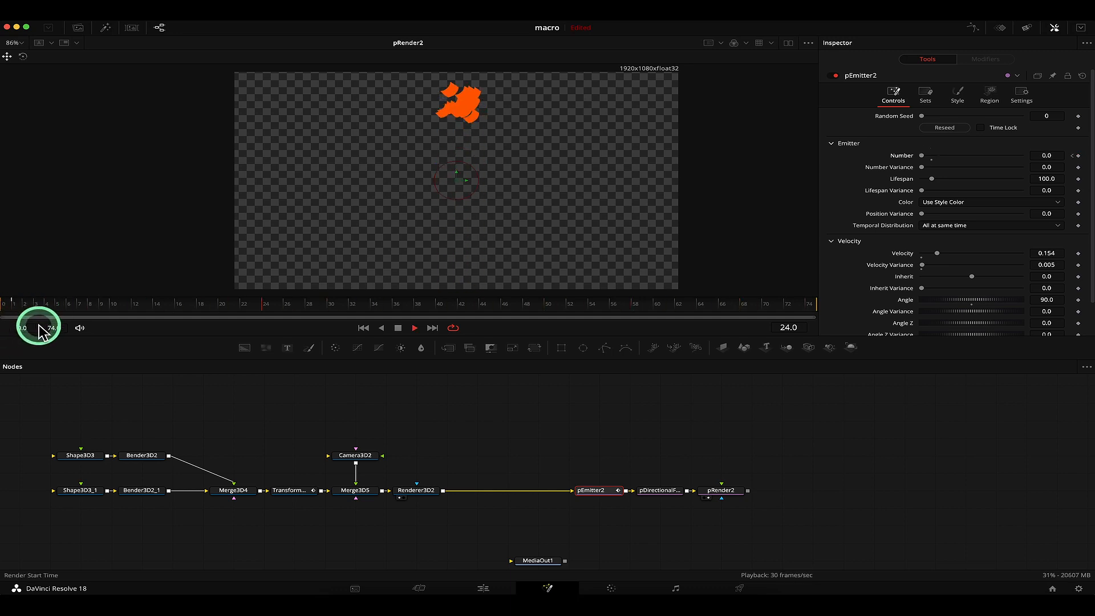
pyautogui.moveTo(52, 306); pyautogui.dragTo(35, 307)
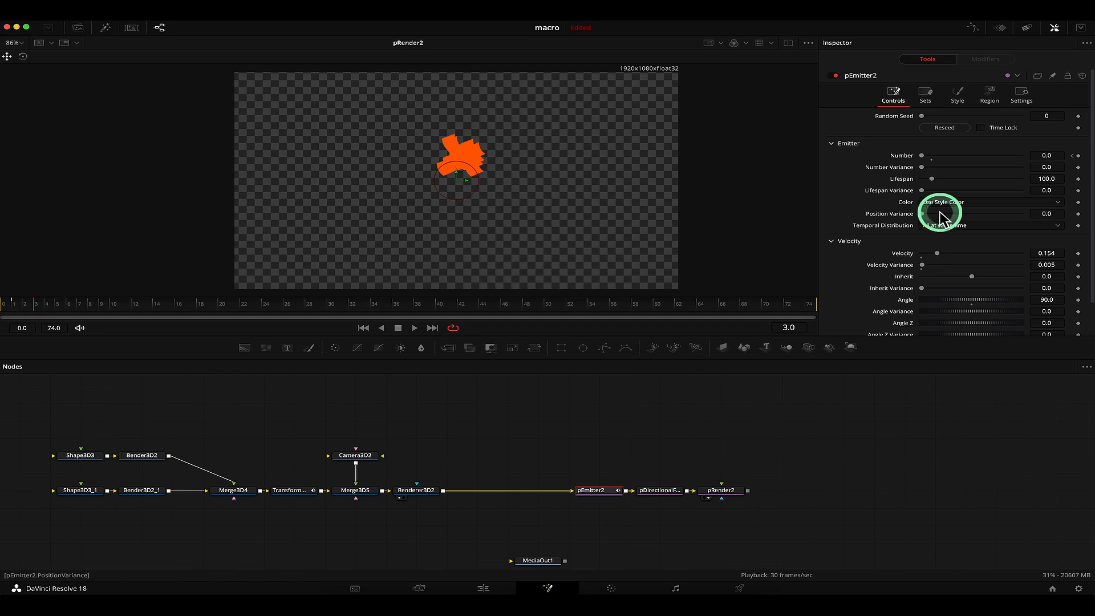
# - Try an angle variance of 109.1 on pEmitter2 to spread the particles and play the burst from the start
pyautogui.scroll(-2, 940, 217)
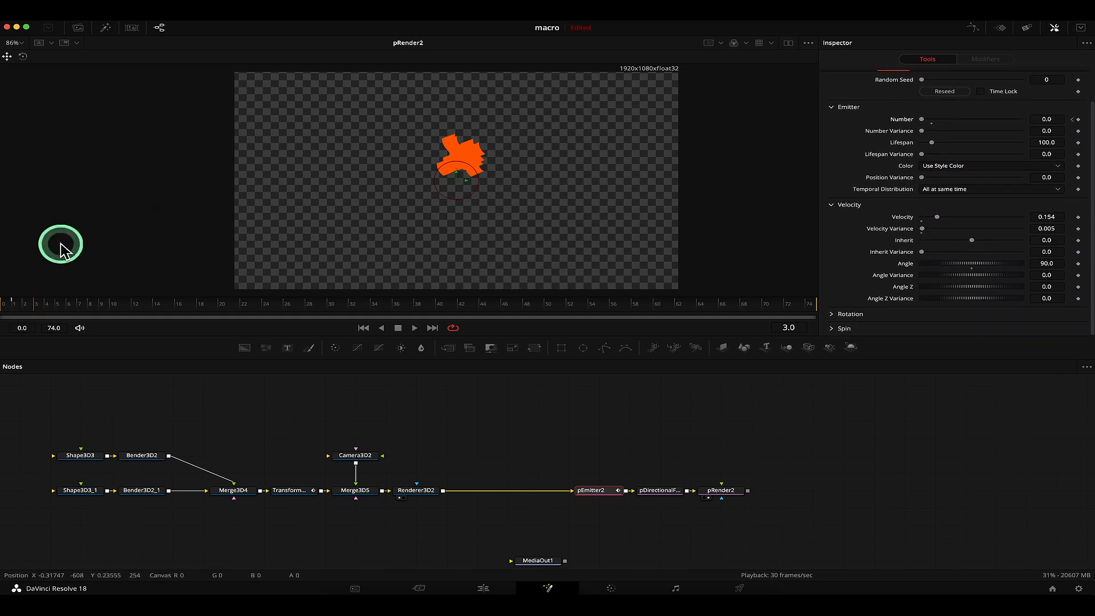
pyautogui.moveTo(7, 306); pyautogui.dragTo(198, 312)
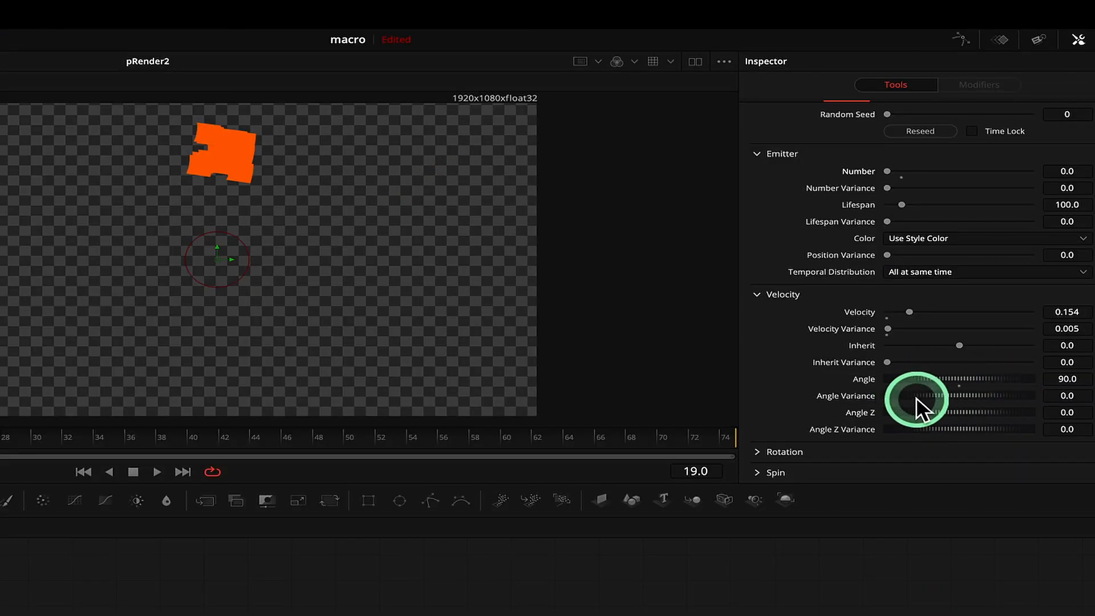
pyautogui.moveTo(943, 395); pyautogui.dragTo(997, 402)
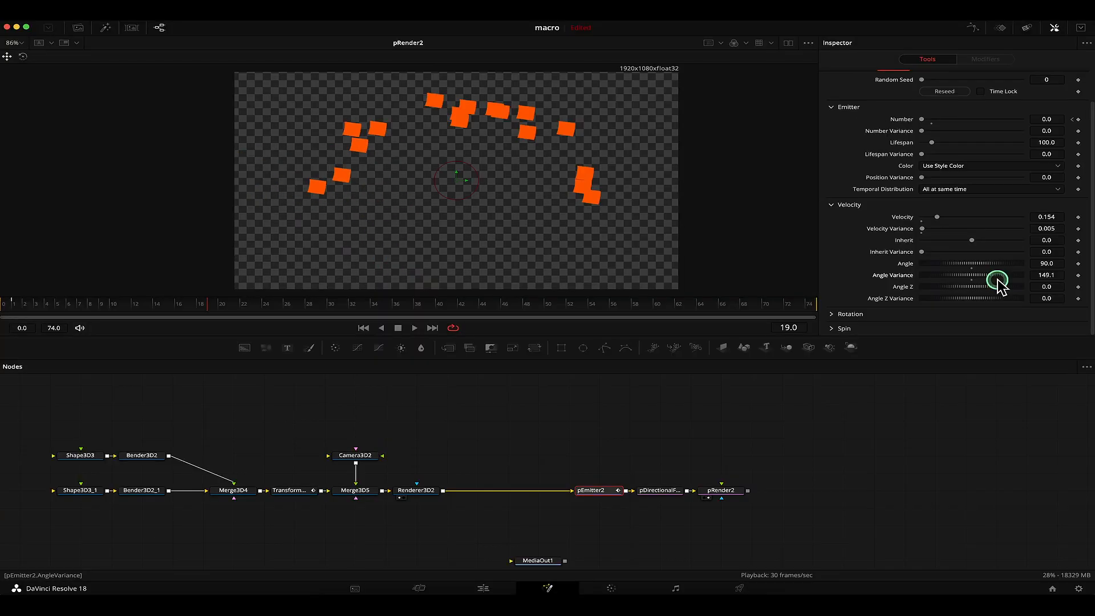
pyautogui.click(2, 306)
pyautogui.press('space')
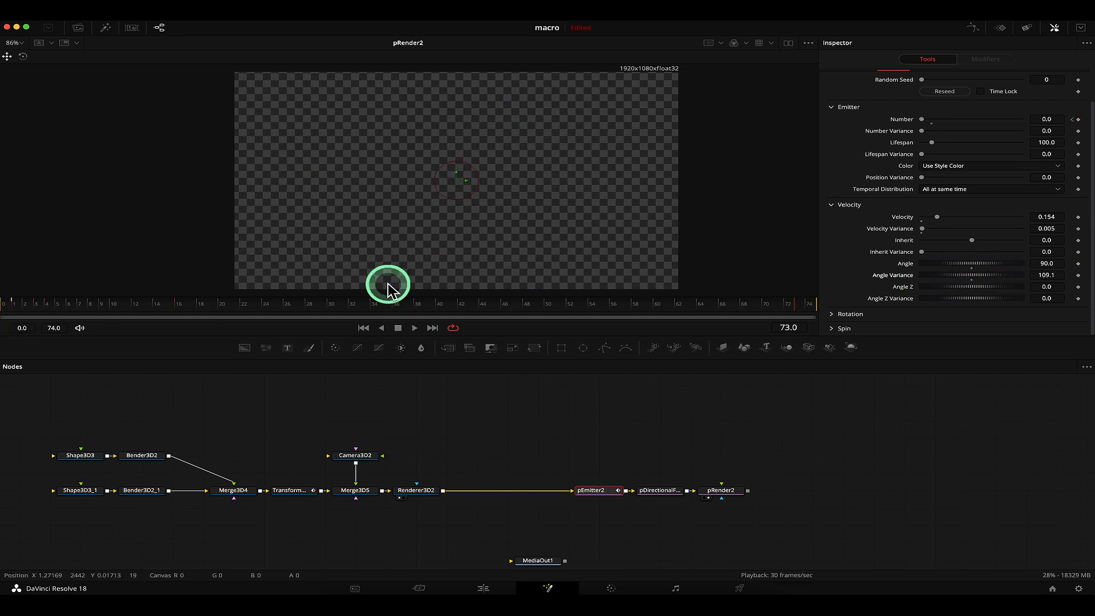
# - Narrow pEmitter2's angle variance to 78.2 and replay the burst
pyautogui.click(100, 304)
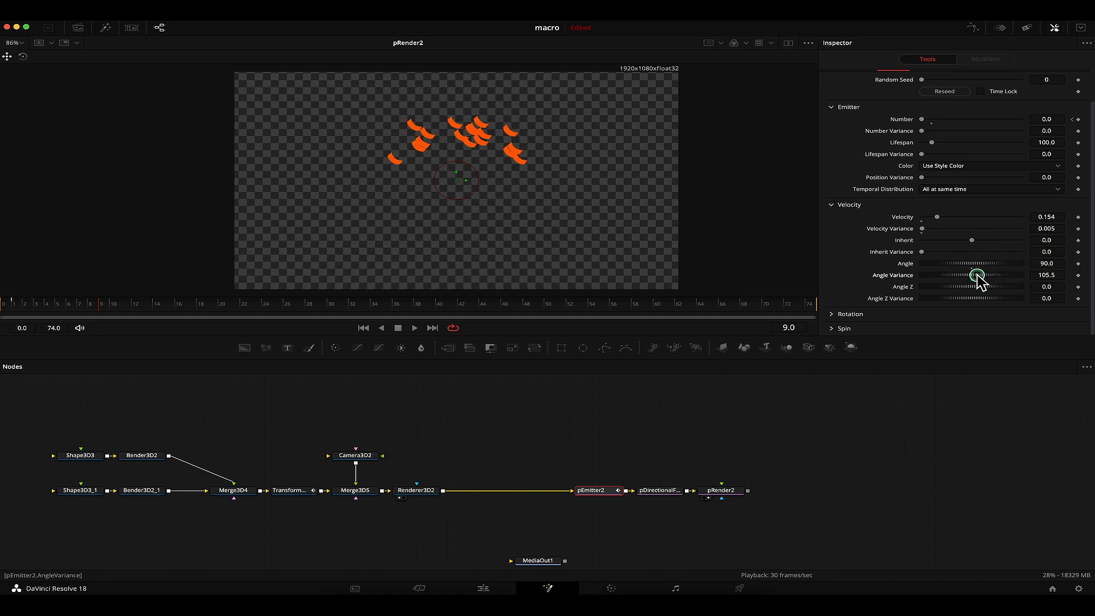
pyautogui.moveTo(977, 274); pyautogui.dragTo(971, 276)
pyautogui.press('space')
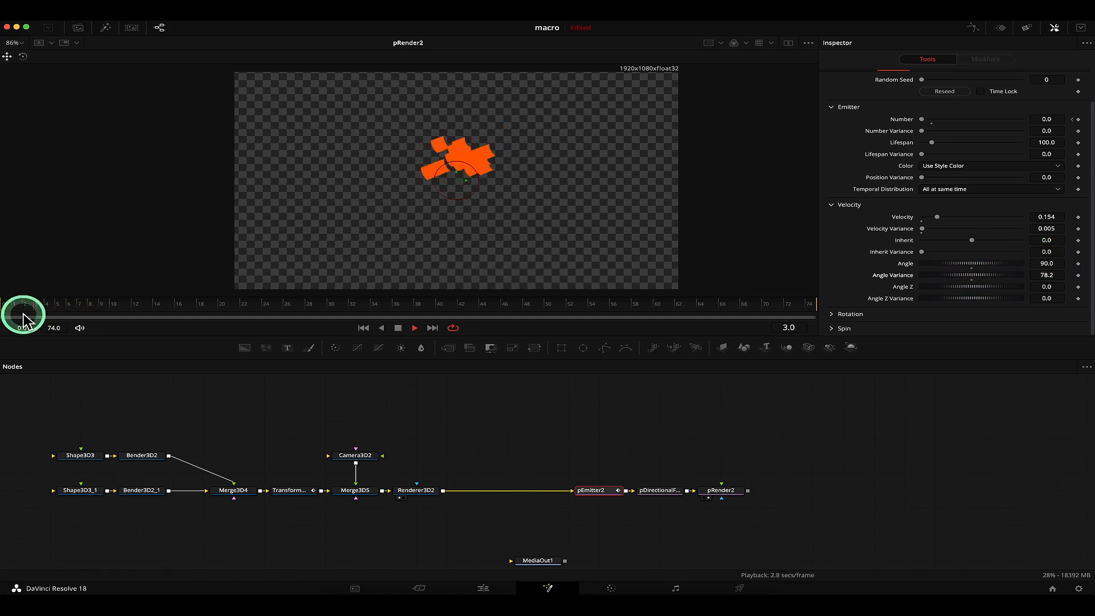
pyautogui.press('space')
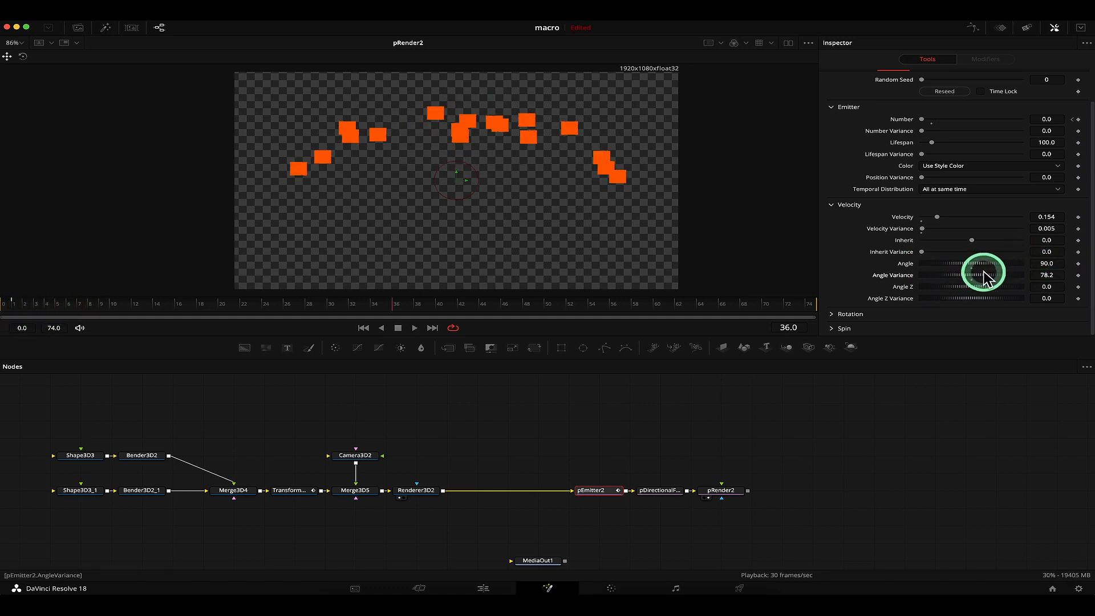
# - Set pEmitter2's angle variance to 60.0 and replay the burst from the first frames
pyautogui.moveTo(983, 275); pyautogui.dragTo(977, 275)
pyautogui.moveTo(56, 306); pyautogui.dragTo(24, 313)
pyautogui.press('space')
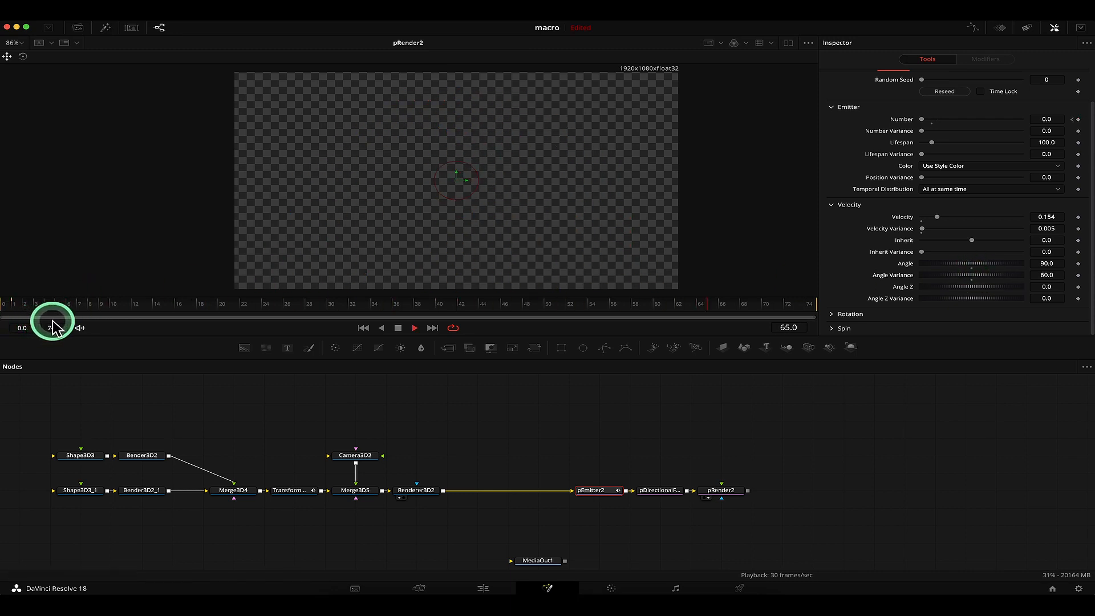
pyautogui.moveTo(63, 311); pyautogui.dragTo(20, 314)
pyautogui.press('space')
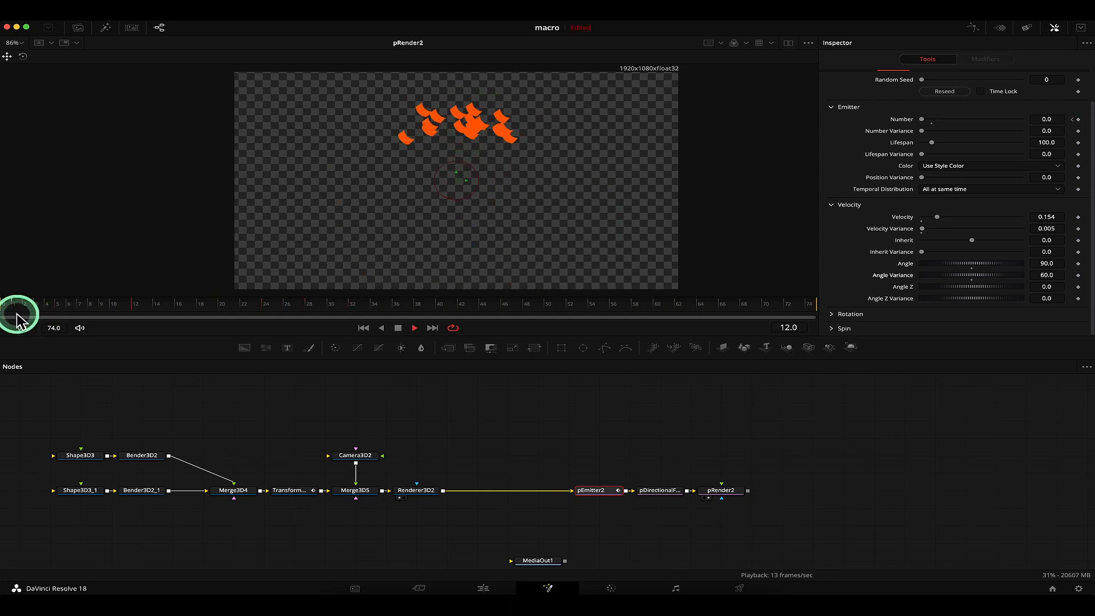
pyautogui.press('space')
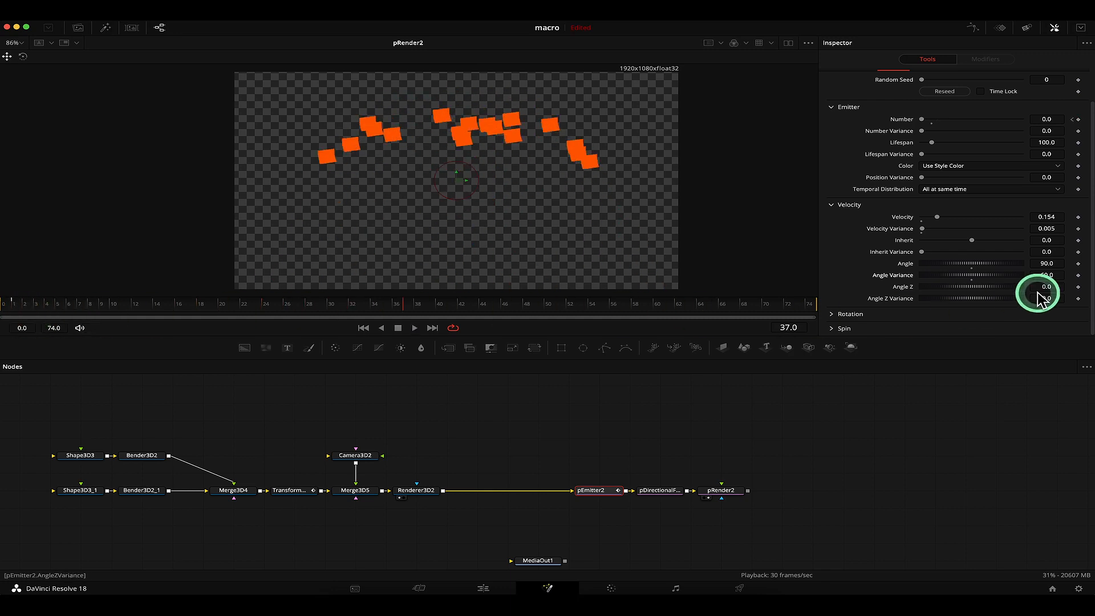
# - Set pEmitter2's Angle Z to 3.6 and Angle Z Variance to 40.0, and play the burst
pyautogui.moveTo(940, 294); pyautogui.dragTo(982, 297)
pyautogui.click(971, 291)
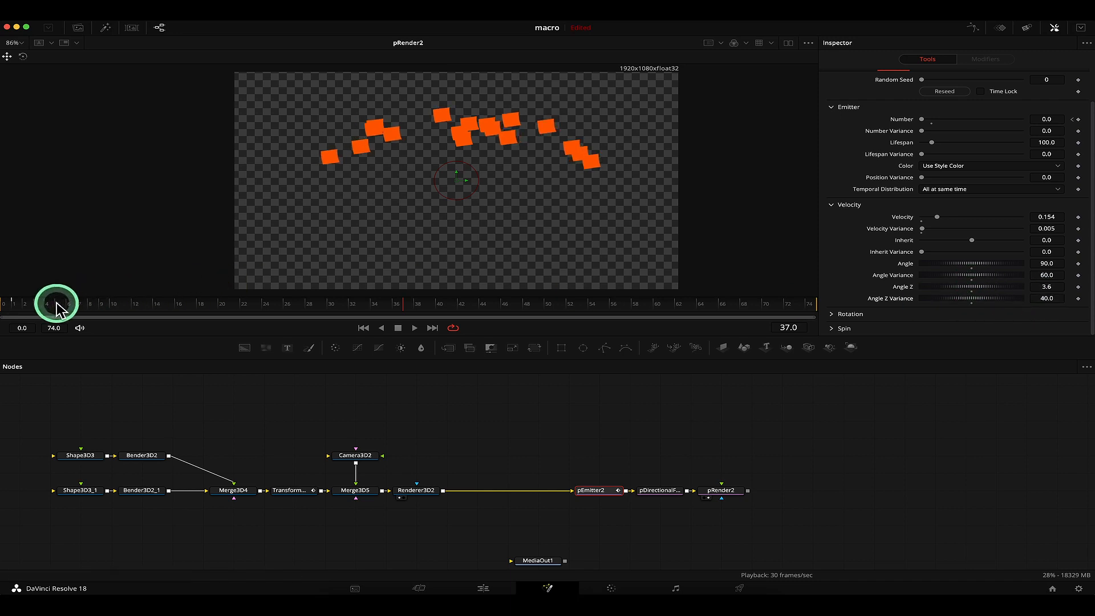
pyautogui.click(15, 306)
pyautogui.press('space')
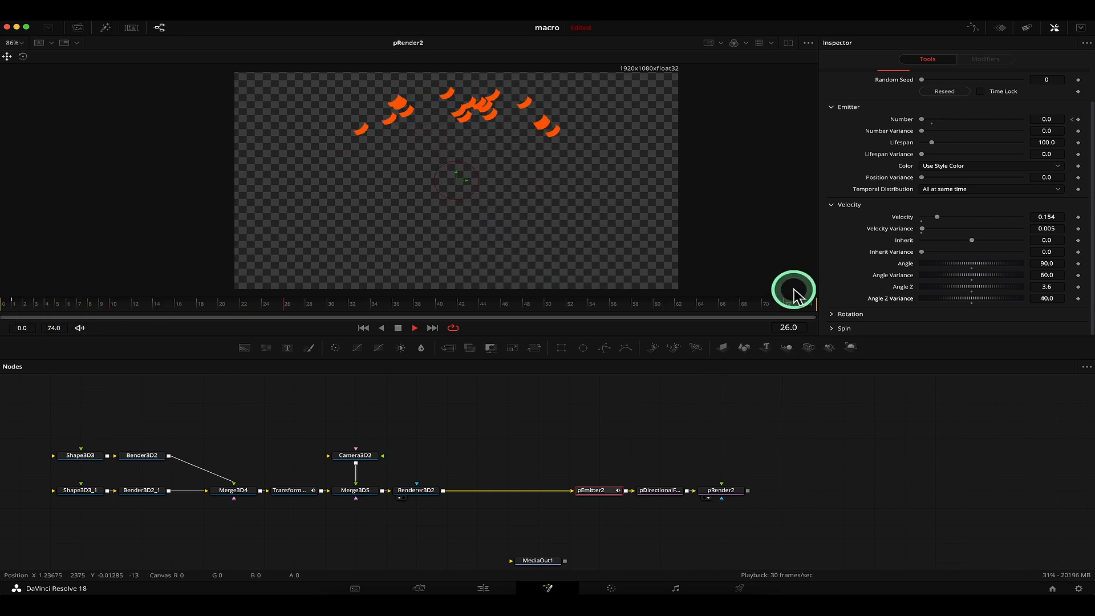
pyautogui.press('space')
# - Randomize the particles' rotation in pEmitter2 with a Z rotation of 432.7 and a Z variance of 1601.9
pyautogui.click(832, 315)
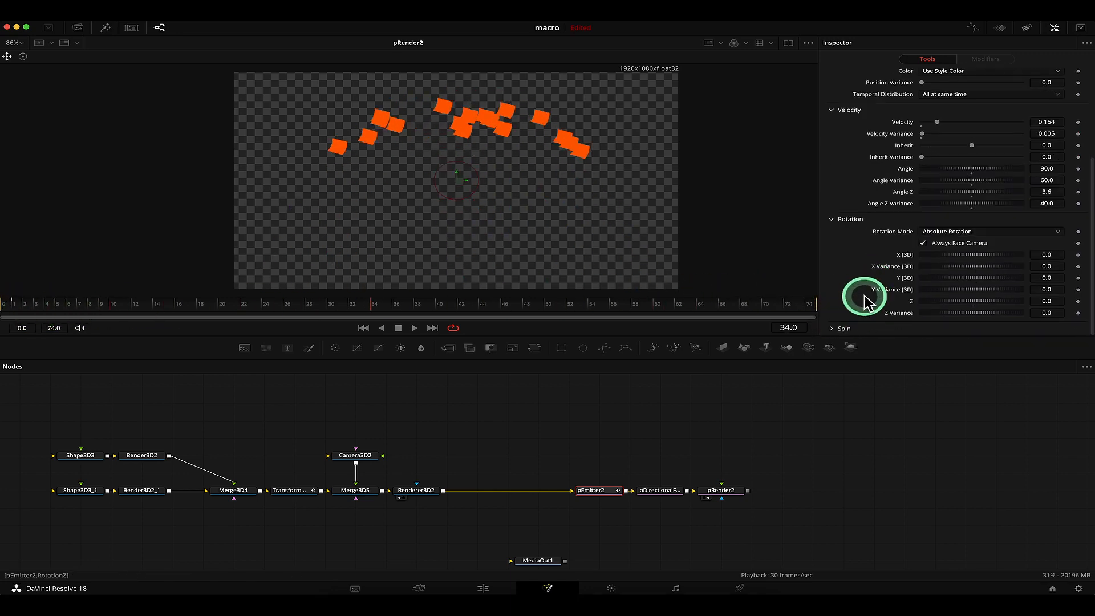
pyautogui.moveTo(943, 302); pyautogui.dragTo(997, 303)
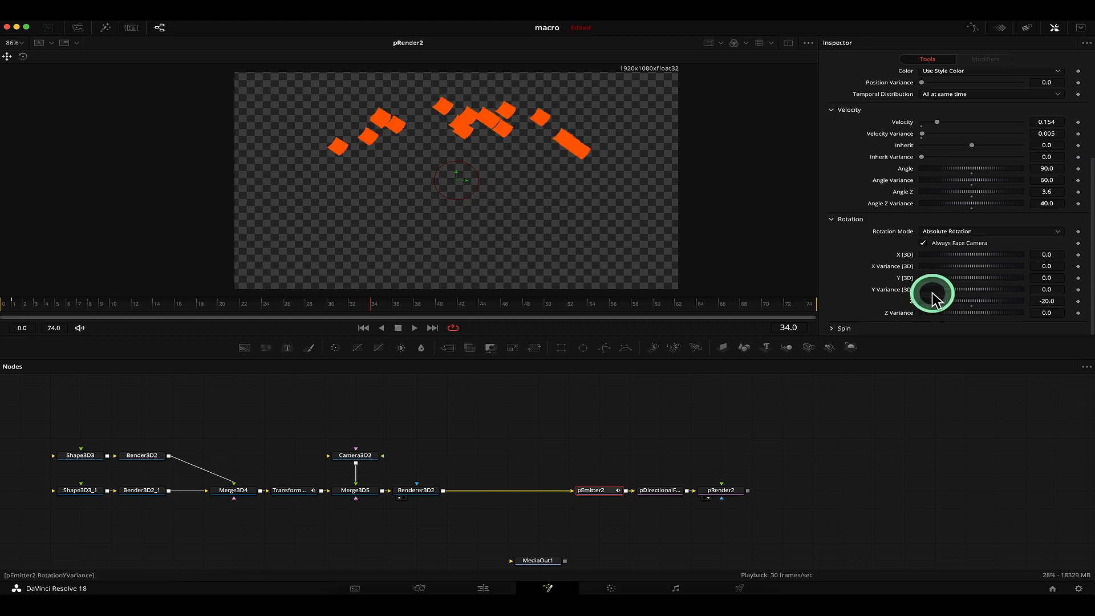
pyautogui.moveTo(950, 303); pyautogui.dragTo(1004, 305)
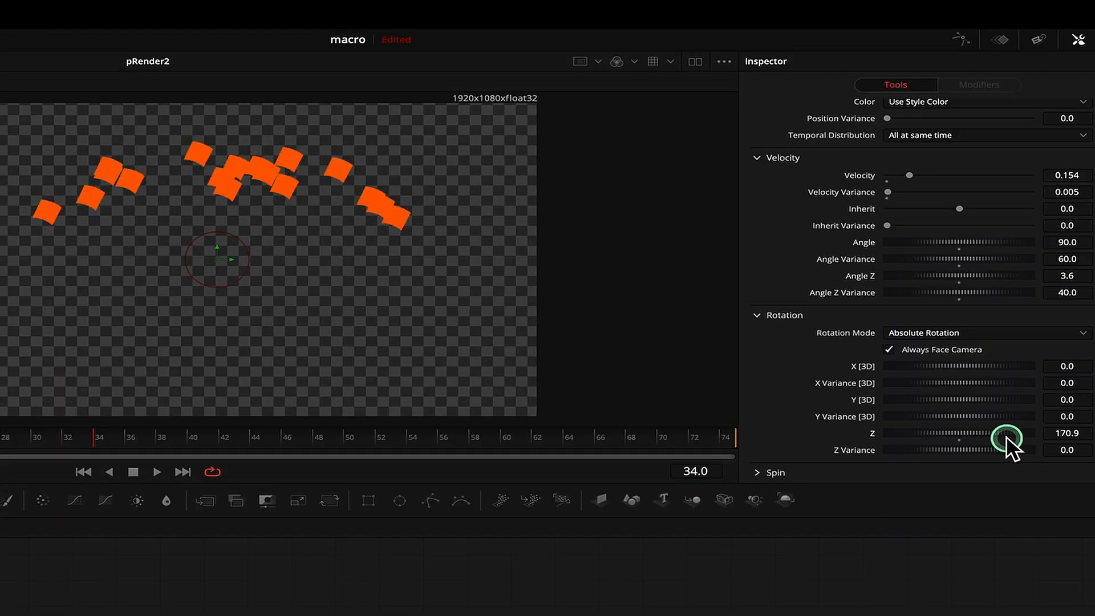
pyautogui.moveTo(1006, 438); pyautogui.dragTo(1061, 454)
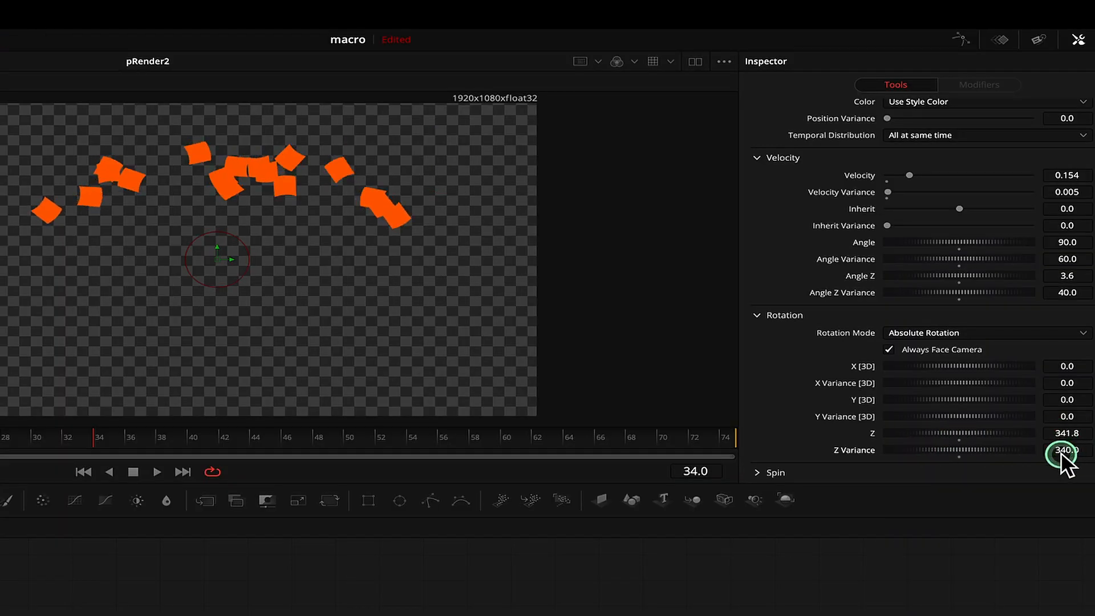
pyautogui.moveTo(920, 451); pyautogui.dragTo(1090, 453)
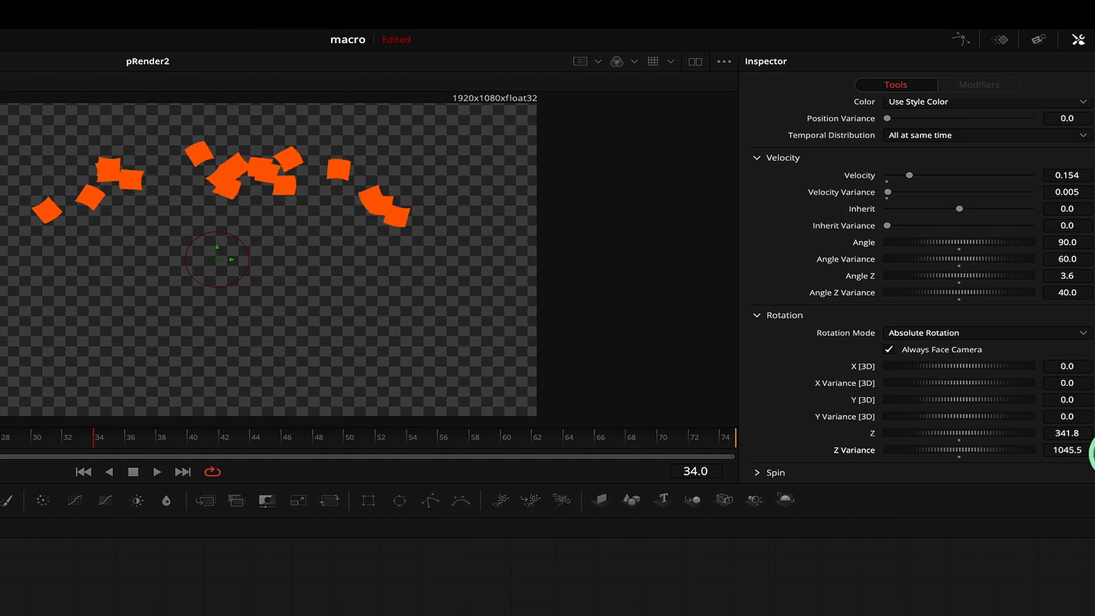
pyautogui.moveTo(934, 453); pyautogui.dragTo(1090, 455)
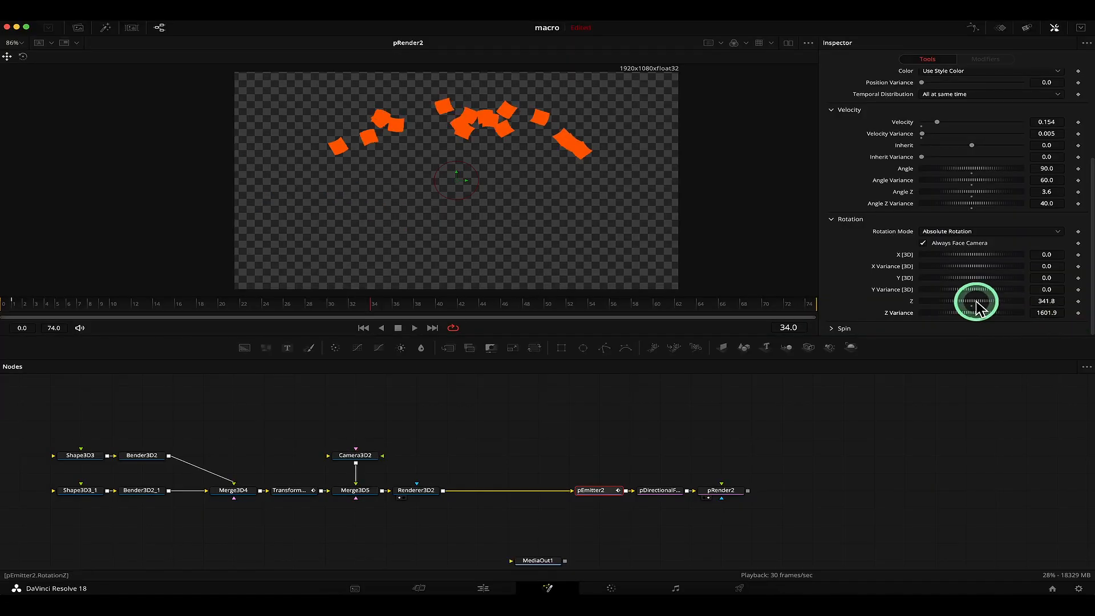
pyautogui.moveTo(964, 433); pyautogui.dragTo(981, 438)
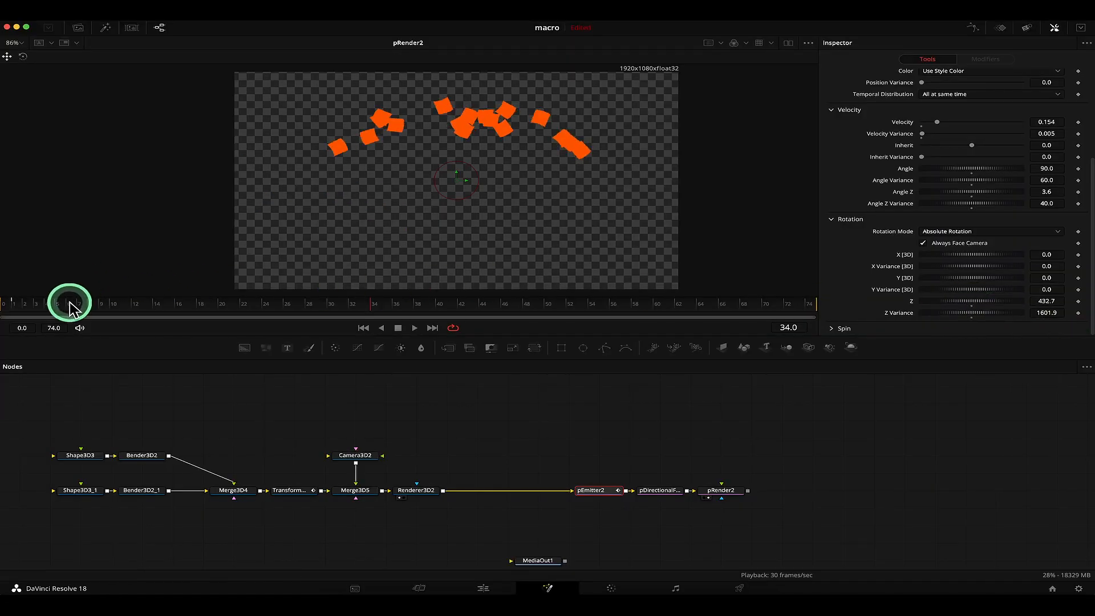
# - Play and scrub the burst from the start to examine the varied rotation of the confetti pieces
pyautogui.click(4, 306)
pyautogui.press('space')
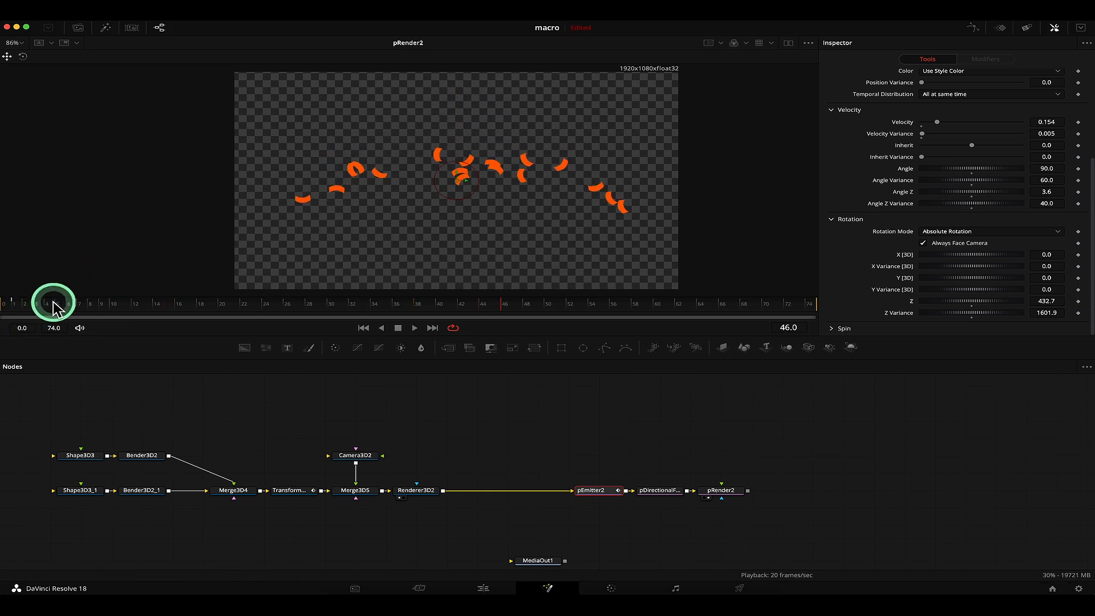
pyautogui.click(1, 309)
pyautogui.press('space')
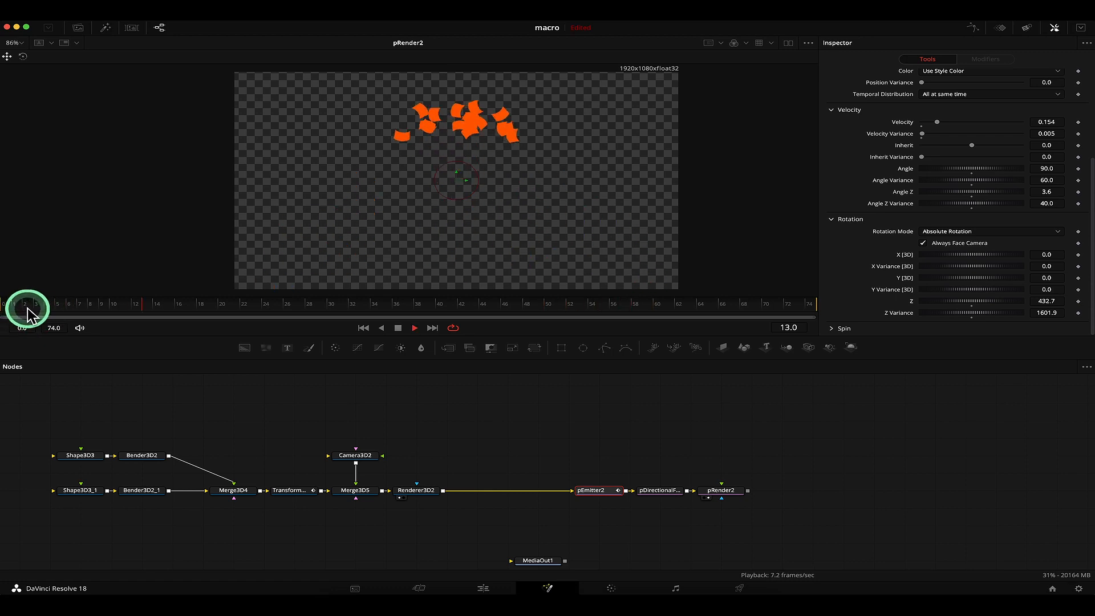
pyautogui.press('space')
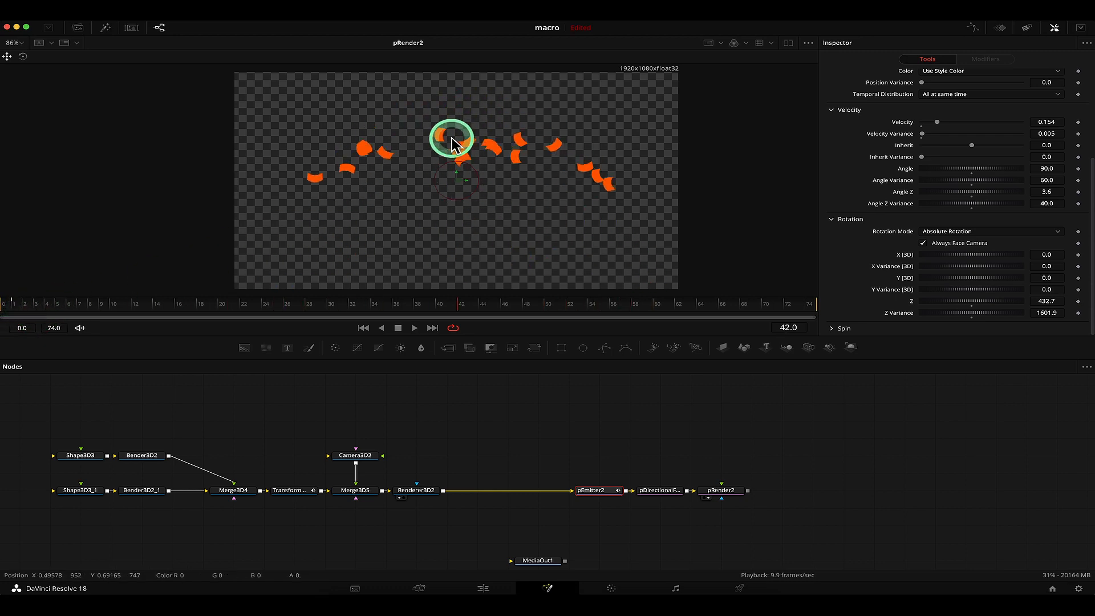
pyautogui.click(149, 307)
pyautogui.press('space')
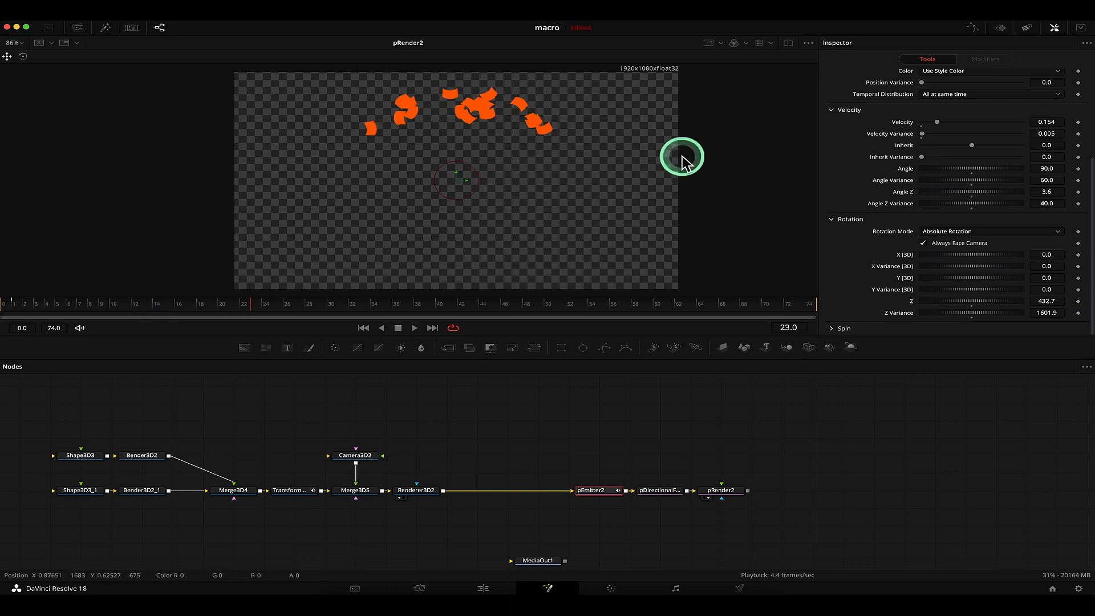
# - Set the bitmap particles' size variance to 0.1337 and play the burst
pyautogui.scroll(5, 909, 195)
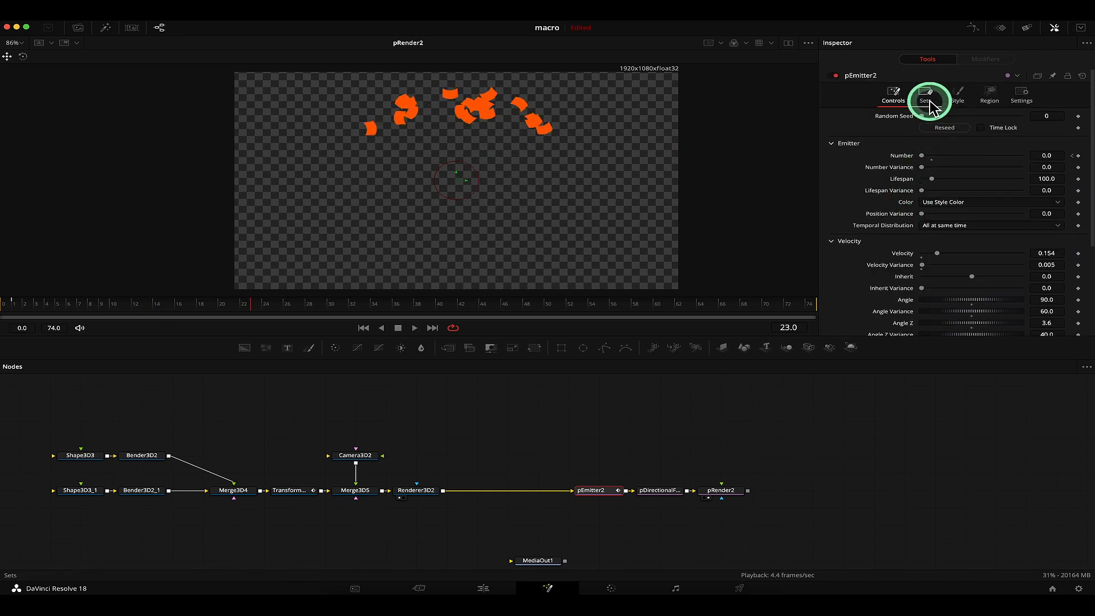
pyautogui.click(958, 97)
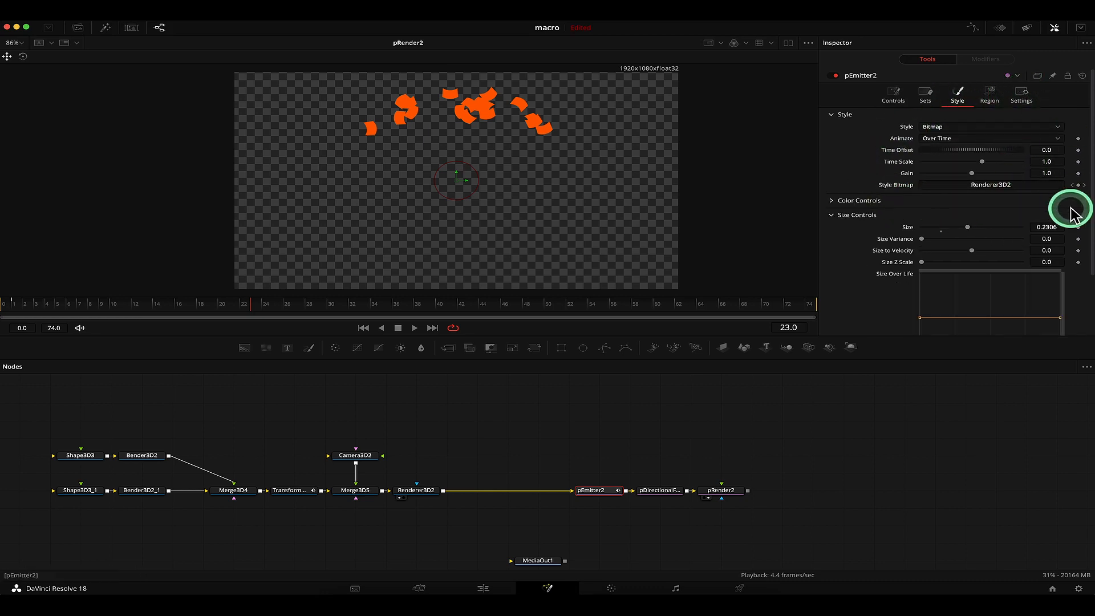
pyautogui.moveTo(928, 240); pyautogui.dragTo(957, 240)
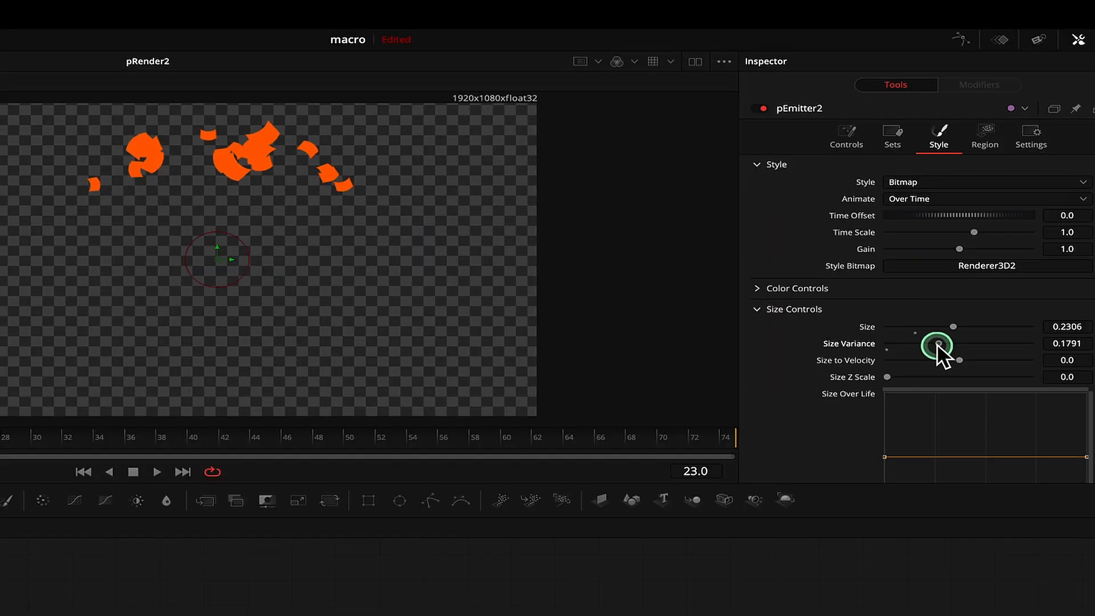
pyautogui.moveTo(997, 345); pyautogui.dragTo(931, 346)
pyautogui.moveTo(29, 306); pyautogui.dragTo(83, 313)
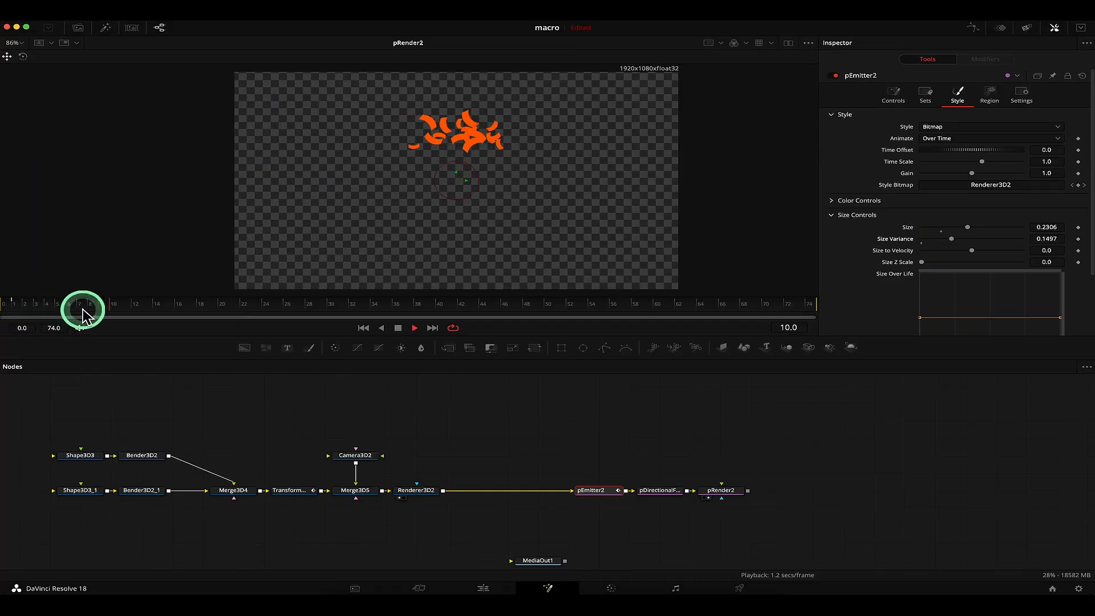
pyautogui.press('space')
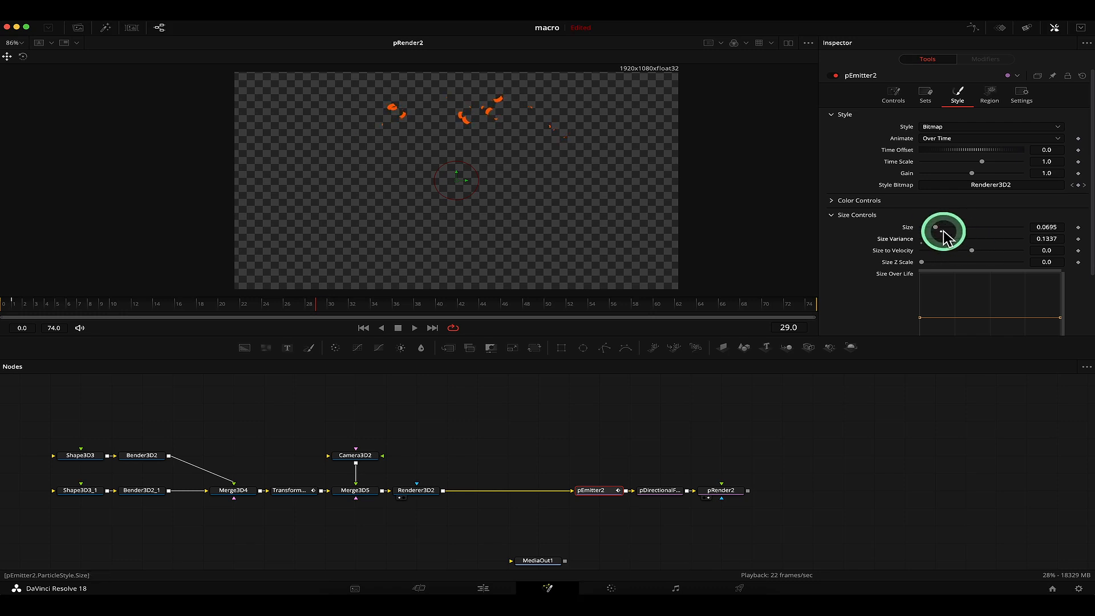
# - Set the bitmap particles' size to 0.1337 and replay the burst
pyautogui.moveTo(940, 228); pyautogui.dragTo(941, 228)
pyautogui.press('space')
pyautogui.press('space')
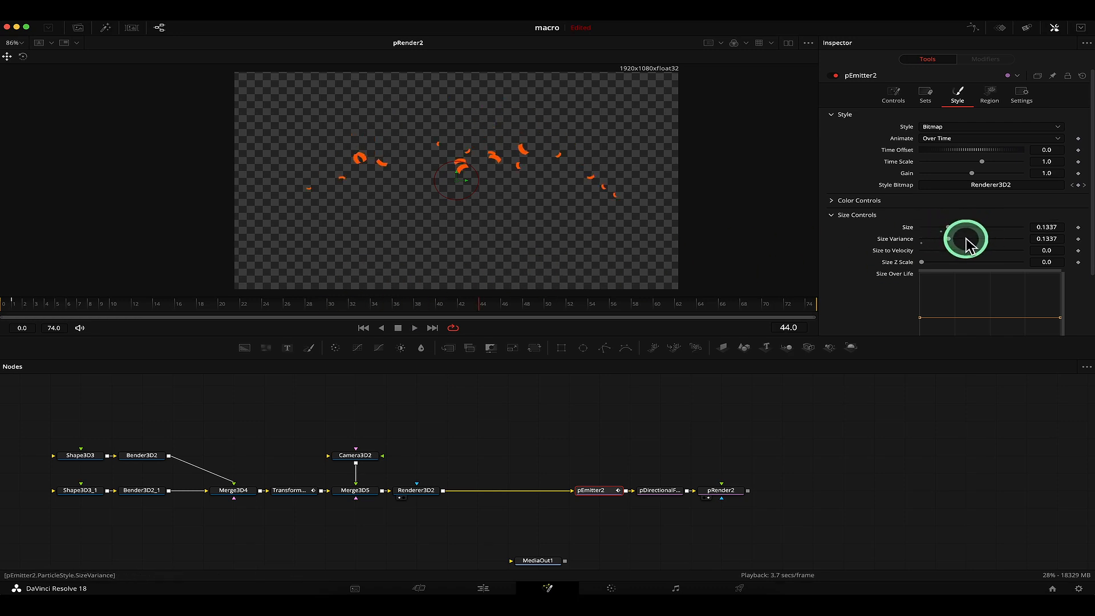
# - Set the bitmap particles' size variance to 0.1471, then play and scrub through the start of the burst
pyautogui.moveTo(953, 241); pyautogui.dragTo(956, 241)
pyautogui.press('space')
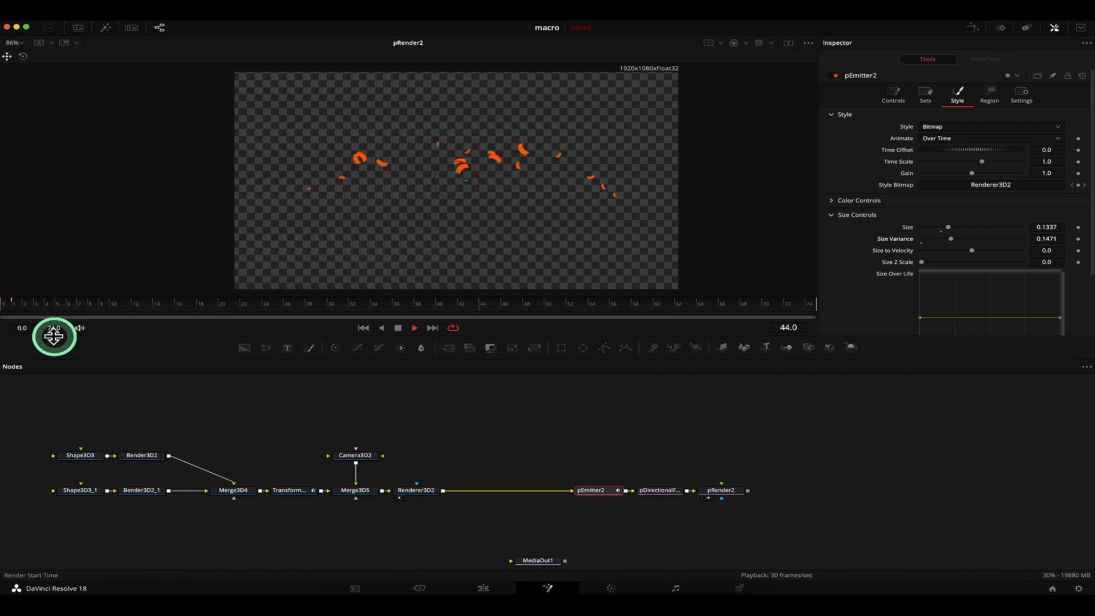
pyautogui.moveTo(5, 311); pyautogui.dragTo(90, 308)
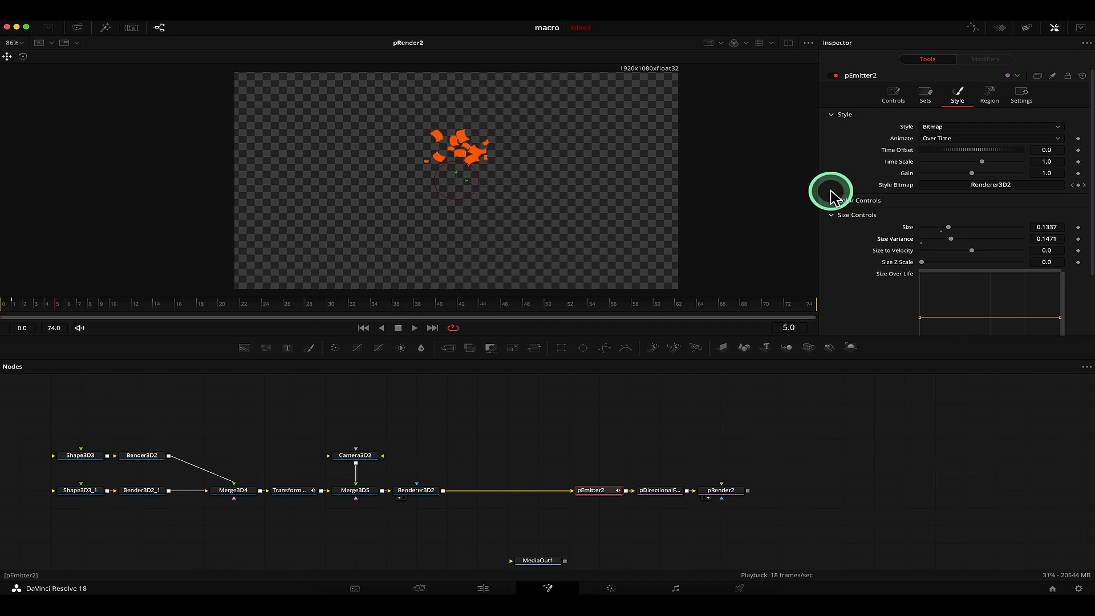
pyautogui.moveTo(7, 306); pyautogui.dragTo(71, 316)
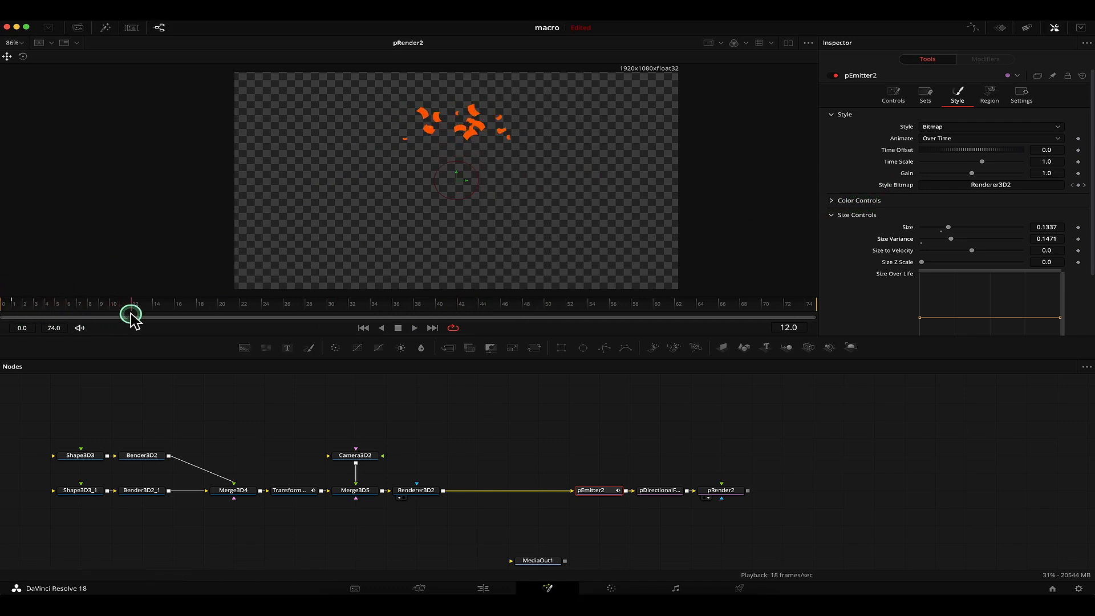
# - Set the emitter's particle number to 100 on frame 0 and play back the burst
pyautogui.click(894, 96)
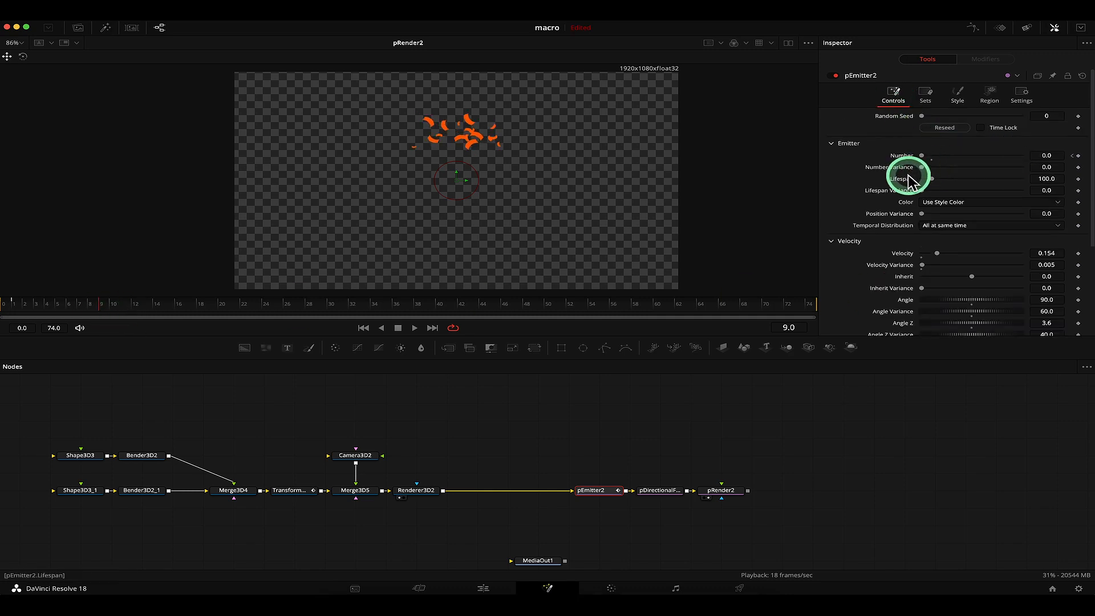
pyautogui.moveTo(34, 308); pyautogui.dragTo(12, 311)
pyautogui.moveTo(1023, 166); pyautogui.dragTo(995, 163)
pyautogui.click(1048, 155)
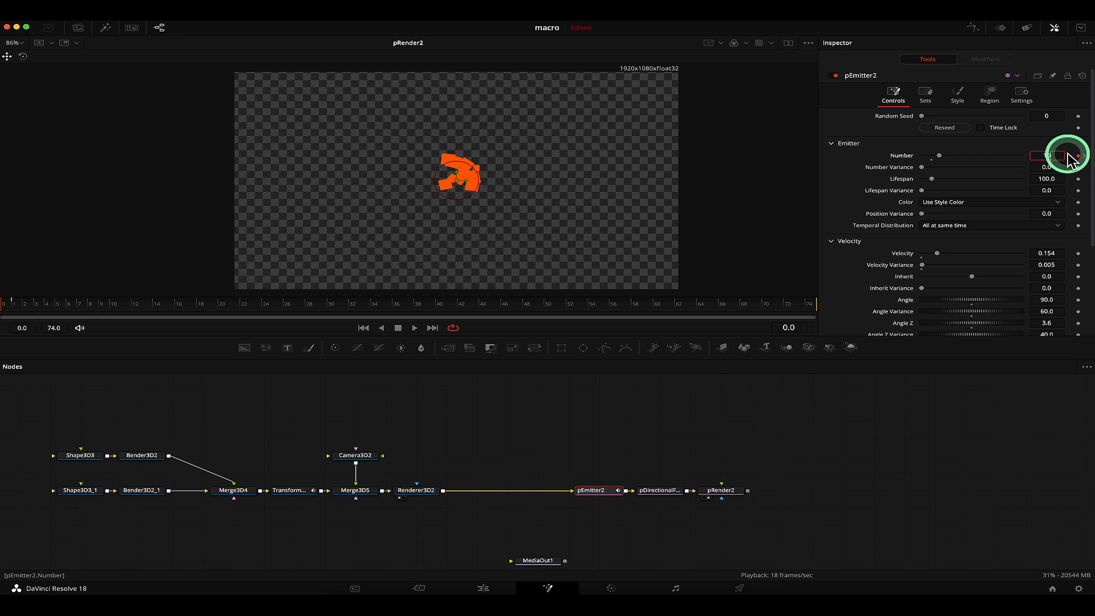
pyautogui.click(240, 296)
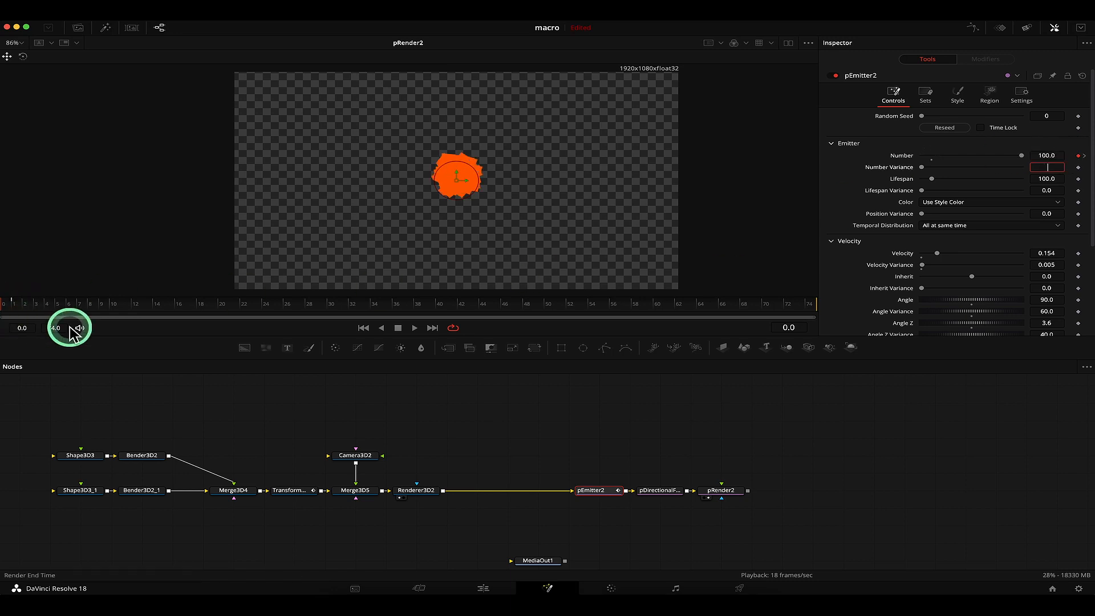
pyautogui.moveTo(70, 334); pyautogui.dragTo(96, 359)
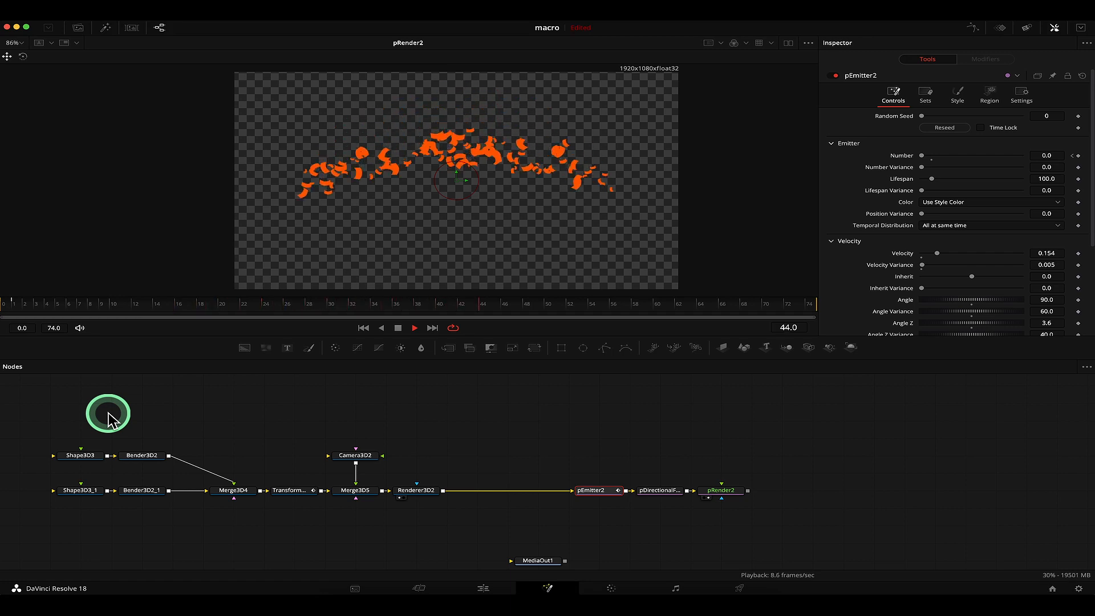
pyautogui.press('space')
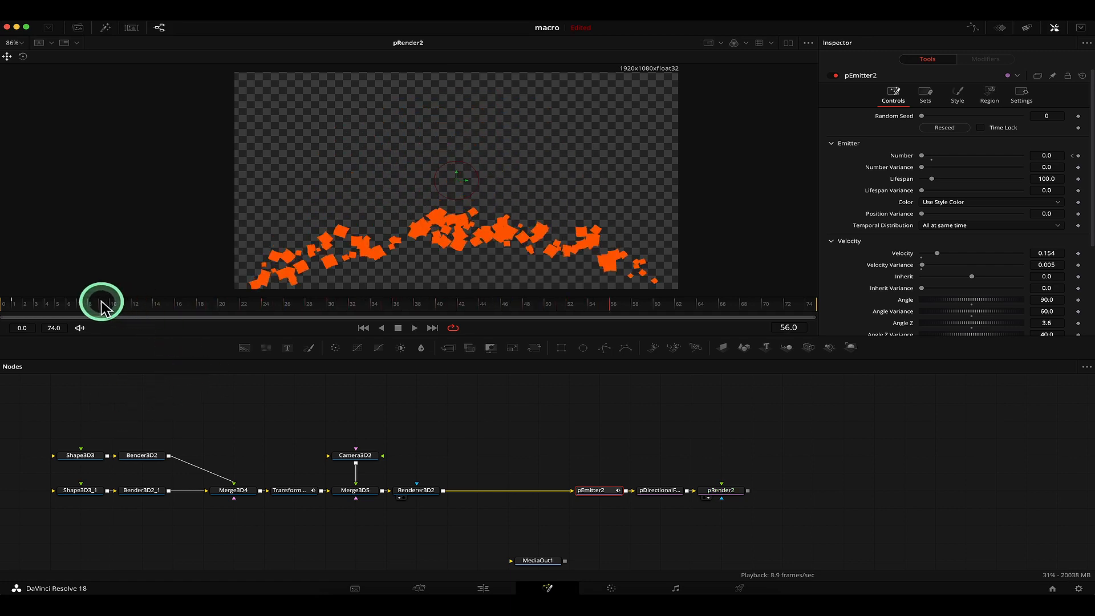
pyautogui.moveTo(101, 308)
pyautogui.mouseDown()
pyautogui.moveTo(7, 306)
pyautogui.moveTo(102, 311)
pyautogui.moveTo(67, 317)
pyautogui.moveTo(85, 314)
pyautogui.mouseUp()
pyautogui.press('space')
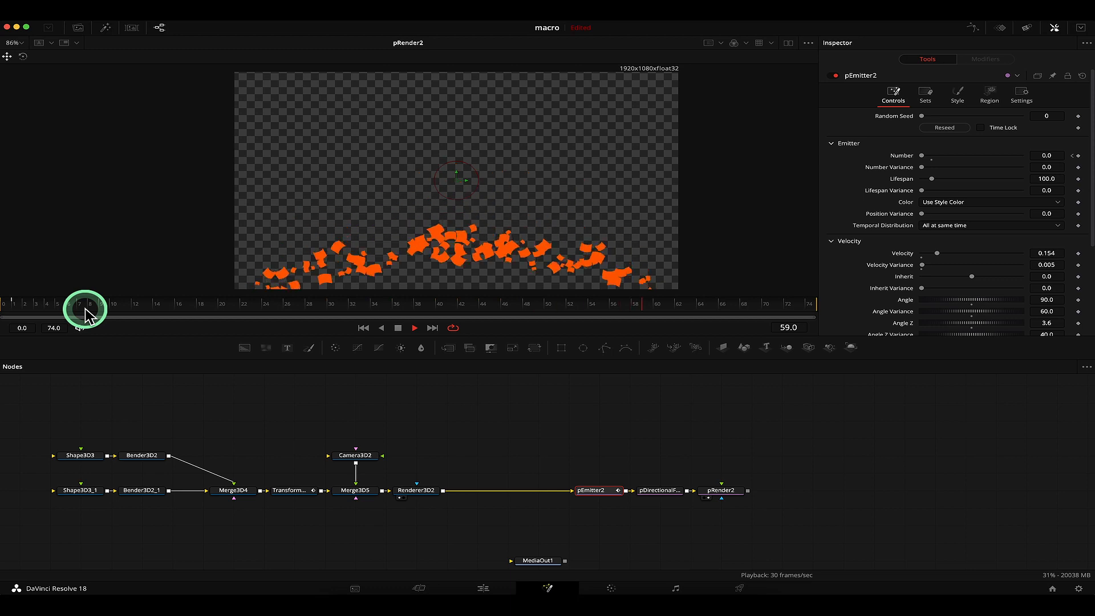
pyautogui.press('space')
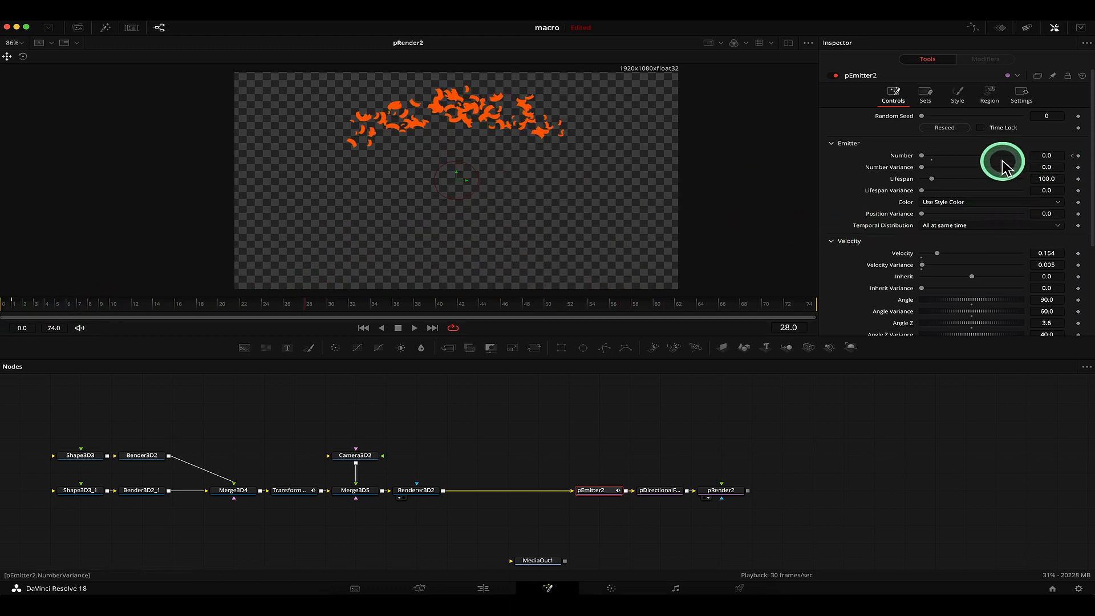
# - Set pEmitter2's velocity variance to 0.037, replay the burst and return to frame 0
pyautogui.click(925, 94)
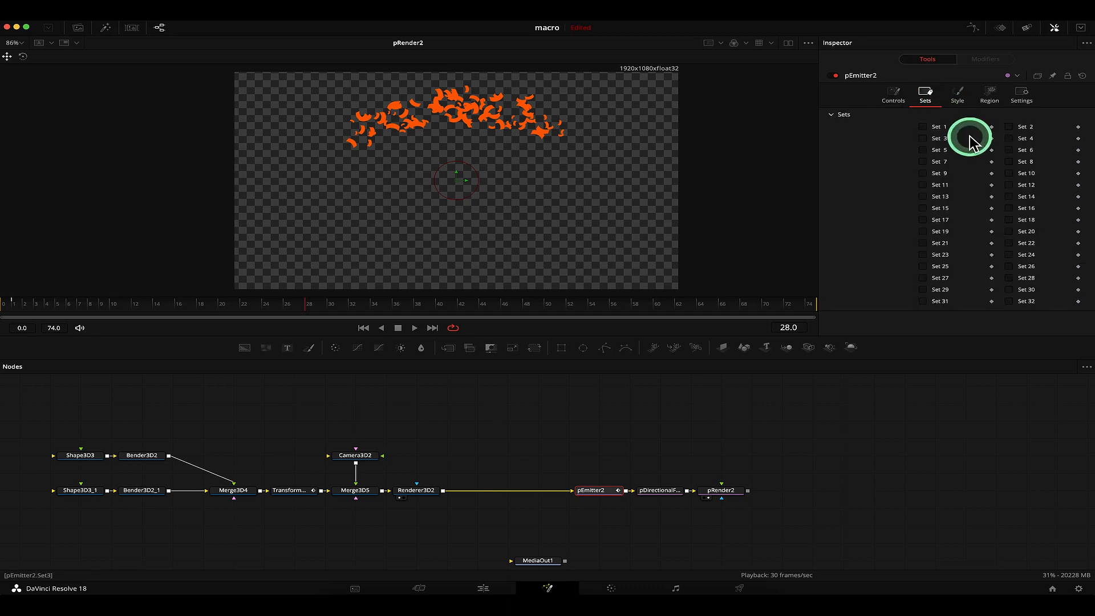
pyautogui.click(896, 96)
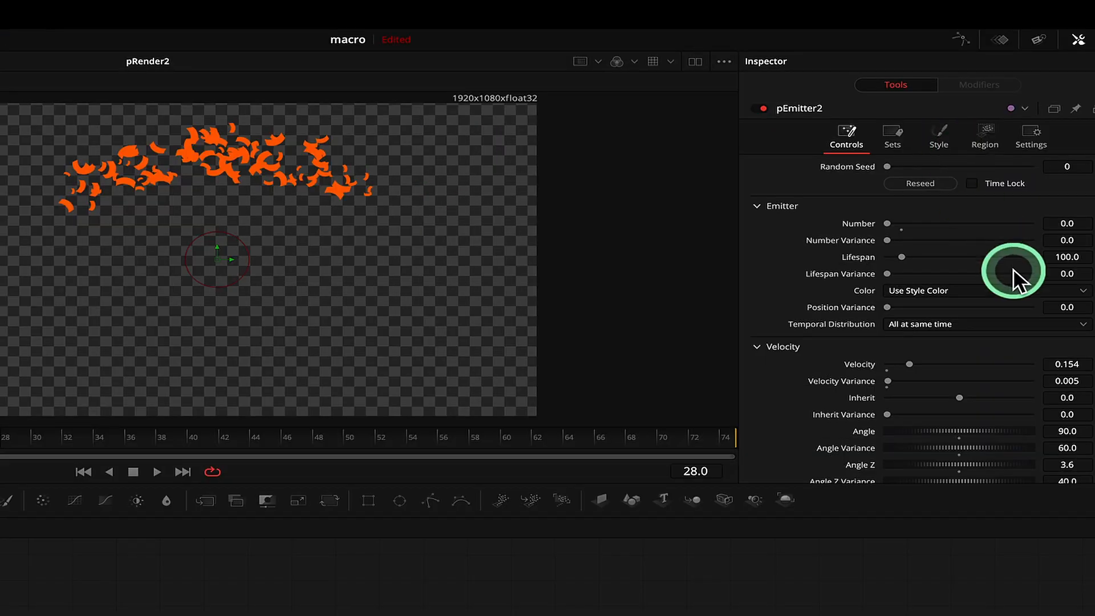
pyautogui.moveTo(900, 378); pyautogui.dragTo(910, 380)
pyautogui.click(1067, 380)
pyautogui.write('0.049')
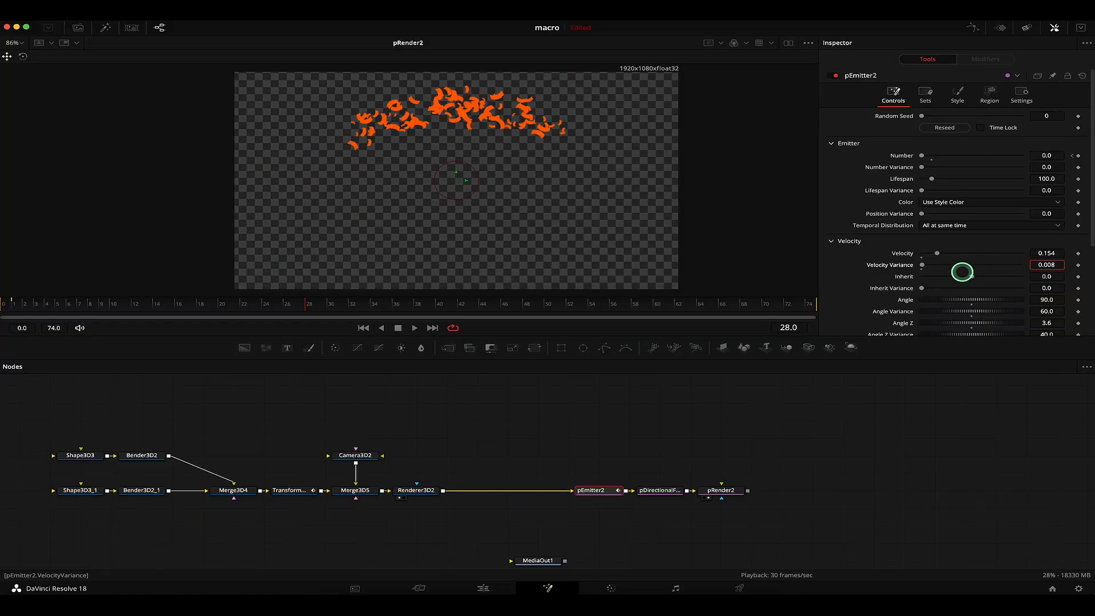
pyautogui.press('BackSpace')
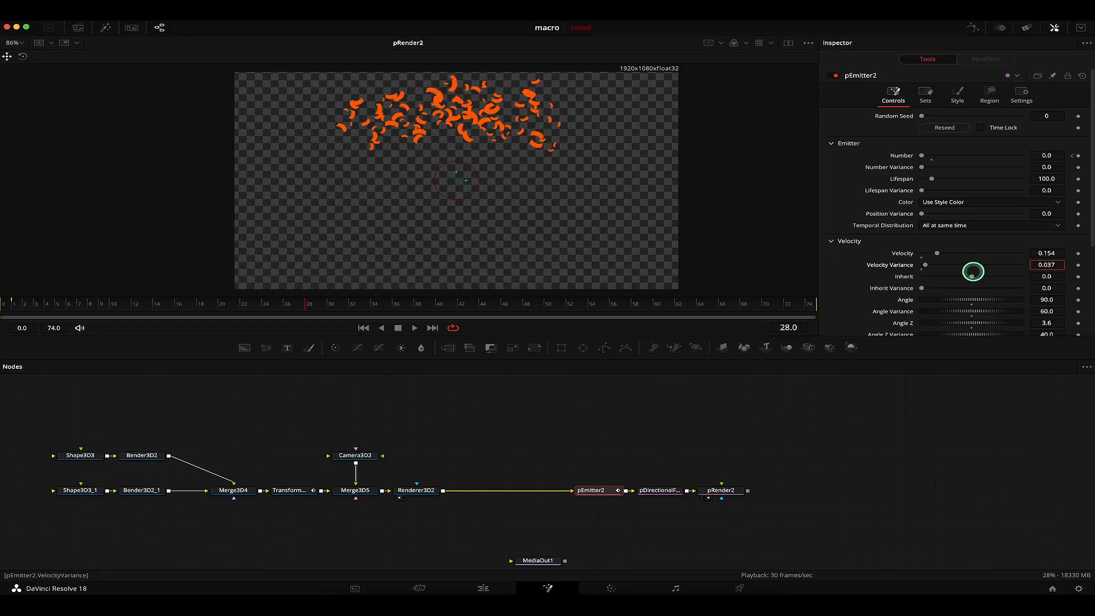
pyautogui.click(2, 308)
pyautogui.press('space')
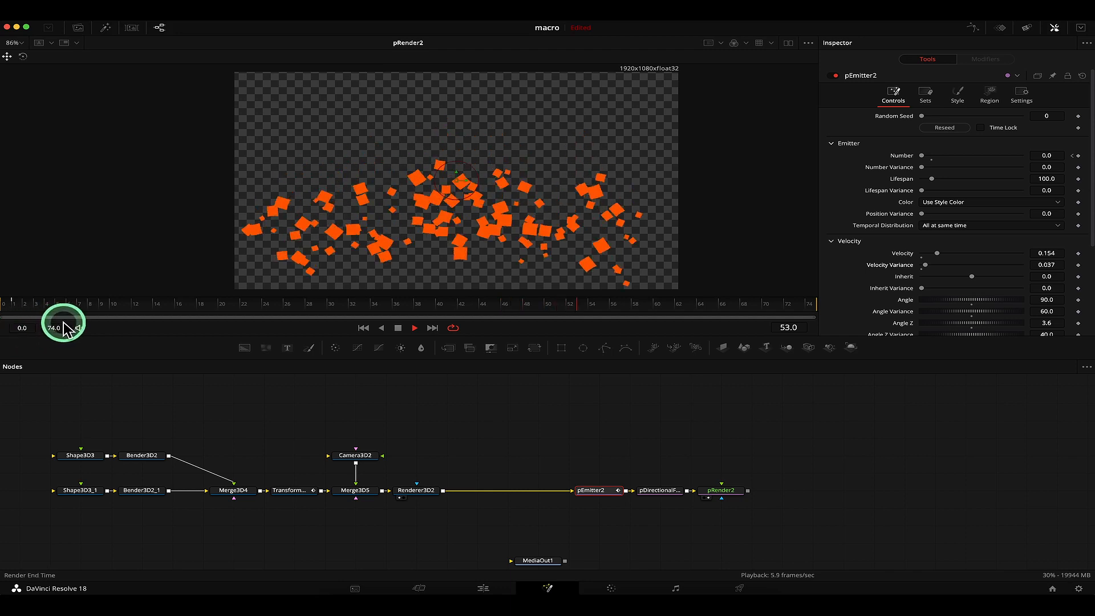
pyautogui.press('space')
pyautogui.moveTo(67, 315); pyautogui.dragTo(7, 316)
# - Lighten Shape3D3's diffuse material color to a pale peach by reducing its saturation to 21%
pyautogui.click(142, 456)
pyautogui.click(85, 455)
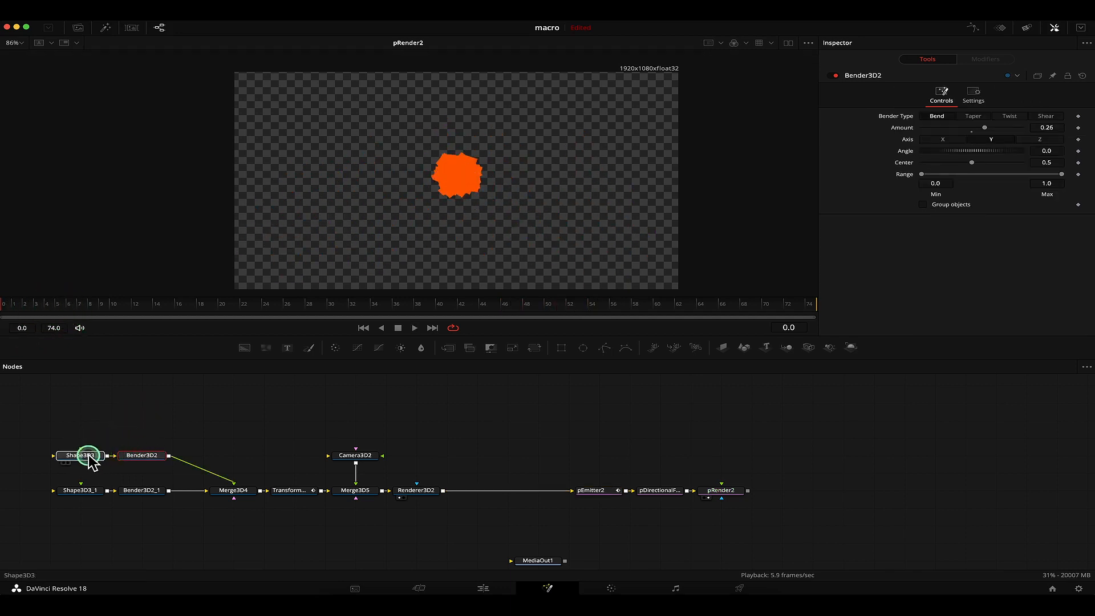
pyautogui.click(950, 127)
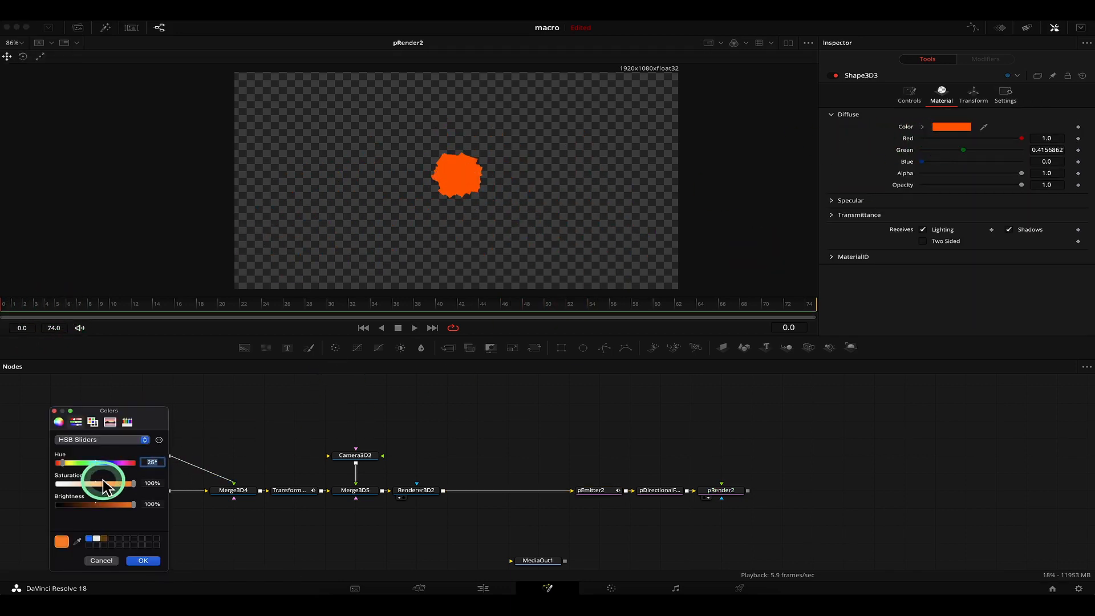
pyautogui.moveTo(98, 483); pyautogui.dragTo(73, 485)
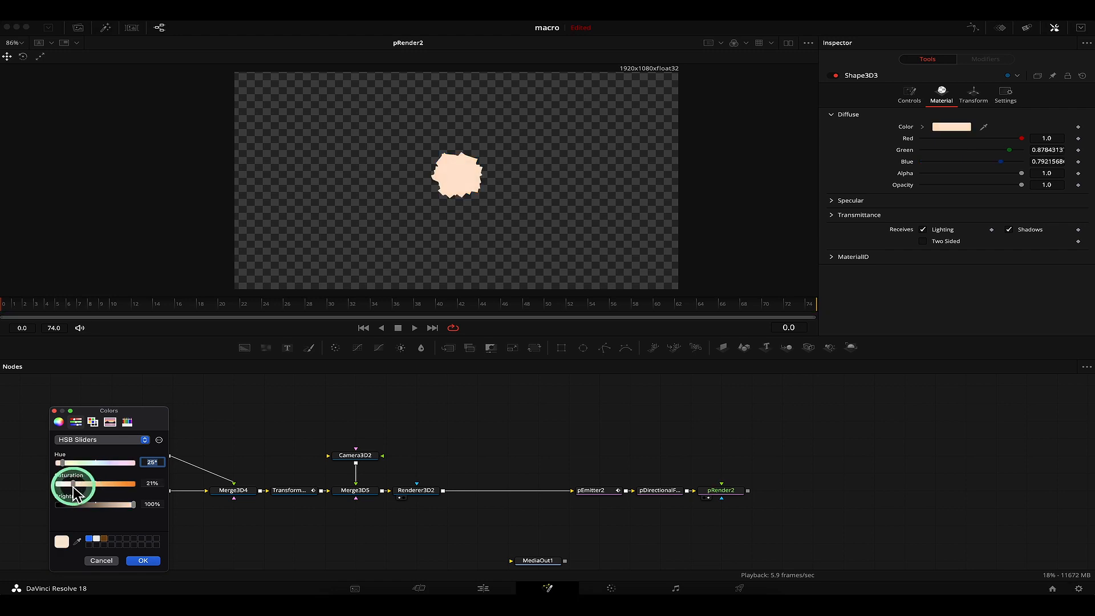
pyautogui.click(144, 560)
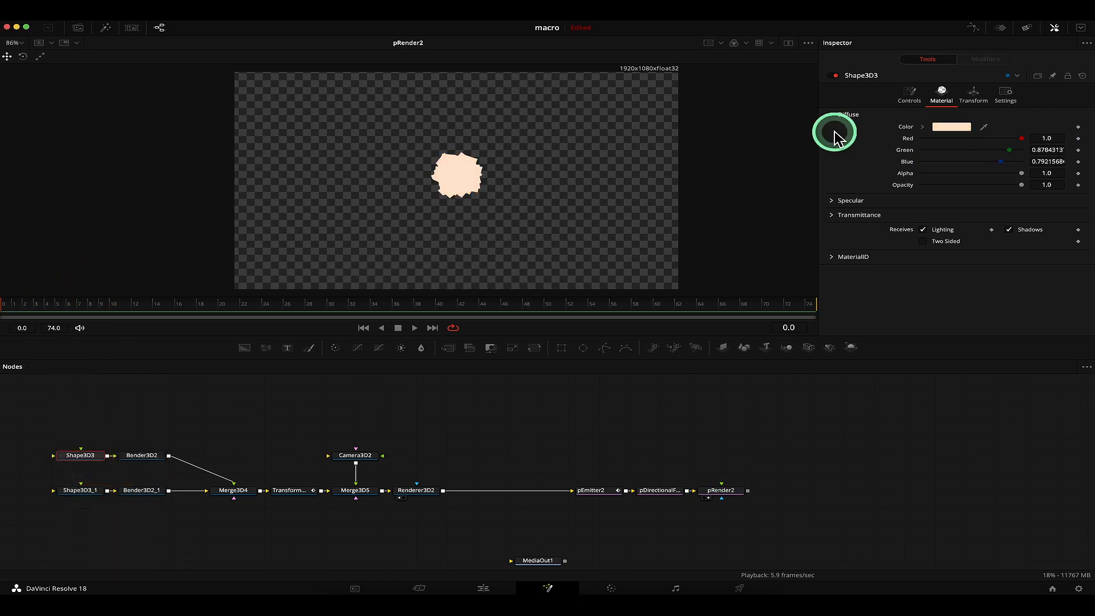
# - Vary pEmitter2's particle colors with red variance -0.678 to 1.0, green variance -0.991 to 0.078 and blue variance 0.061 to 0.574
pyautogui.click(591, 491)
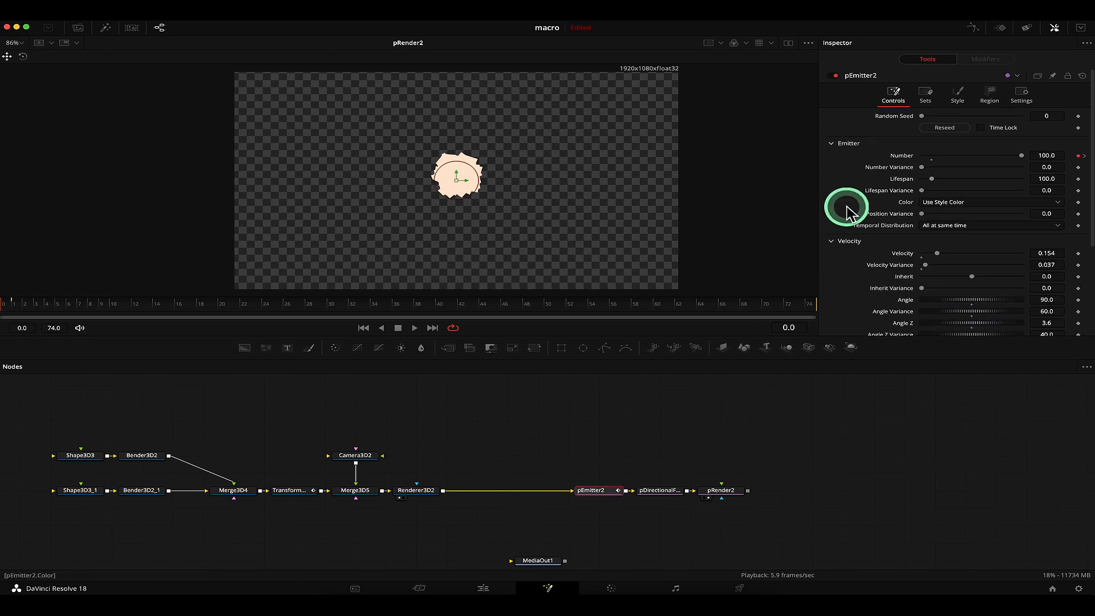
pyautogui.click(964, 107)
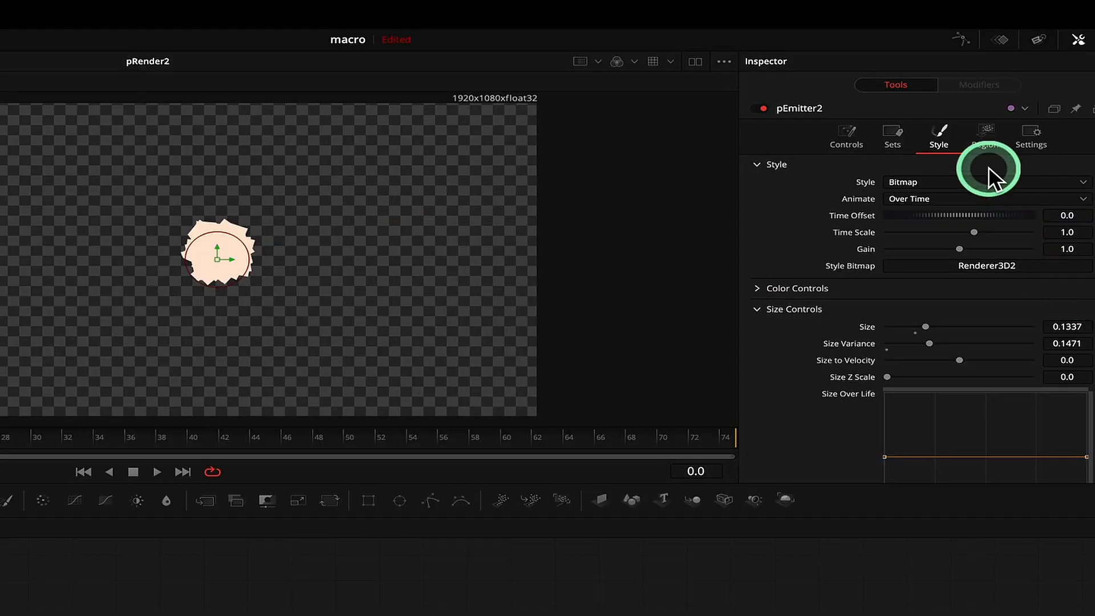
pyautogui.click(762, 311)
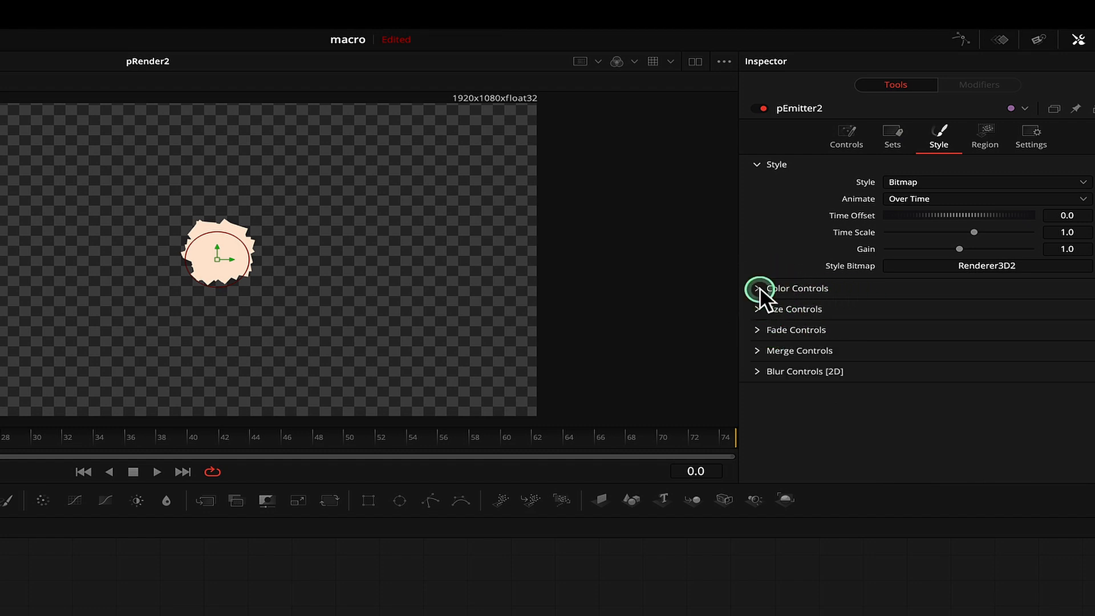
pyautogui.click(760, 288)
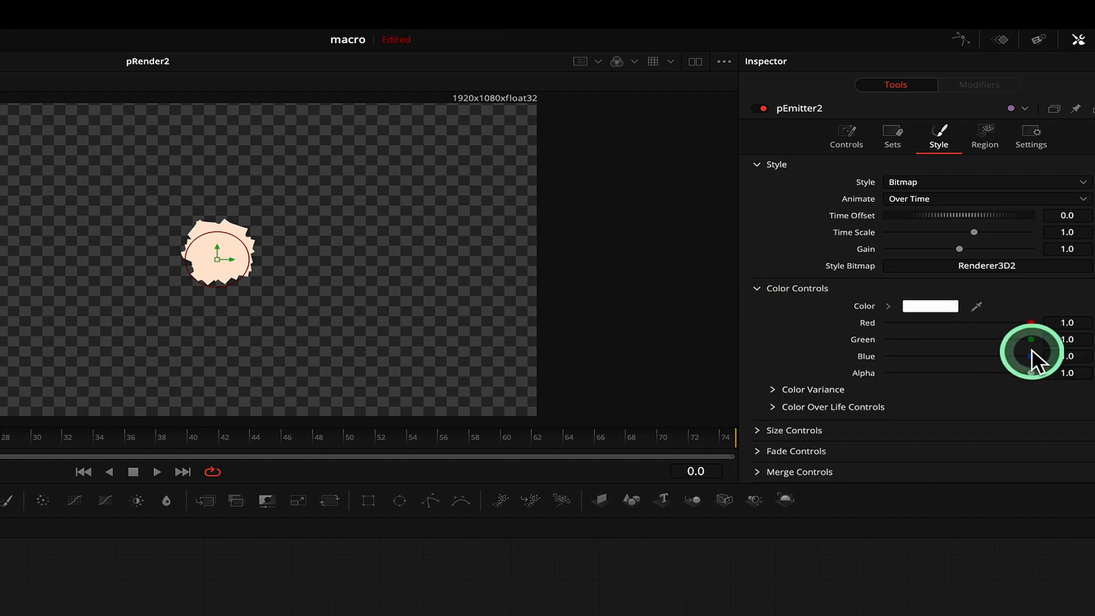
pyautogui.click(774, 390)
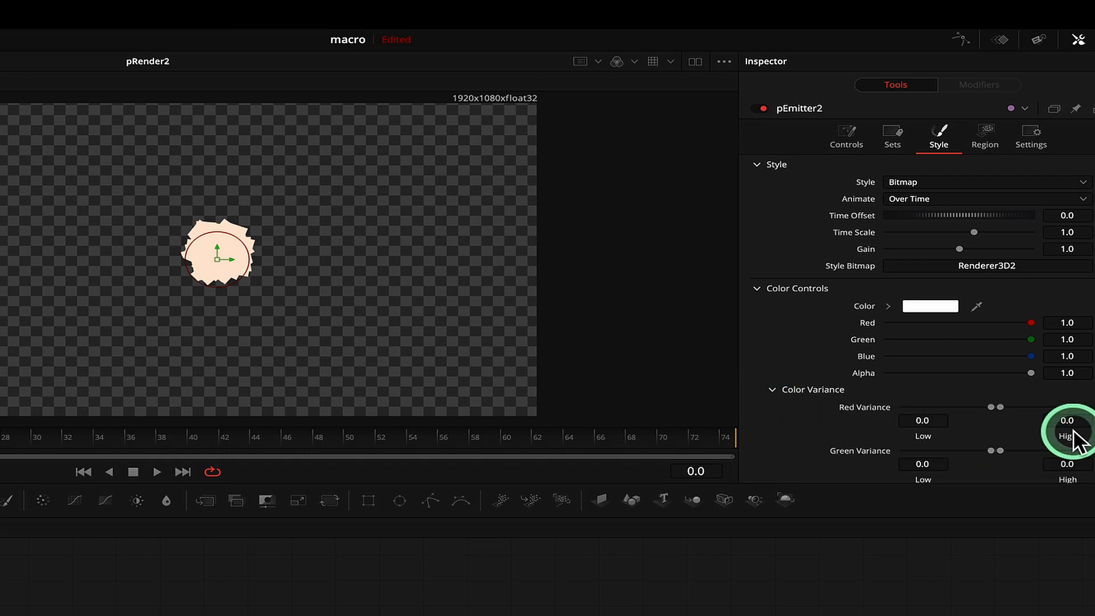
pyautogui.scroll(-5, 1052, 399)
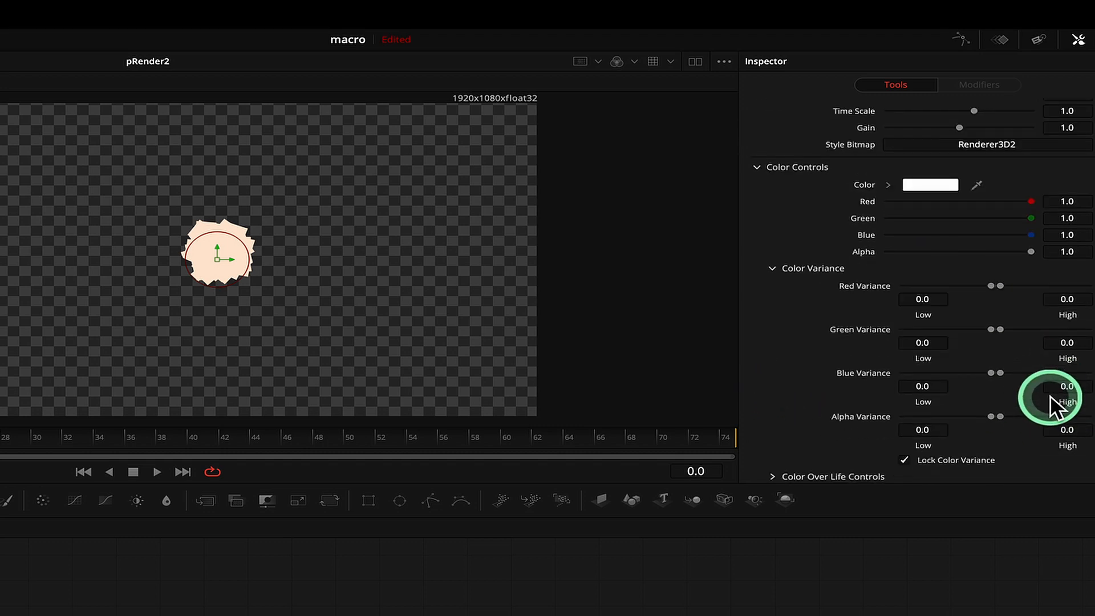
pyautogui.moveTo(991, 272); pyautogui.dragTo(912, 275)
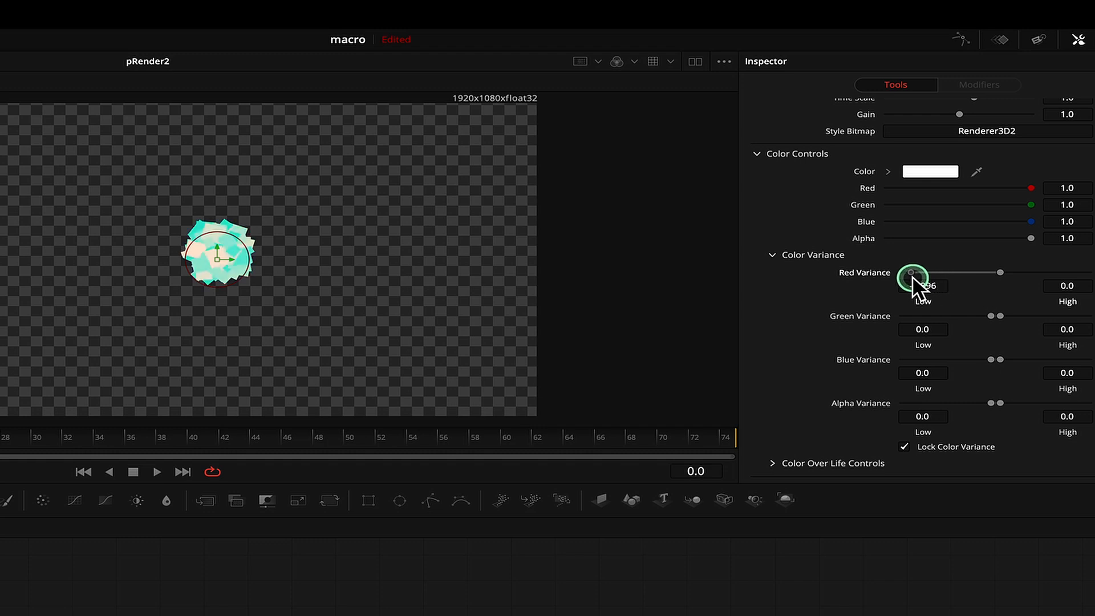
pyautogui.moveTo(992, 272); pyautogui.dragTo(1072, 274)
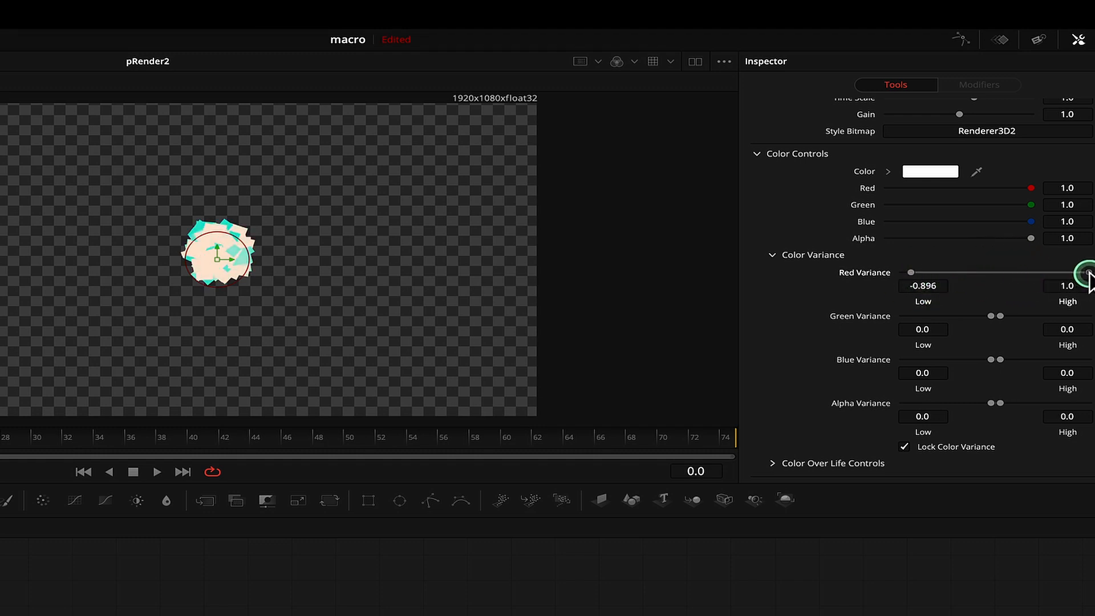
pyautogui.moveTo(992, 275); pyautogui.dragTo(986, 274)
pyautogui.moveTo(993, 316); pyautogui.dragTo(1019, 341)
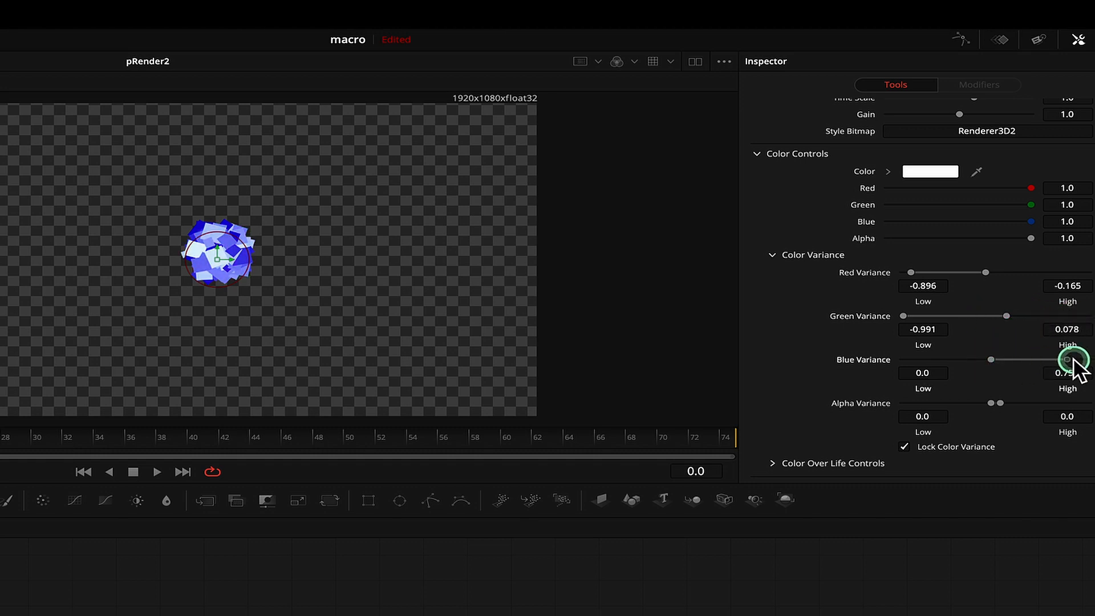
pyautogui.moveTo(991, 360); pyautogui.dragTo(919, 361)
pyautogui.moveTo(992, 271); pyautogui.dragTo(1093, 273)
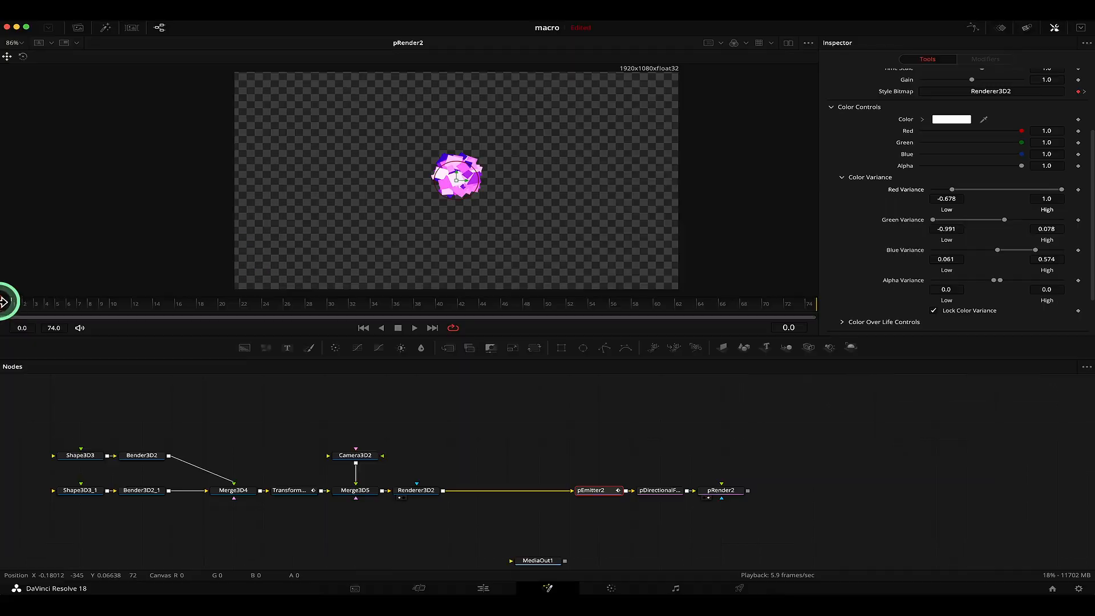
# - Preview the colored burst, retune green variance to -1.0 to 0.183 and blue variance low to -0.565, and replay it
pyautogui.press('space')
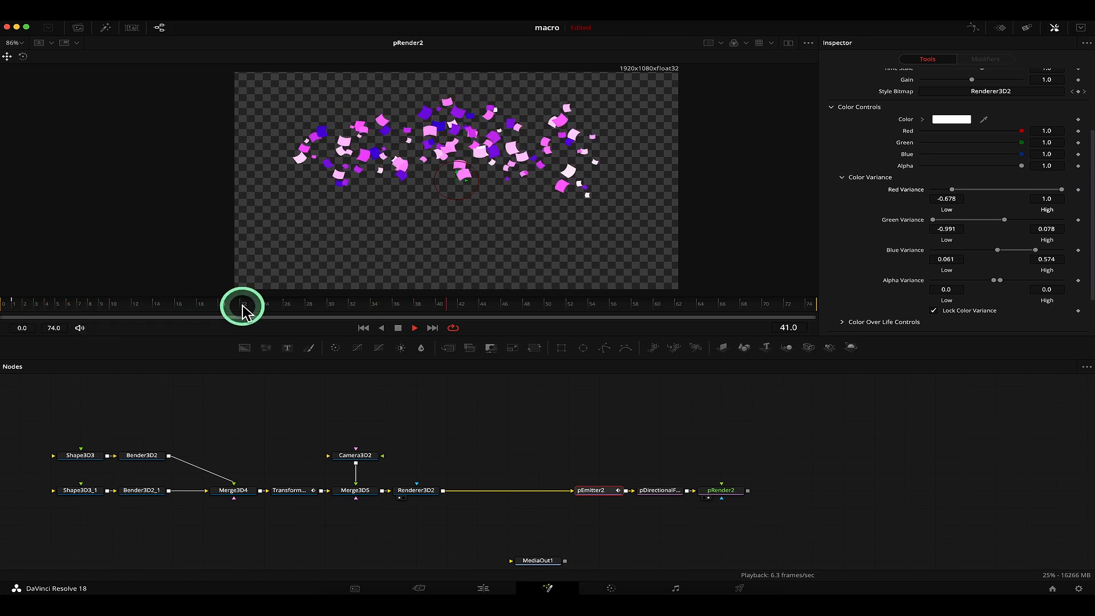
pyautogui.moveTo(238, 305); pyautogui.dragTo(264, 305)
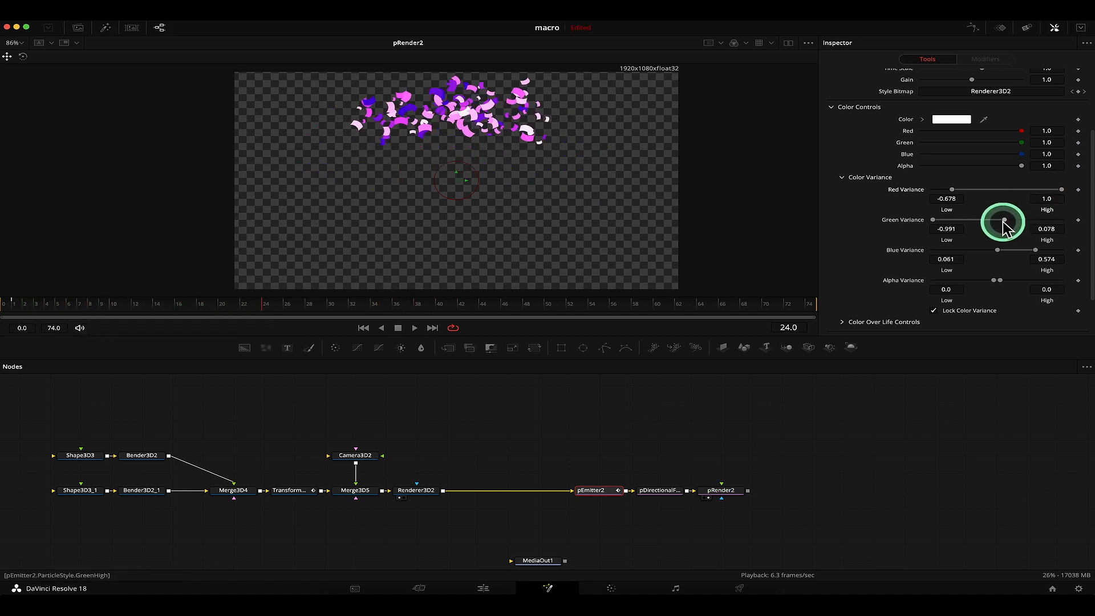
pyautogui.moveTo(1009, 222); pyautogui.dragTo(929, 226)
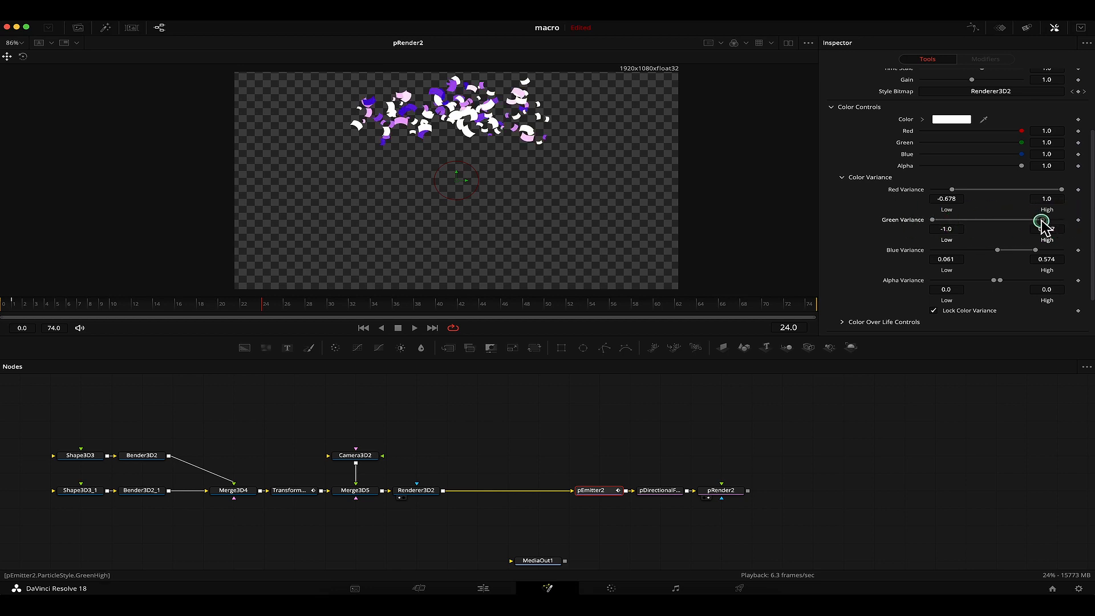
pyautogui.moveTo(1042, 223); pyautogui.dragTo(1021, 223)
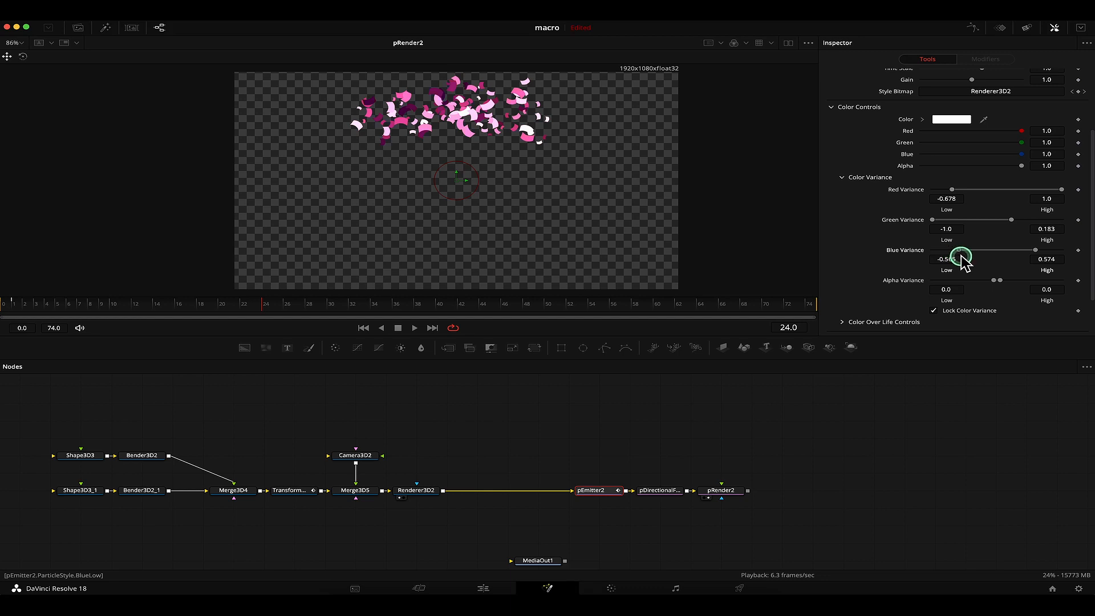
pyautogui.click(3, 306)
pyautogui.press('space')
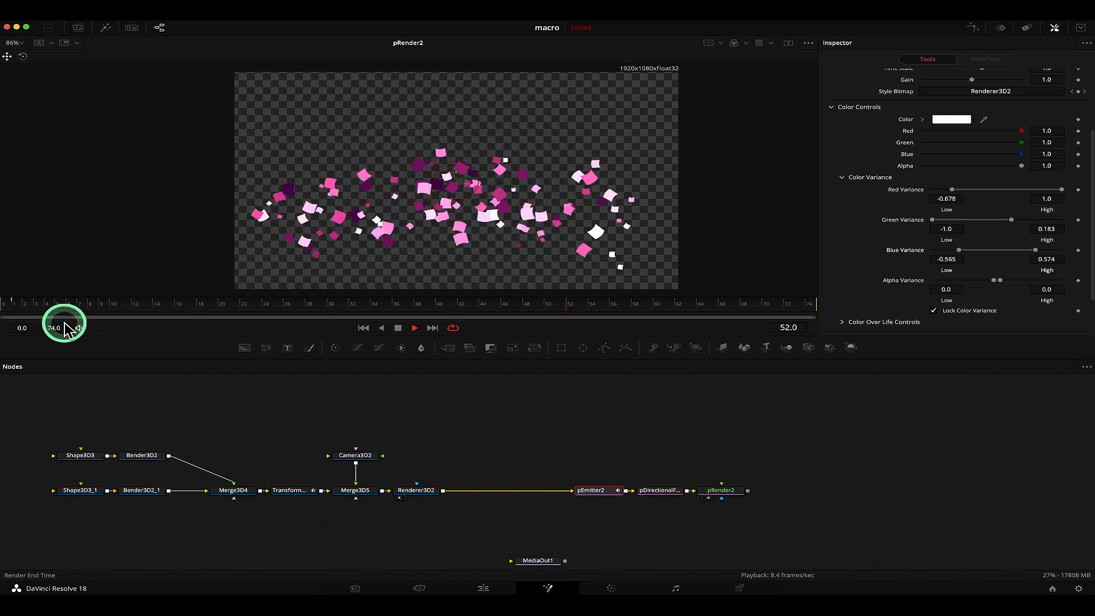
pyautogui.press('space')
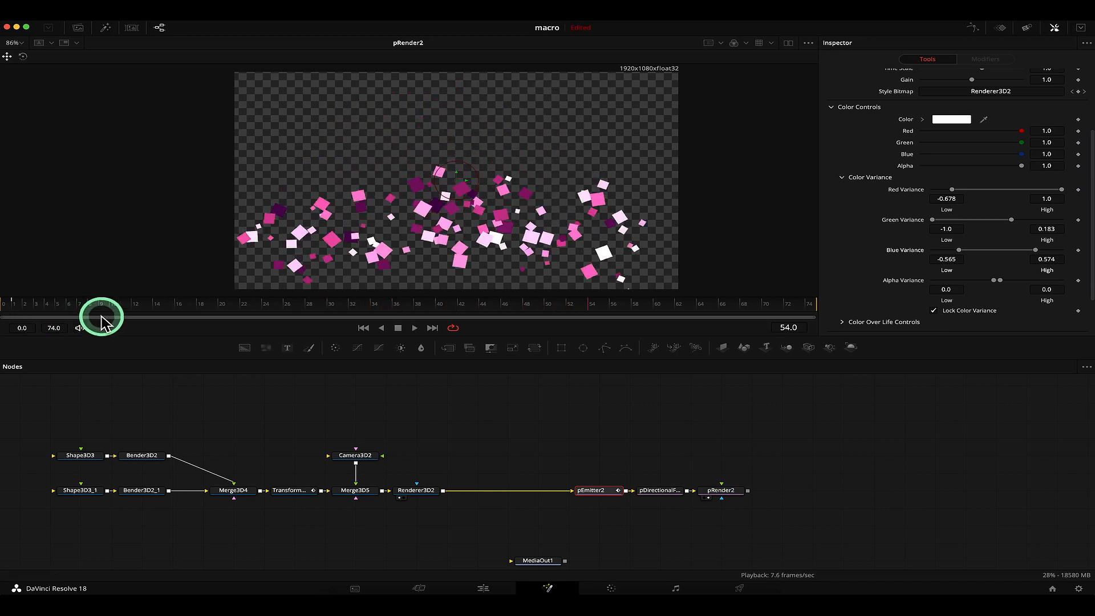
# - Collapse pEmitter2's color variance settings, replay the burst and scrub through it to frame 20
pyautogui.click(843, 178)
pyautogui.scroll(5, 881, 214)
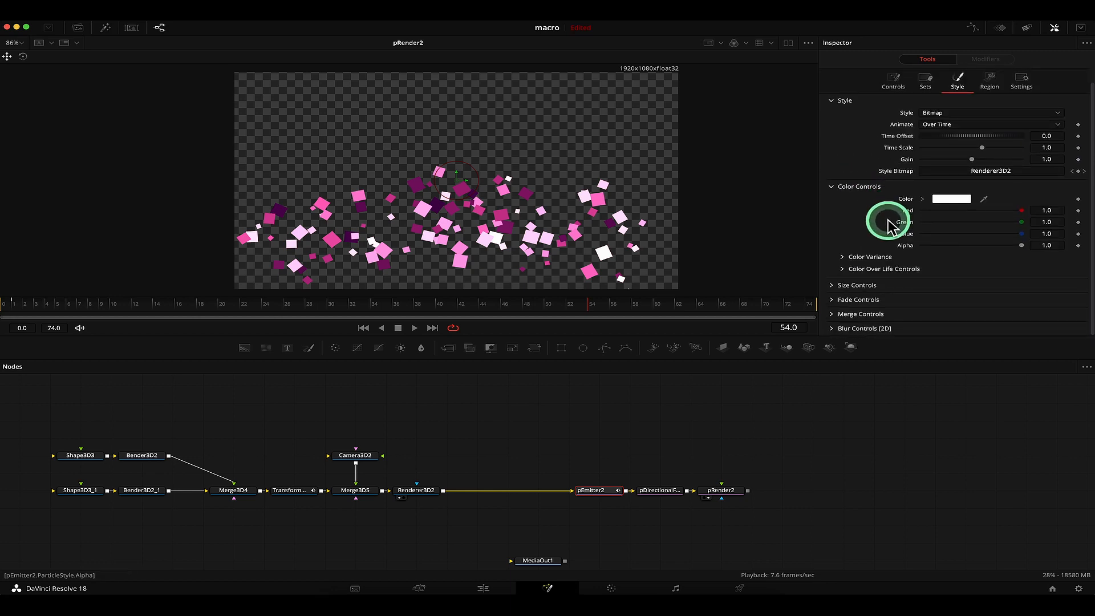
pyautogui.press('space')
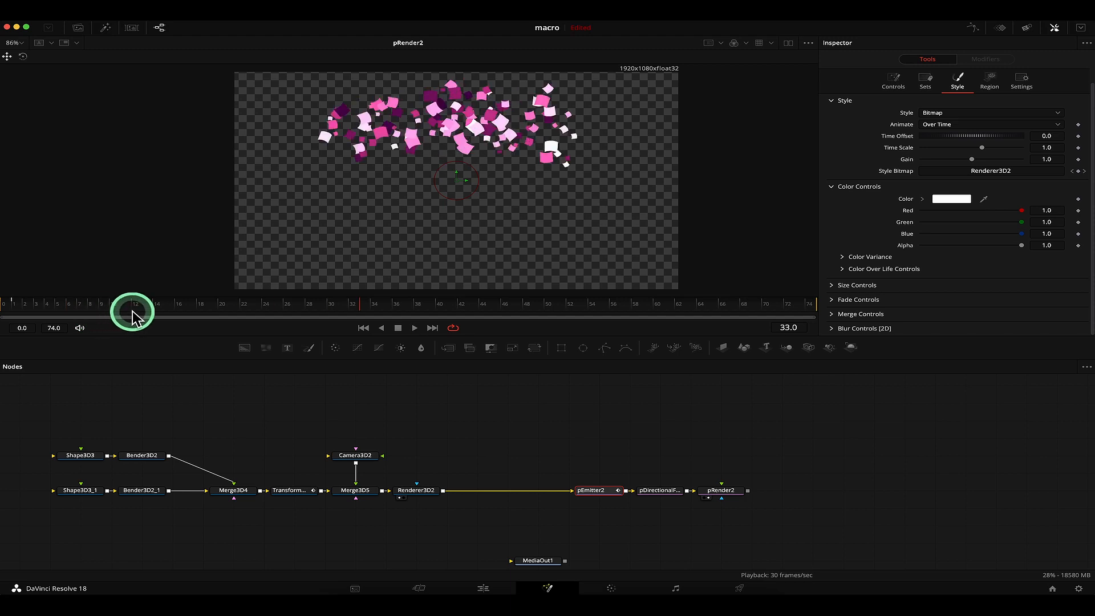
pyautogui.click(56, 308)
pyautogui.moveTo(56, 308); pyautogui.dragTo(220, 314)
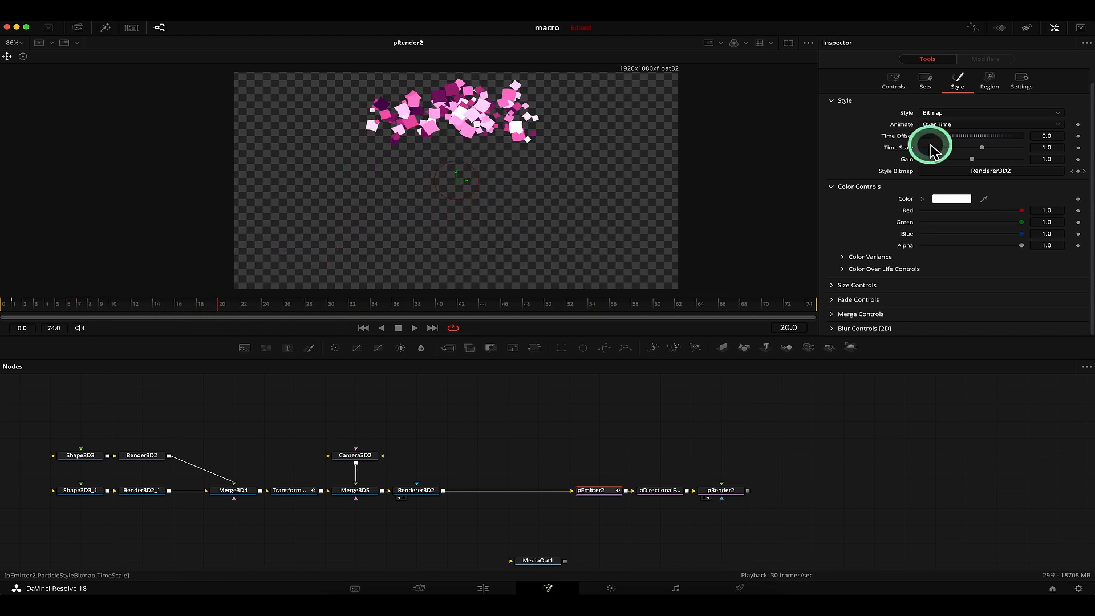
# - Set pEmitter2's particle size to 0.0561 and size variance to 0.1257
pyautogui.click(834, 290)
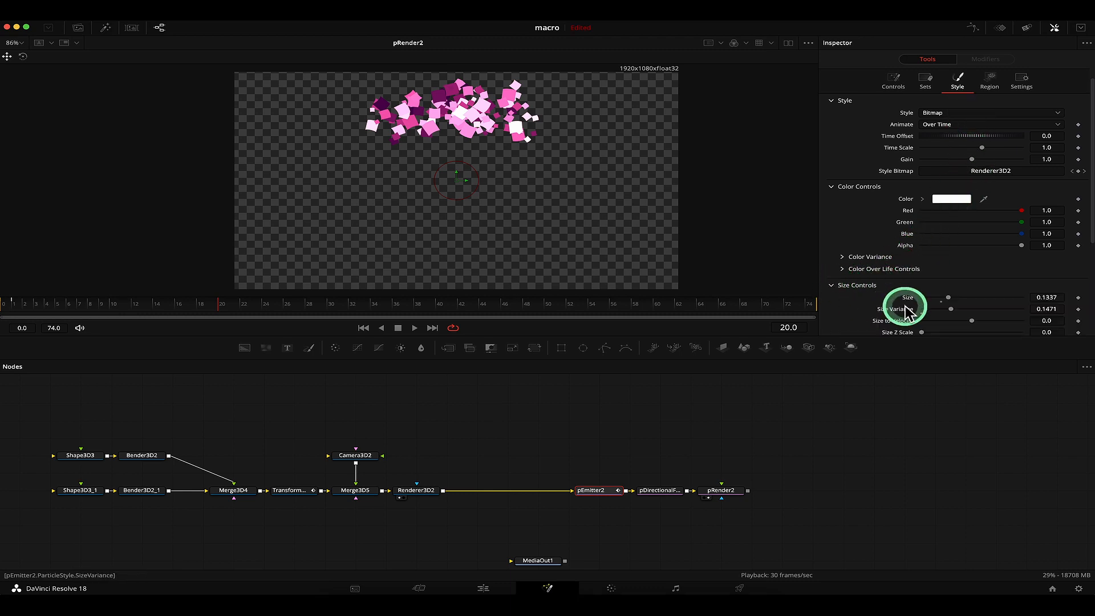
pyautogui.scroll(-2, 970, 297)
pyautogui.moveTo(950, 251); pyautogui.dragTo(944, 253)
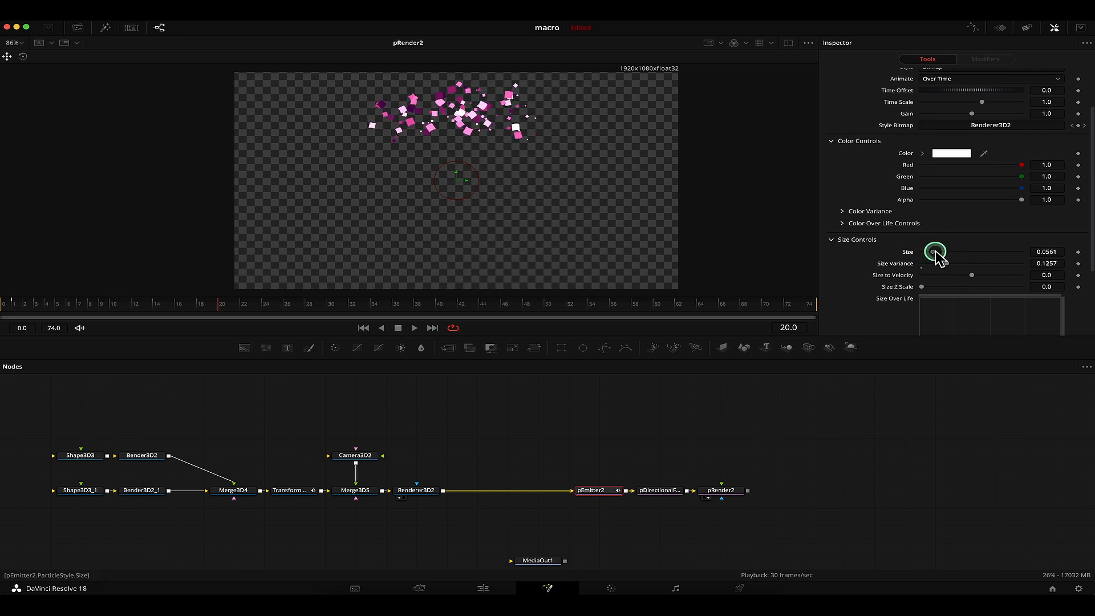
# - Check pEmitter2's number keyframes at frames 0 and 1, and replay the burst with the smaller particles
pyautogui.scroll(5, 944, 142)
pyautogui.click(895, 98)
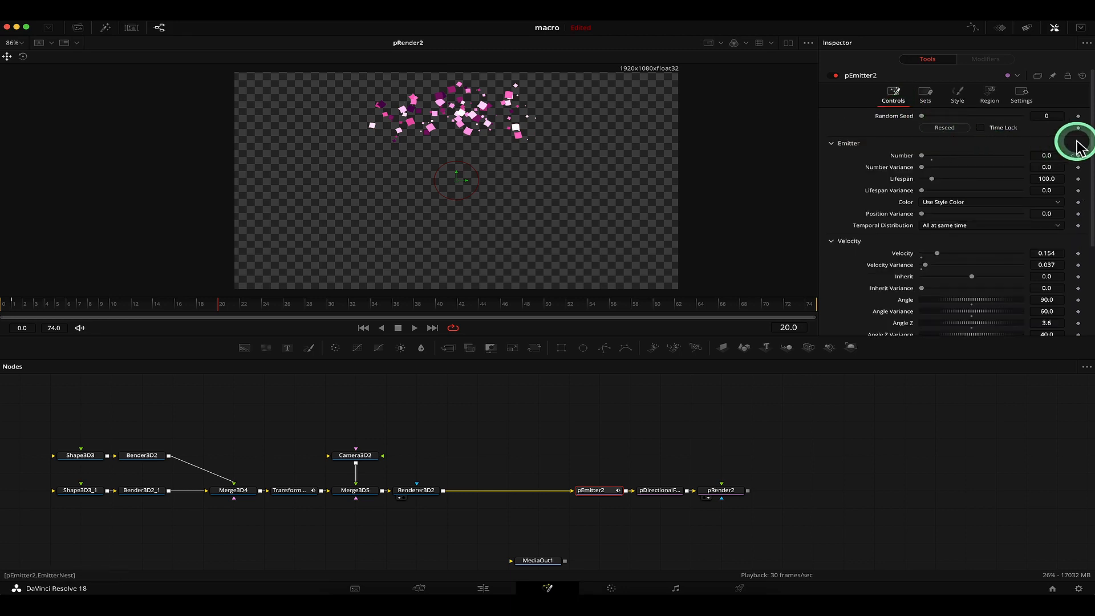
pyautogui.moveTo(44, 308); pyautogui.dragTo(21, 308)
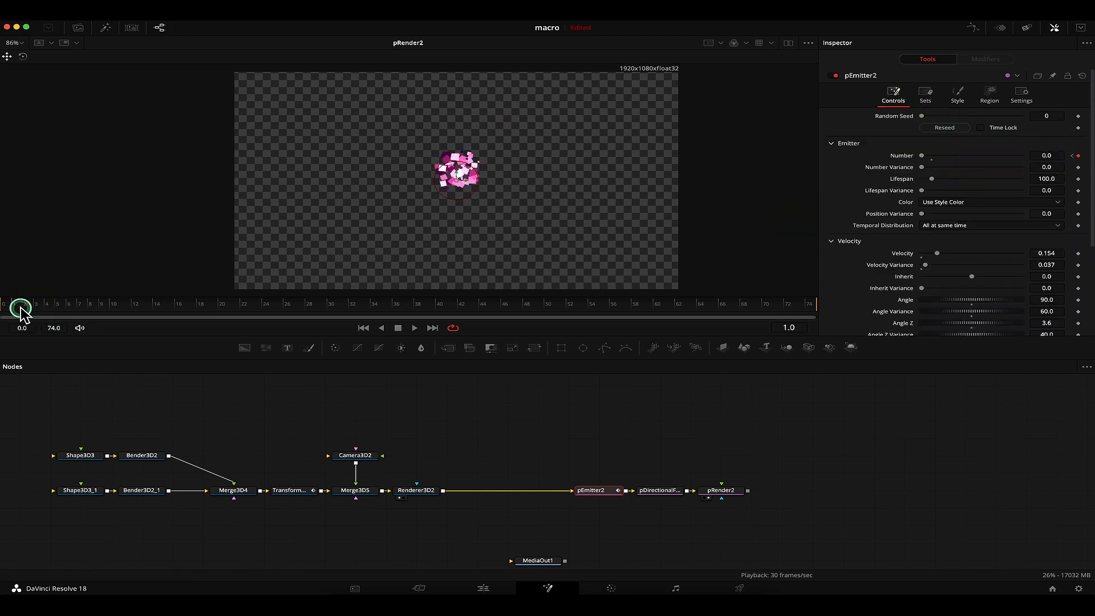
pyautogui.click(2, 312)
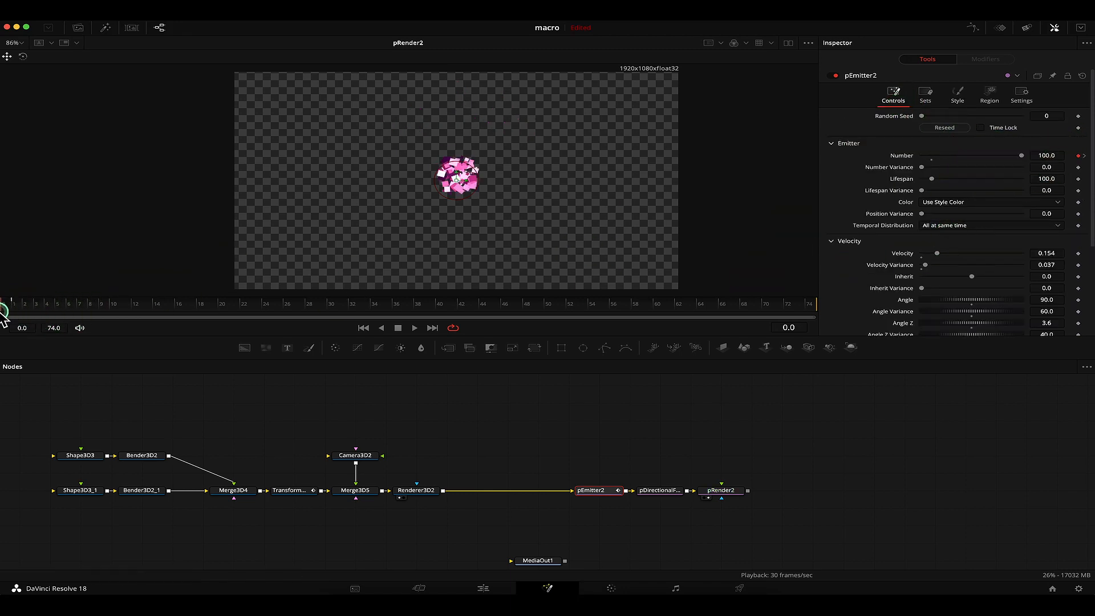
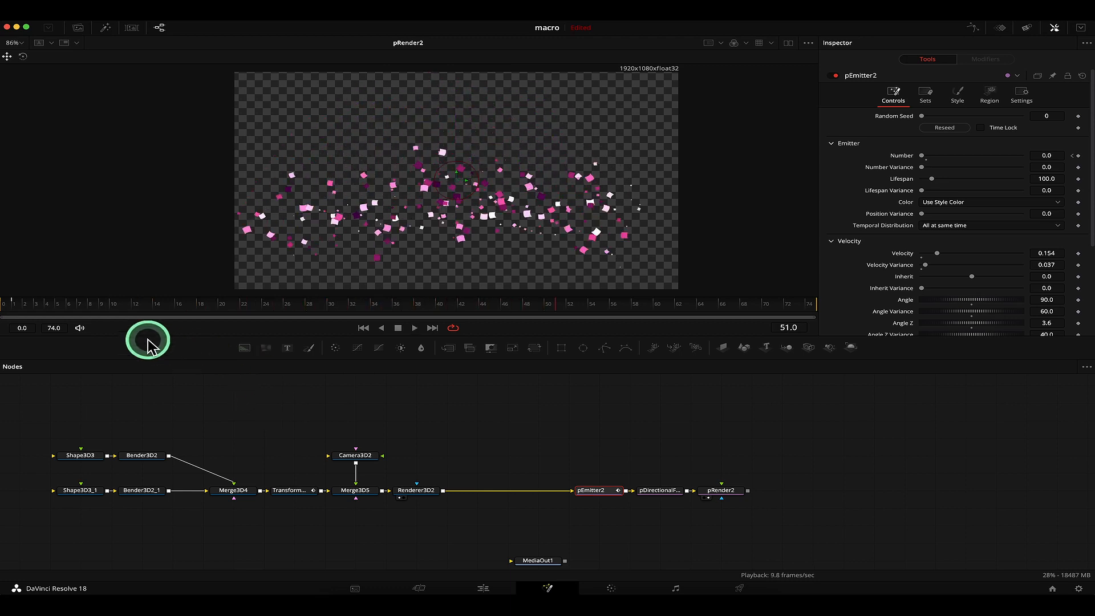
pyautogui.moveTo(116, 305); pyautogui.dragTo(3, 311)
pyautogui.press('space')
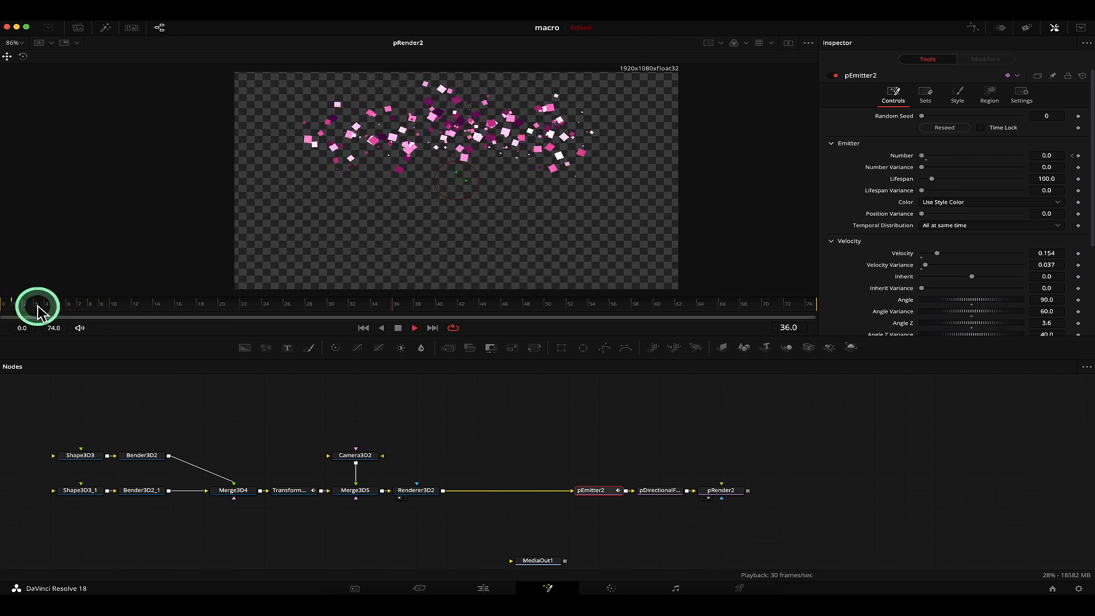
pyautogui.press('space')
pyautogui.press('space')
# - Raise pEmitter2's lifespan to 182 and replay the burst in a loop
pyautogui.moveTo(107, 304); pyautogui.dragTo(436, 346)
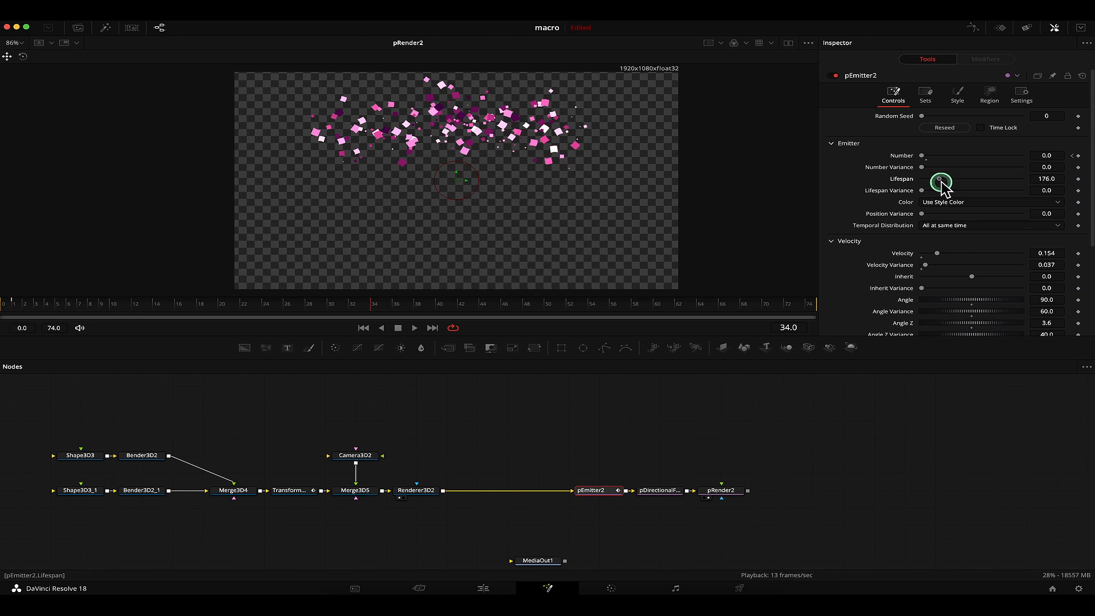
pyautogui.click(54, 304)
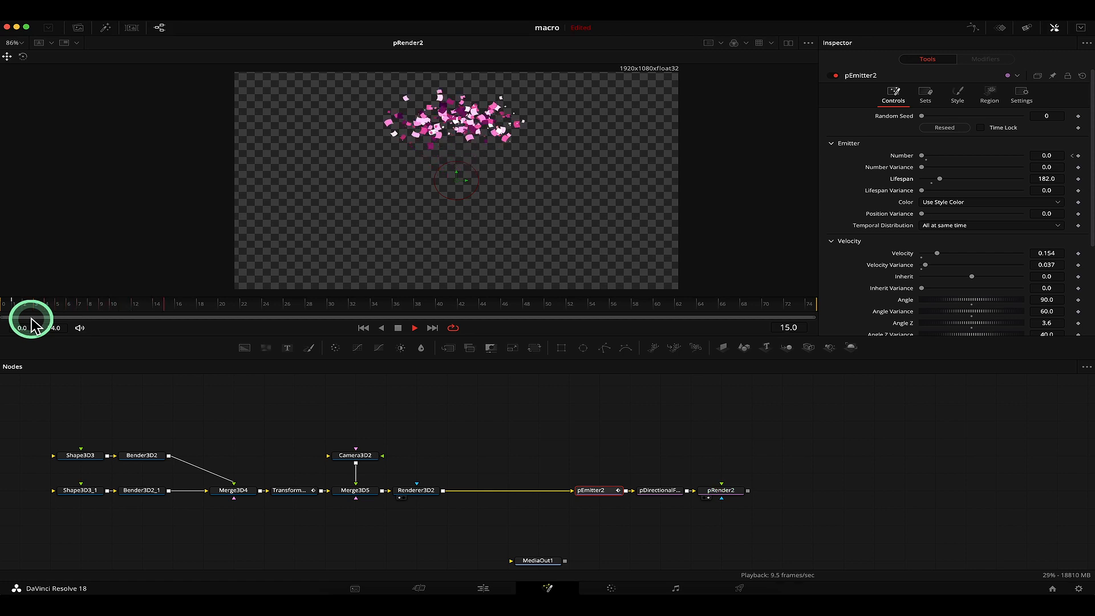
pyautogui.click(407, 329)
pyautogui.click(455, 330)
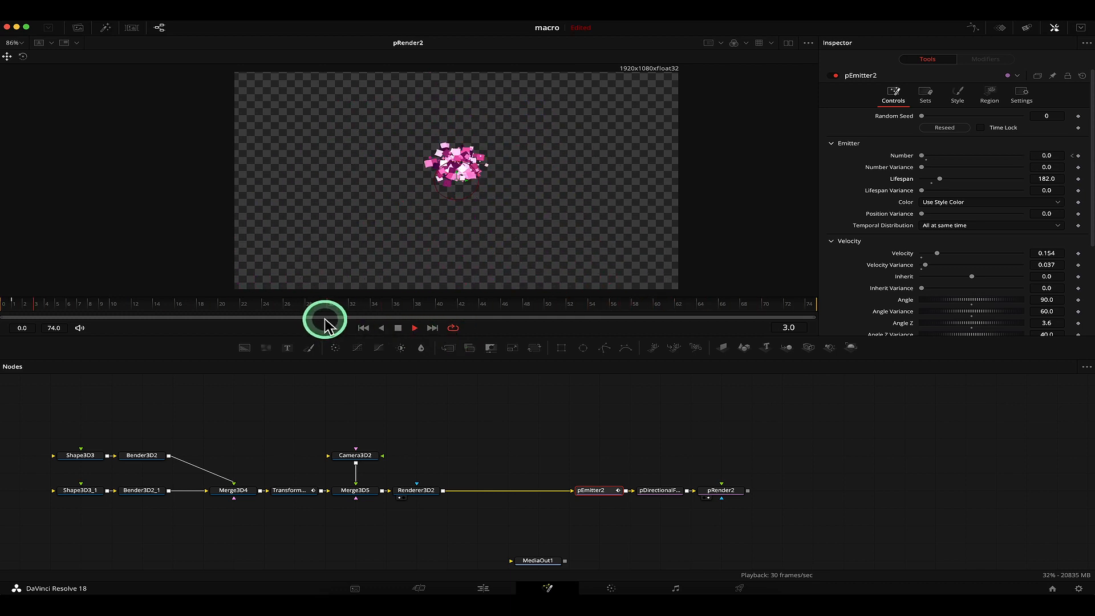
pyautogui.press('space')
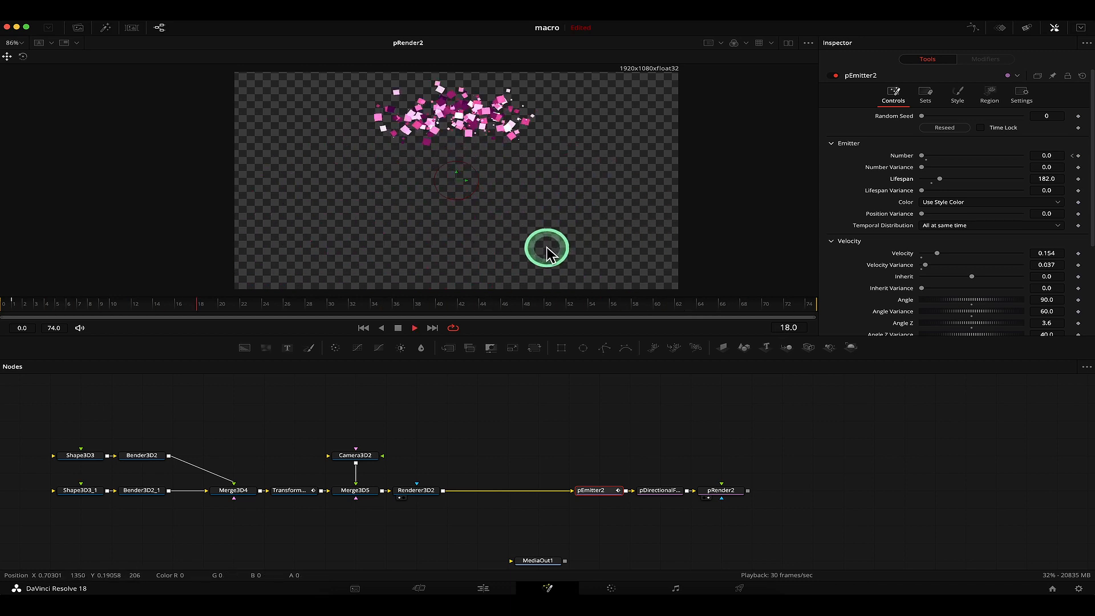
pyautogui.press('space')
# - View the original composition's Merge1 and play it to compare its confetti over the congratulation title
pyautogui.scroll(-1, 952, 308)
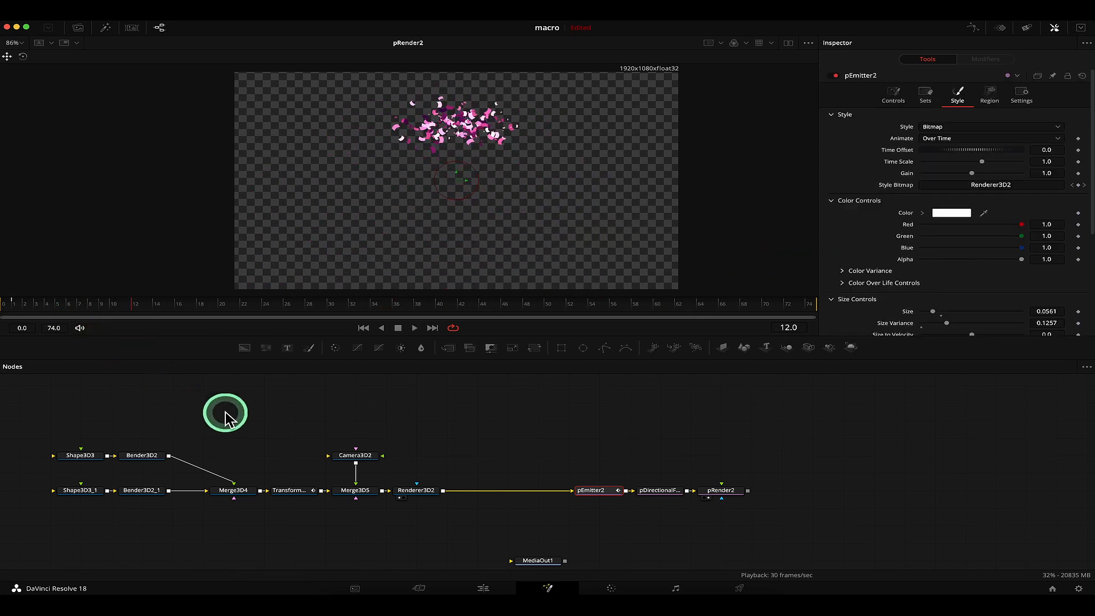
pyautogui.moveTo(274, 408); pyautogui.dragTo(560, 423)
pyautogui.moveTo(413, 456); pyautogui.dragTo(652, 464)
pyautogui.moveTo(329, 507)
pyautogui.mouseDown()
pyautogui.moveTo(449, 407)
pyautogui.moveTo(526, 452)
pyautogui.moveTo(505, 514)
pyautogui.moveTo(593, 139)
pyautogui.mouseUp()
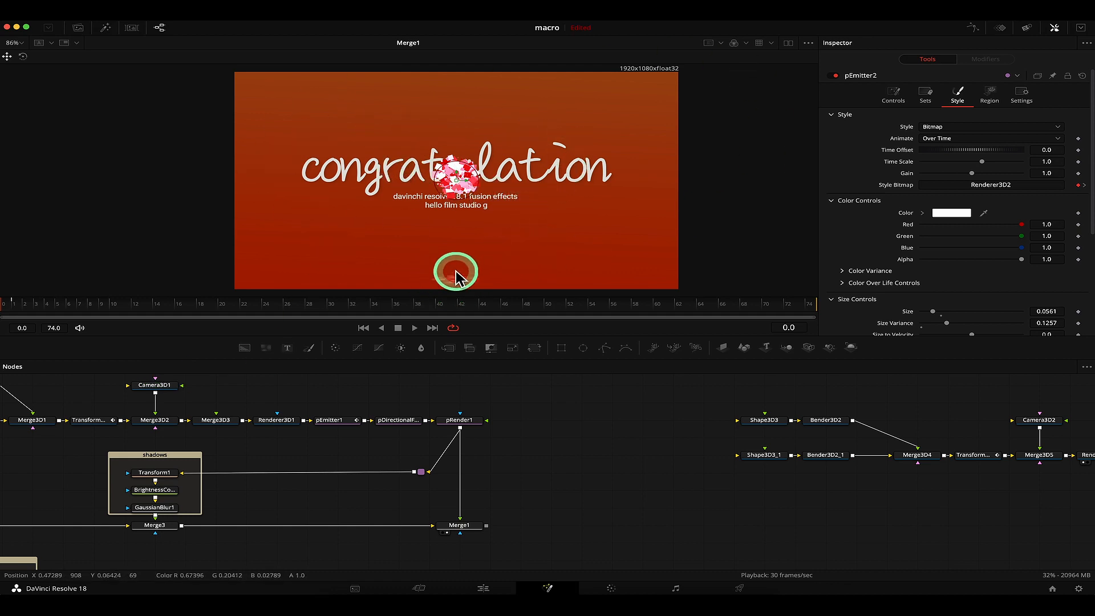
pyautogui.press('space')
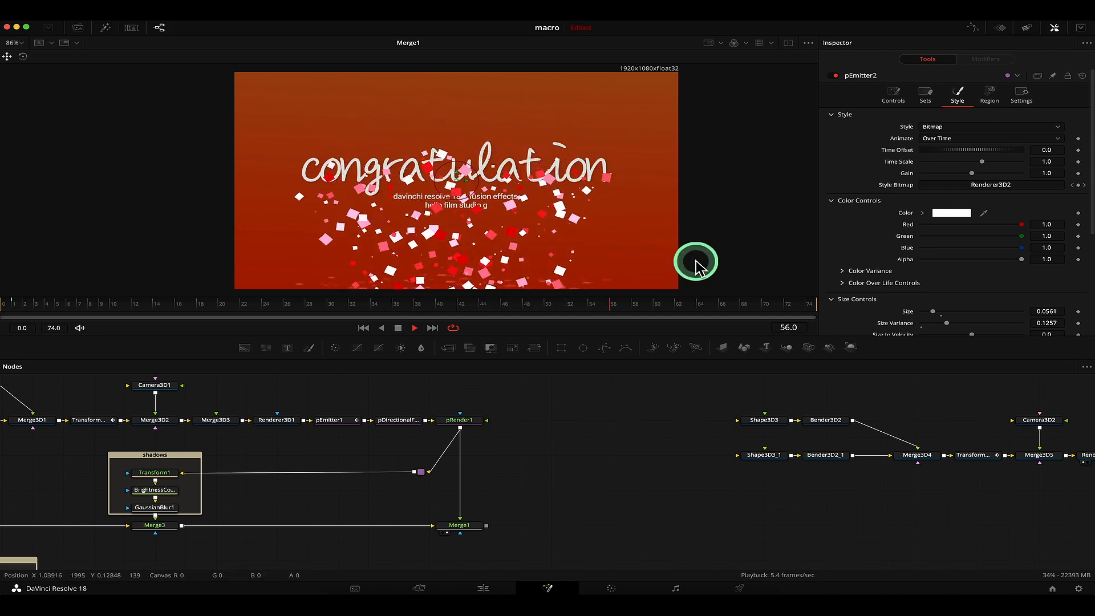
pyautogui.press('space')
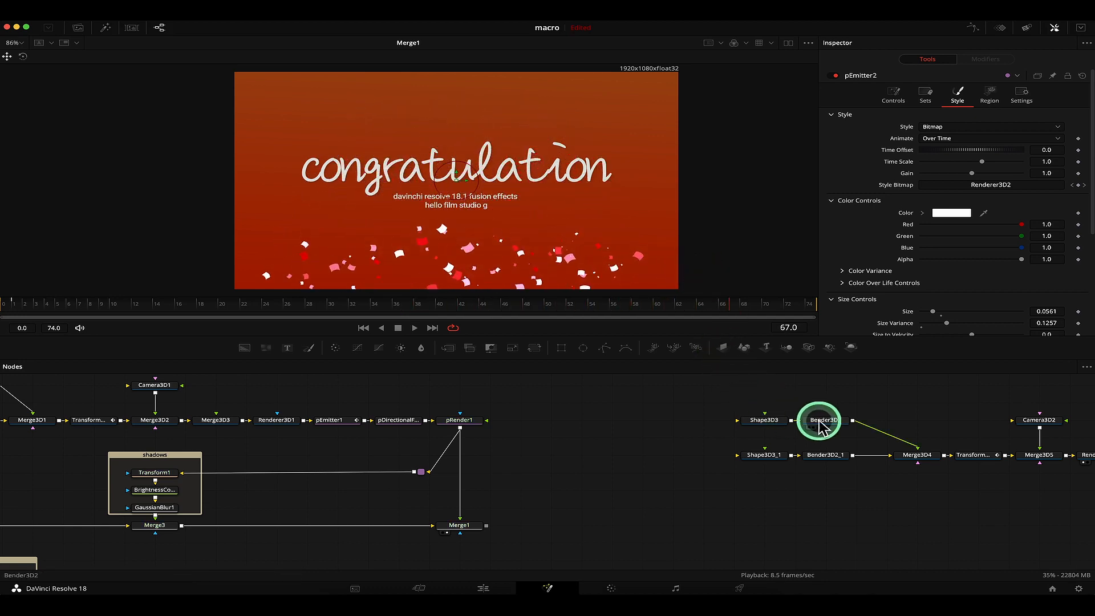
# - Return to the rebuilt node chain, show pRender2 in the viewer and replay its burst
pyautogui.hscroll(10, 819, 427)
pyautogui.click(798, 467)
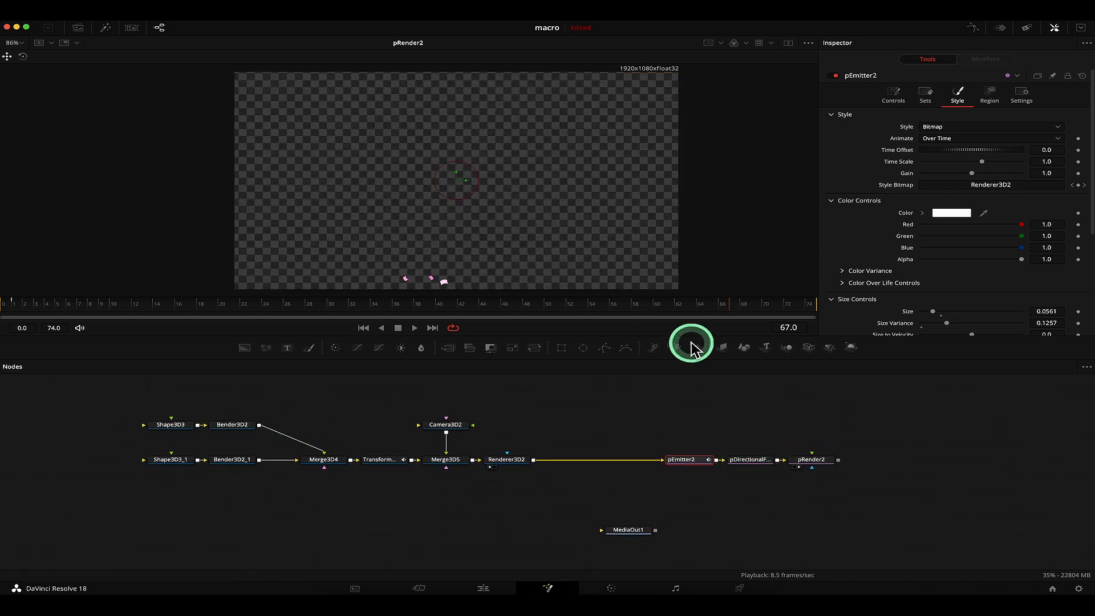
pyautogui.click(28, 306)
pyautogui.press('space')
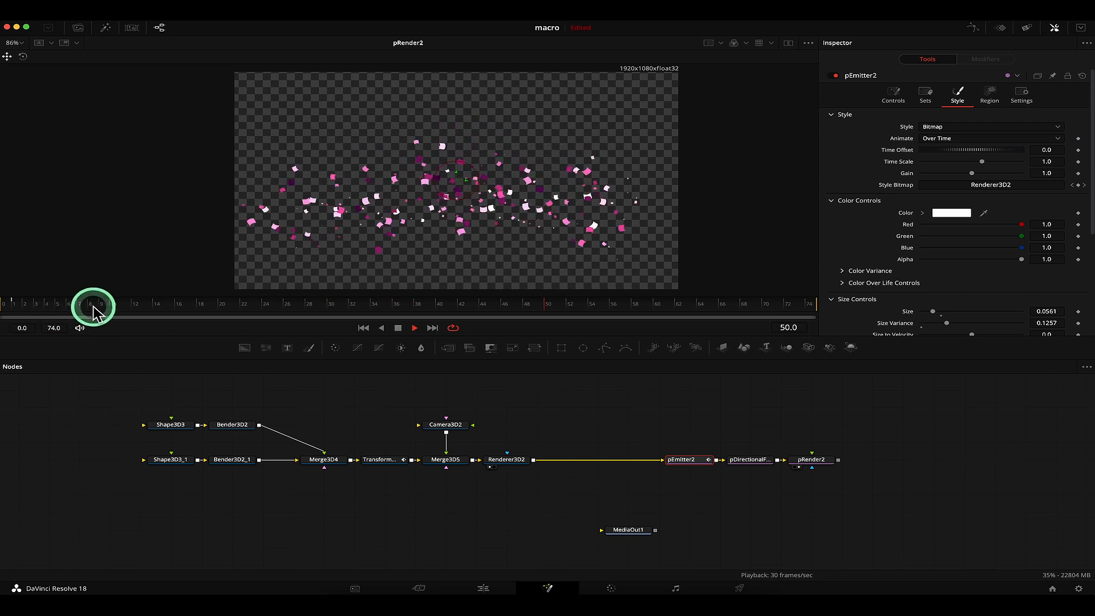
# - Return to frame 0, move MediaOut1 beside pRender2, connect pRender2 to it, and play MediaOut1 in the viewer
pyautogui.click(6, 306)
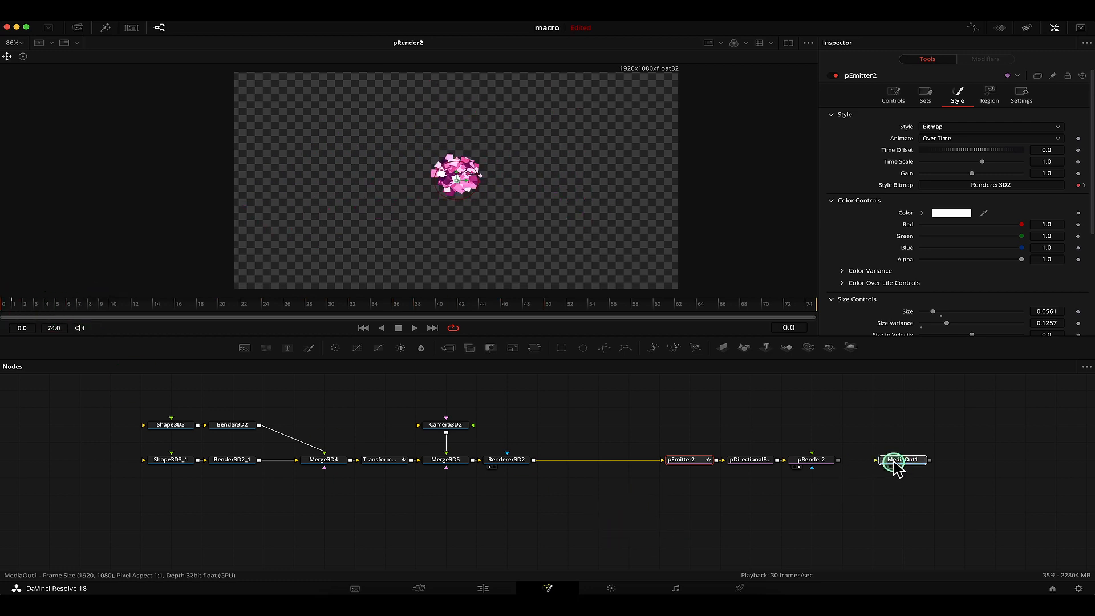
pyautogui.click(897, 465)
pyautogui.moveTo(883, 468); pyautogui.dragTo(435, 152)
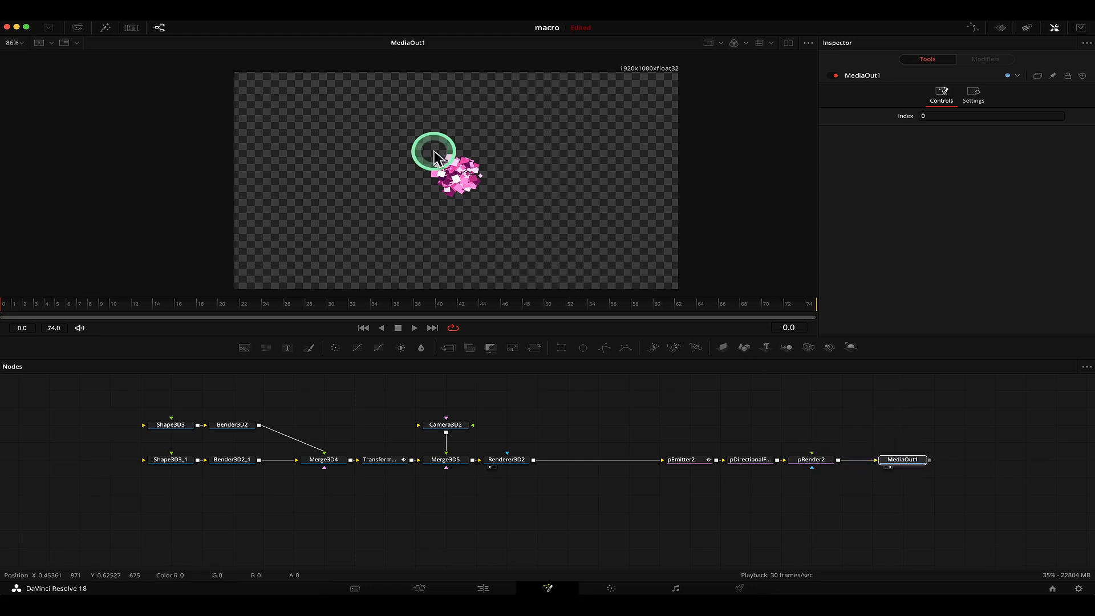
pyautogui.press('space')
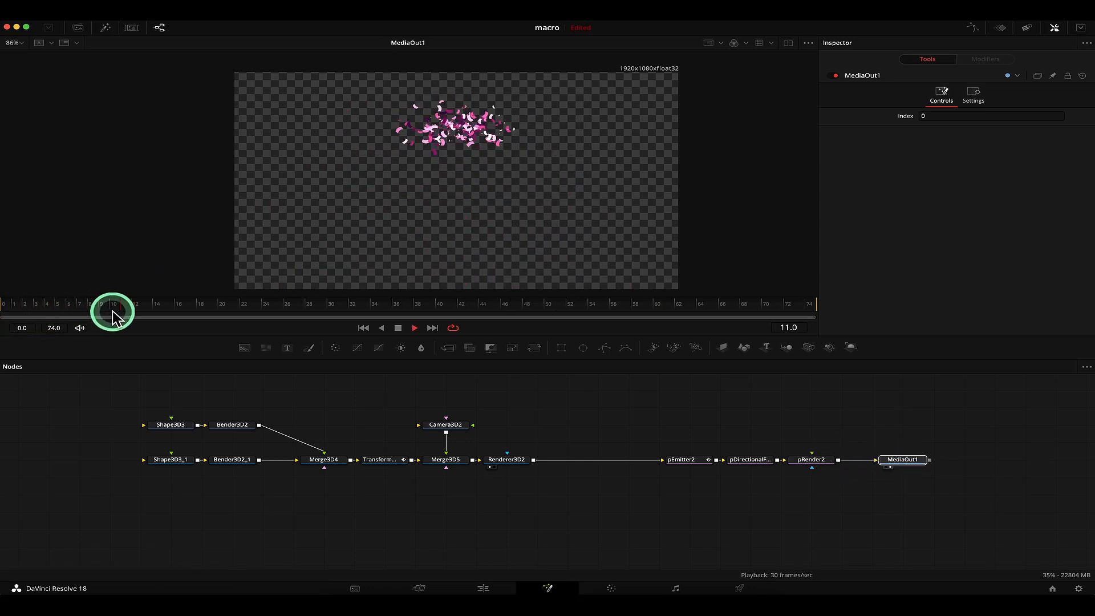
pyautogui.press('space')
# - Switch to the Edit page and play the Fusion Composition clip from the start of the congratulation timeline
pyautogui.click(484, 588)
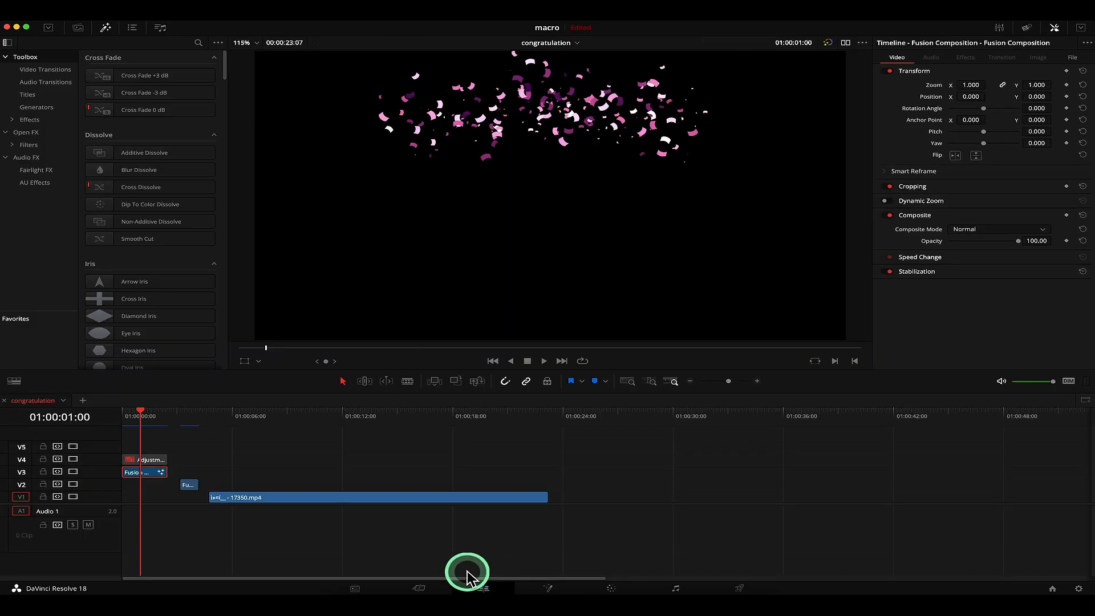
pyautogui.click(294, 448)
pyautogui.click(127, 416)
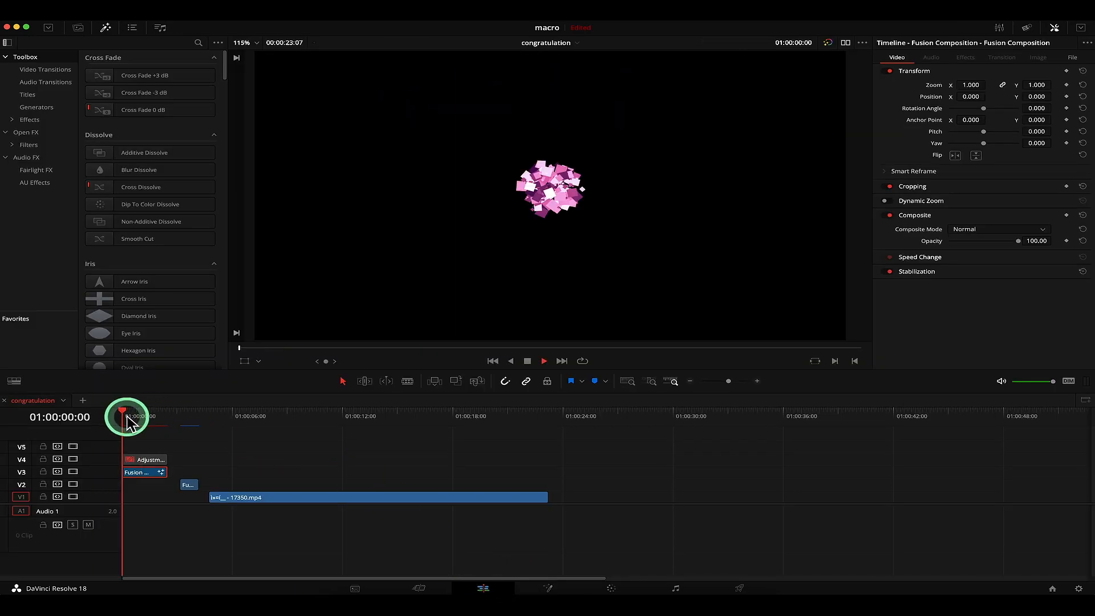
pyautogui.press('space')
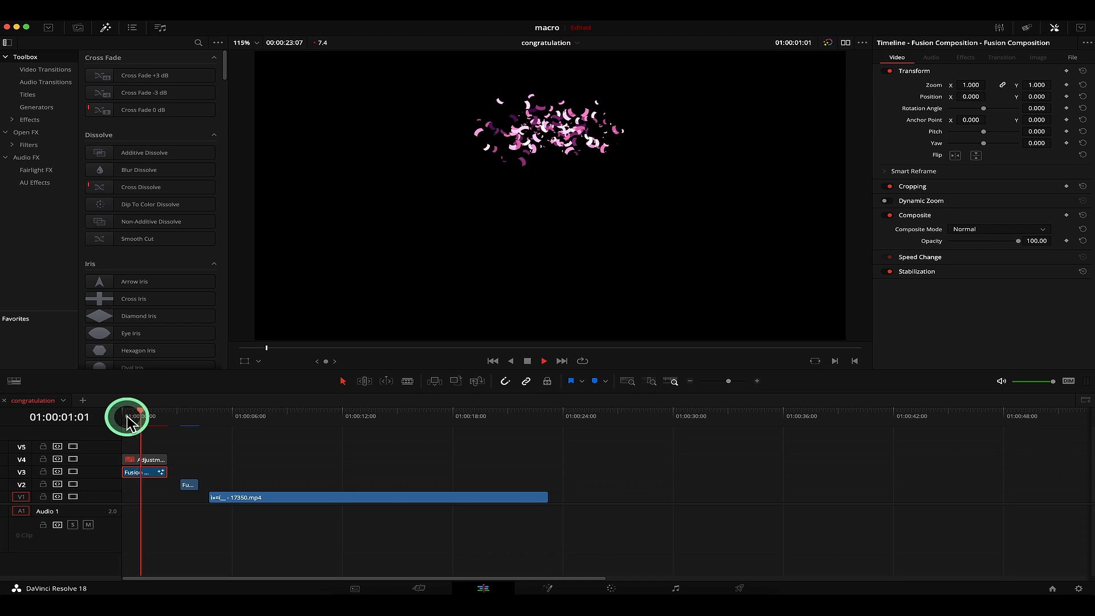
pyautogui.press('space')
# - Turn on Render Cache Fusion Output for the Fusion Composition clip on V3 and play it from the start
pyautogui.rightClick(158, 473)
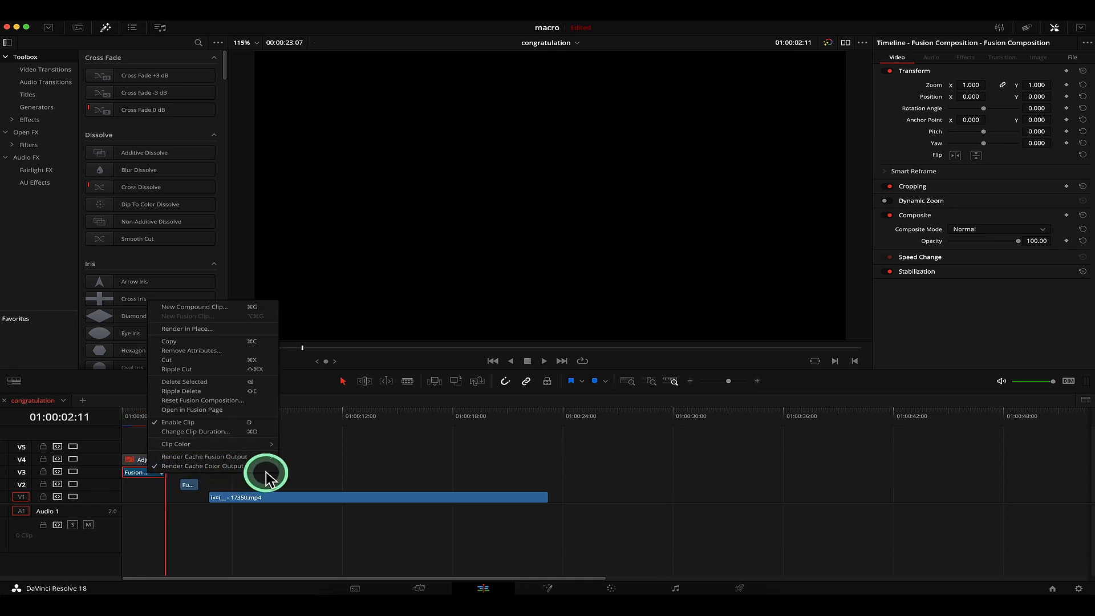
pyautogui.moveTo(250, 457)
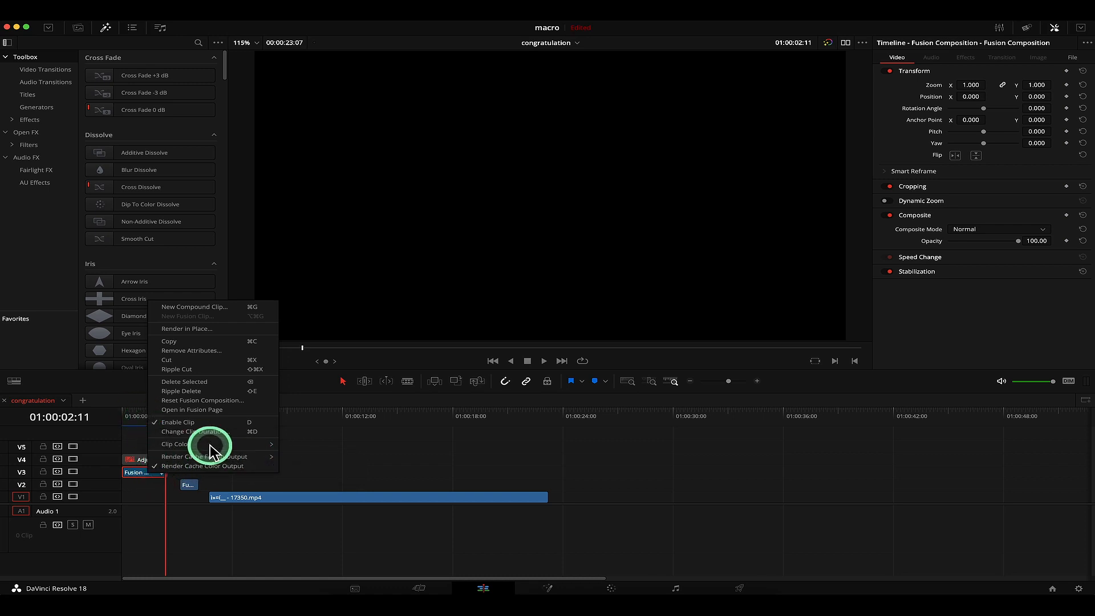
pyautogui.click(294, 466)
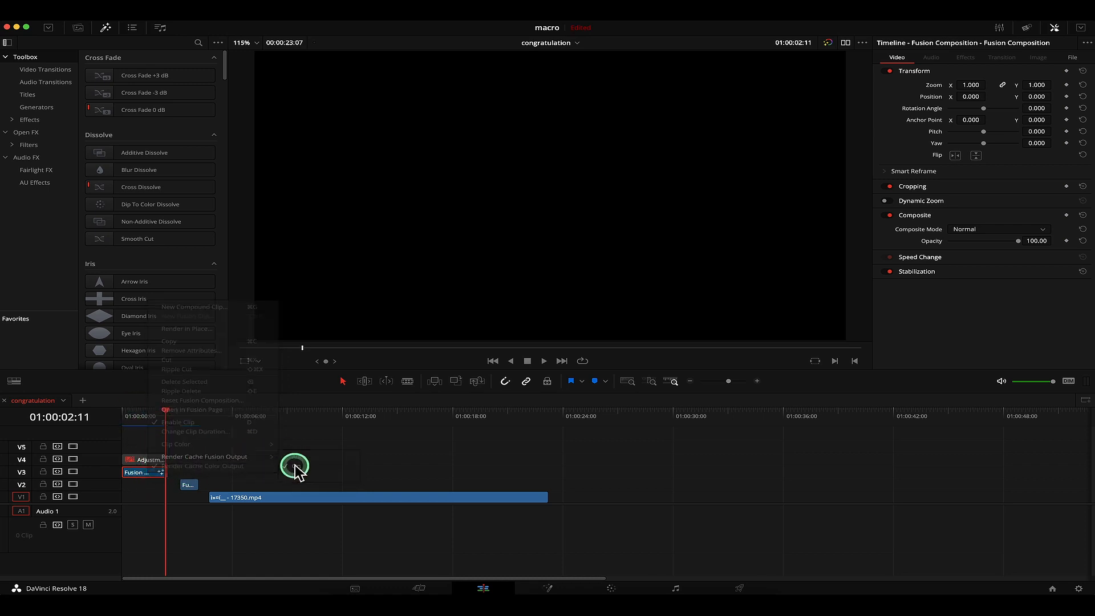
pyautogui.moveTo(141, 417); pyautogui.dragTo(122, 420)
pyautogui.press('space')
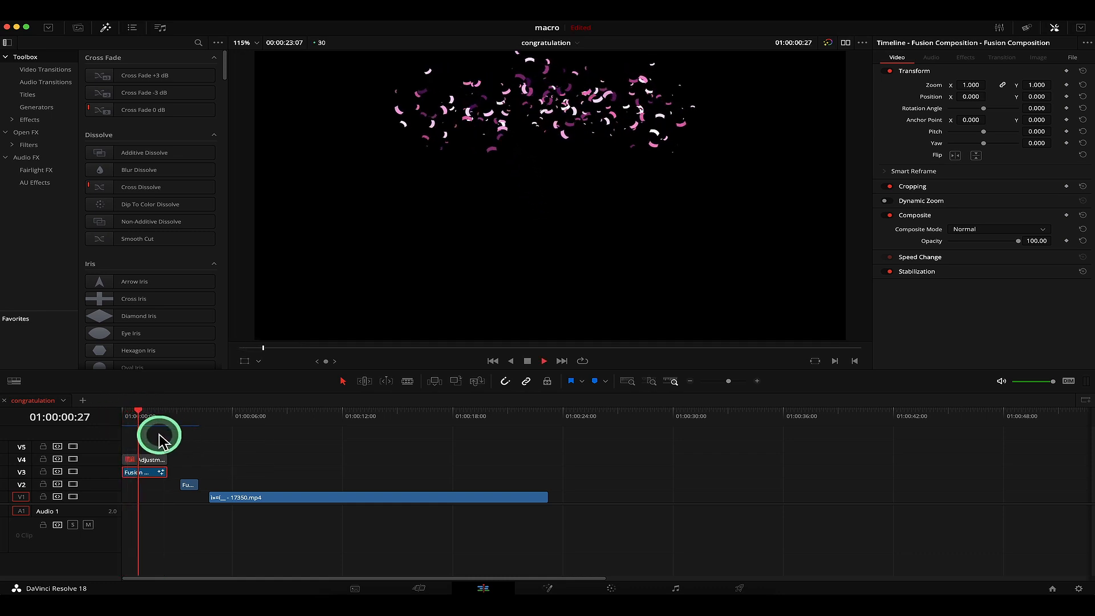
pyautogui.press('space')
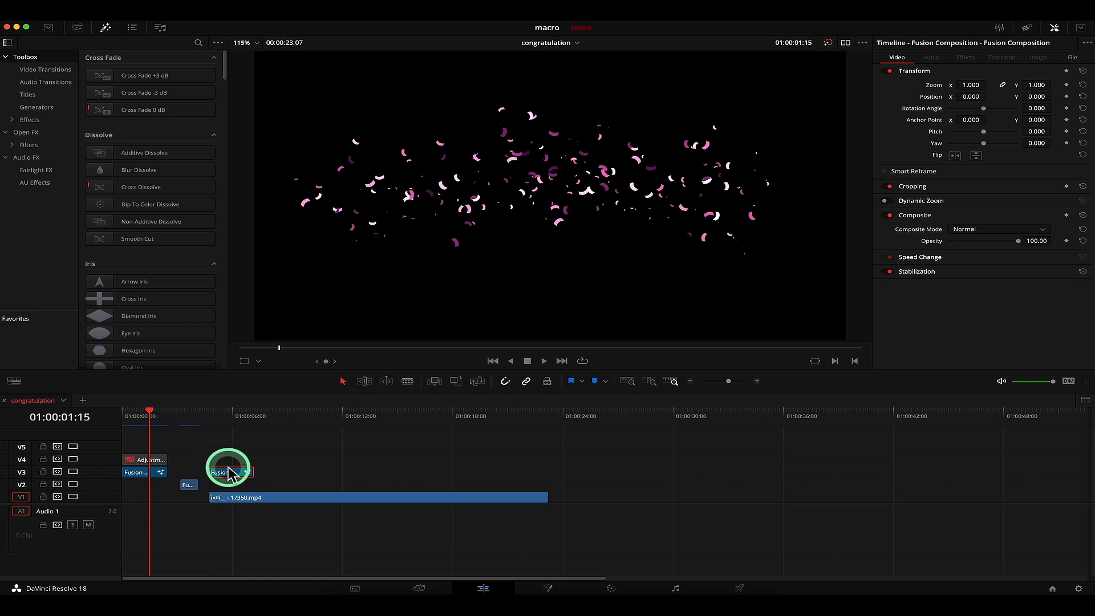
# - Place a copy of the Fusion clip above the 17350.mp4 footage and render it in place as QuickTime Apple ProRes 422 into the Davinci resolve project file folder
pyautogui.click(224, 472)
pyautogui.rightClick(224, 471)
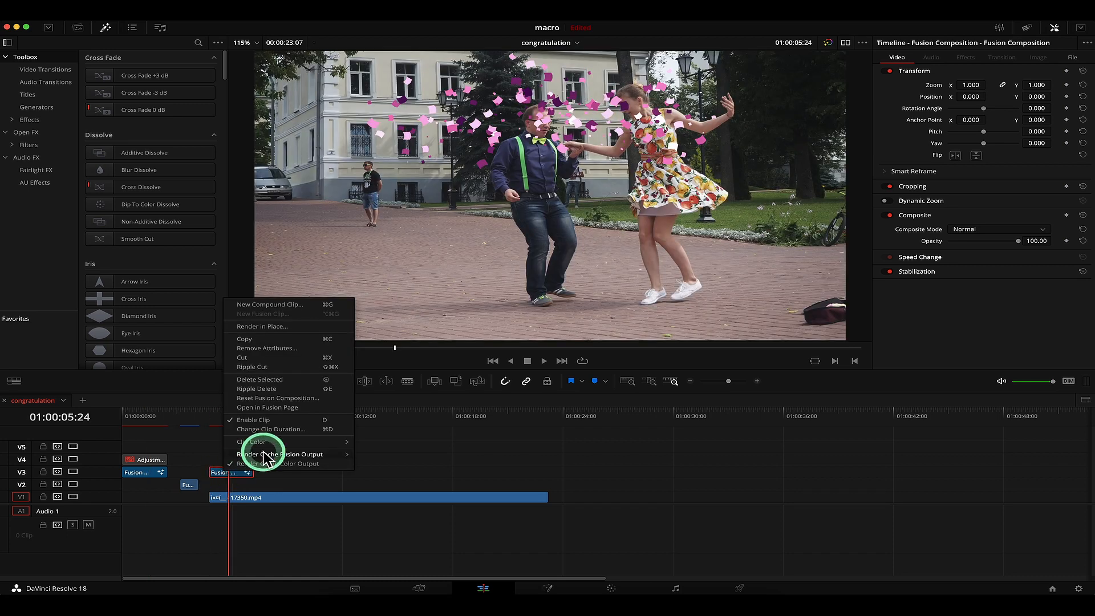
pyautogui.click(299, 326)
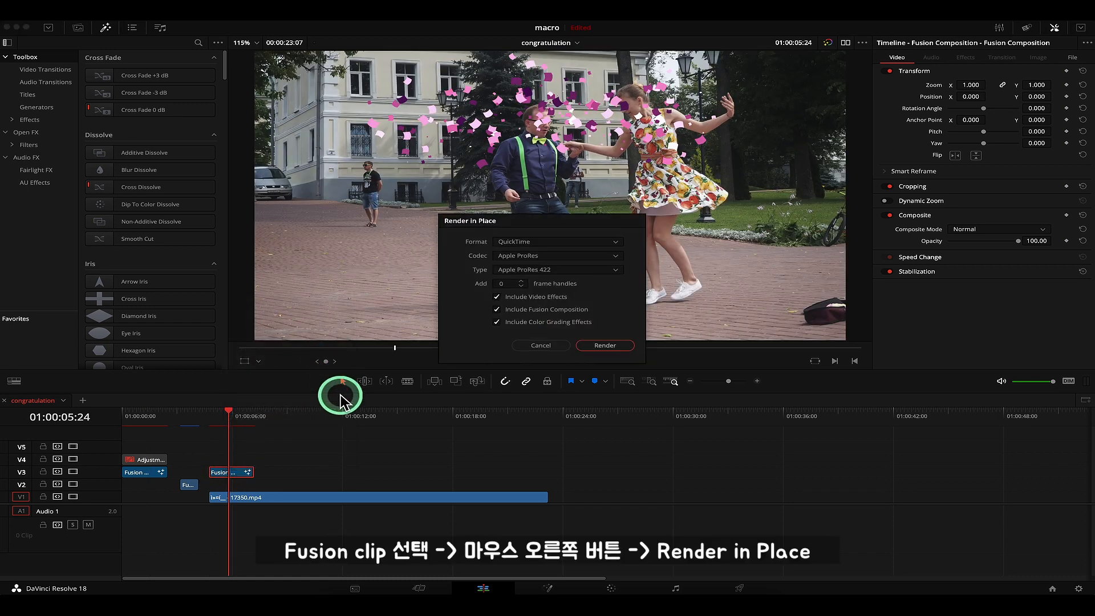
pyautogui.click(605, 346)
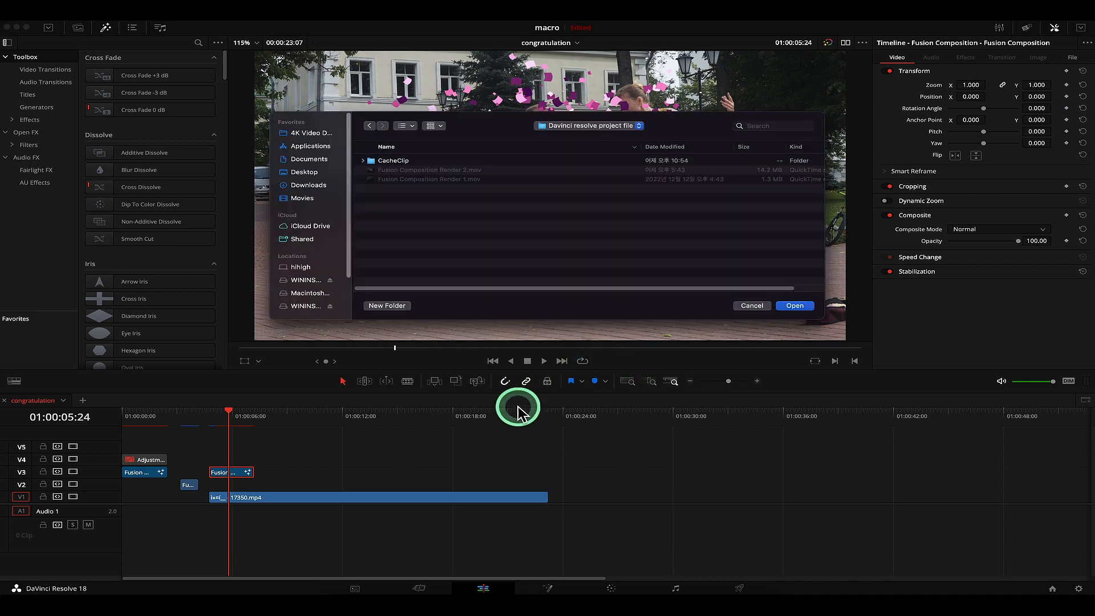
pyautogui.click(795, 306)
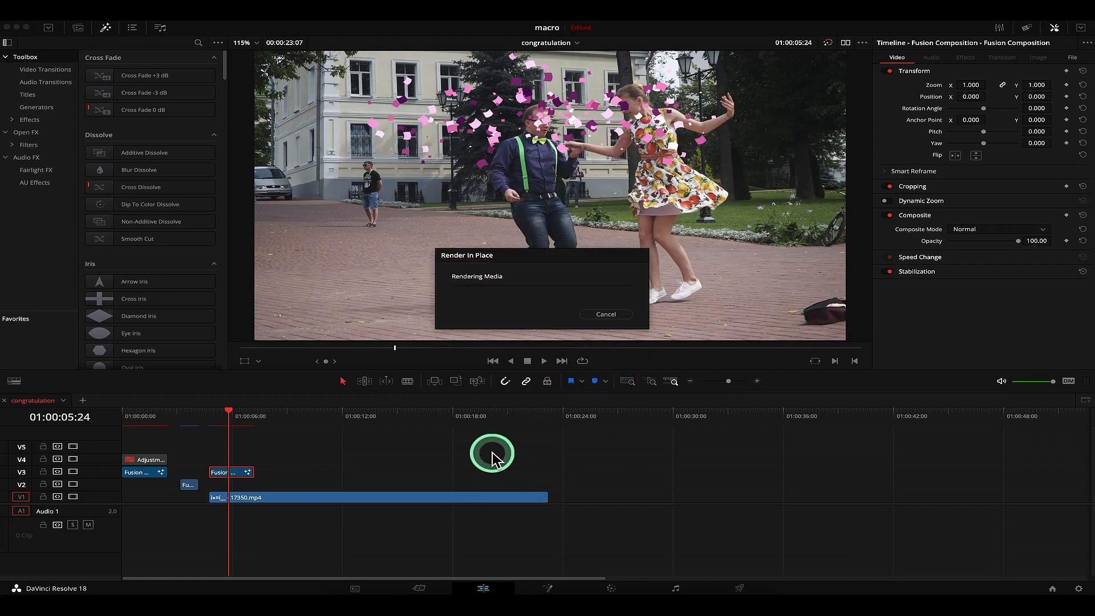
# - Move the rendered confetti clip on V3 to the end of the 17350.mp4 footage and preview it at several frames
pyautogui.moveTo(240, 472); pyautogui.dragTo(537, 482)
pyautogui.click(519, 413)
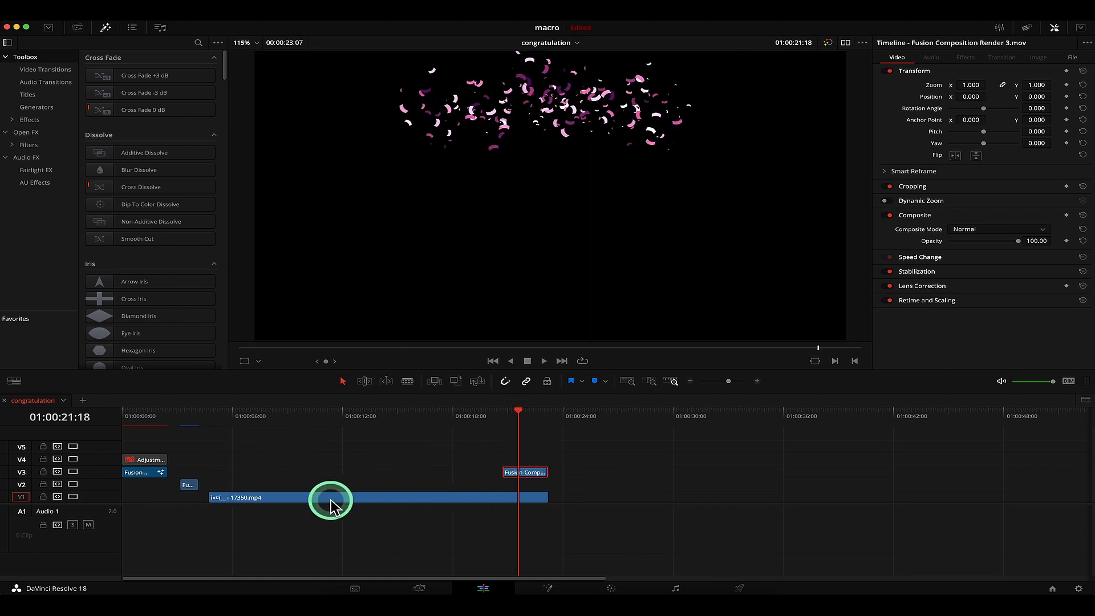
pyautogui.click(306, 421)
pyautogui.click(525, 422)
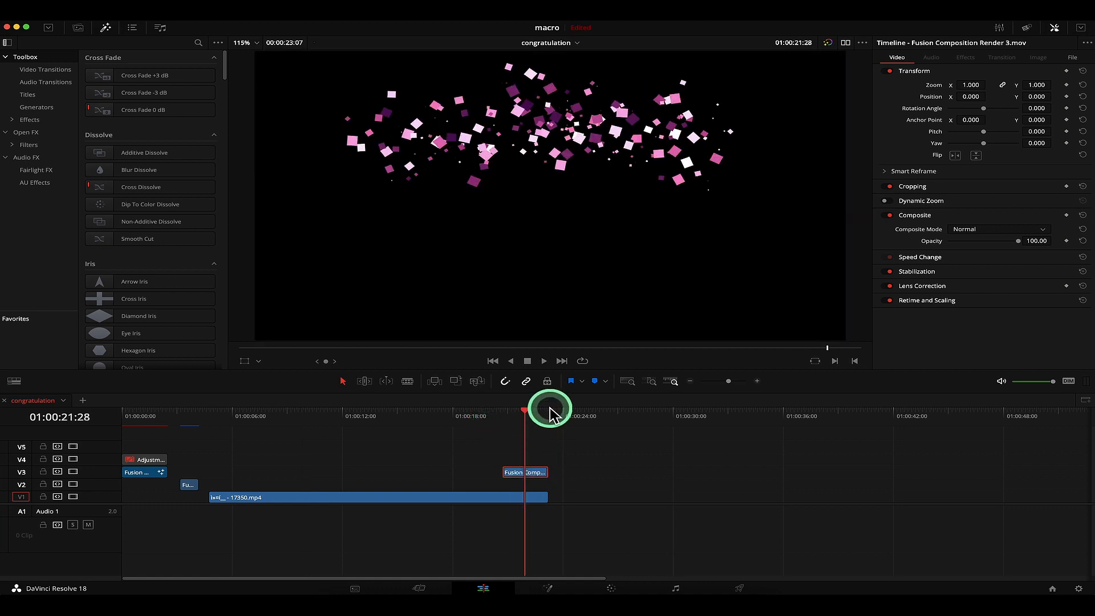
pyautogui.moveTo(550, 414); pyautogui.dragTo(528, 418)
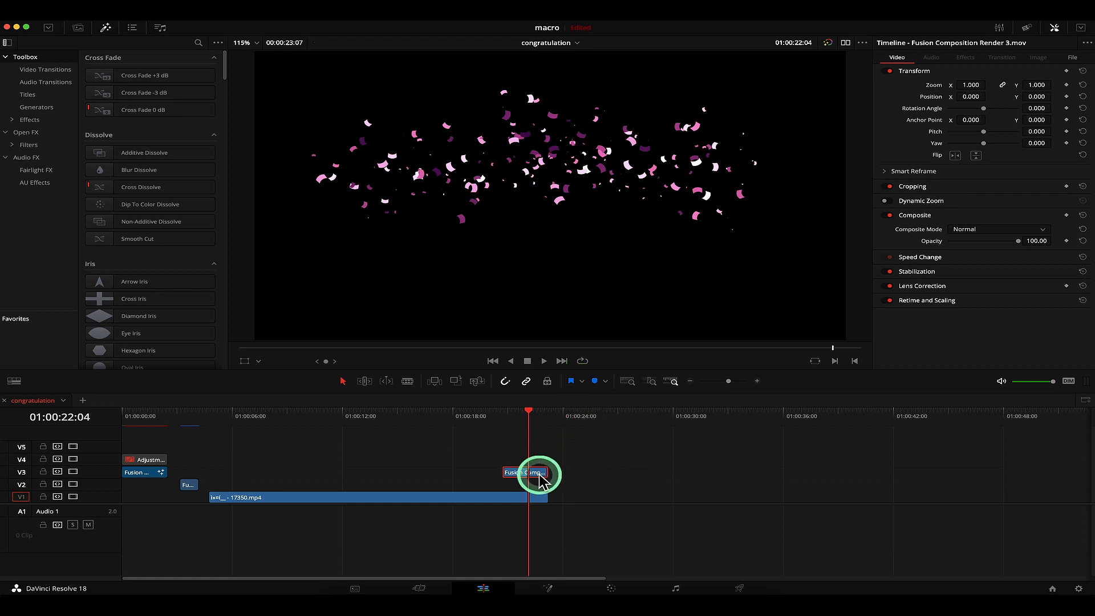
# - Open the rendered clip in the Fusion page and add a Luma Keyer between MediaIn1 and MediaOut1
pyautogui.click(549, 588)
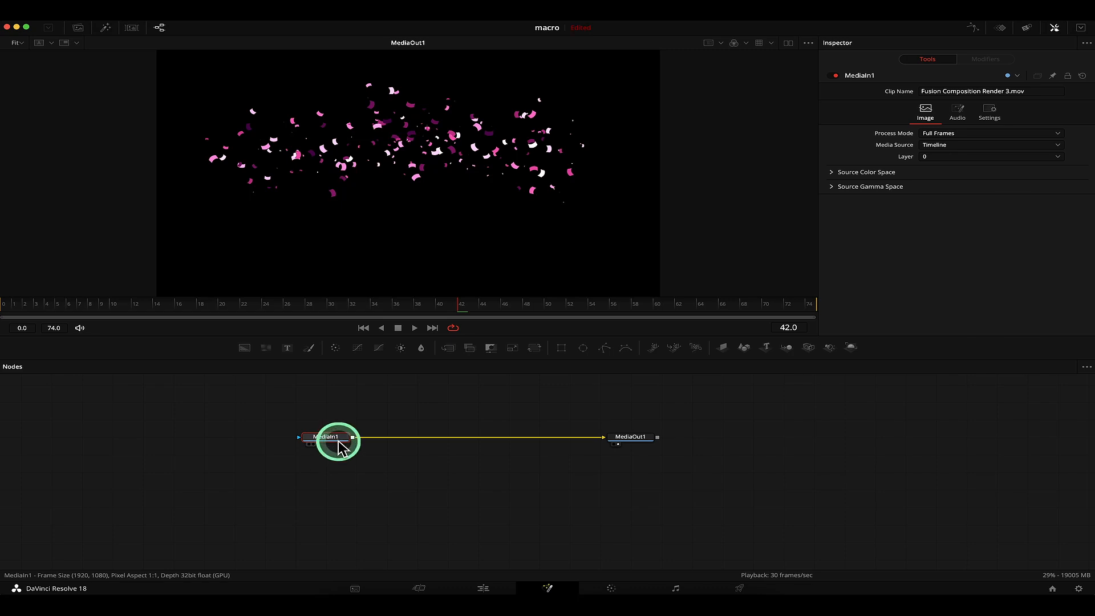
pyautogui.hotkey('shift', 'space')
pyautogui.press('BackSpace')
pyautogui.press('BackSpace')
pyautogui.write('lu')
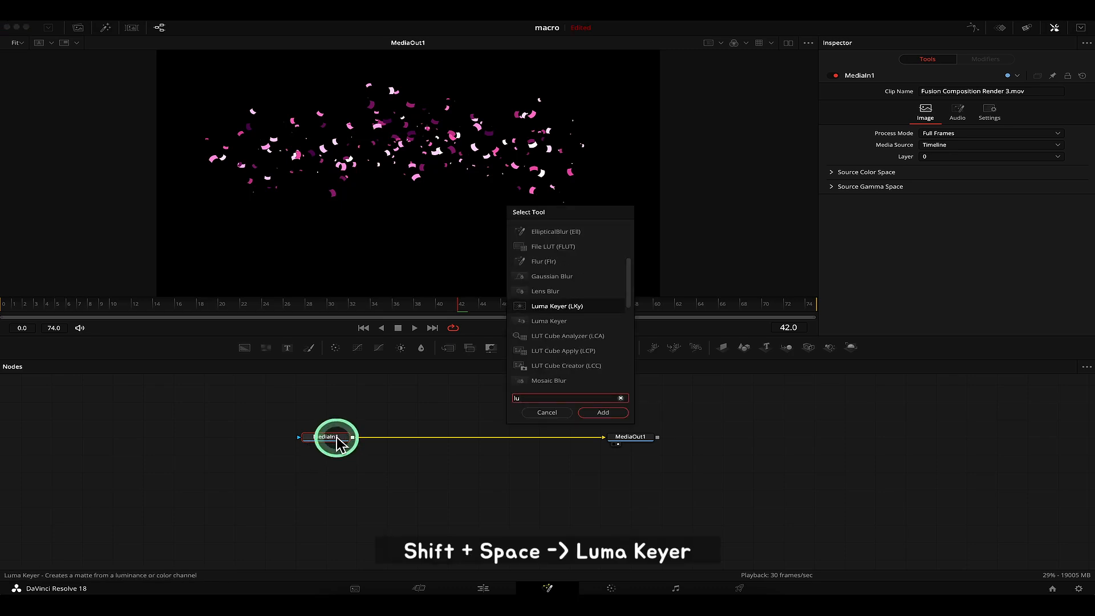
pyautogui.click(599, 420)
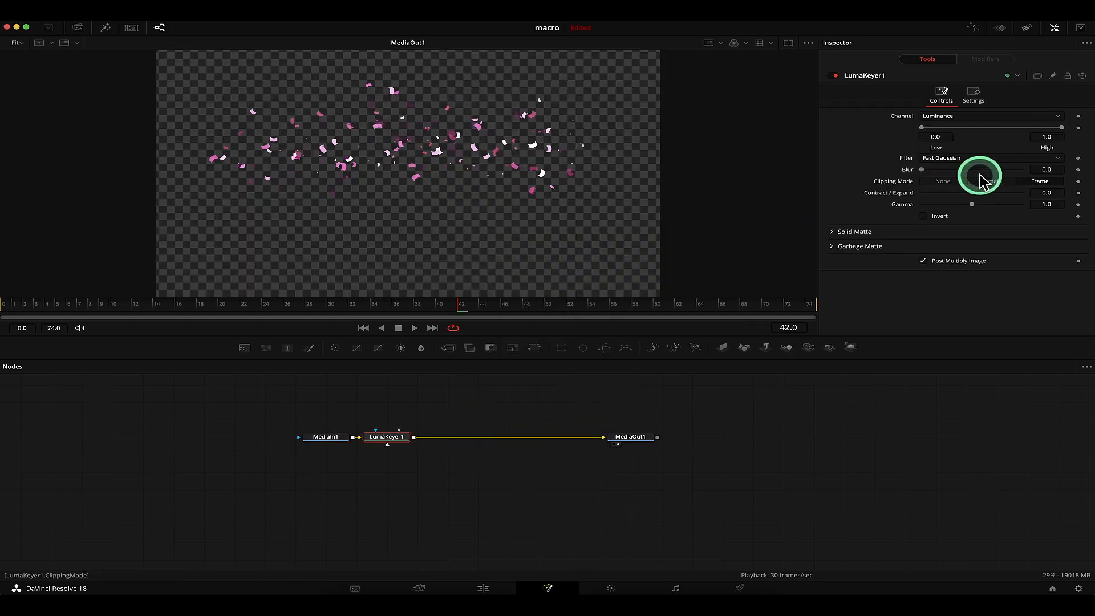
# - Lower the High threshold of LumaKeyer1 to 0.092 and check the keyed confetti at different frames
pyautogui.moveTo(1060, 127); pyautogui.dragTo(986, 133)
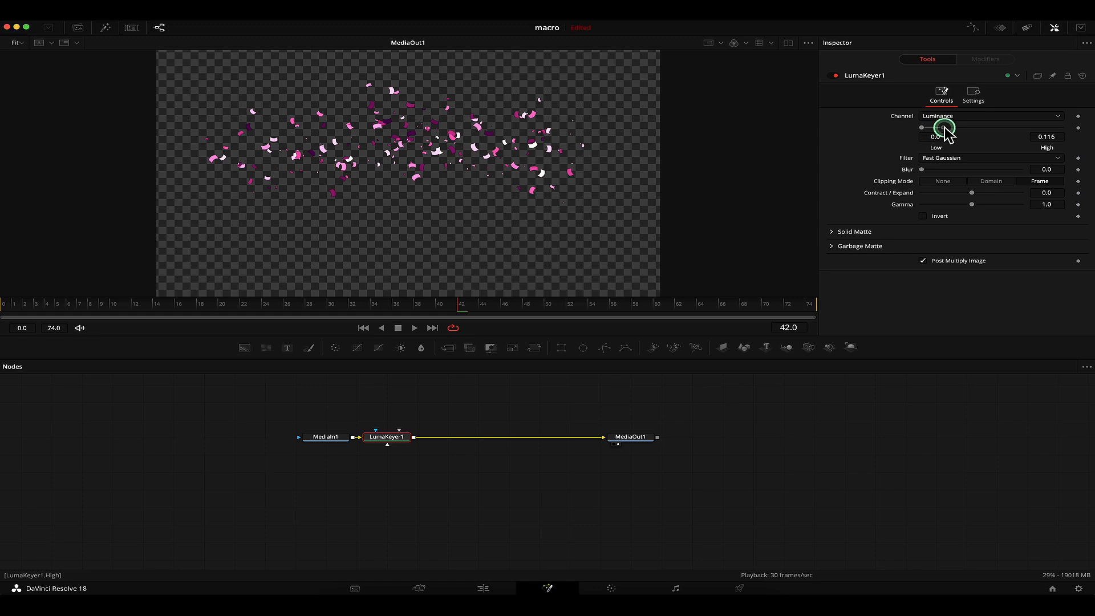
pyautogui.press('space')
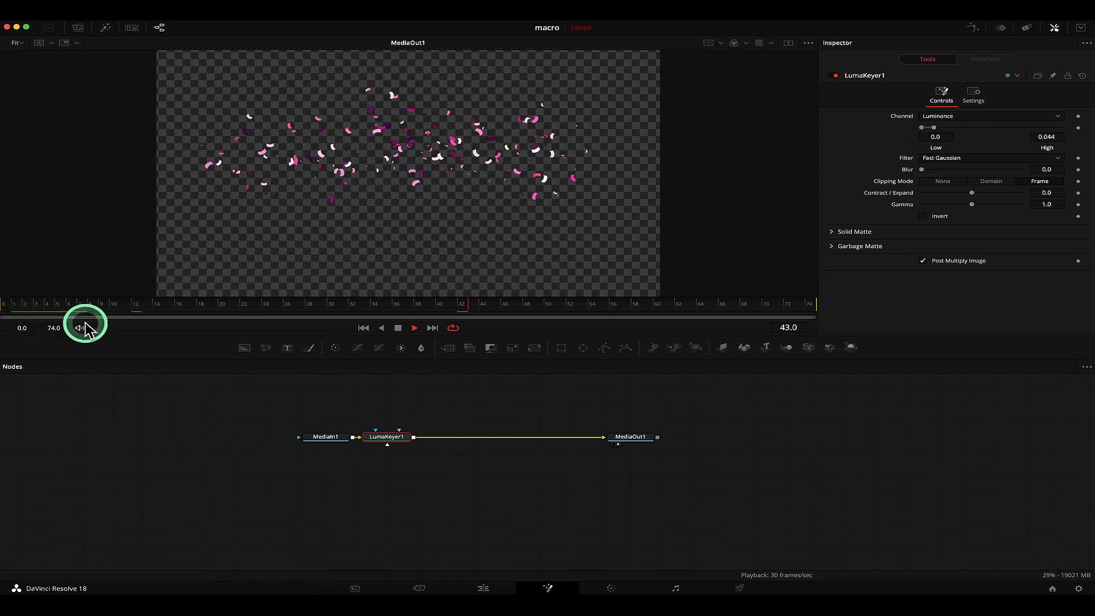
pyautogui.press('space')
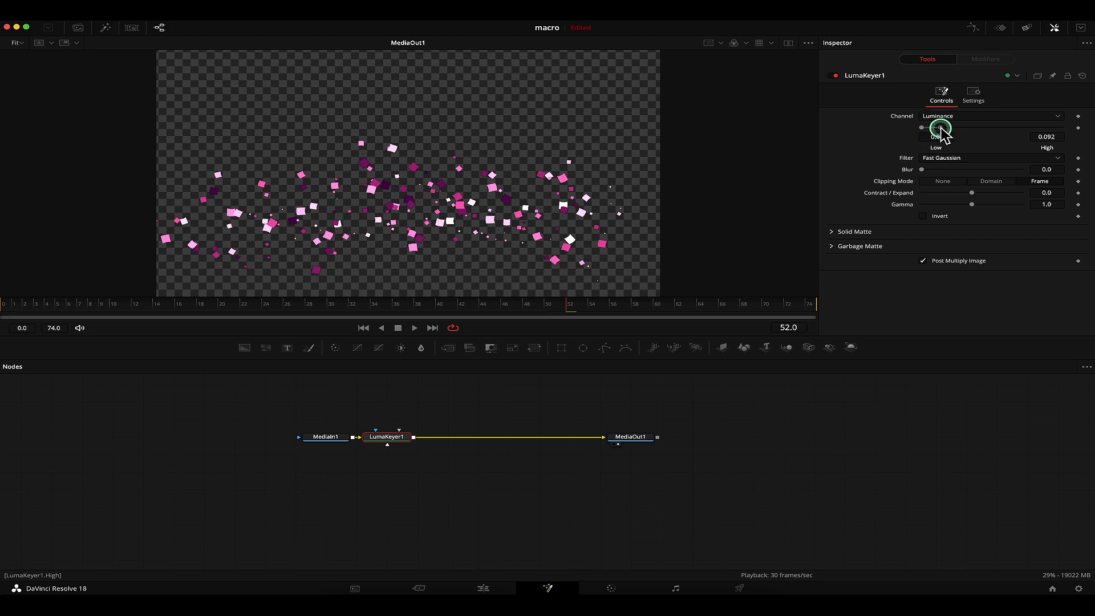
pyautogui.moveTo(49, 302); pyautogui.dragTo(230, 312)
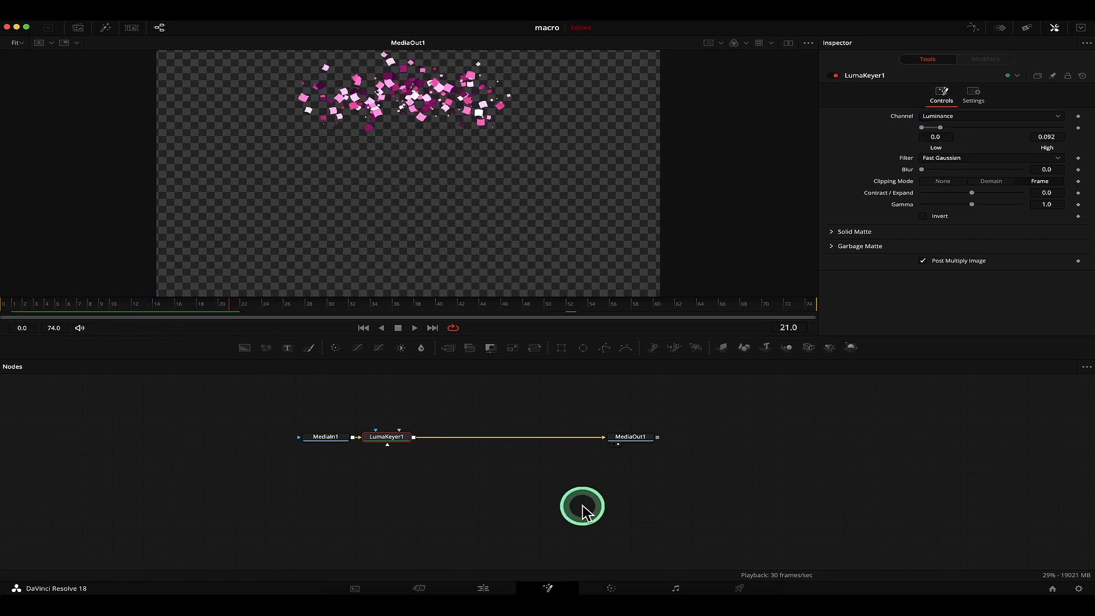
# - Return to the Edit page and play the keyed confetti clip over the footage repeatedly from just before its start
pyautogui.click(483, 588)
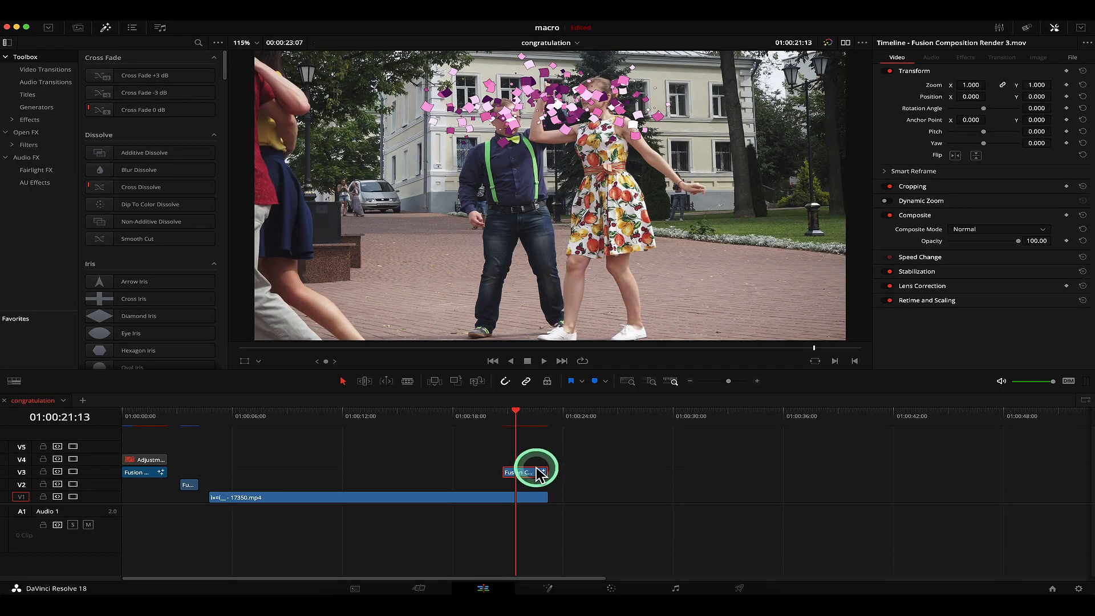
pyautogui.press('space')
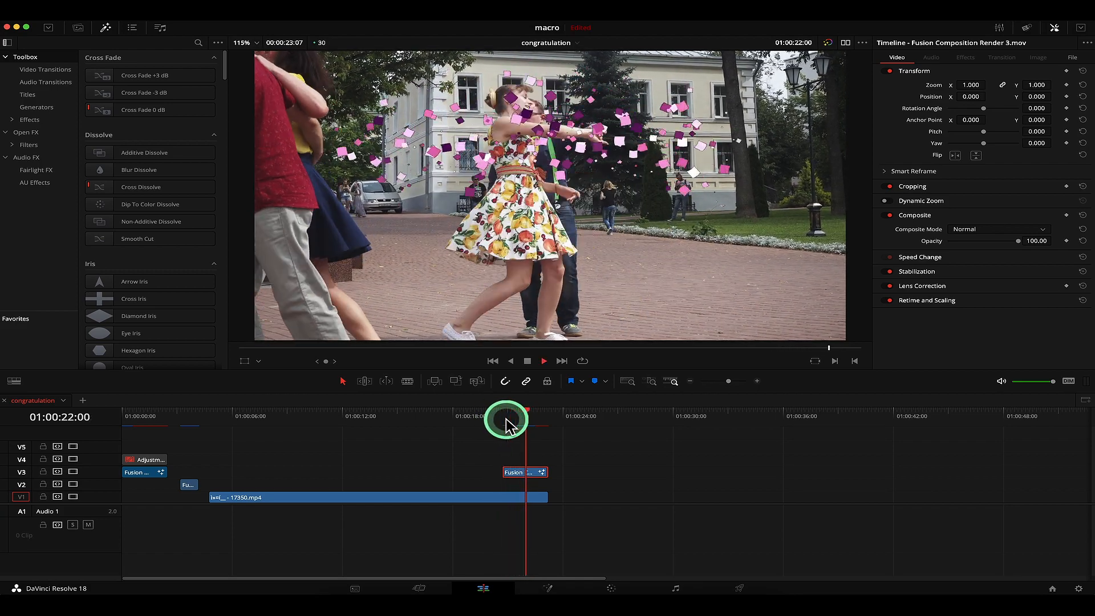
pyautogui.click(504, 422)
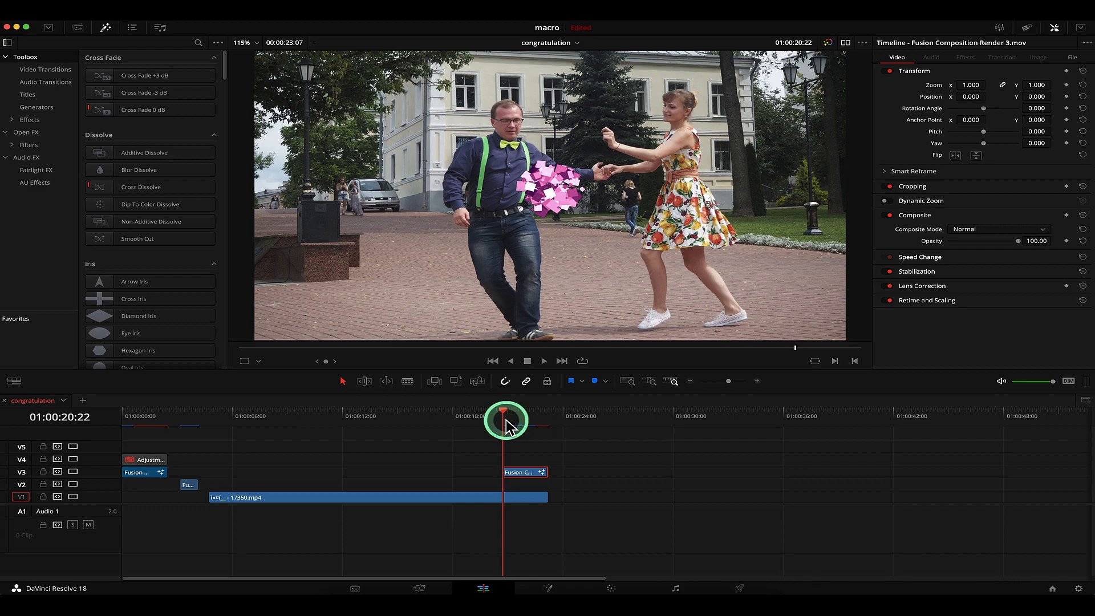
pyautogui.click(520, 420)
pyautogui.click(494, 421)
pyautogui.press('space')
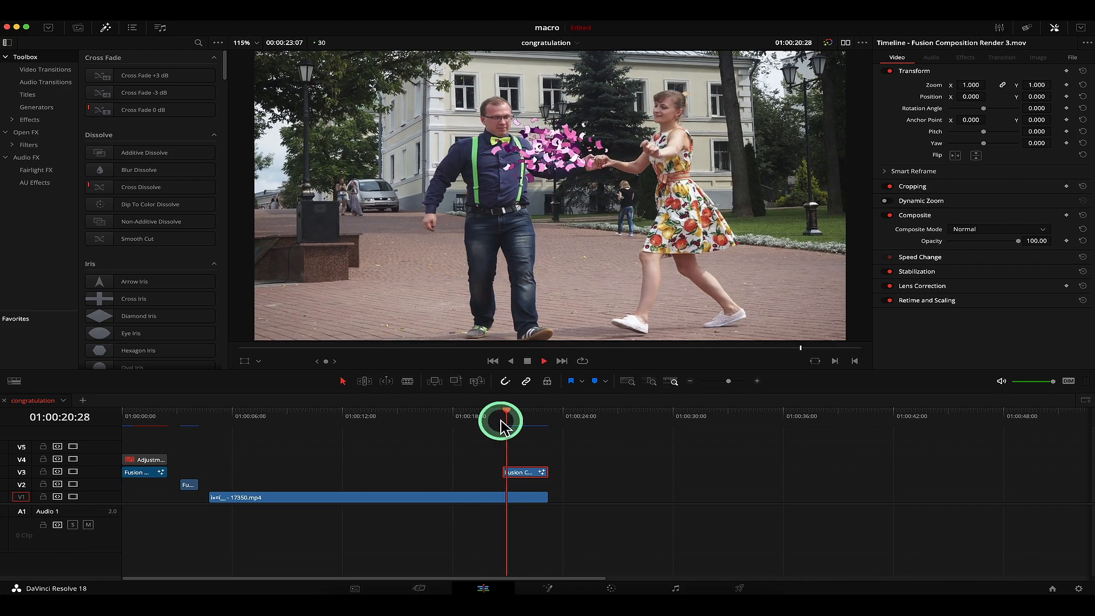
pyautogui.press('space')
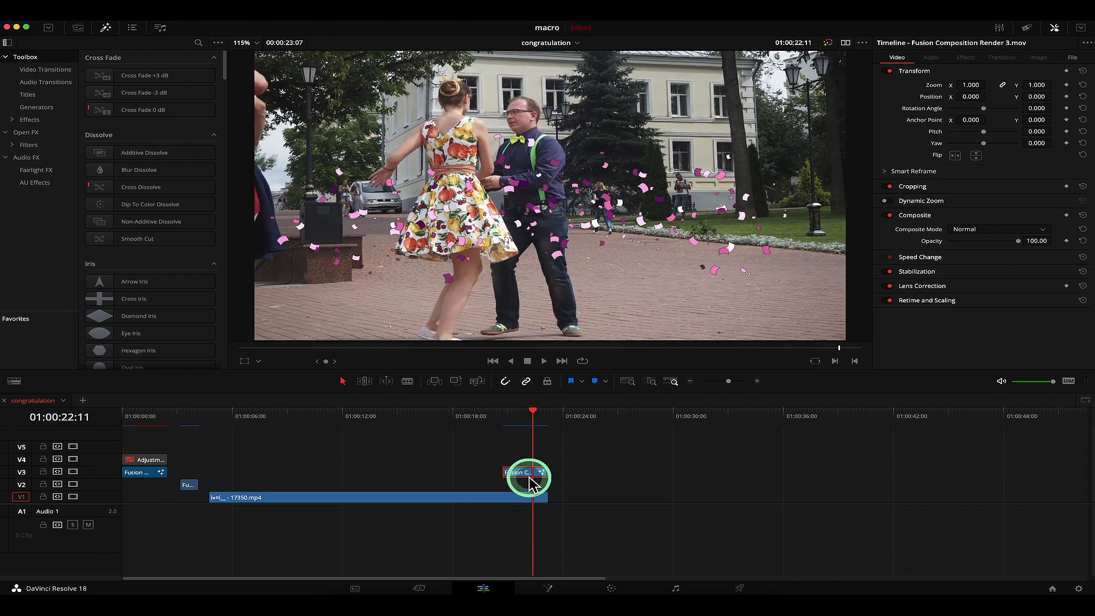
pyautogui.click(502, 421)
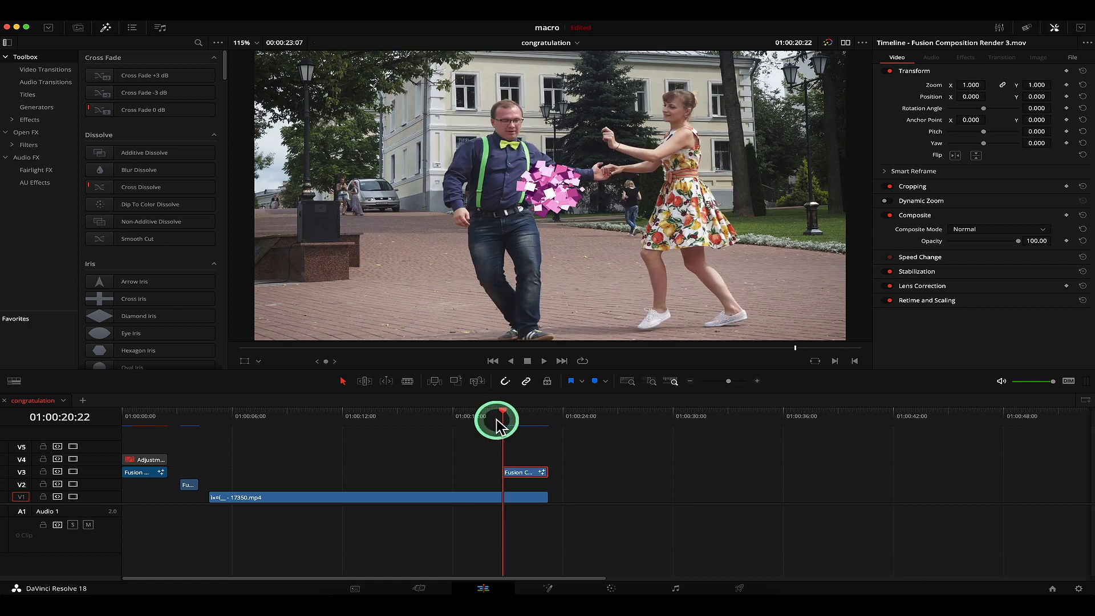
pyautogui.moveTo(497, 424); pyautogui.dragTo(491, 427)
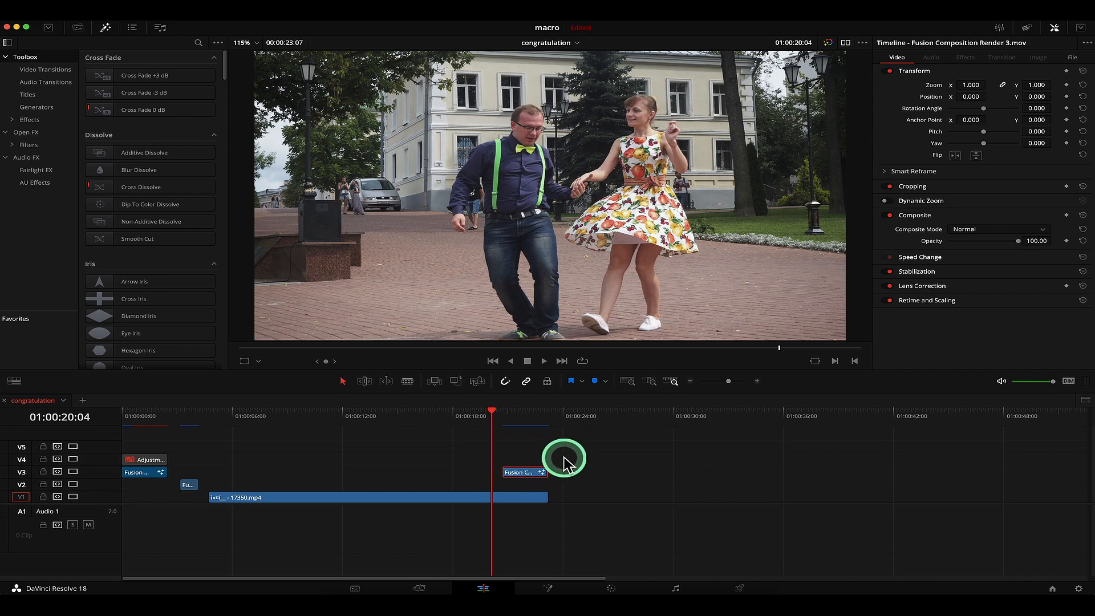
pyautogui.press('space')
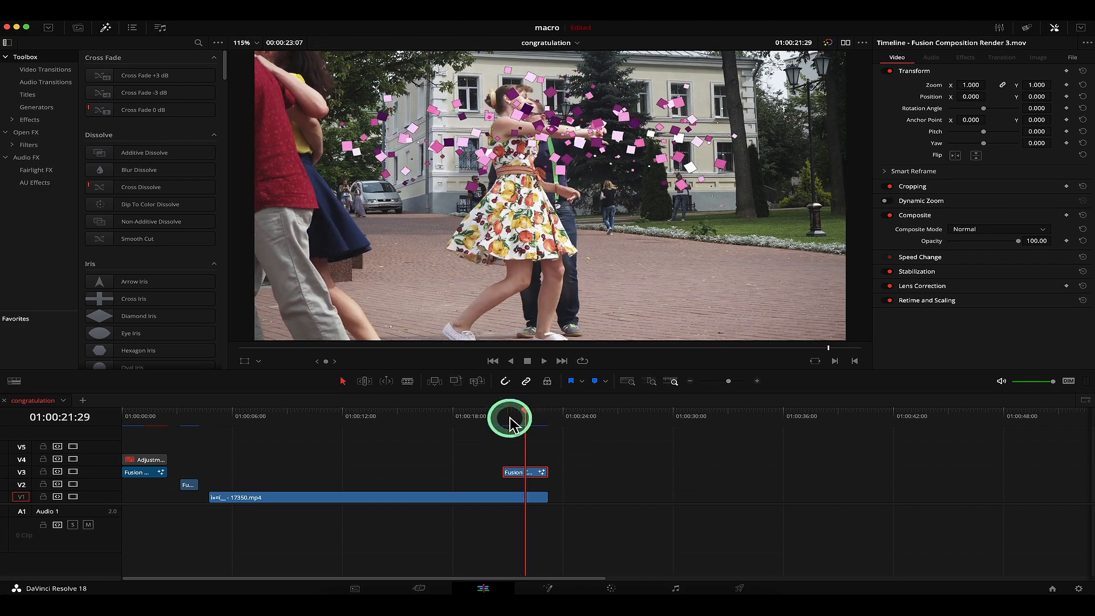
pyautogui.click(504, 420)
pyautogui.click(499, 422)
pyautogui.press('space')
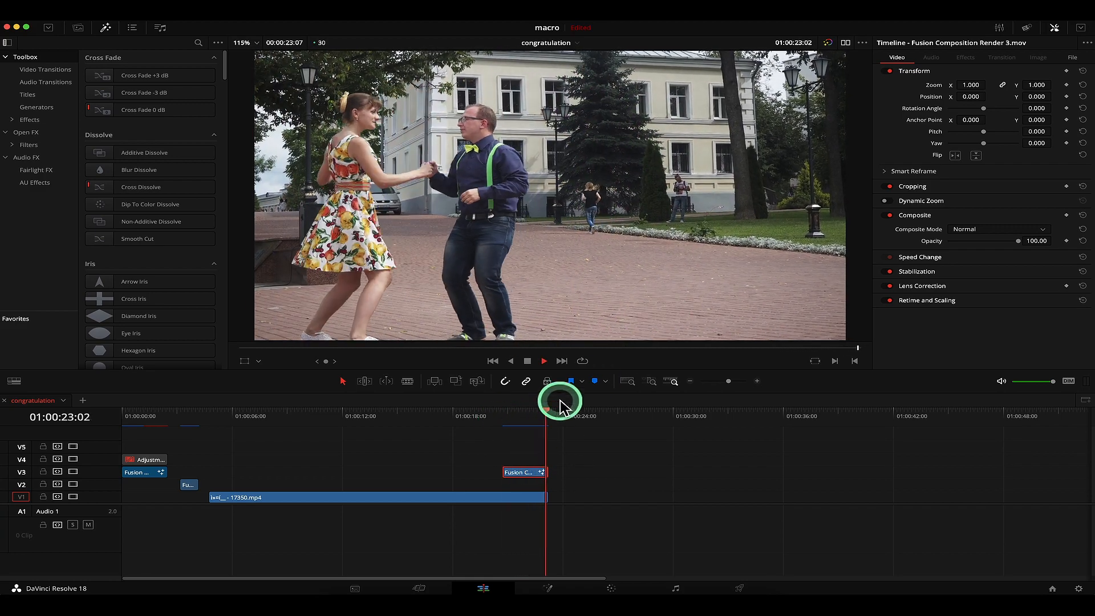
pyautogui.click(493, 421)
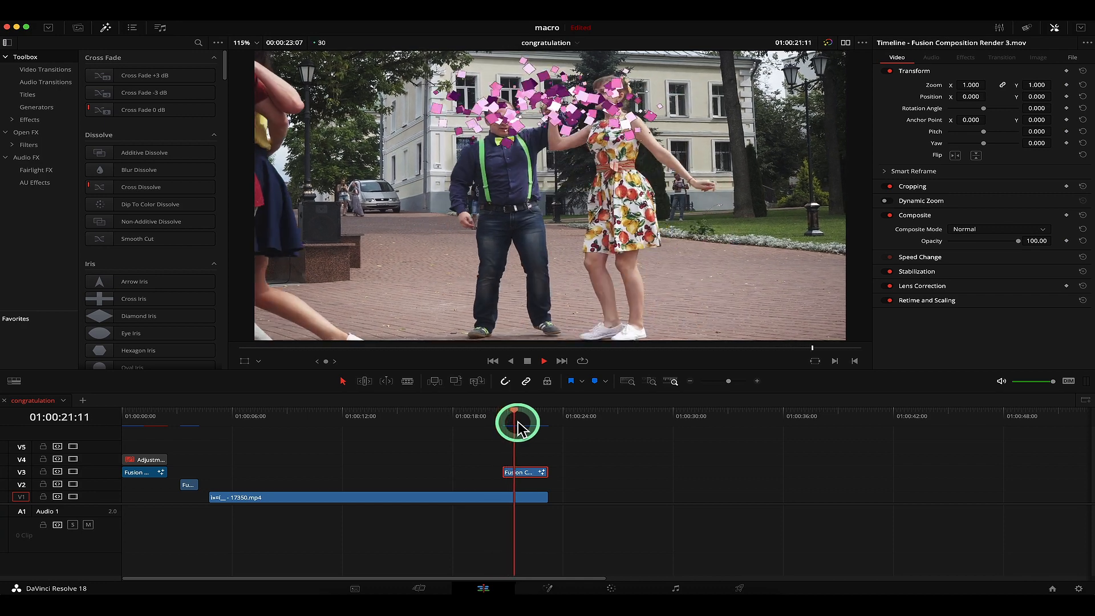
pyautogui.press('space')
# - Speed up the confetti clip on V3 to roughly half its length with the retime controls and play it
pyautogui.press('super+r')
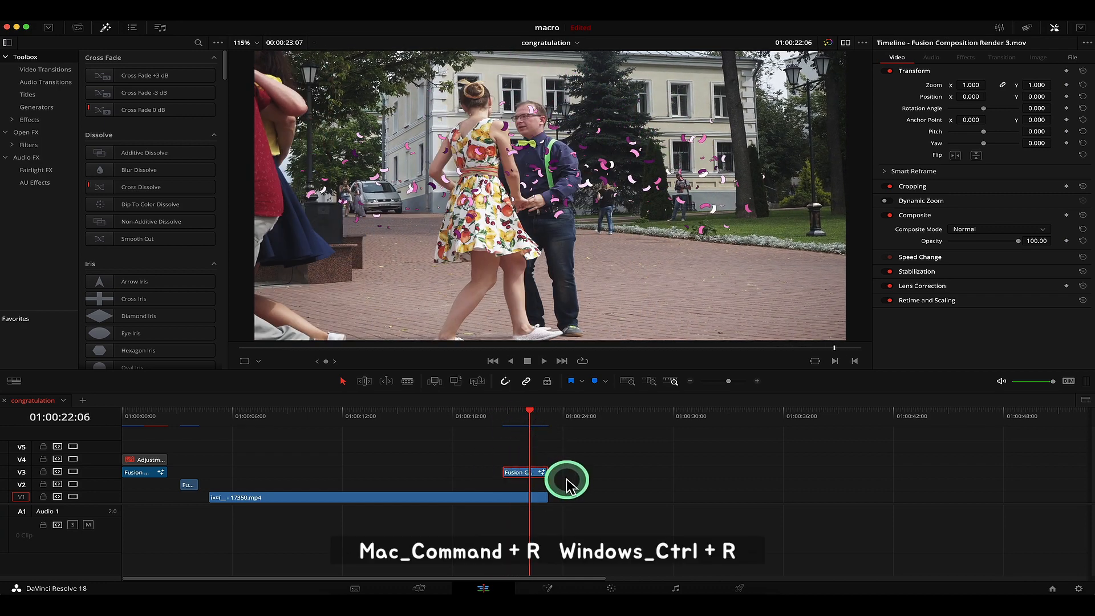
pyautogui.press('super+r')
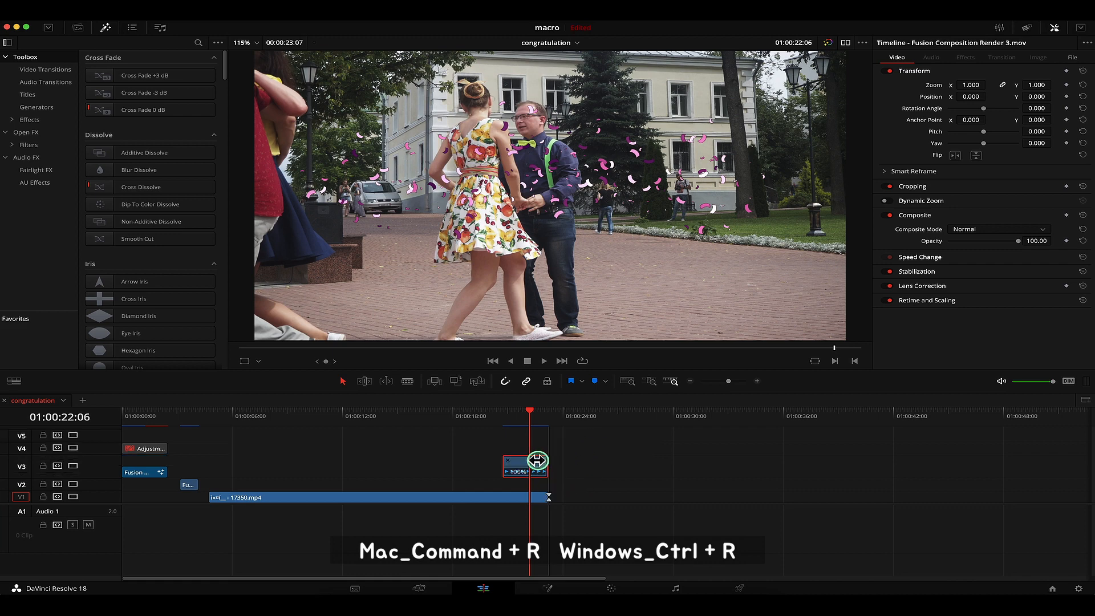
pyautogui.moveTo(537, 460)
pyautogui.mouseDown()
pyautogui.moveTo(547, 462)
pyautogui.moveTo(526, 461)
pyautogui.mouseUp()
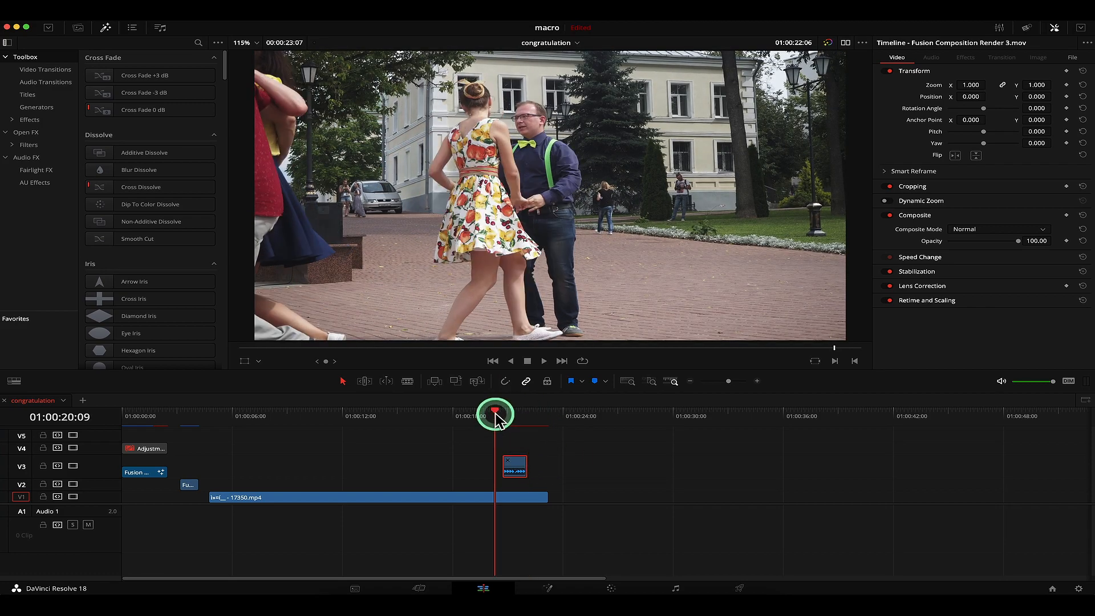
pyautogui.press('space')
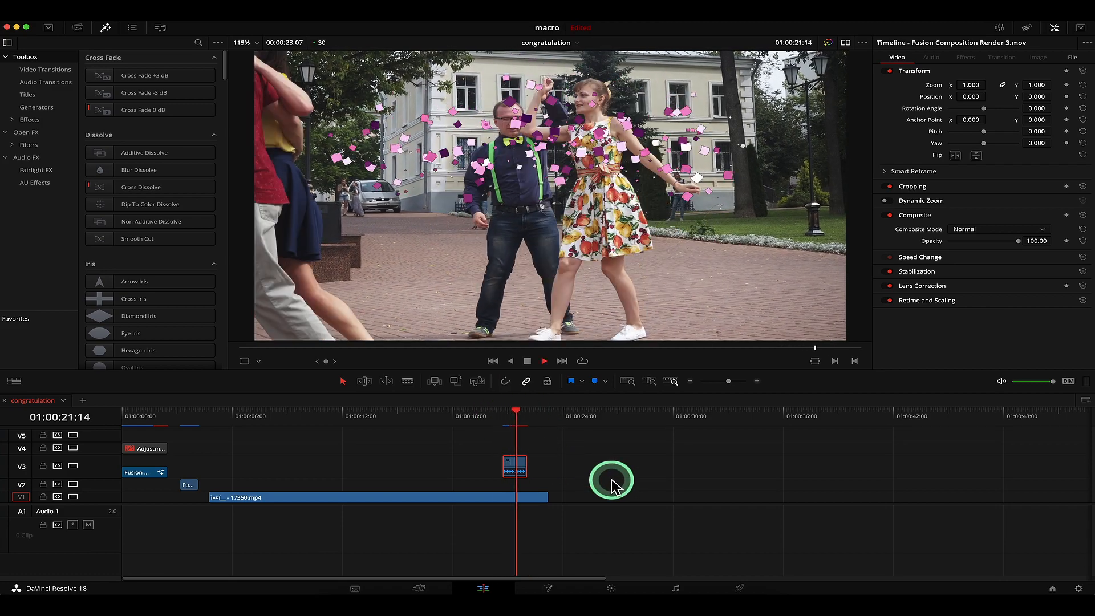
pyautogui.press('space')
pyautogui.click(515, 424)
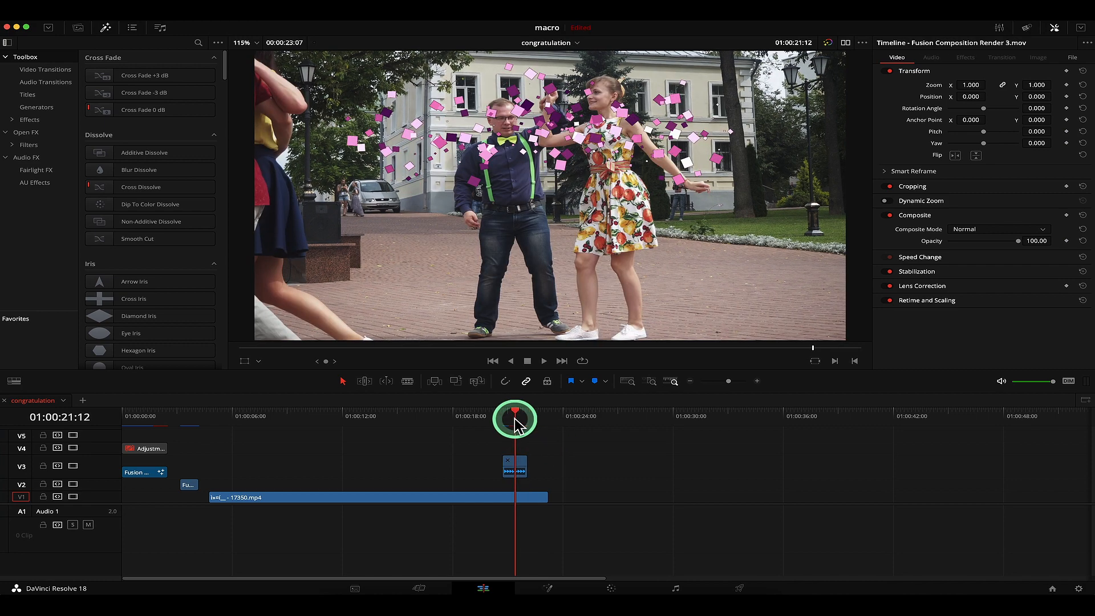
# - Close the clip's retime controls and move the confetti clip to start at 01:00:17:03 on V3
pyautogui.click(386, 421)
pyautogui.moveTo(386, 423); pyautogui.dragTo(436, 432)
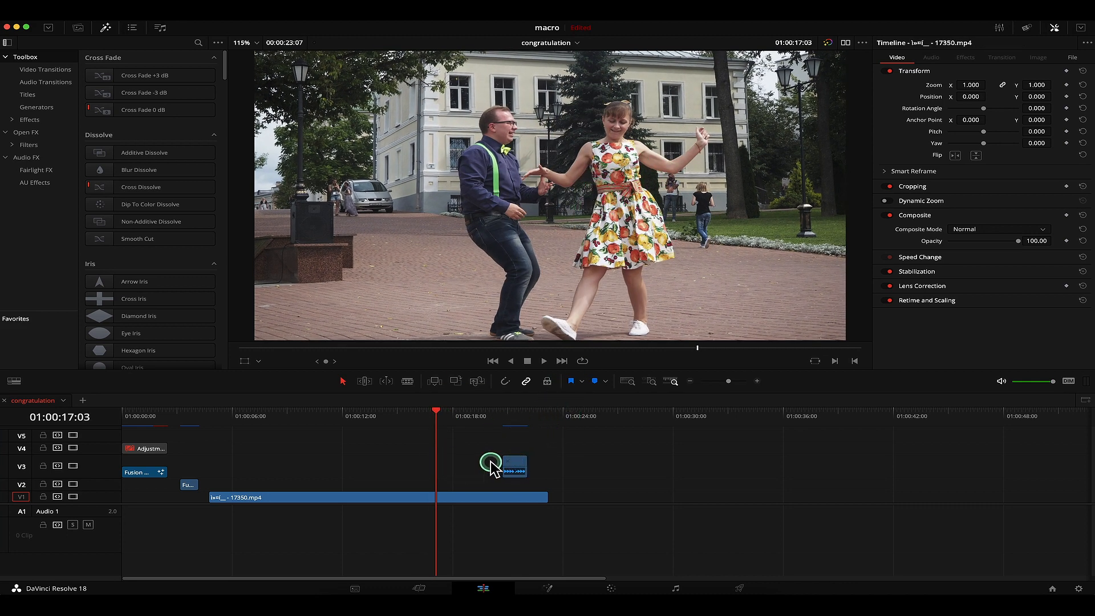
pyautogui.moveTo(491, 464); pyautogui.dragTo(522, 467)
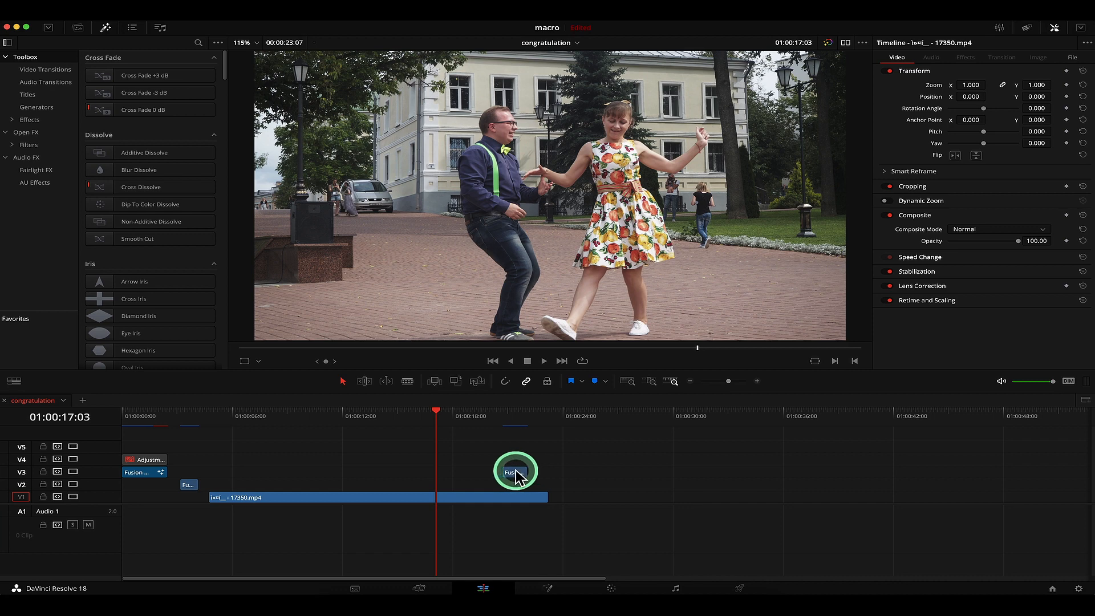
pyautogui.moveTo(452, 472); pyautogui.dragTo(448, 473)
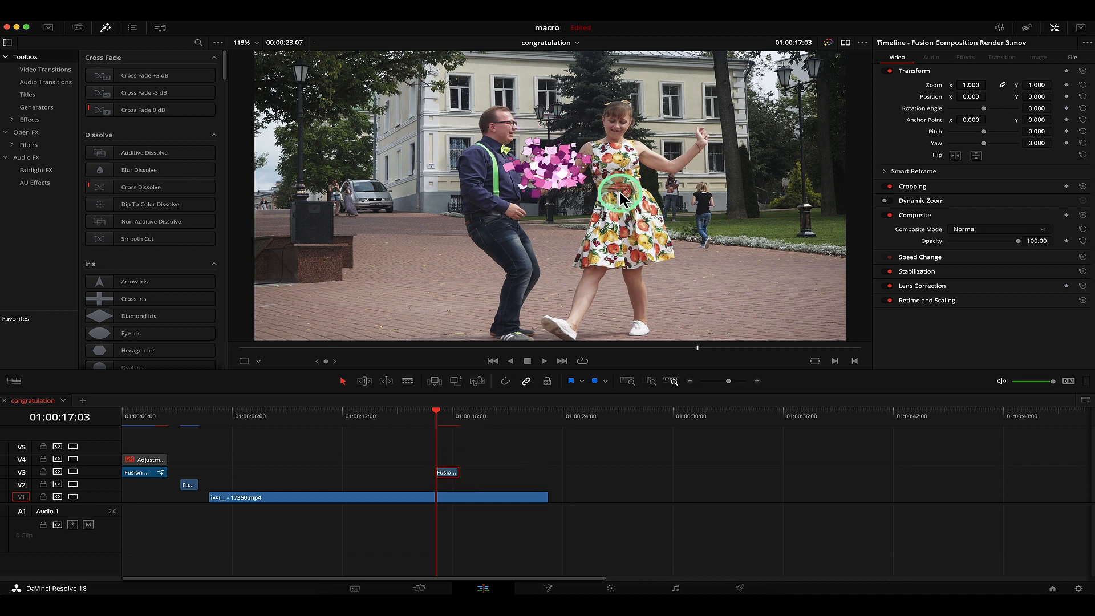
# - Reposition the confetti over the woman's dress using the viewer transform overlay, at about X 225.723 and Y -78.135, and hide the overlay
pyautogui.click(246, 362)
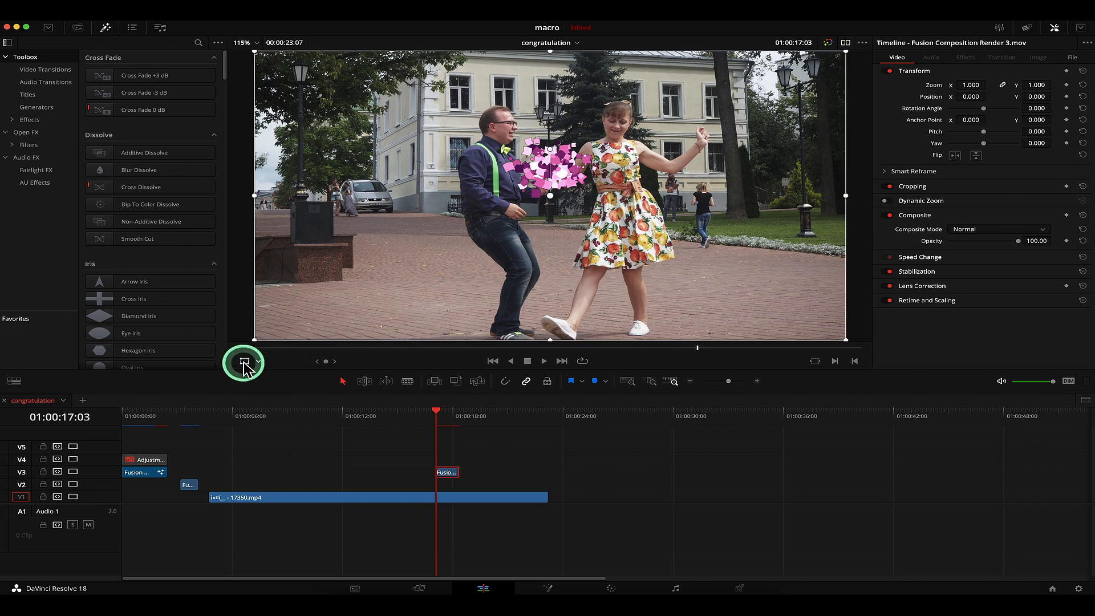
pyautogui.moveTo(566, 174); pyautogui.dragTo(637, 198)
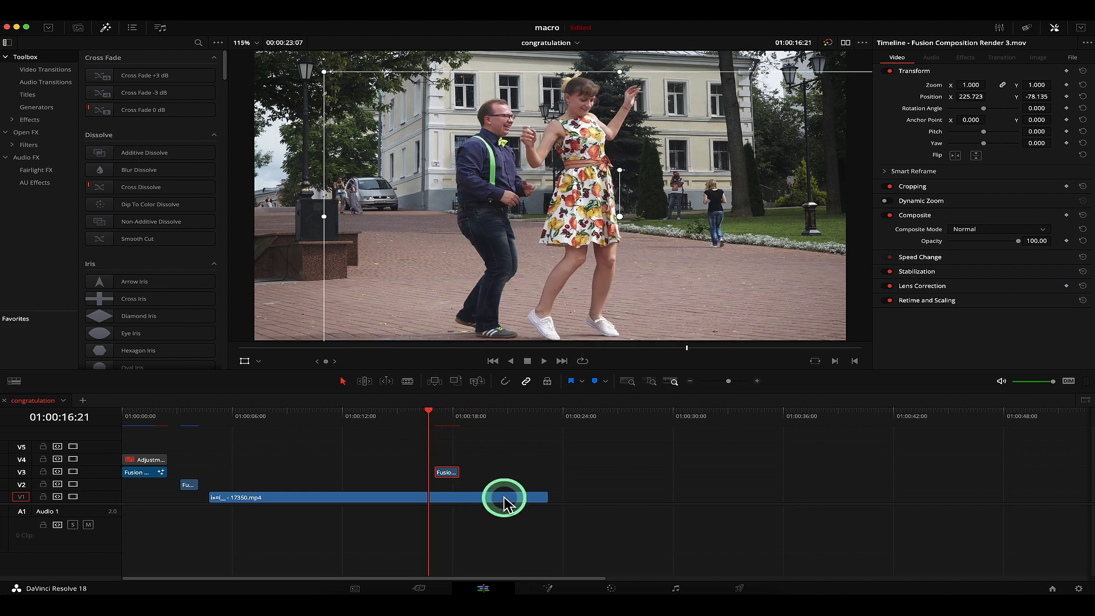
pyautogui.click(245, 361)
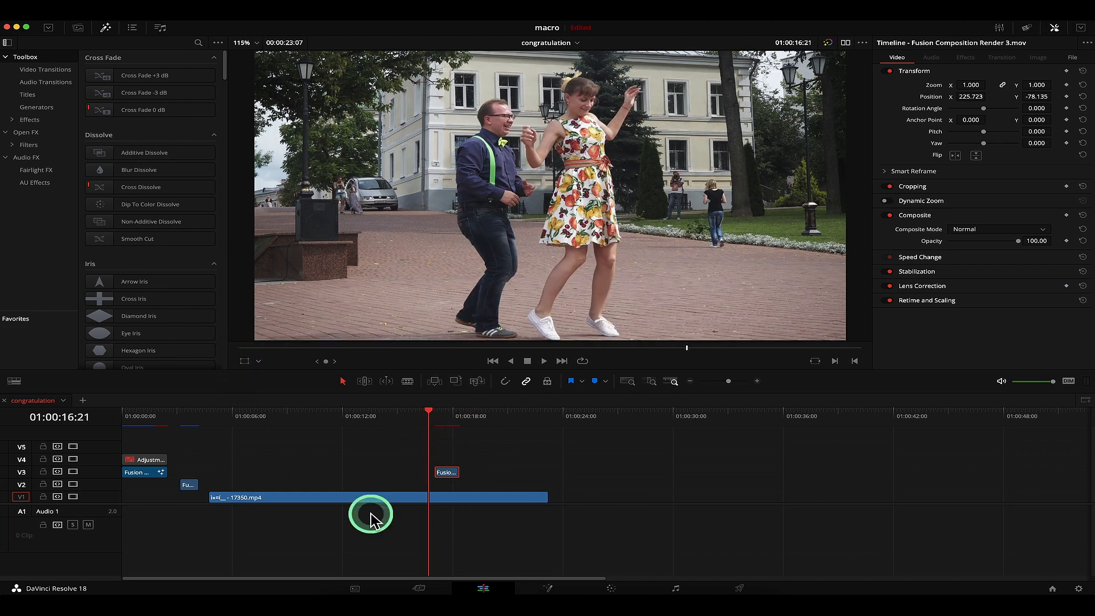
# - Play and scrub the repositioned confetti burst over the dancing couple from just before the clip's start
pyautogui.press('space')
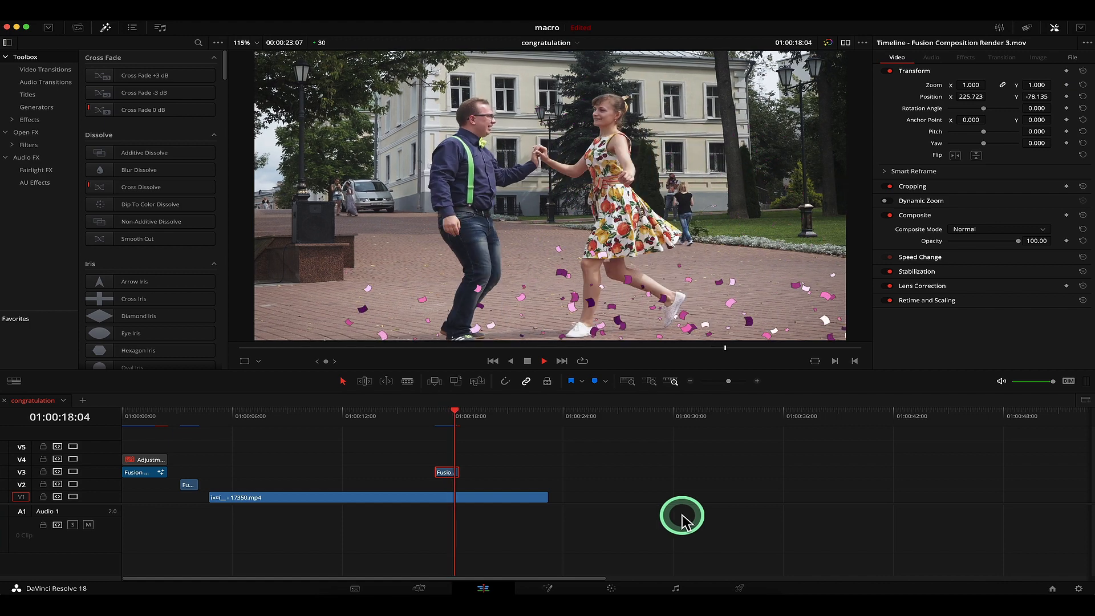
pyautogui.click(421, 418)
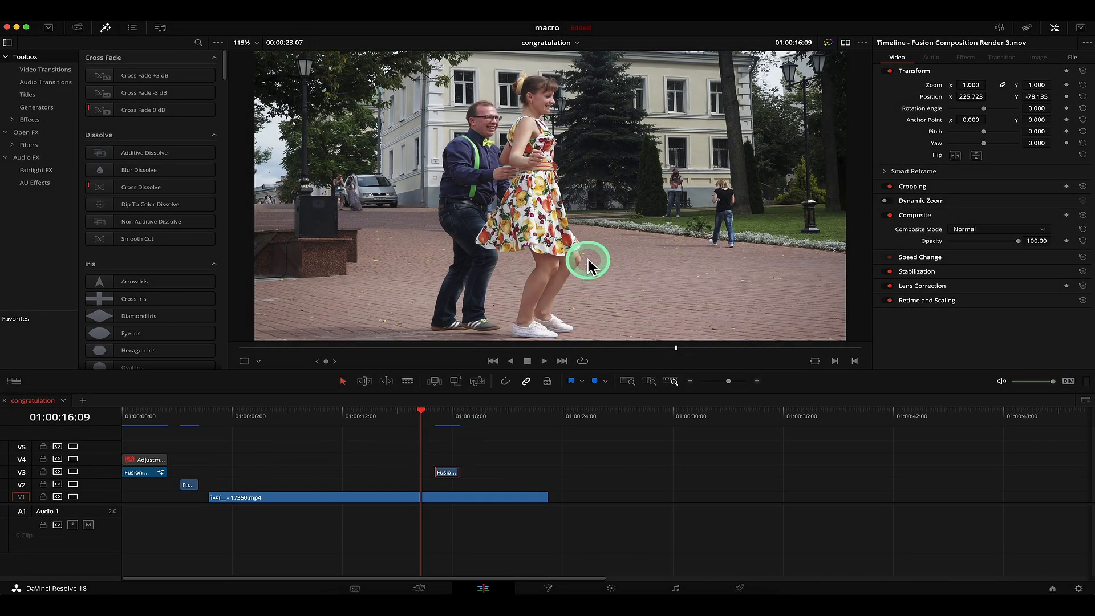
pyautogui.press('space')
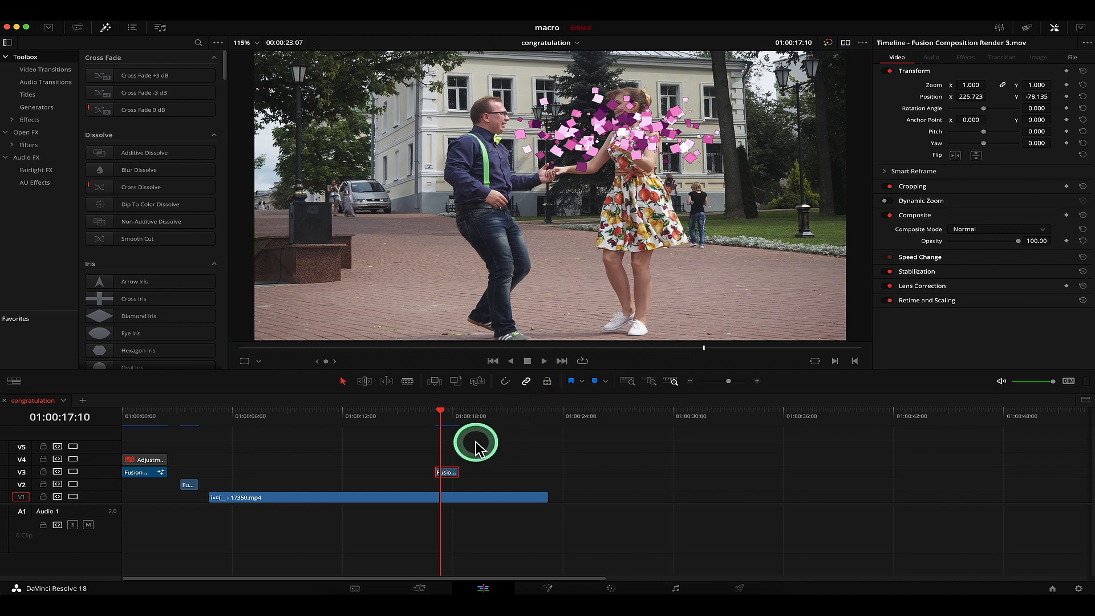
pyautogui.click(431, 420)
pyautogui.press('space')
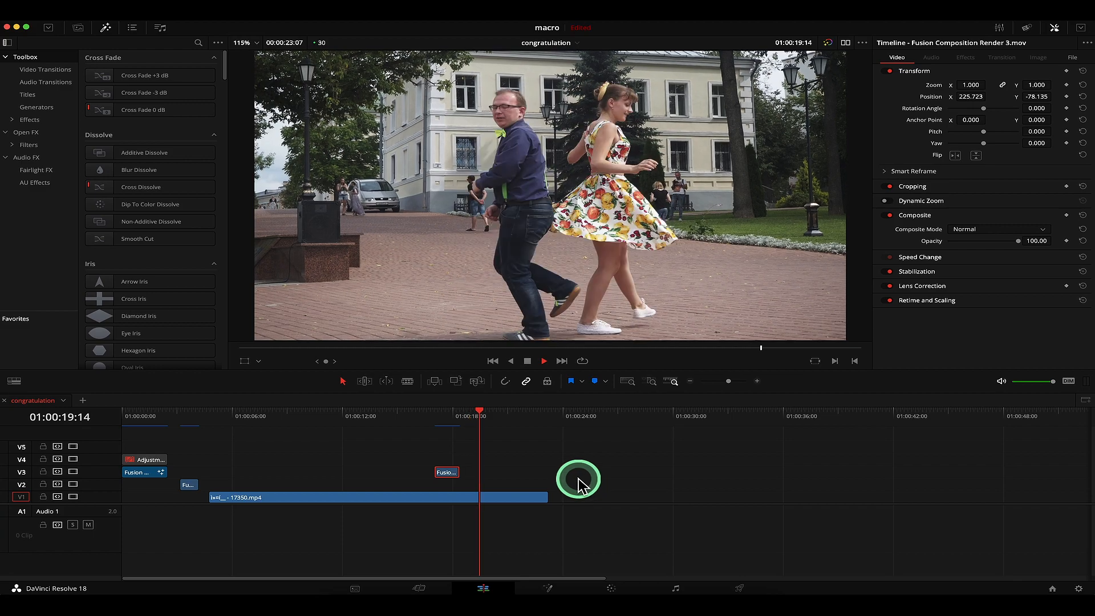
pyautogui.click(425, 421)
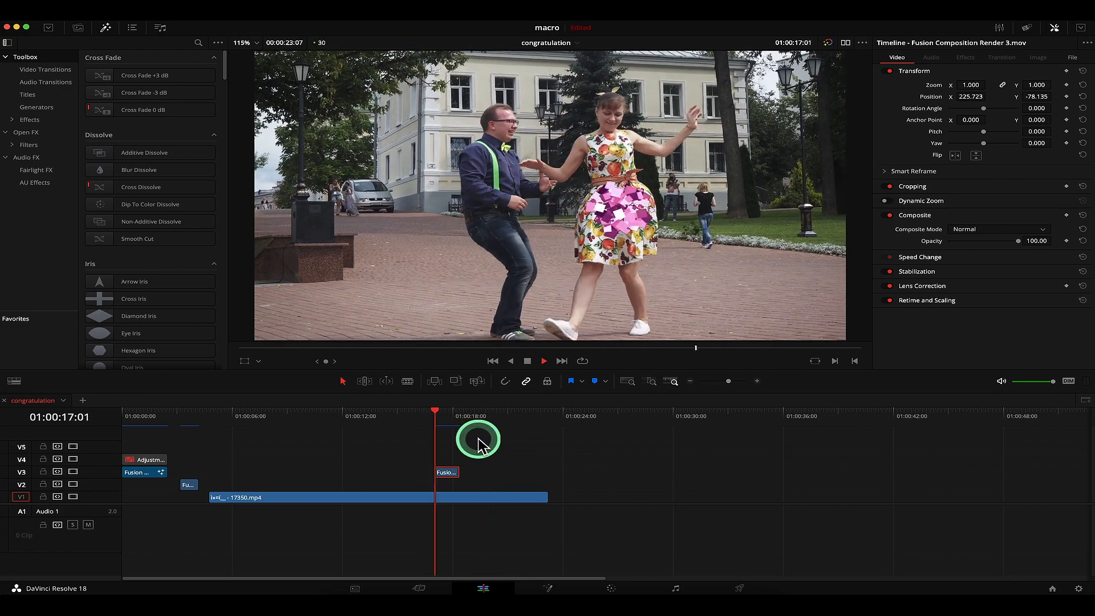
pyautogui.press('space')
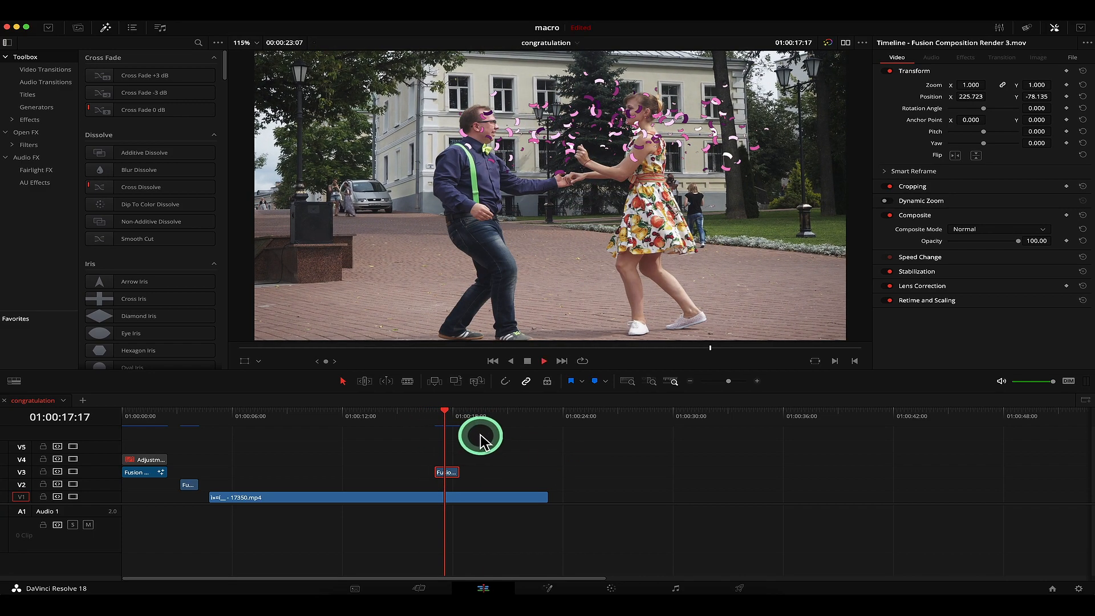
pyautogui.moveTo(436, 420)
pyautogui.mouseDown()
pyautogui.moveTo(422, 422)
pyautogui.moveTo(461, 427)
pyautogui.moveTo(419, 425)
pyautogui.mouseUp()
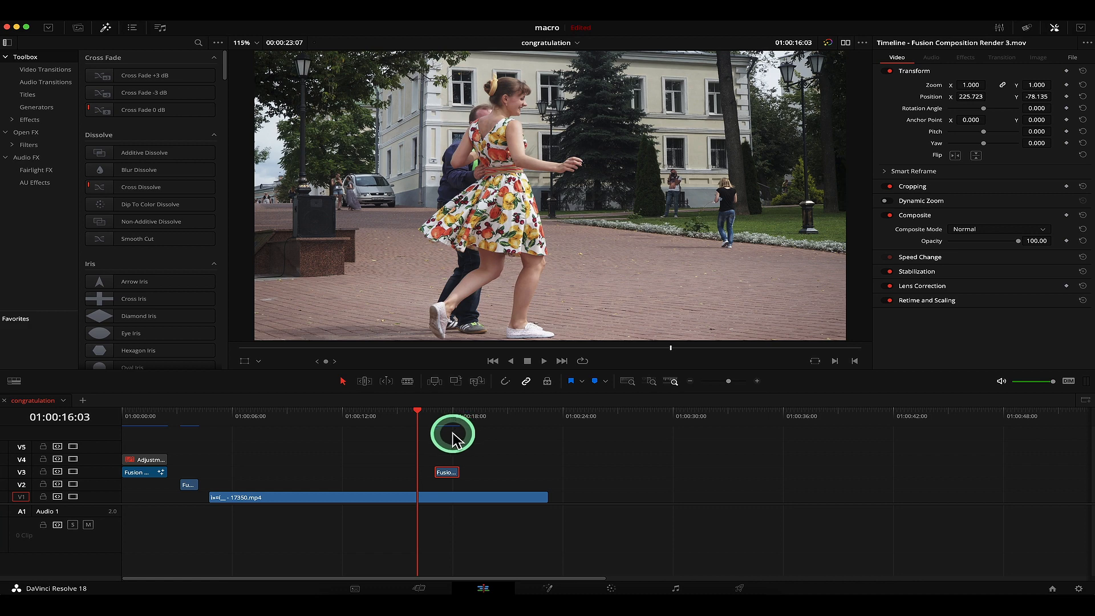
pyautogui.moveTo(428, 420); pyautogui.dragTo(447, 422)
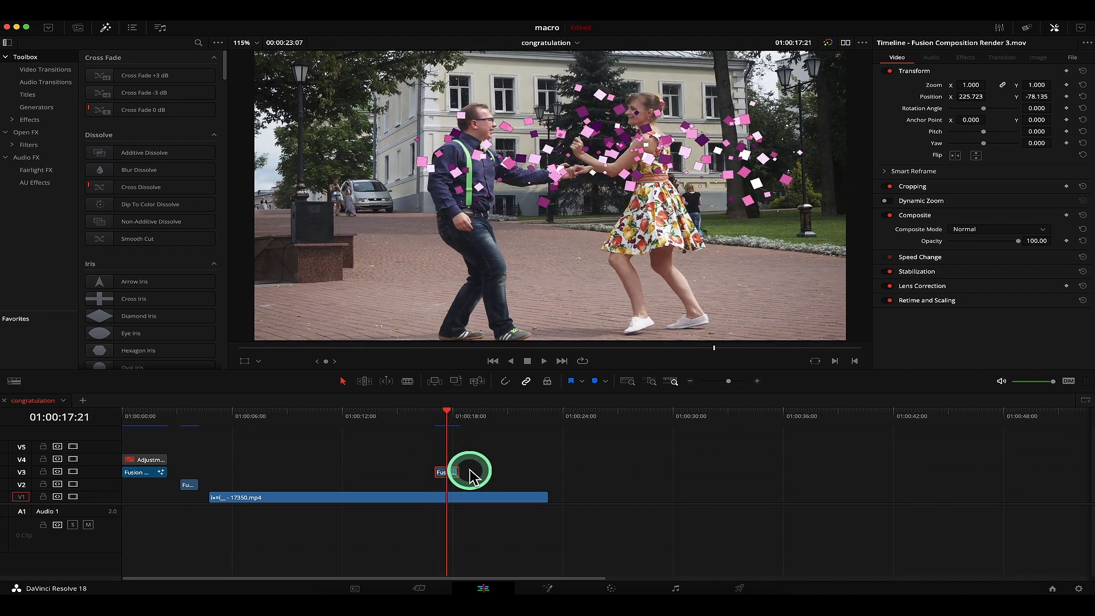
pyautogui.click(428, 421)
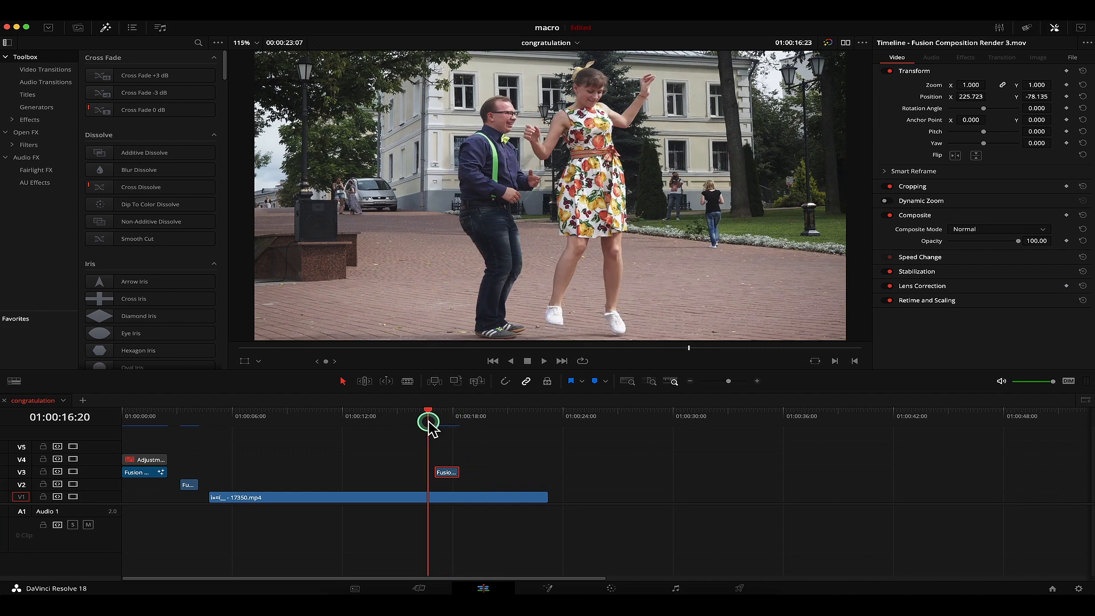